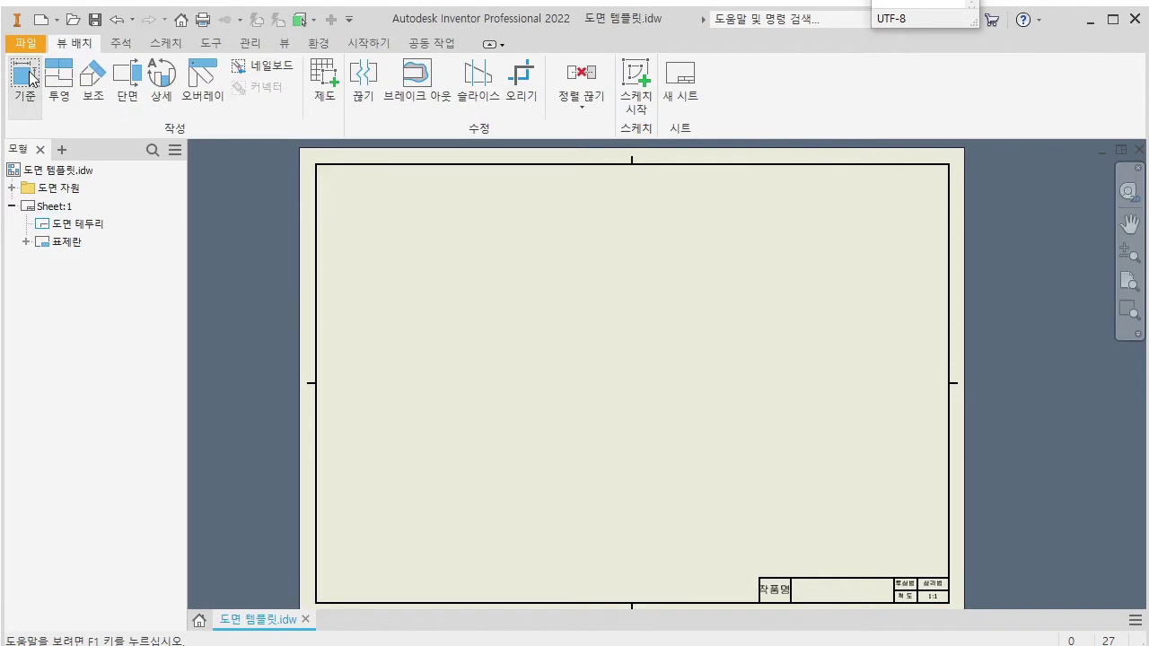
# Choose the assembly 드릴지그.iam from the 7.드릴지그 practice folder in CHAPTER4 as the model for a new base view.
pyautogui.click(412, 83)
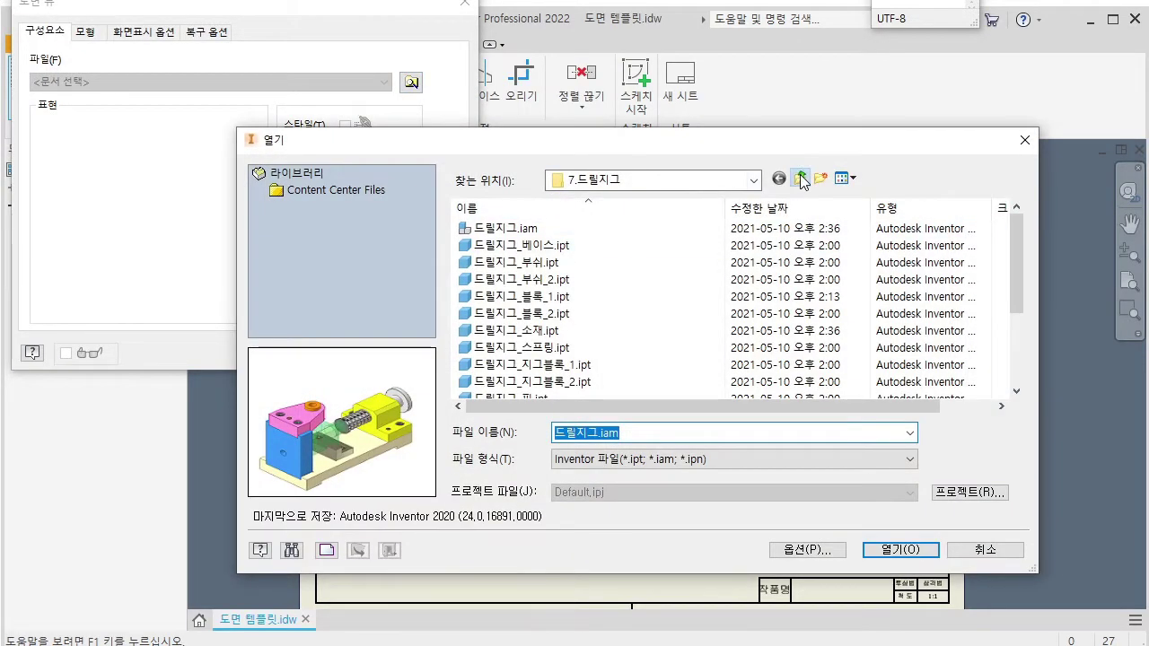
pyautogui.click(799, 178)
pyautogui.click(800, 179)
pyautogui.click(800, 179)
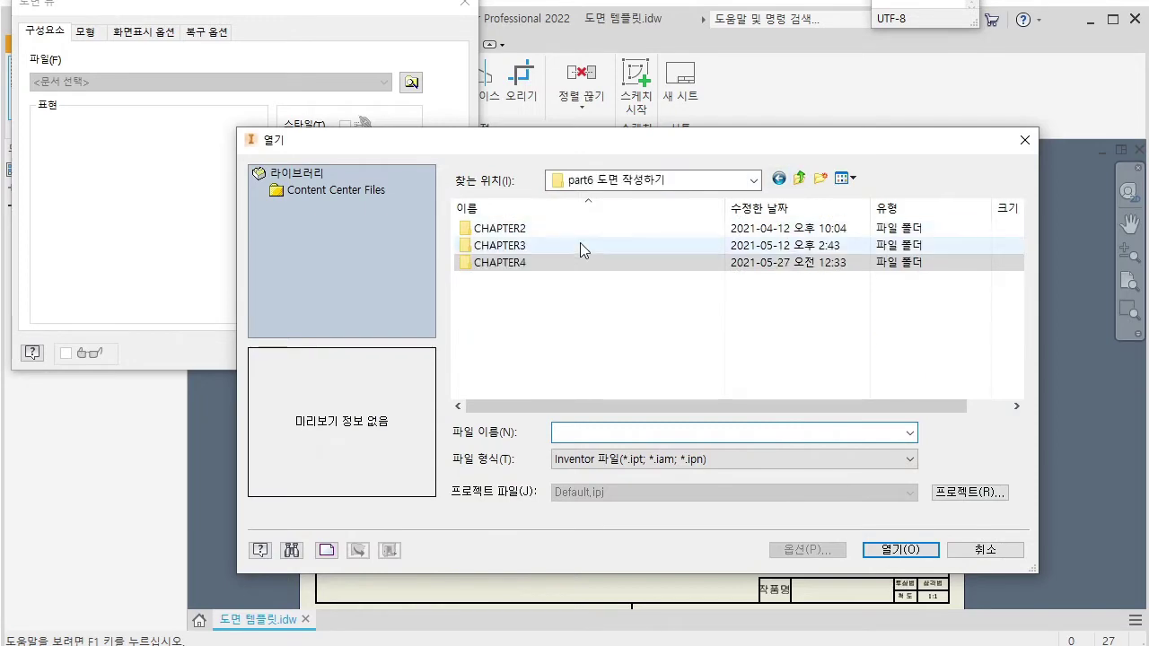
pyautogui.doubleClick(530, 263)
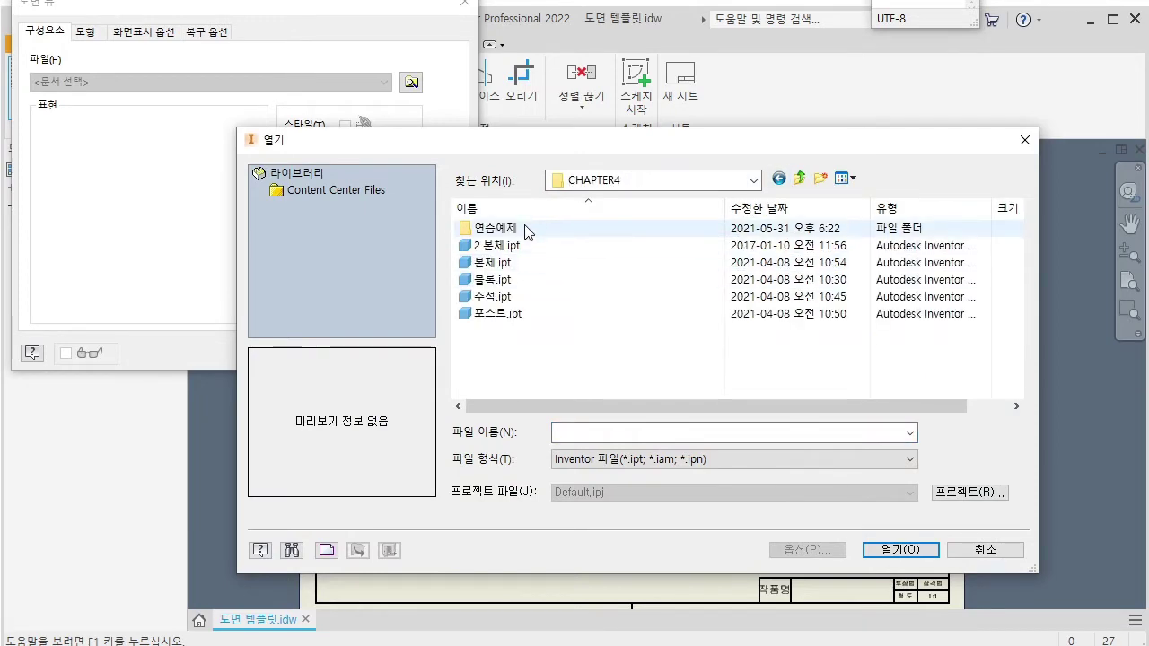
pyautogui.doubleClick(526, 230)
pyautogui.click(512, 248)
pyautogui.doubleClick(511, 249)
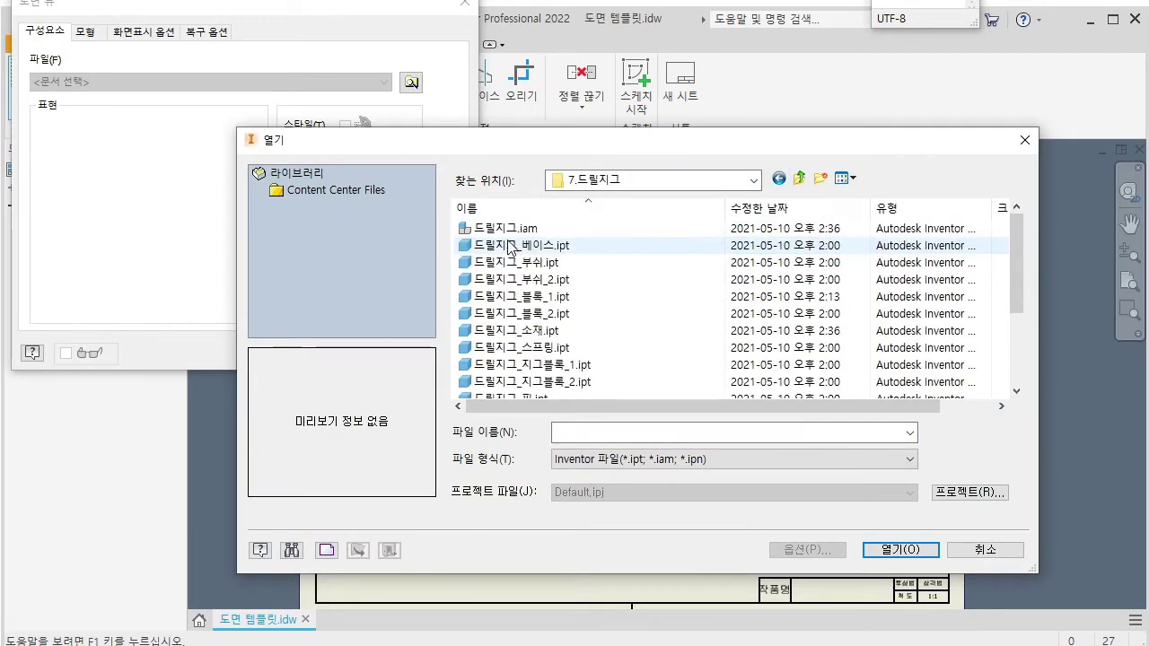
pyautogui.click(512, 230)
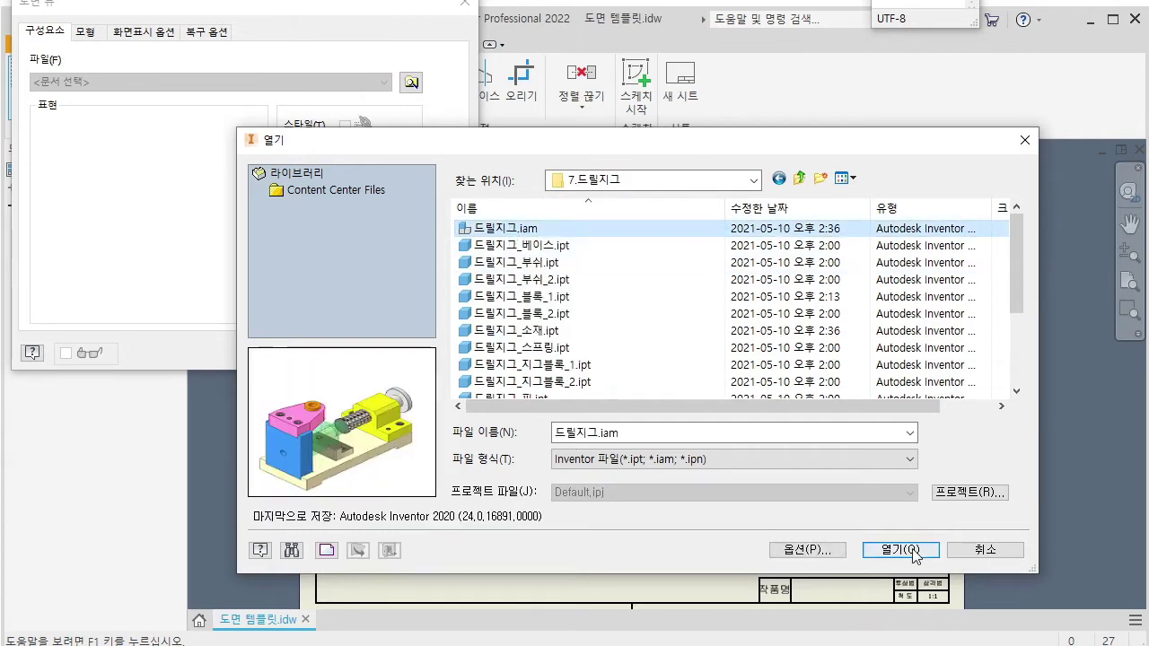
pyautogui.click(900, 549)
# Place the 1:2 front view with projected top, side and isometric views, and shift the isometric view left above the side view.
pyautogui.click(518, 473)
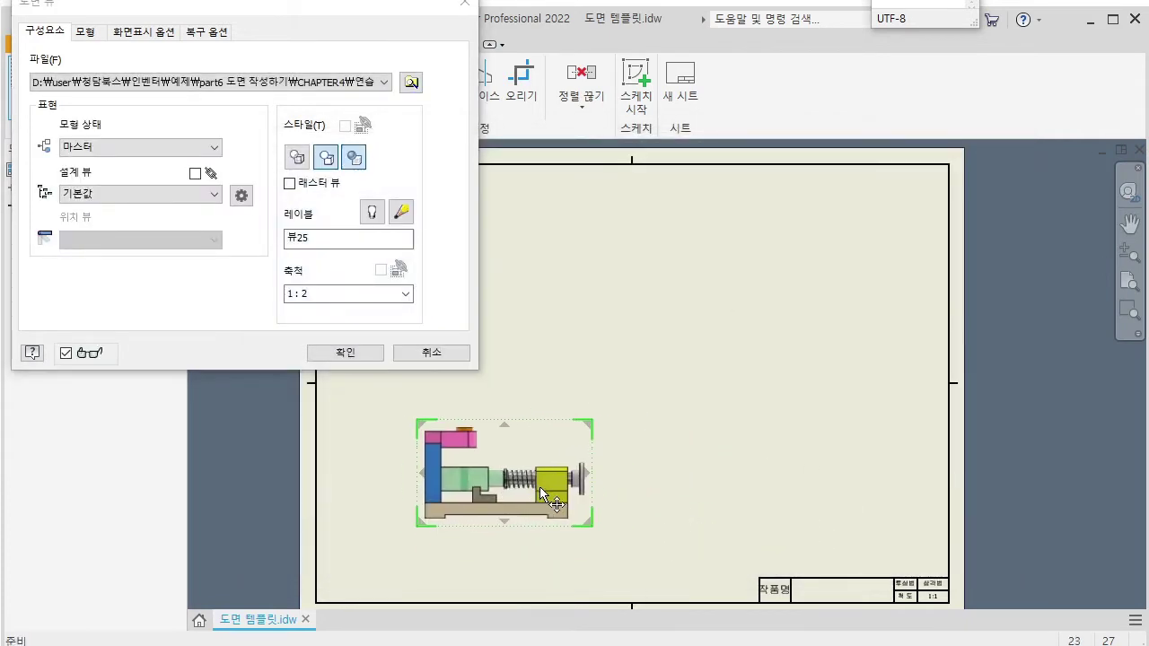
pyautogui.click(757, 458)
pyautogui.click(857, 348)
pyautogui.click(346, 353)
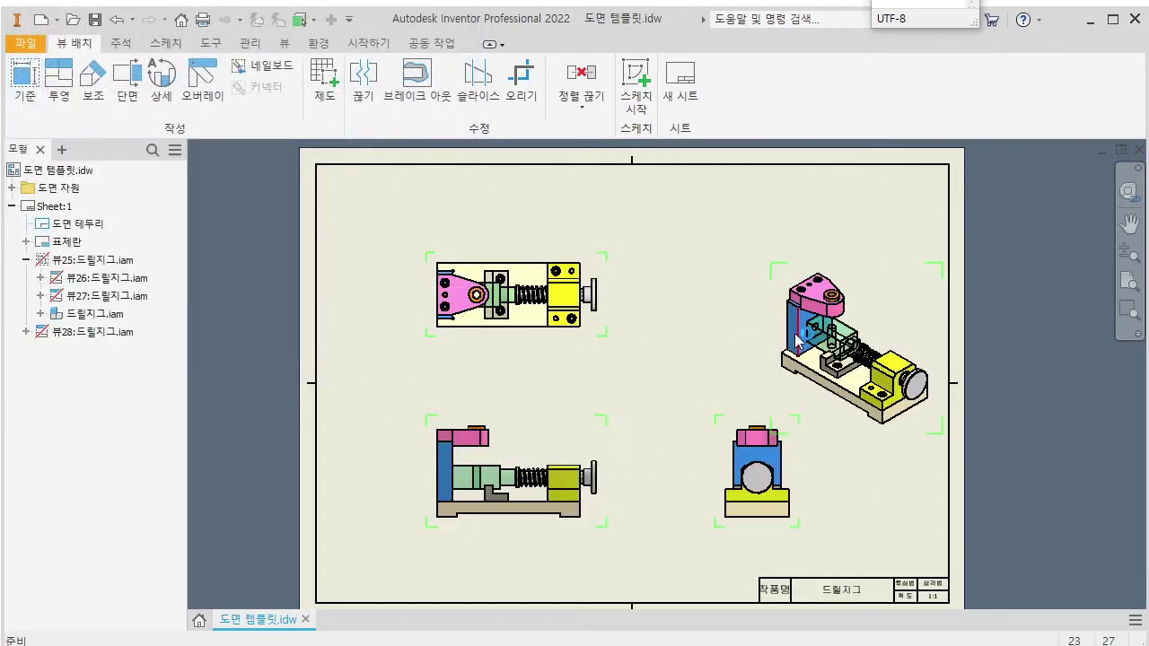
pyautogui.moveTo(770, 290); pyautogui.dragTo(701, 285)
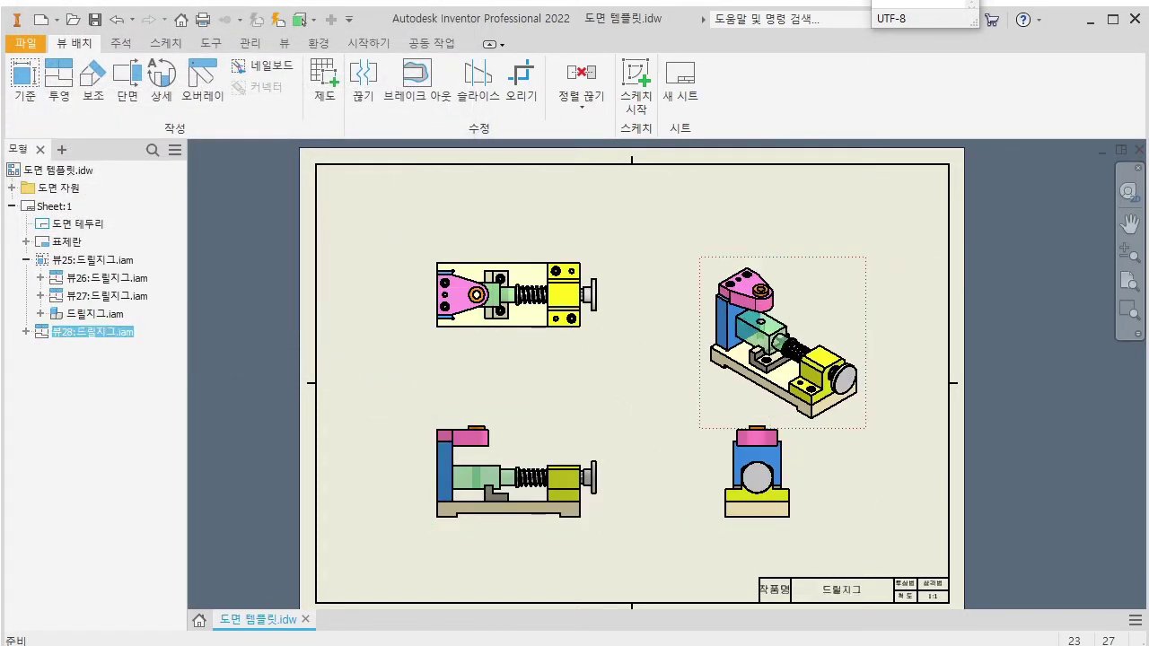
pyautogui.click(629, 321)
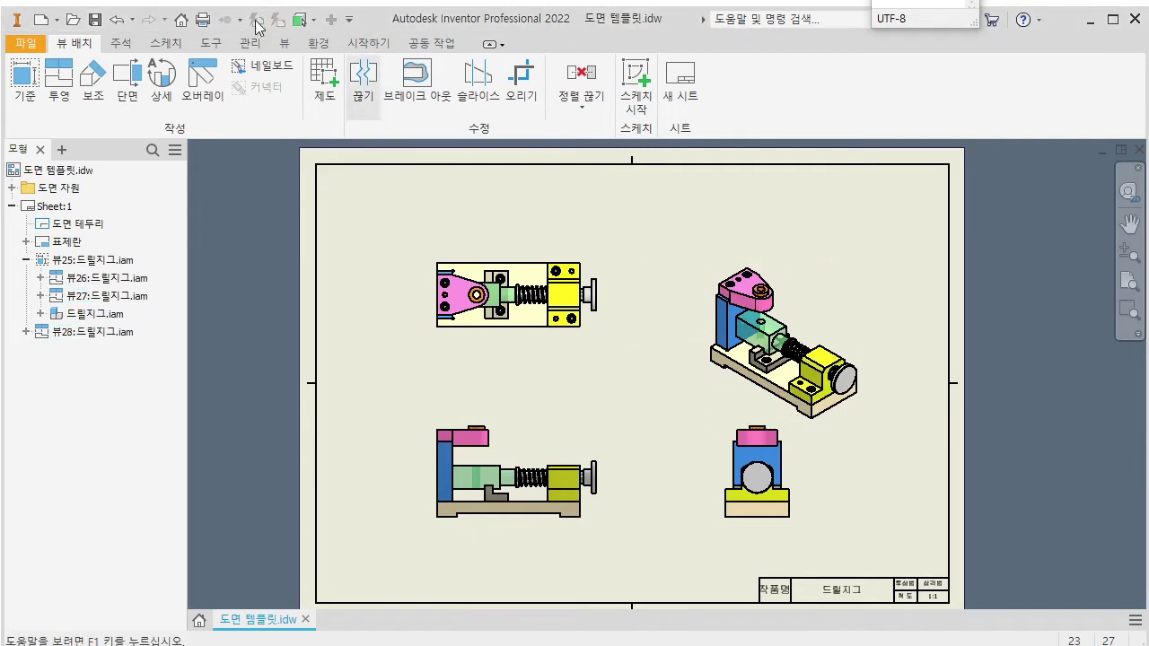
# Create a parts list from the front view and place it in the upper-right corner of the sheet border.
pyautogui.click(122, 43)
pyautogui.click(844, 108)
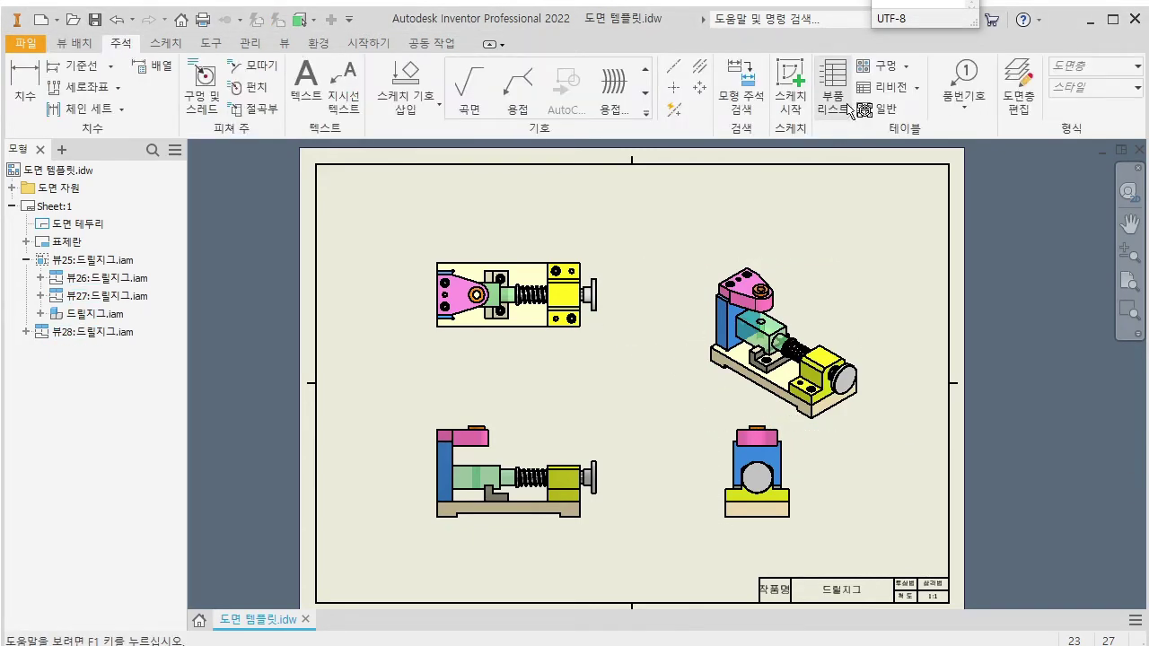
pyautogui.click(503, 438)
pyautogui.click(938, 361)
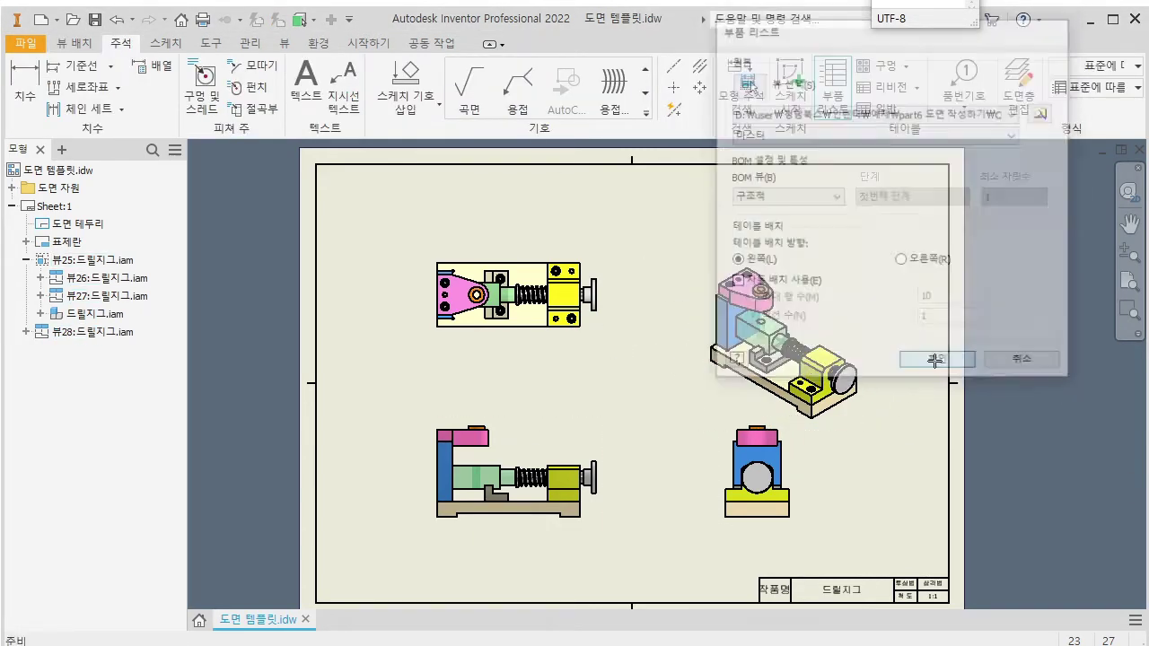
pyautogui.click(968, 307)
pyautogui.moveTo(1025, 299); pyautogui.dragTo(910, 364, button='middle')
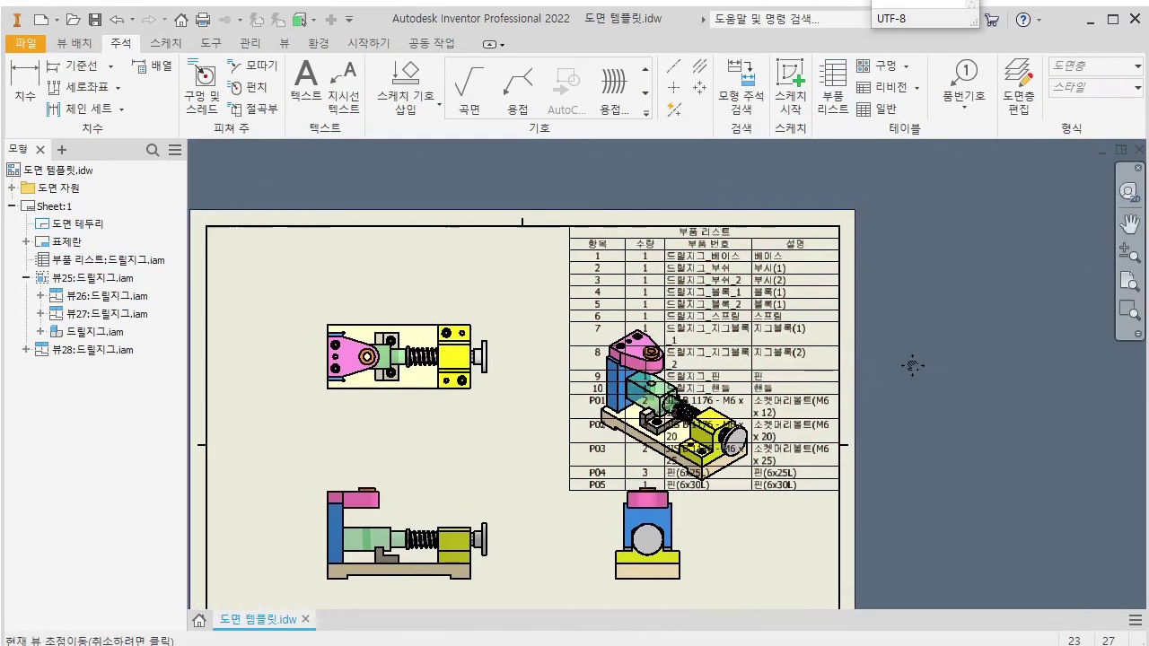
# Apply the 부품 리스트 style to the placed parts list.
pyautogui.click(784, 288)
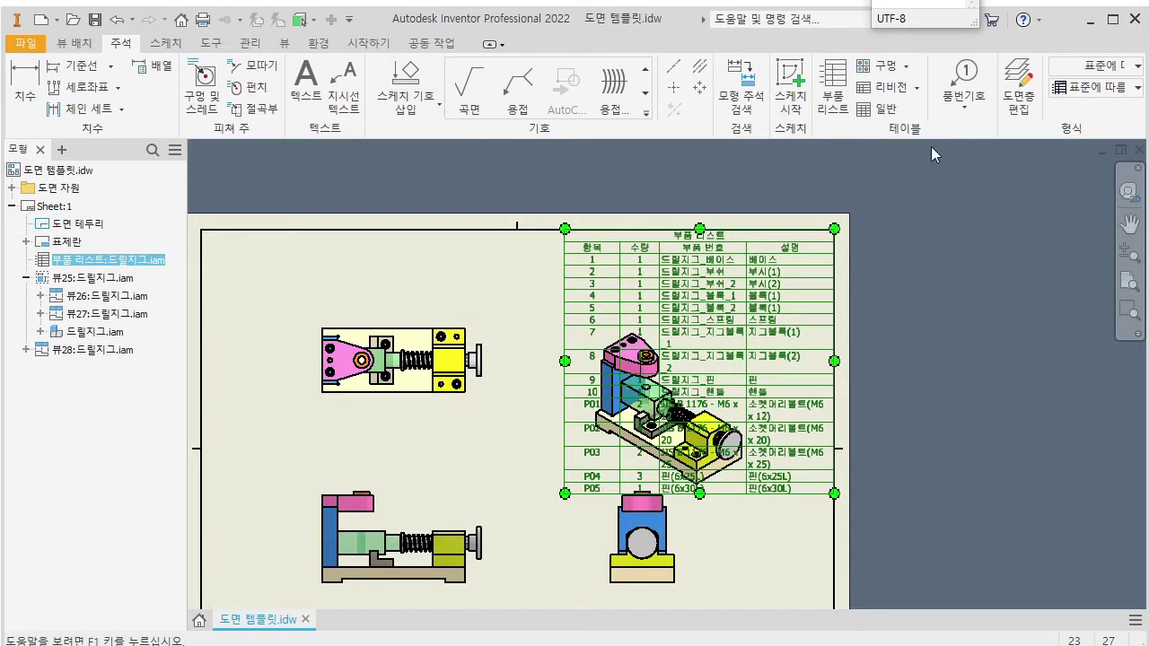
pyautogui.click(1111, 87)
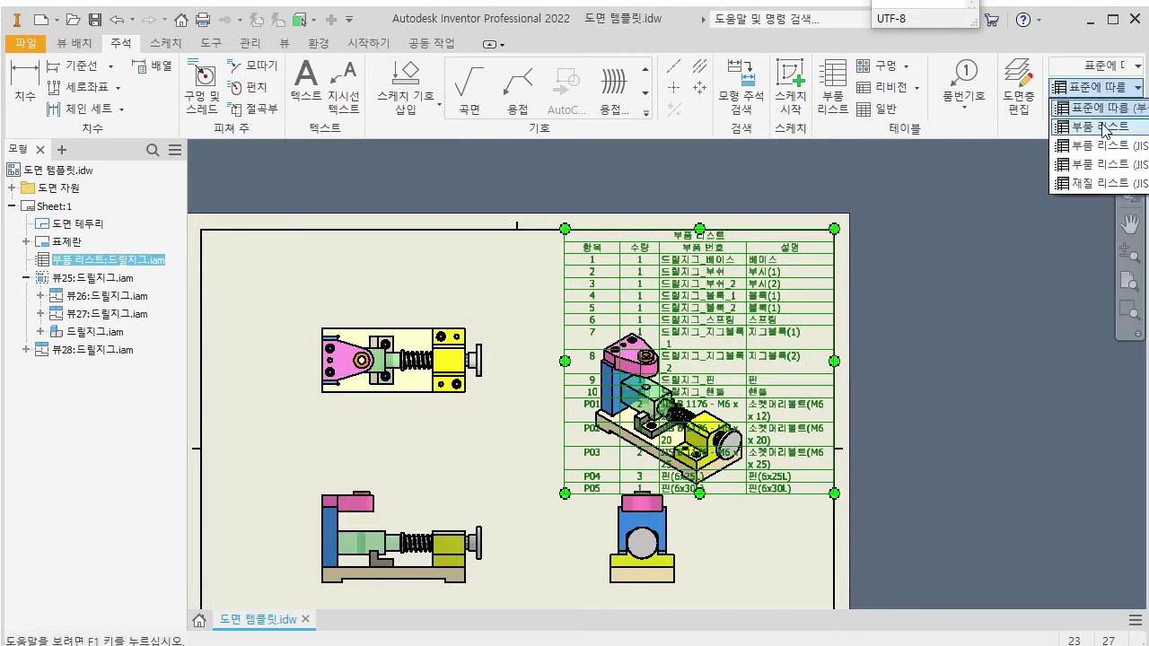
pyautogui.click(1099, 127)
pyautogui.click(960, 275)
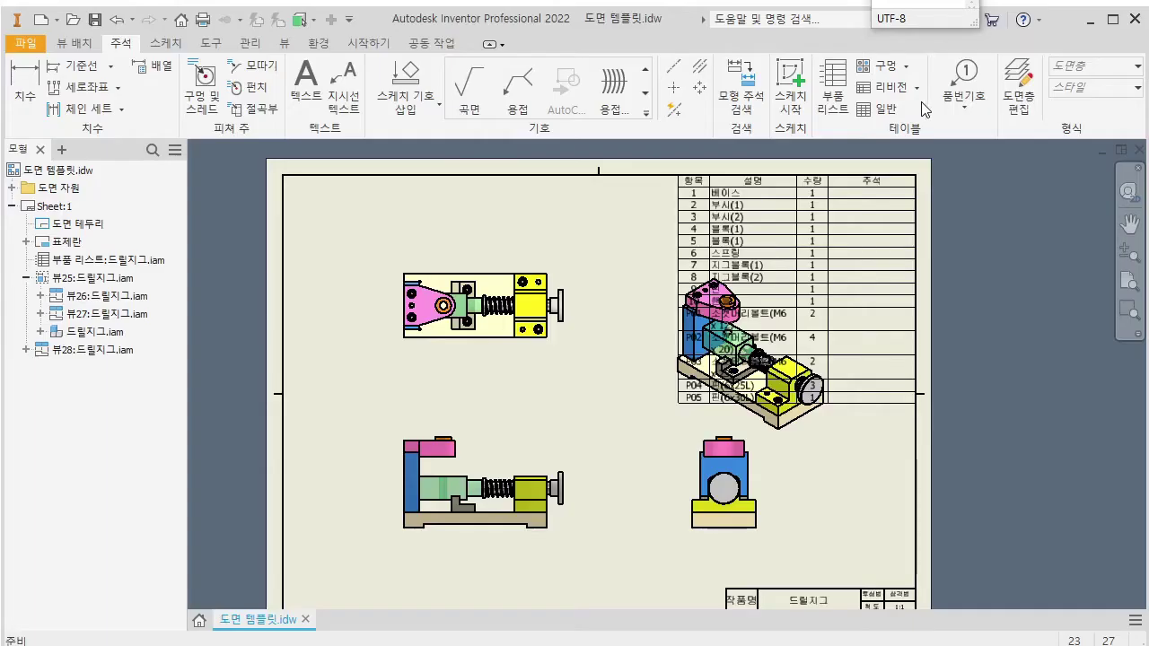
# Edit the 부품 리스트 style to add the 재질 property as a column after 수량.
pyautogui.click(773, 255)
pyautogui.scroll(3, 840, 196)
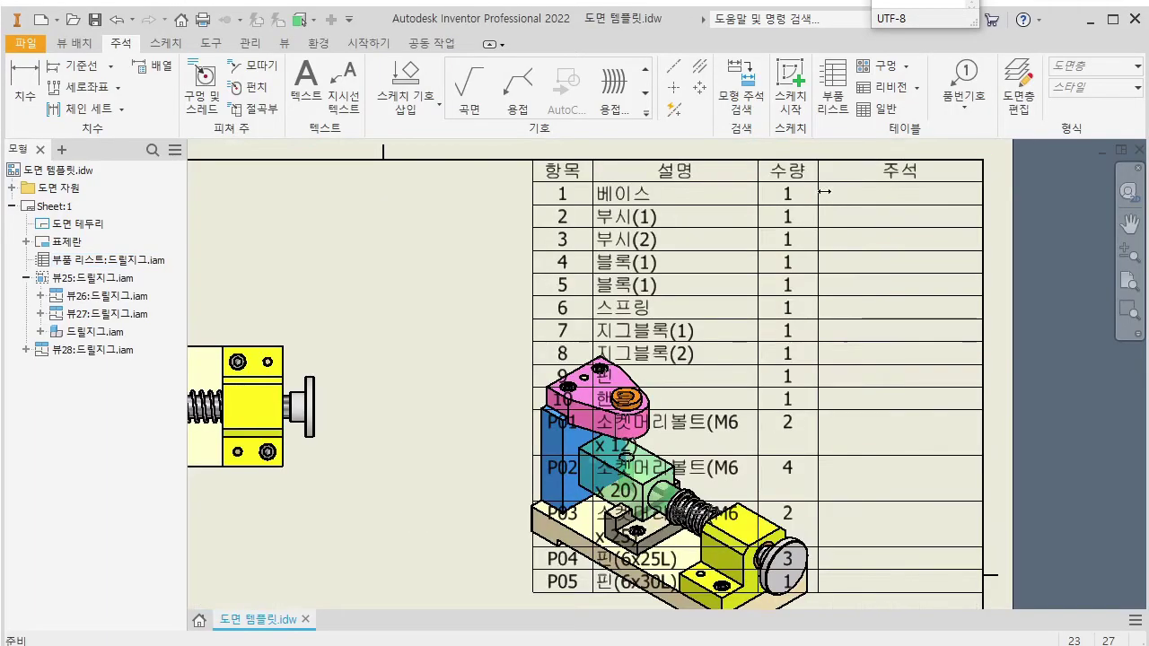
pyautogui.rightClick(666, 184)
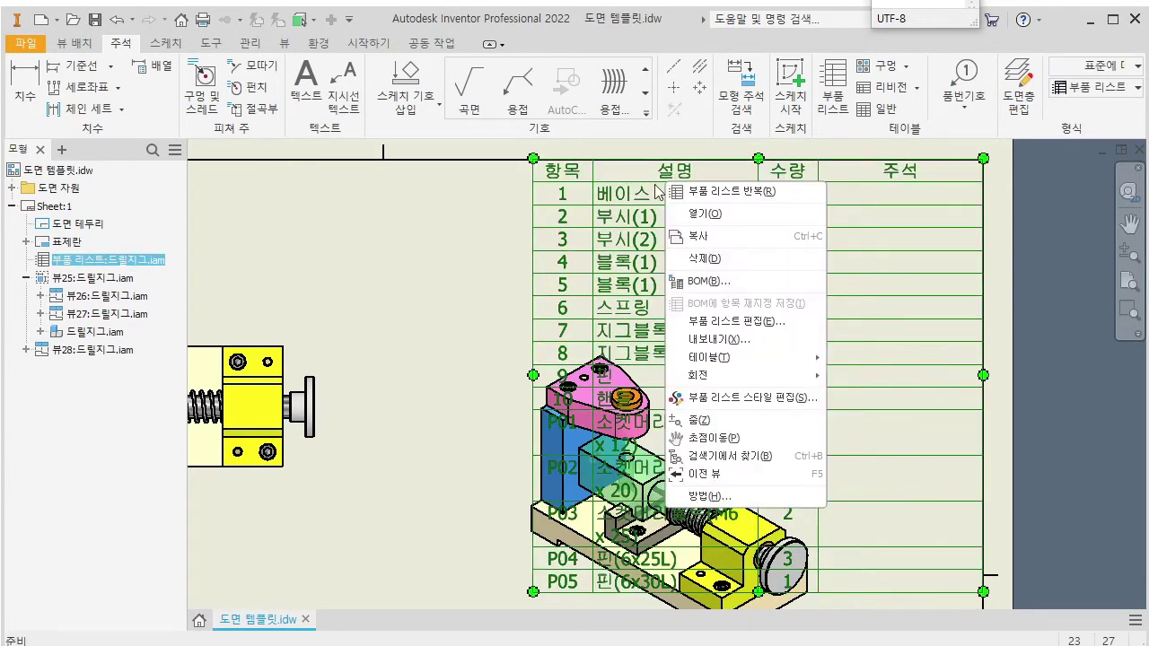
pyautogui.click(743, 400)
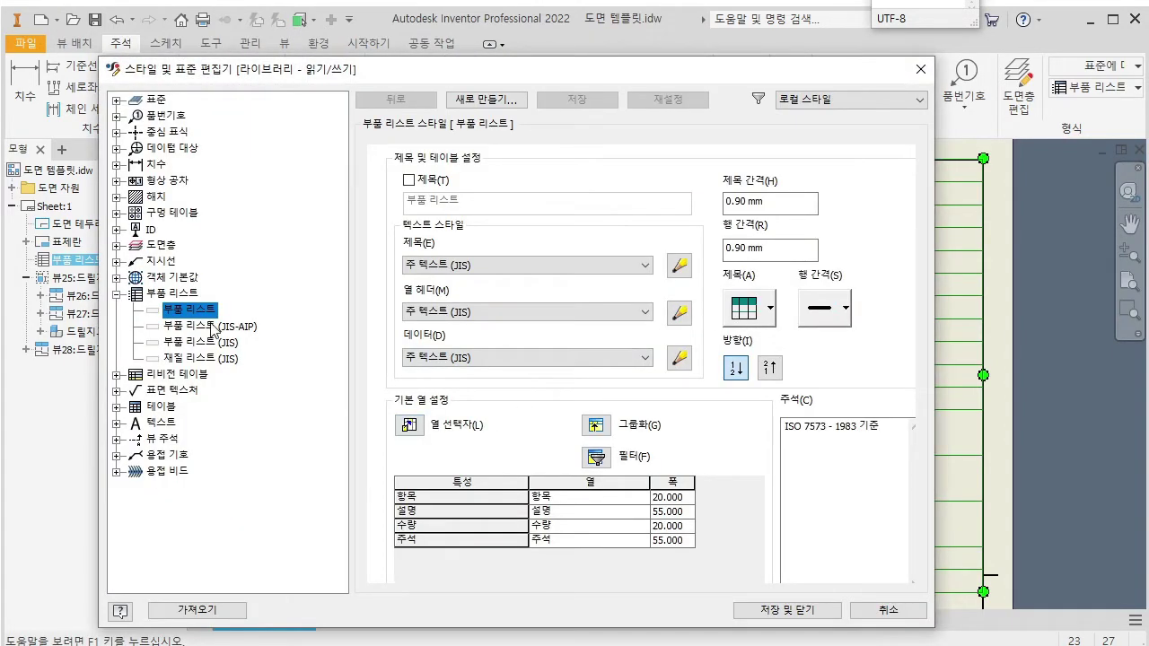
pyautogui.click(409, 425)
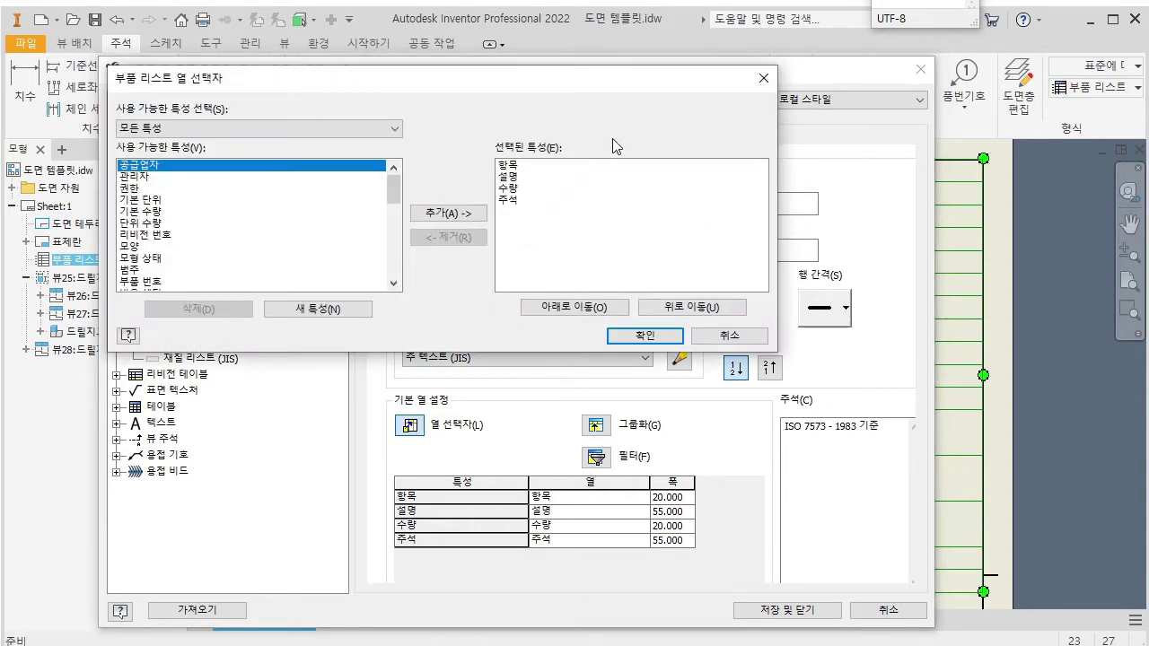
pyautogui.click(509, 176)
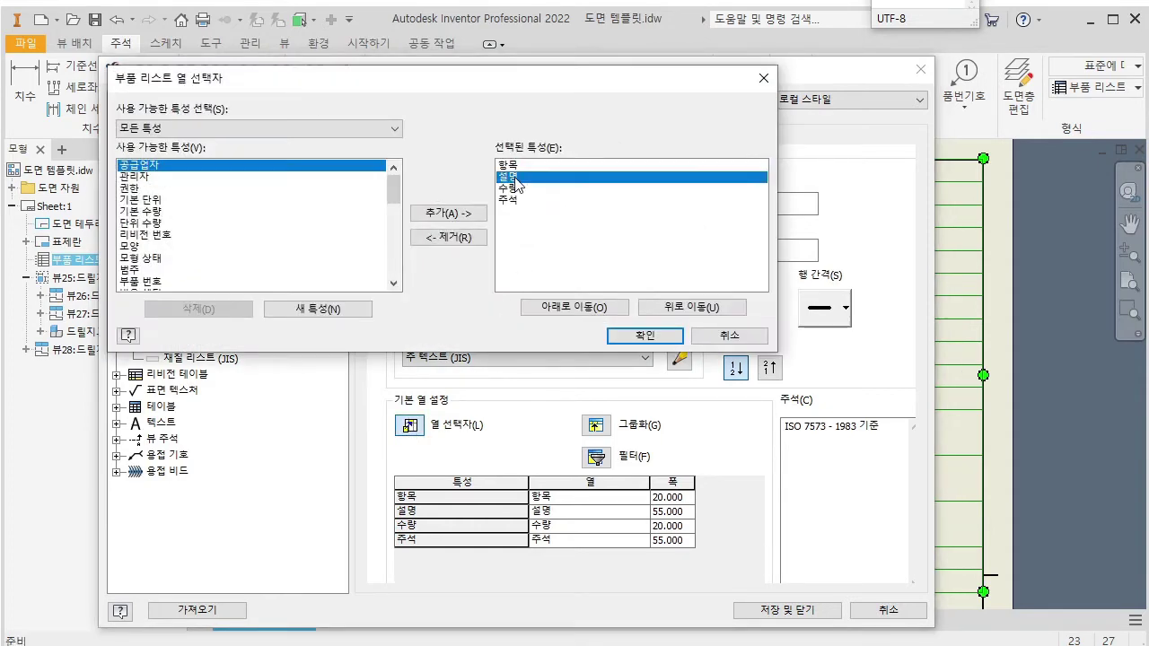
pyautogui.click(520, 189)
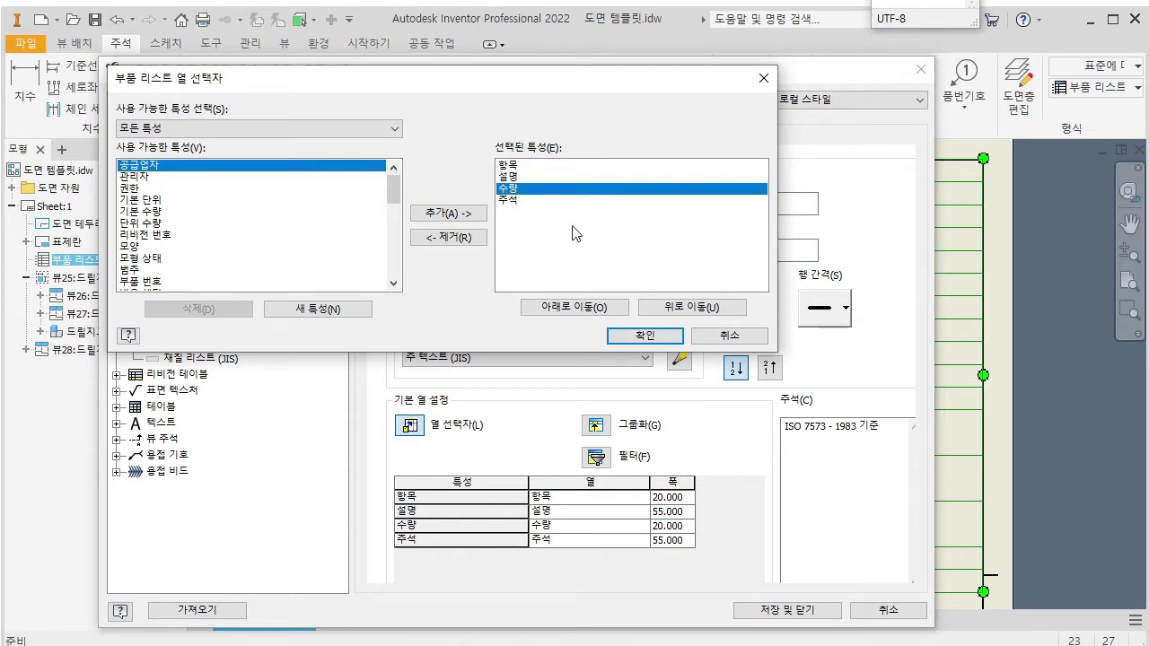
pyautogui.click(151, 259)
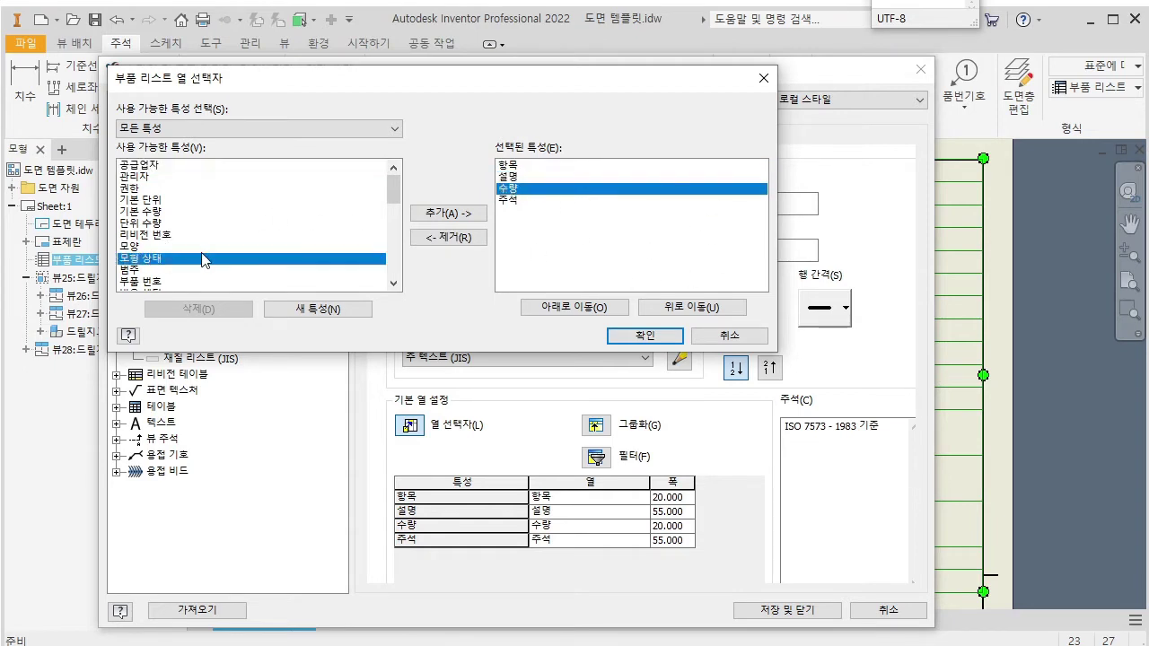
pyautogui.scroll(-5, 248, 257)
pyautogui.scroll(-1, 249, 257)
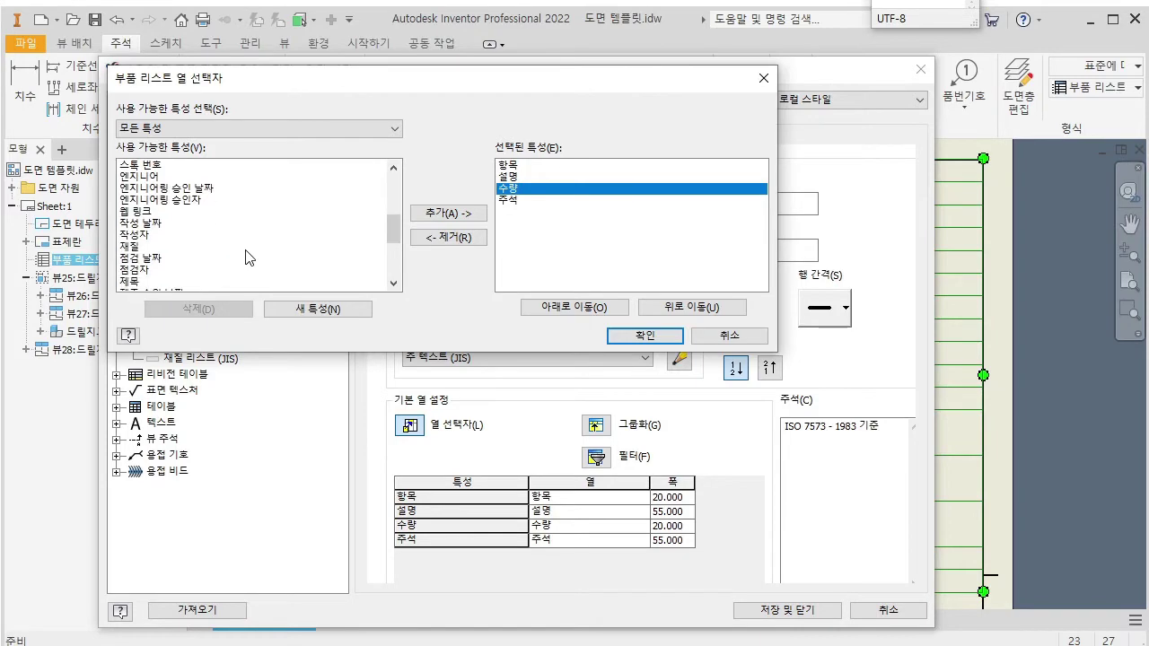
pyautogui.click(131, 247)
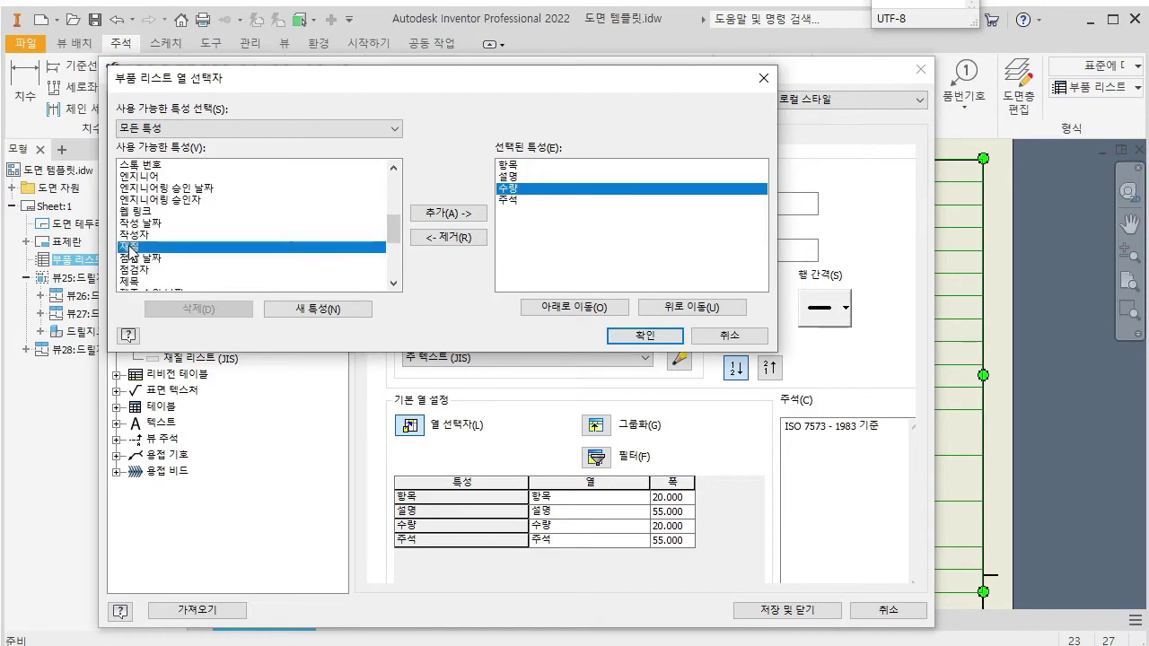
pyautogui.click(460, 215)
pyautogui.click(645, 335)
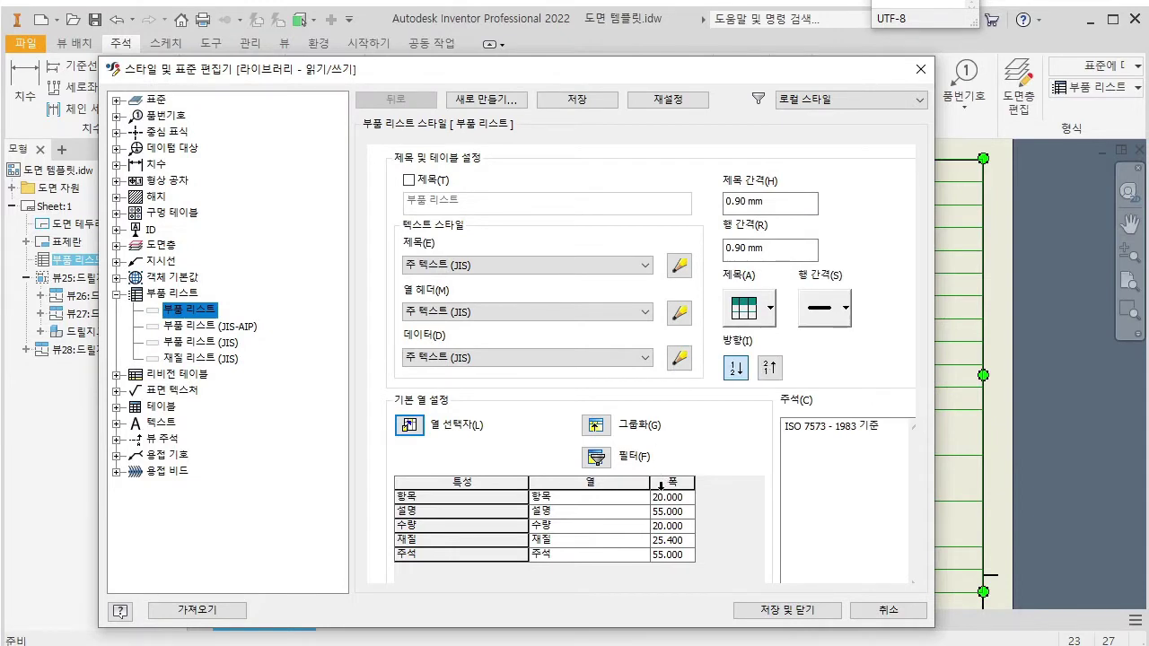
# Set the 재질 column's width to 40 in the parts list style and save the style.
pyautogui.click(673, 540)
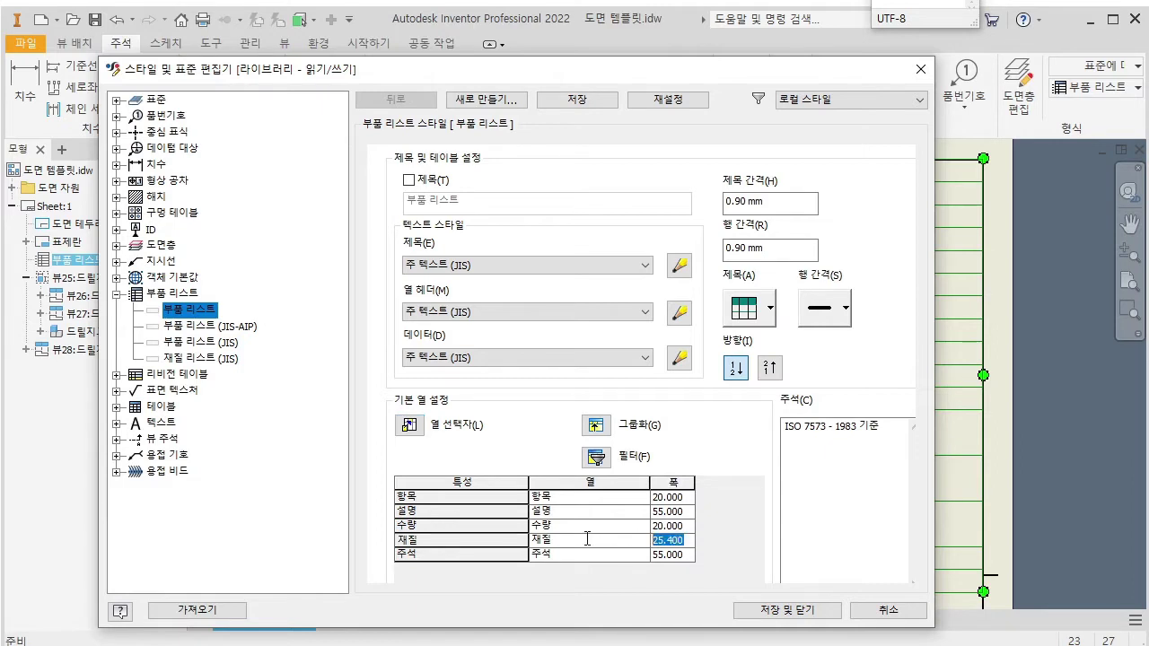
pyautogui.write('4')
pyautogui.click(785, 609)
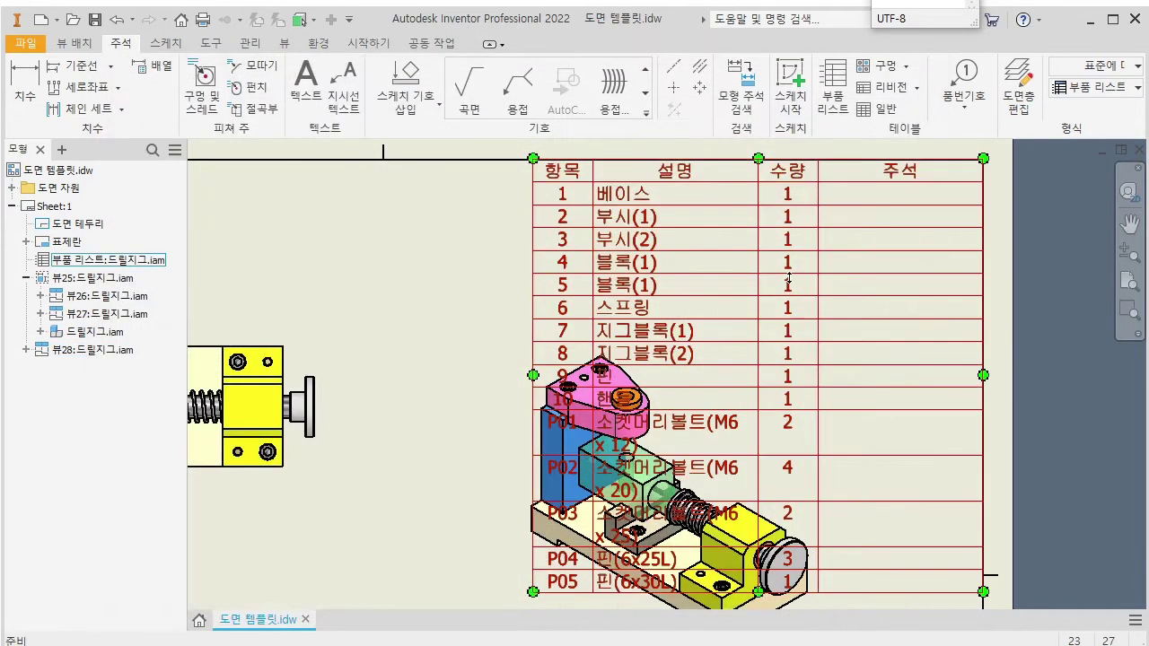
# Reapply the edited 부품 리스트 style to the parts list on the sheet to update its columns.
pyautogui.scroll(-3, 479, 331)
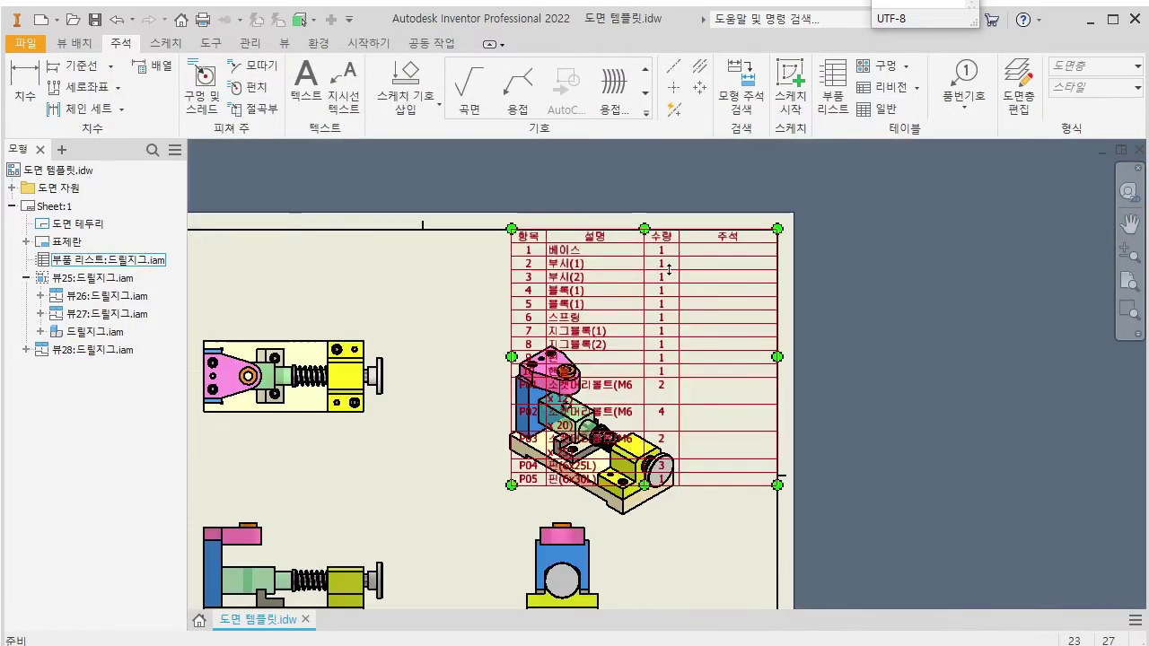
pyautogui.click(717, 262)
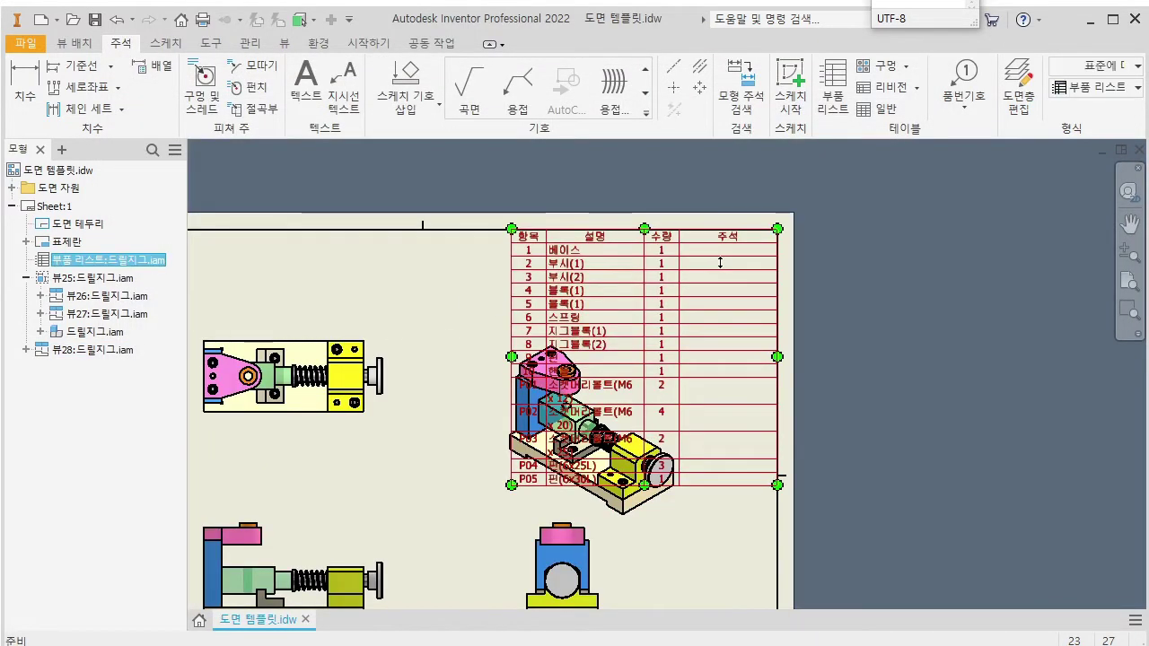
pyautogui.click(1097, 88)
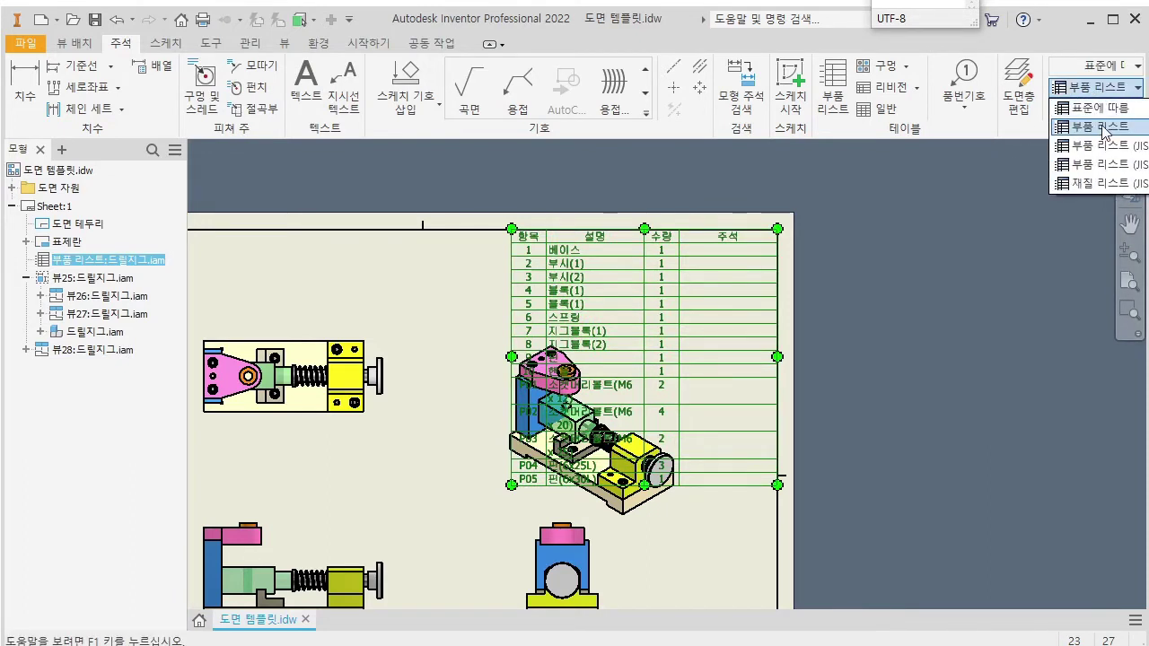
pyautogui.click(1097, 131)
pyautogui.click(926, 294)
pyautogui.moveTo(873, 308); pyautogui.dragTo(989, 287, button='middle')
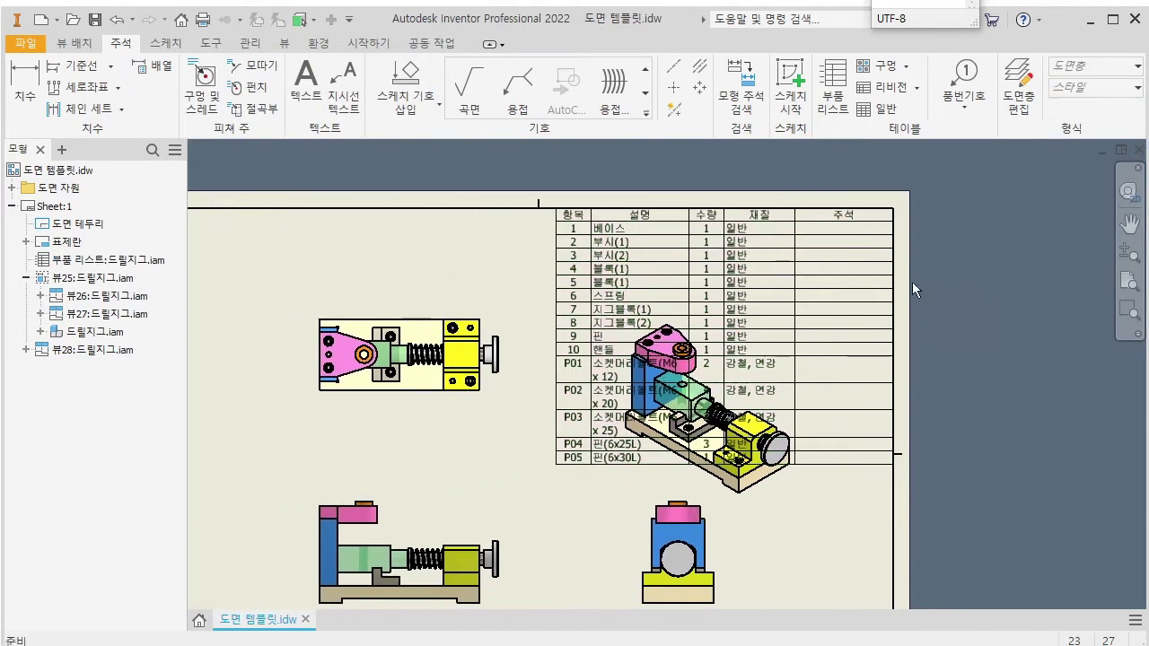
pyautogui.click(758, 253)
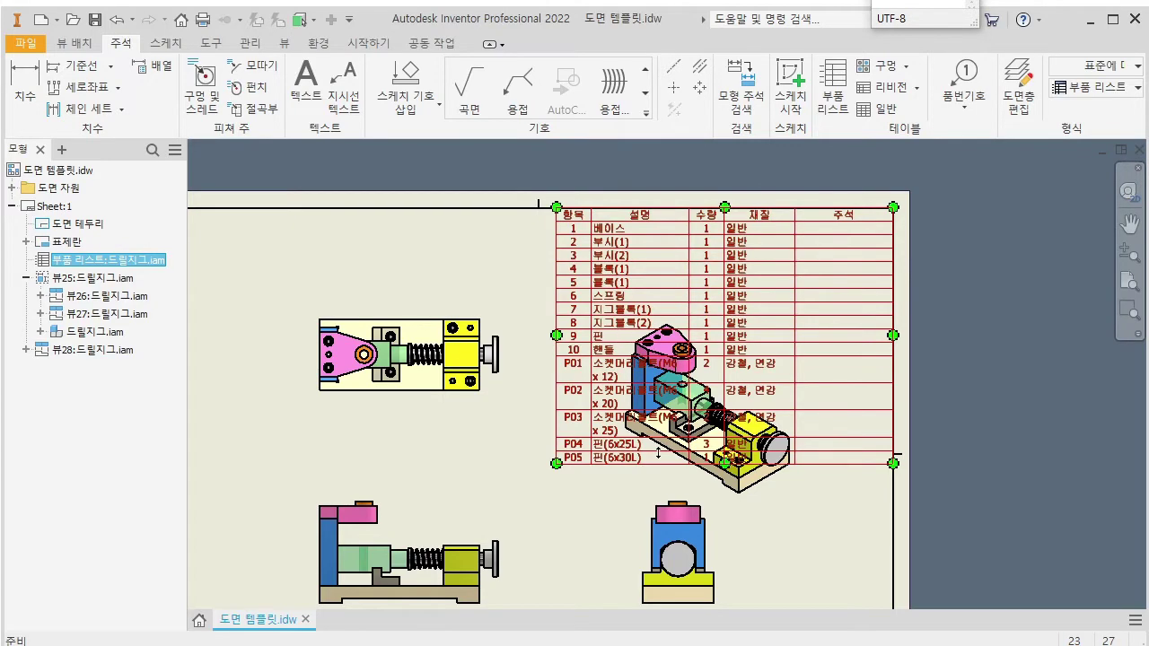
pyautogui.scroll(-3, 660, 278)
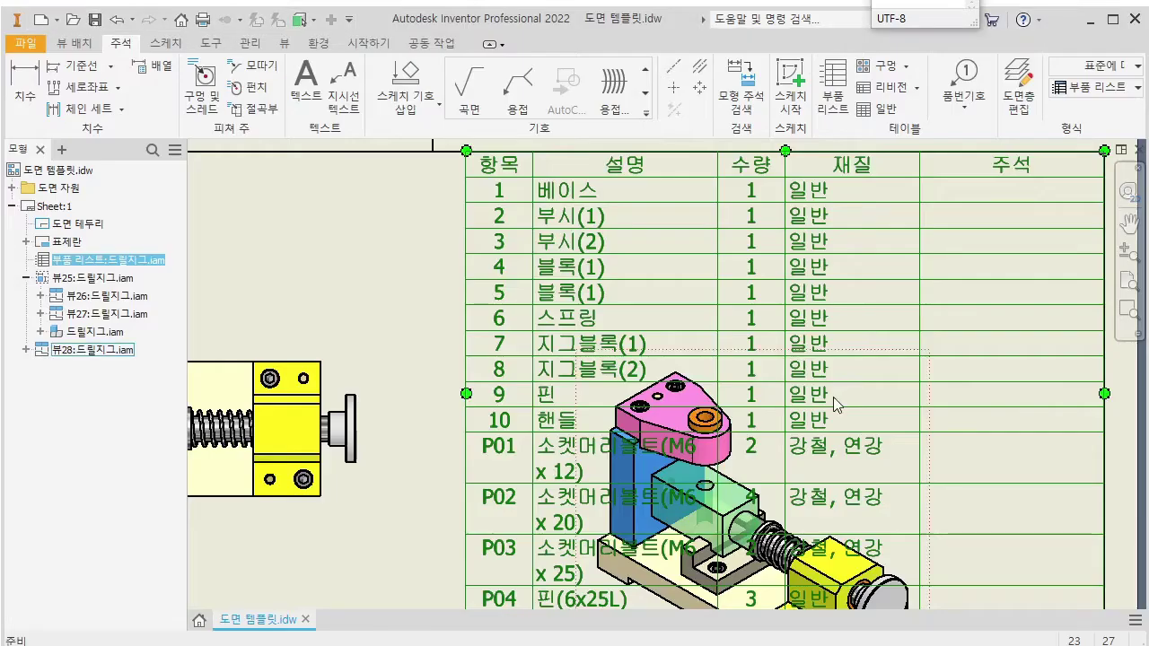
pyautogui.scroll(5, 833, 397)
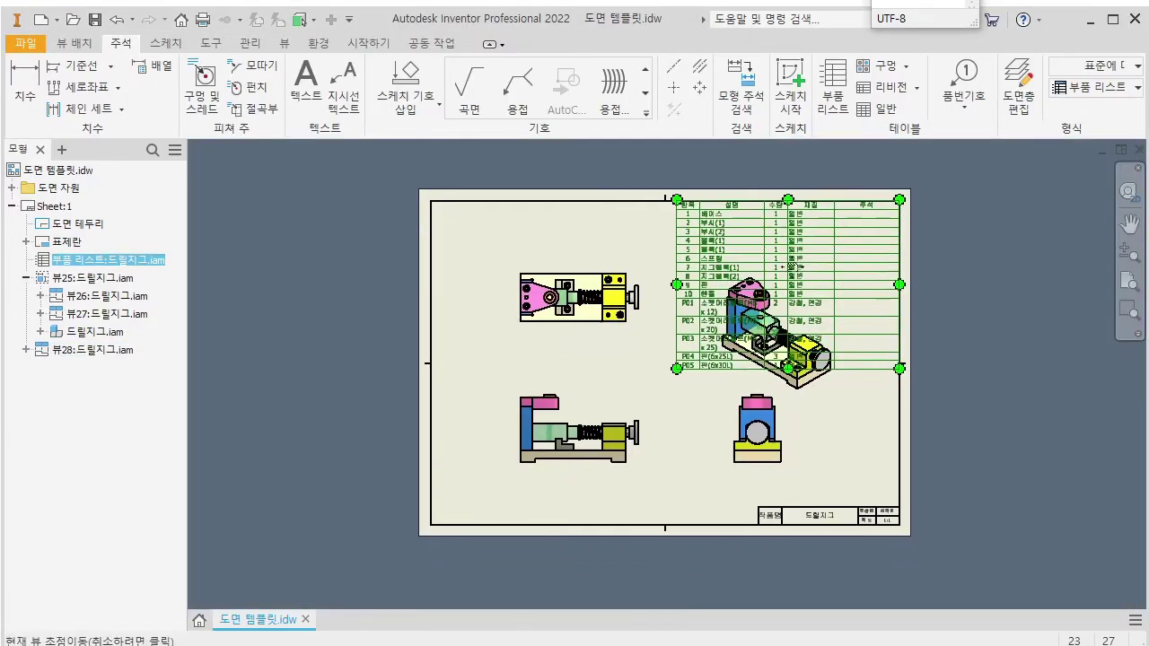
pyautogui.click(333, 313)
# Change the size of Sheet:1 to A2.
pyautogui.click(54, 207)
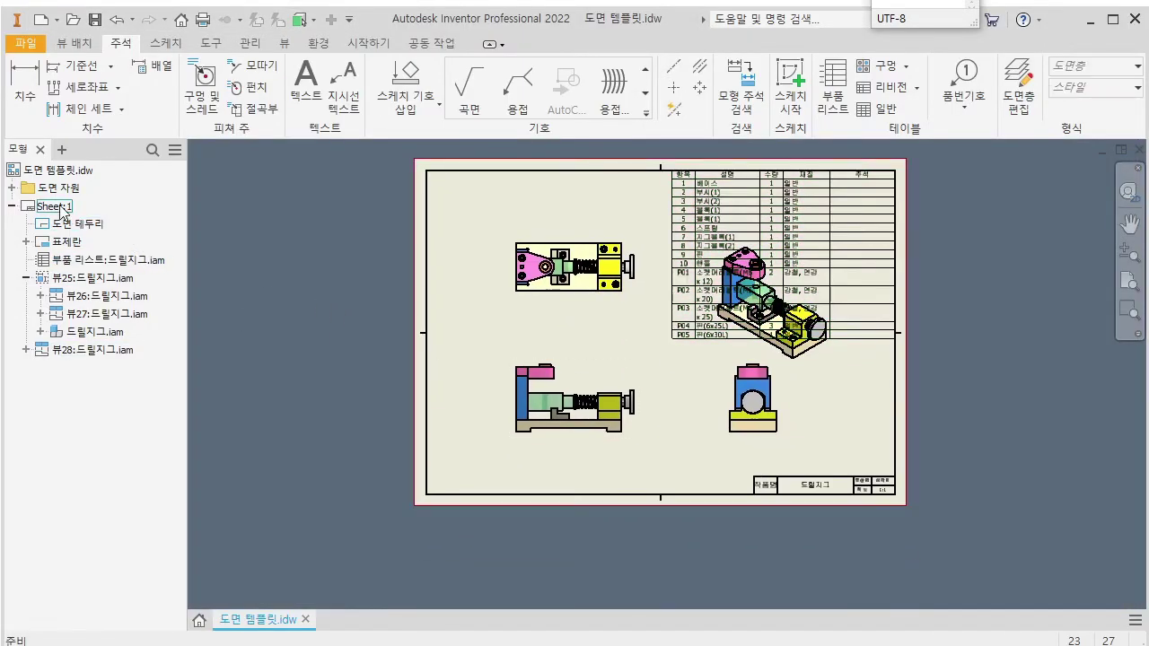
pyautogui.rightClick(56, 206)
pyautogui.click(120, 352)
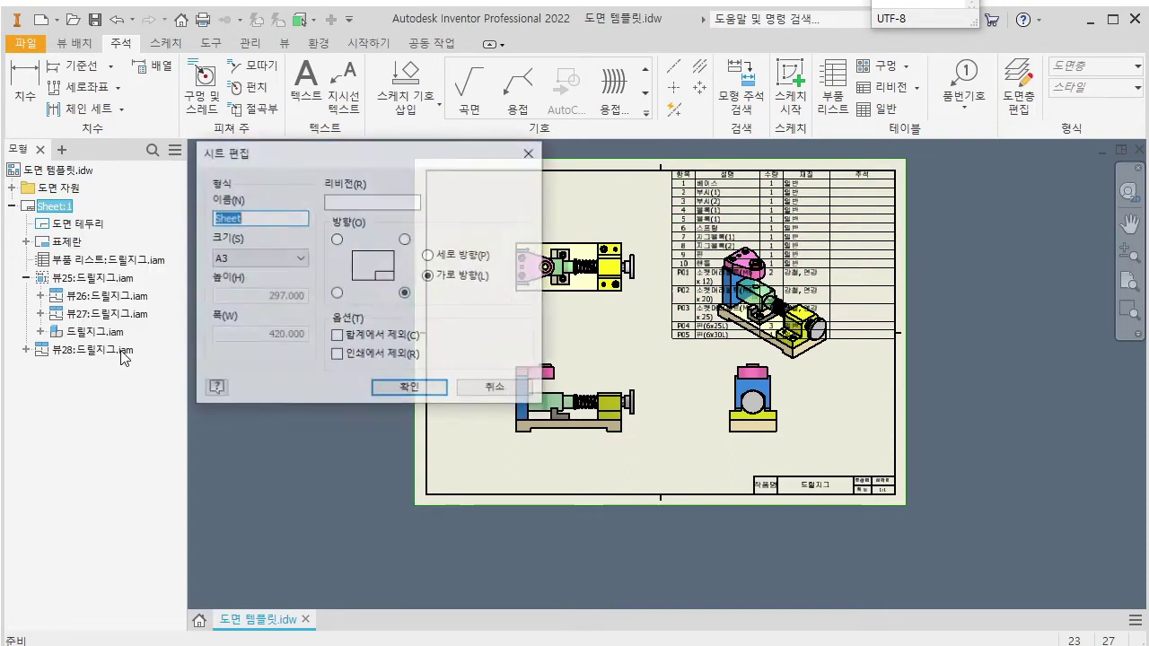
pyautogui.click(261, 257)
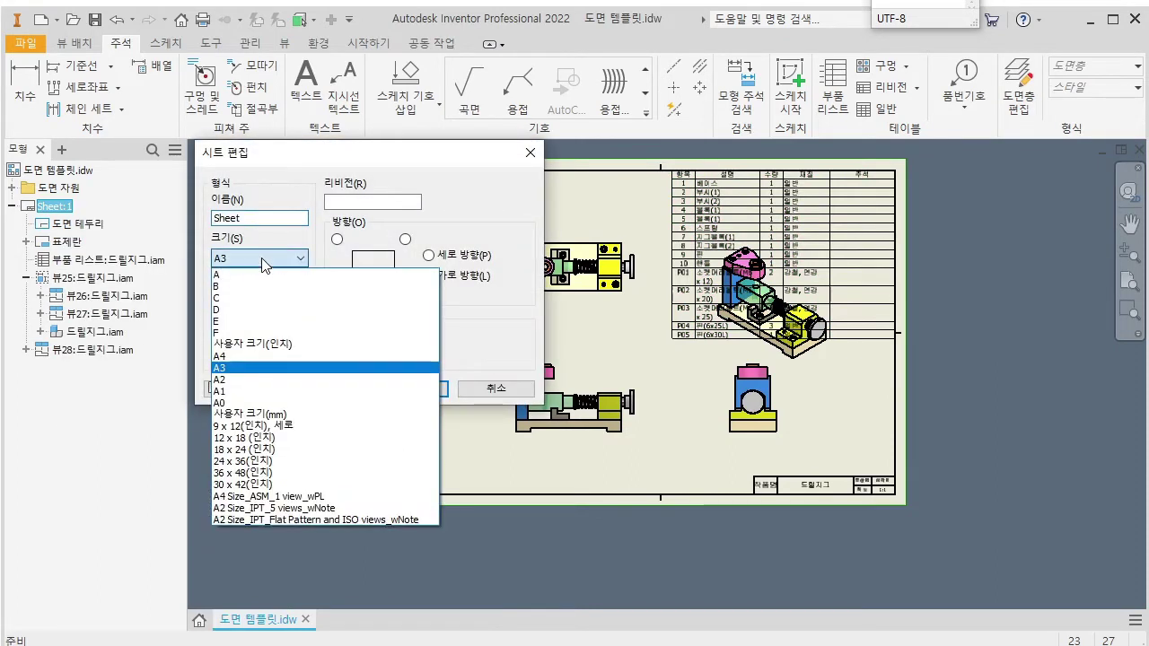
pyautogui.click(225, 381)
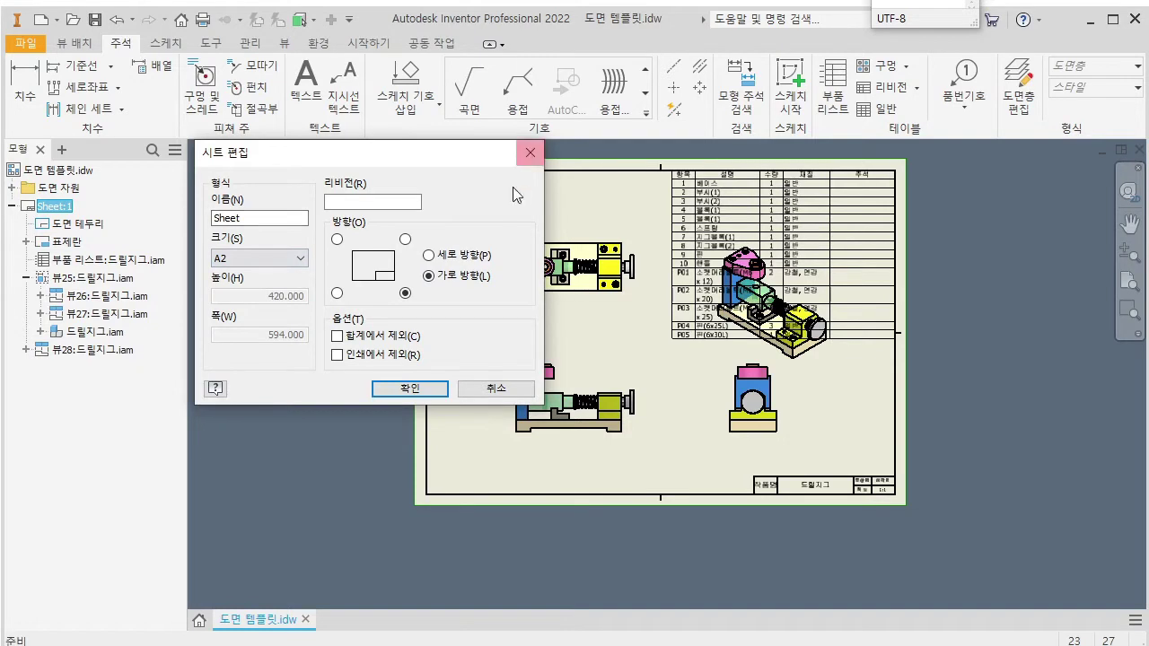
pyautogui.click(410, 389)
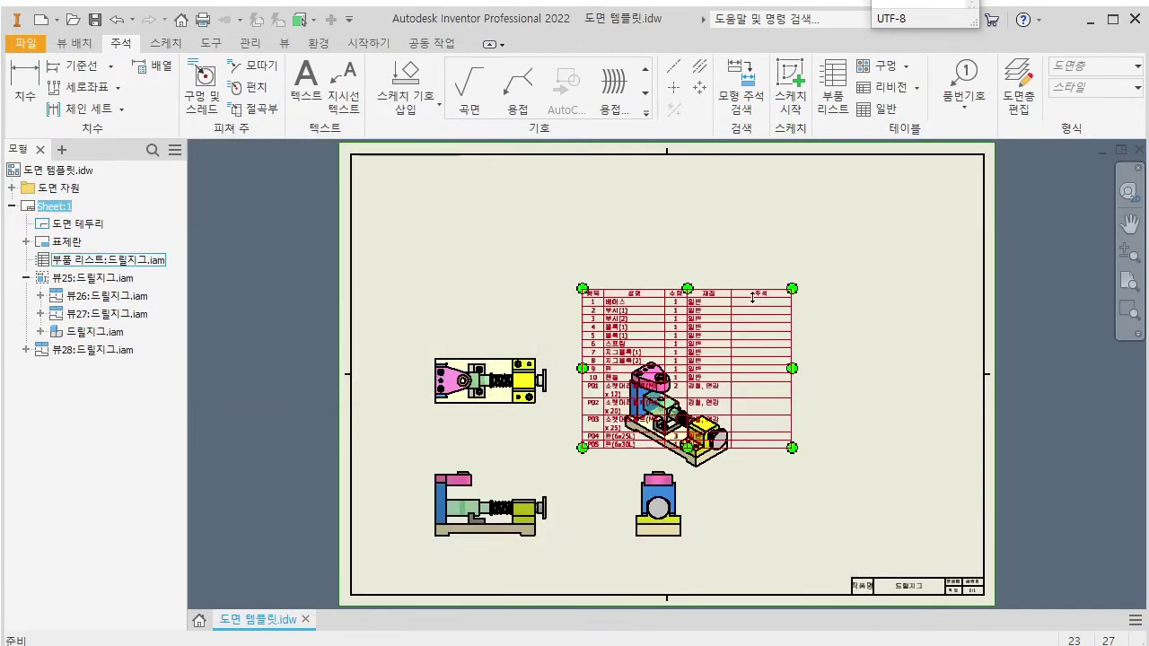
# Move the parts list into the upper-right corner of the sheet border and place the isometric view just below it.
pyautogui.moveTo(709, 289); pyautogui.dragTo(901, 154)
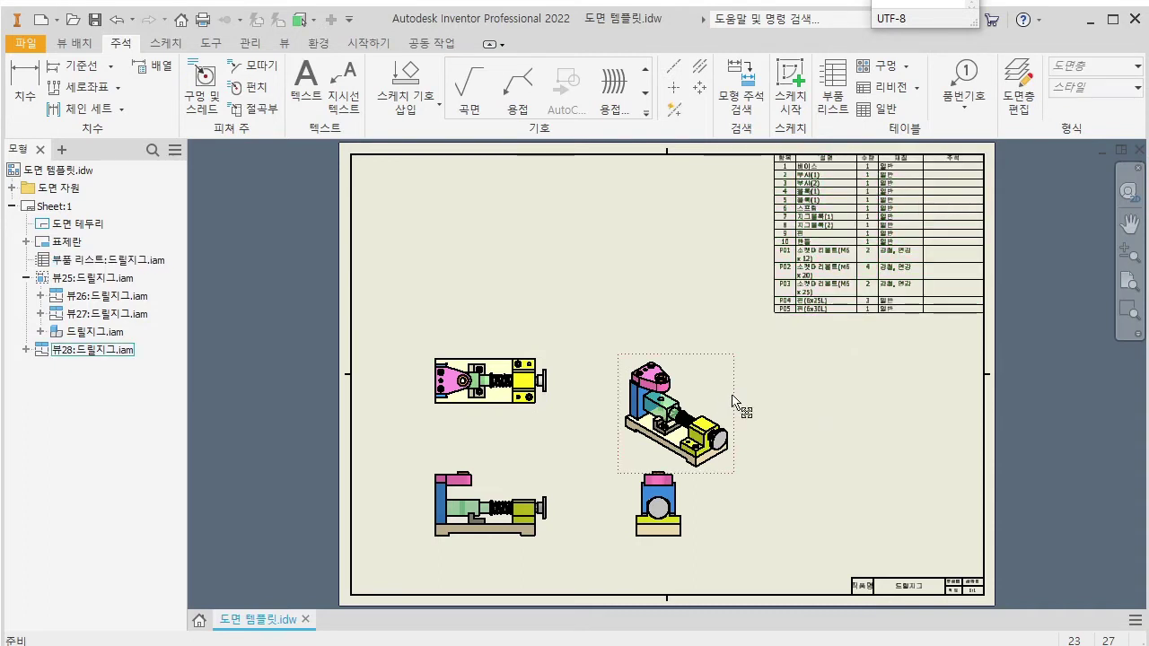
pyautogui.moveTo(736, 397); pyautogui.dragTo(958, 388)
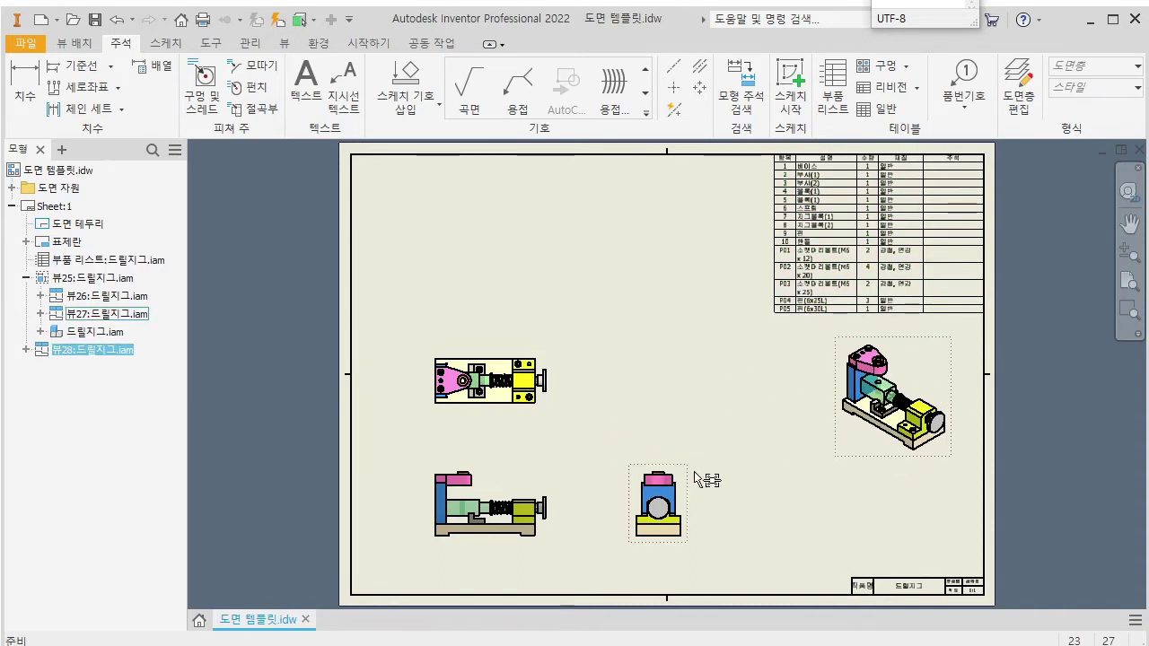
# Reposition the front, top and side views with wider spacing in the open area beside the parts list and isometric view.
pyautogui.moveTo(705, 474); pyautogui.dragTo(844, 472)
pyautogui.moveTo(538, 373); pyautogui.dragTo(530, 216)
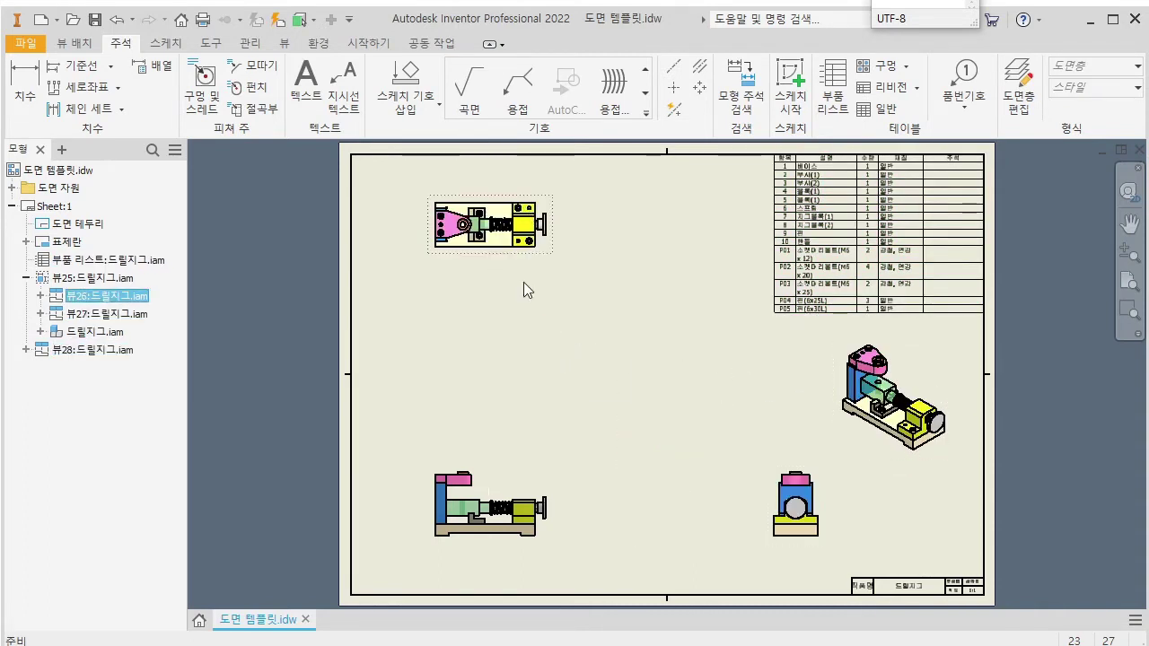
pyautogui.moveTo(531, 463); pyautogui.dragTo(602, 394)
pyautogui.moveTo(580, 255); pyautogui.dragTo(592, 318)
pyautogui.click(616, 406)
pyautogui.moveTo(621, 405)
pyautogui.mouseDown()
pyautogui.moveTo(607, 413)
pyautogui.moveTo(614, 420)
pyautogui.mouseUp()
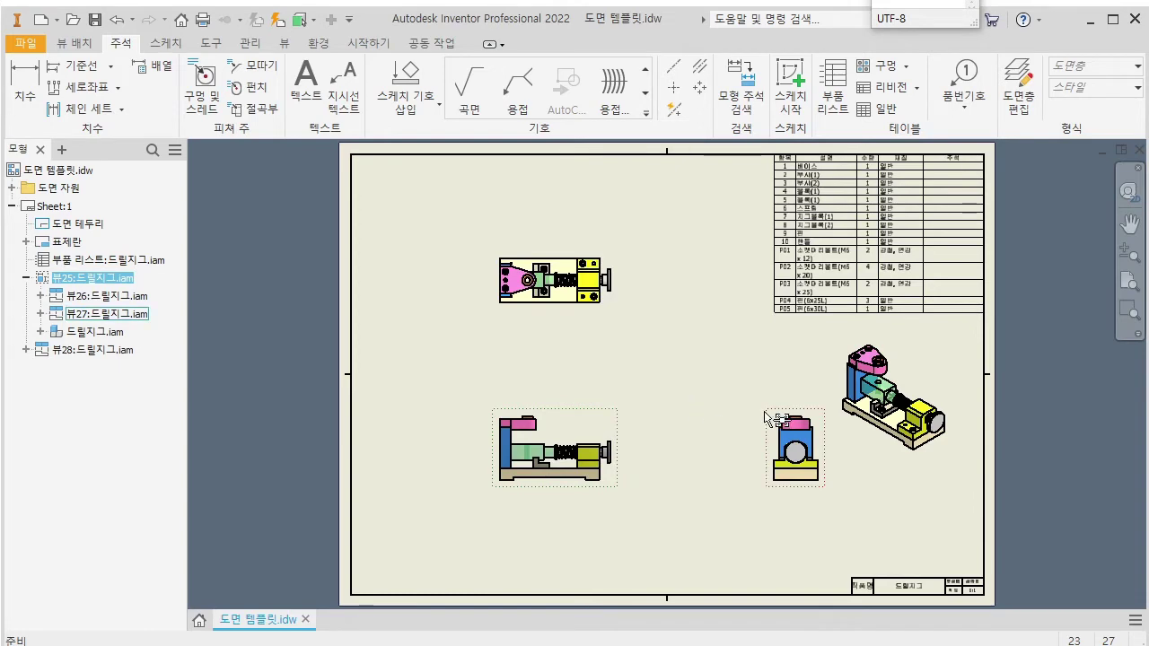
pyautogui.moveTo(766, 415); pyautogui.dragTo(693, 415)
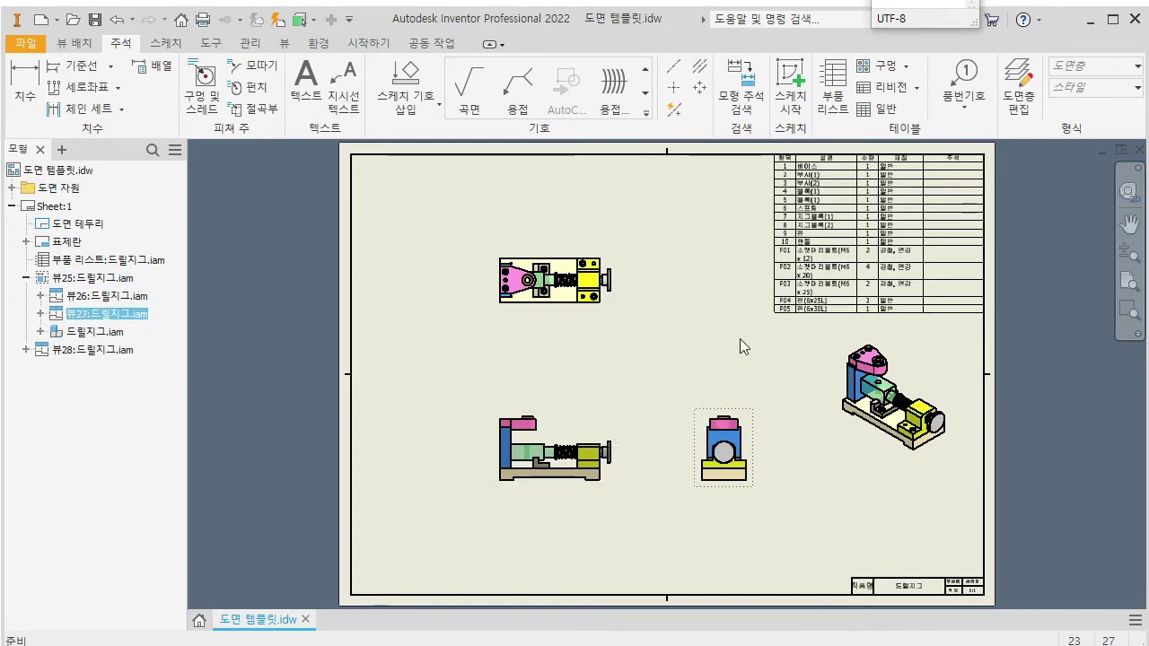
# Set the front base view's scale to 1:1 and shift it away from the side view, toward the sheet's lower-left.
pyautogui.doubleClick(580, 421)
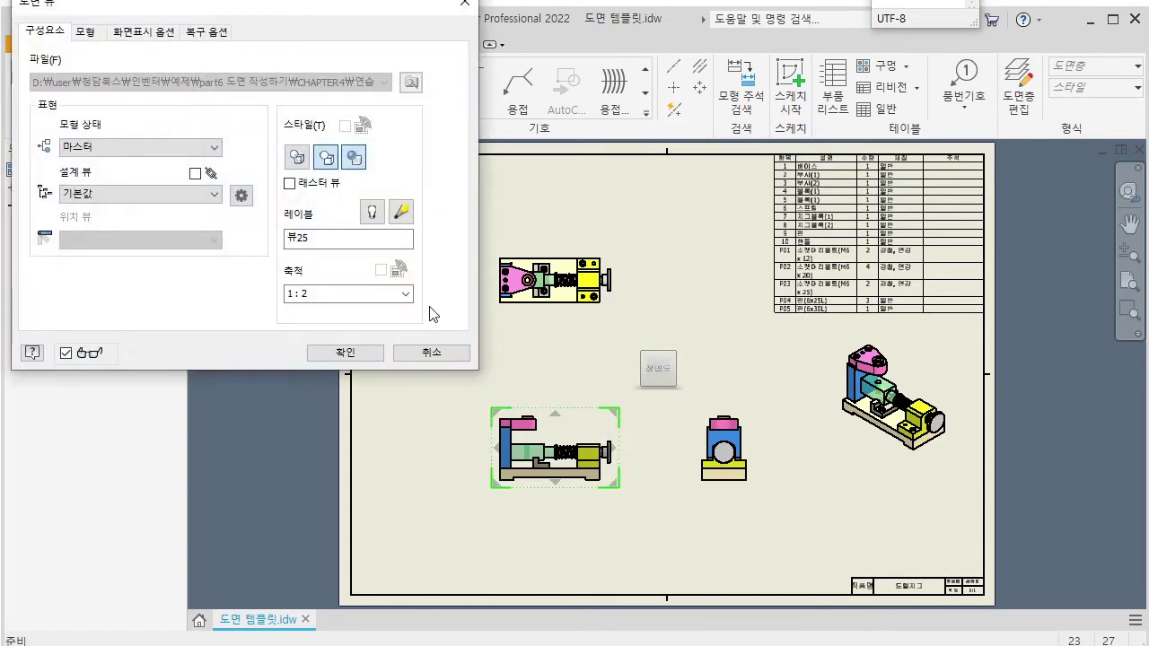
pyautogui.click(405, 294)
pyautogui.click(304, 485)
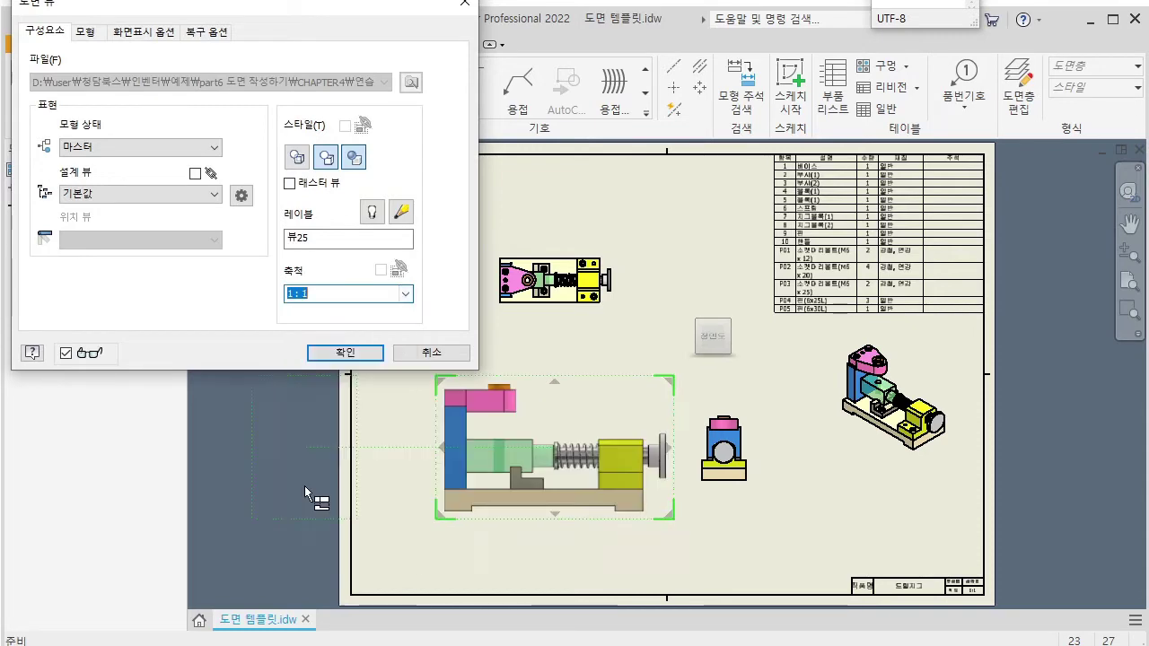
pyautogui.click(346, 352)
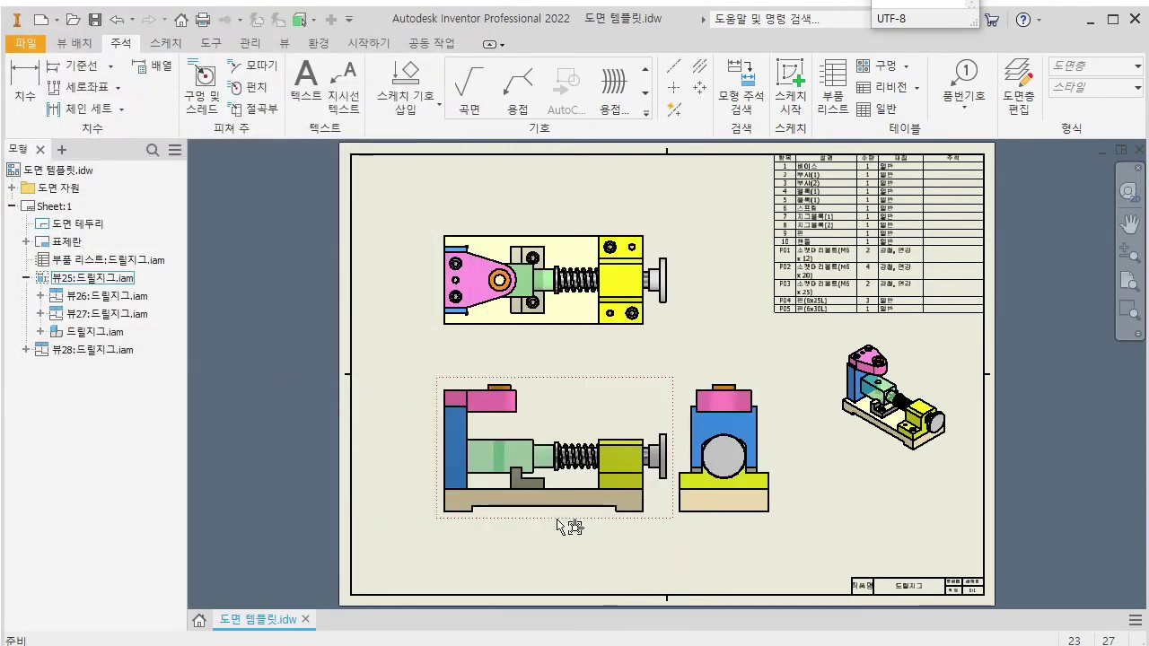
pyautogui.moveTo(557, 519); pyautogui.dragTo(514, 538)
# Set the isometric view's scale to 1:1.5.
pyautogui.doubleClick(844, 454)
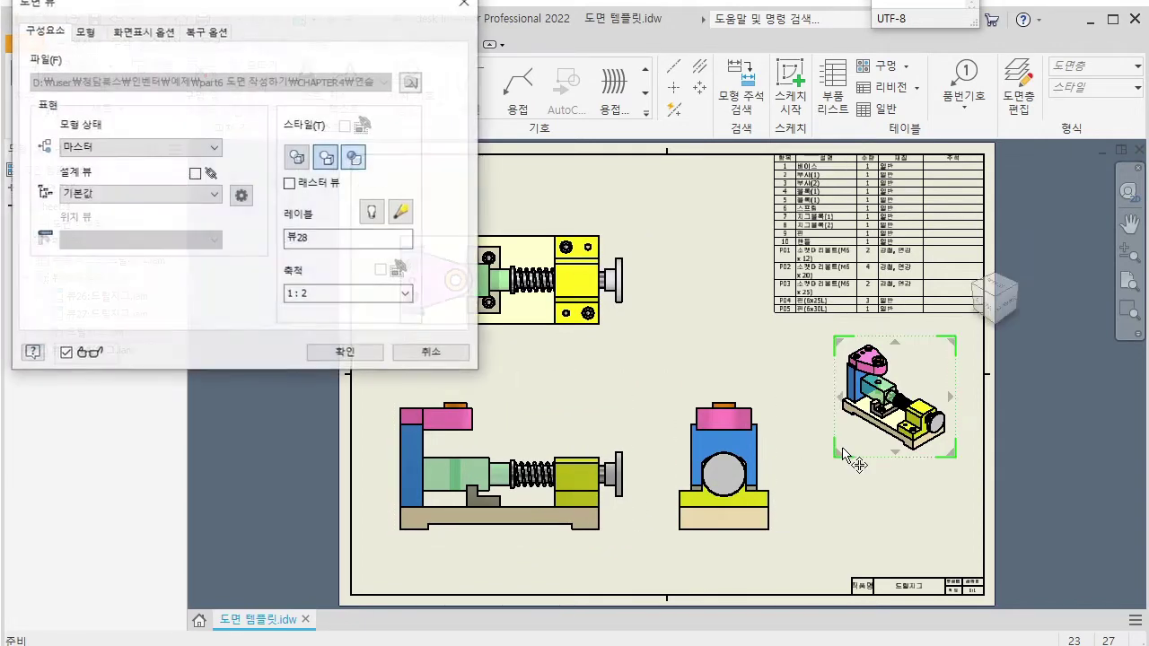
pyautogui.click(407, 293)
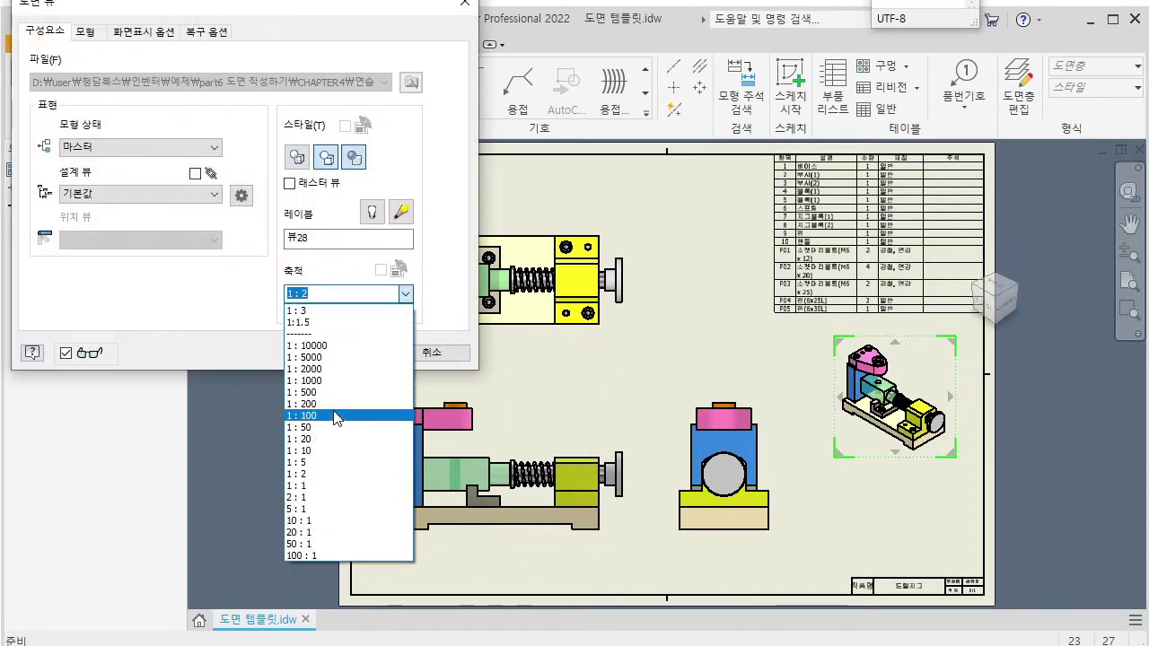
pyautogui.click(321, 322)
pyautogui.click(332, 355)
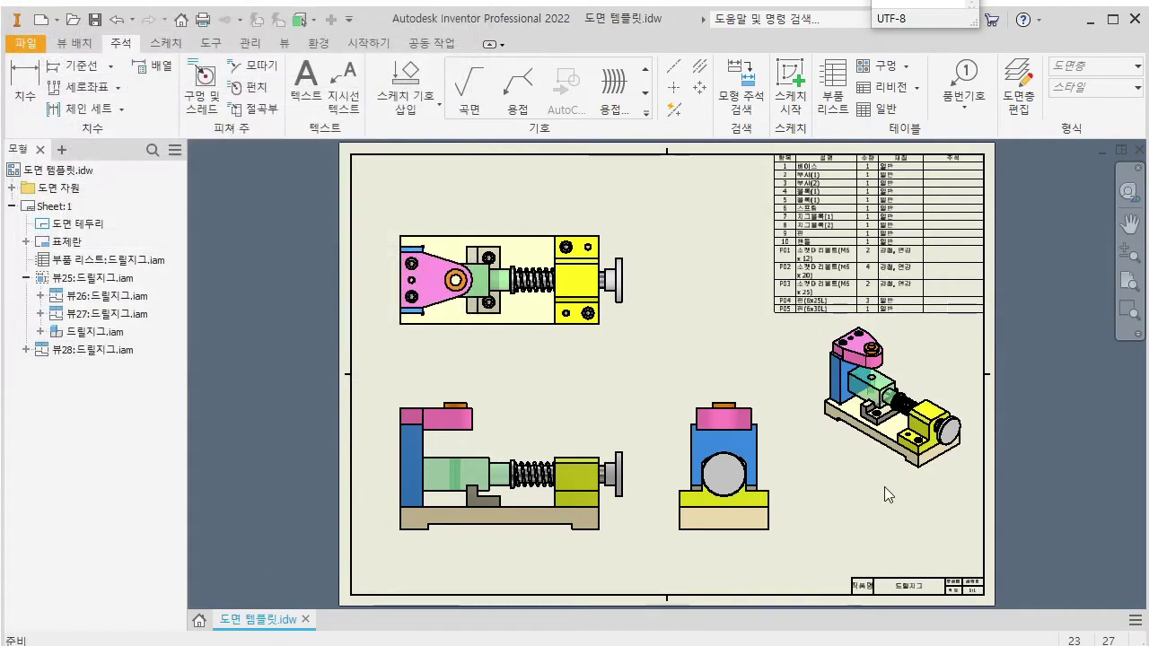
# Open the parts list's 부품 리스트 style for editing and set the 설명 column's width to 65.
pyautogui.click(859, 207)
pyautogui.scroll(4, 861, 207)
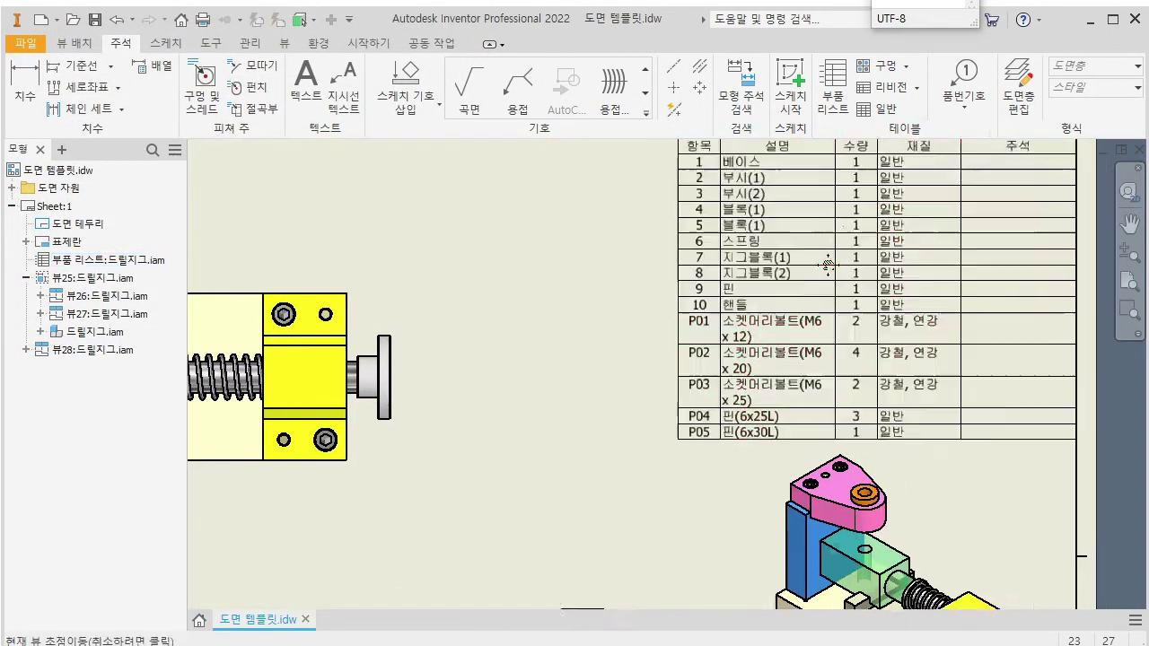
pyautogui.press('Escape')
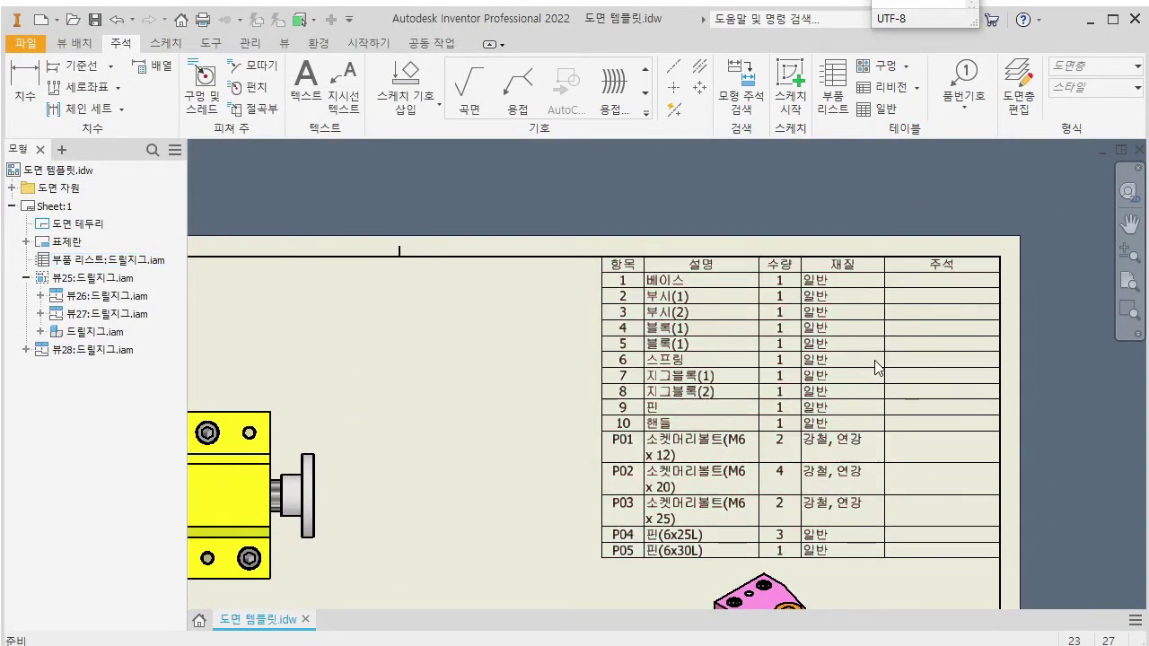
pyautogui.click(883, 341)
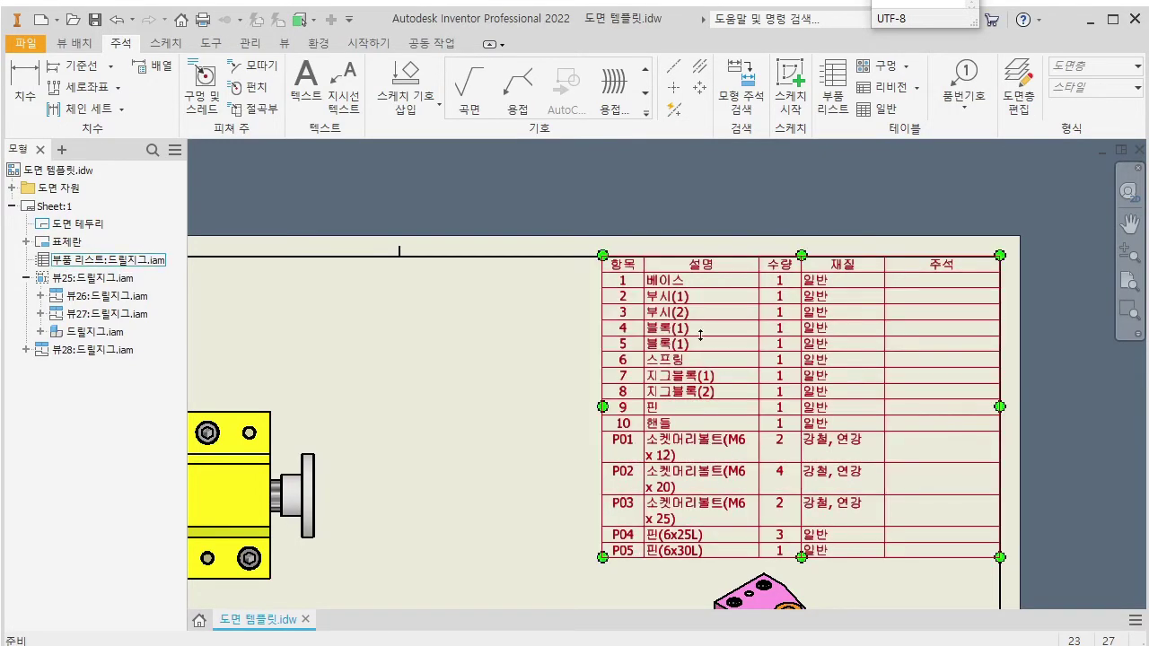
pyautogui.rightClick(711, 271)
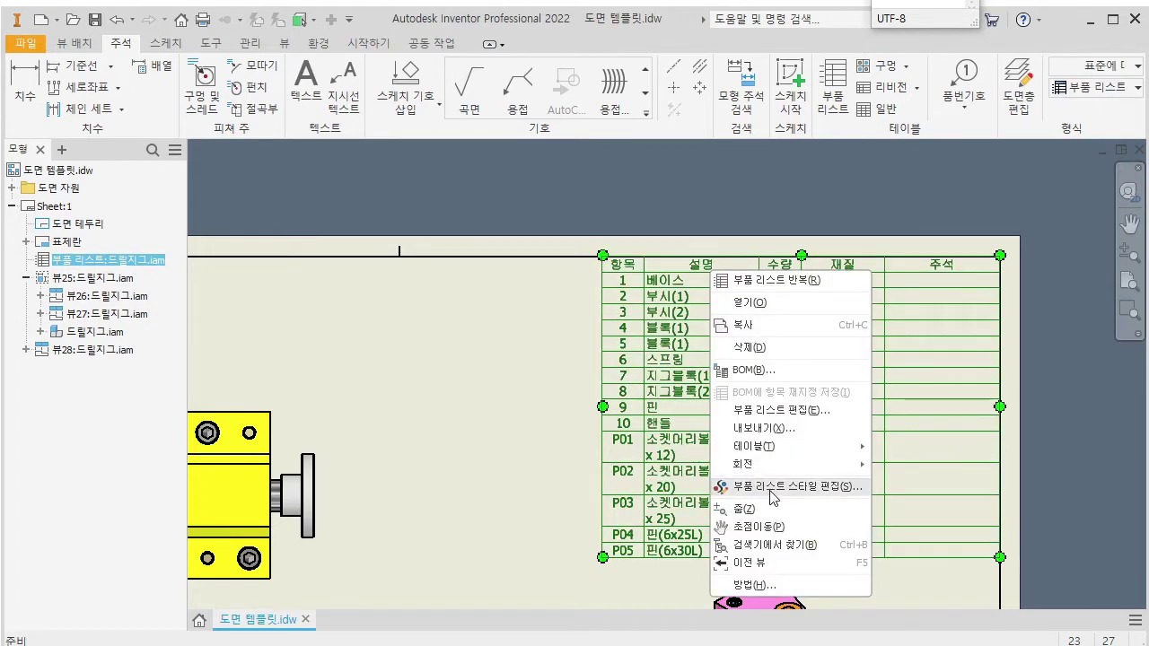
pyautogui.click(1036, 463)
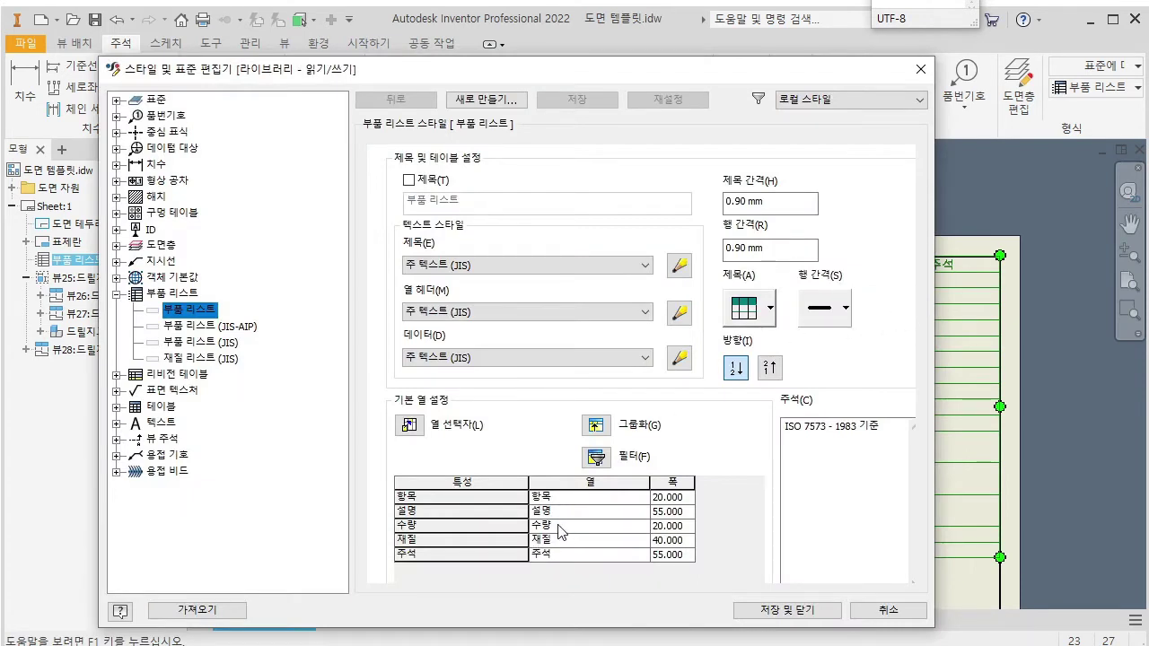
pyautogui.moveTo(683, 511); pyautogui.dragTo(593, 514)
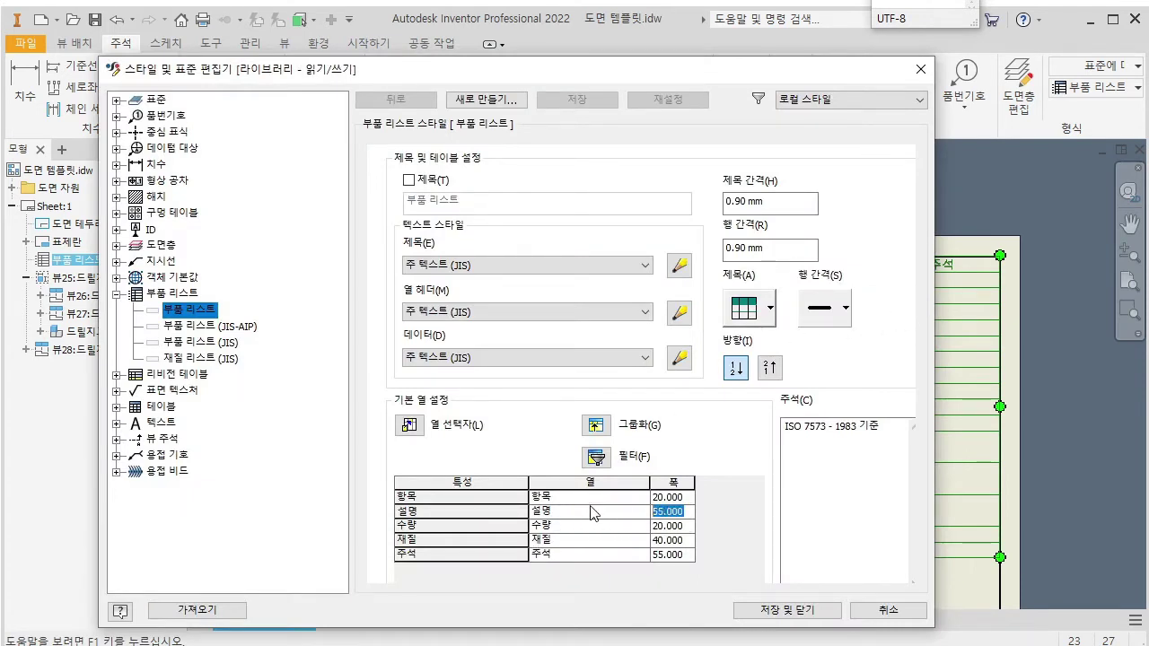
pyautogui.write('65')
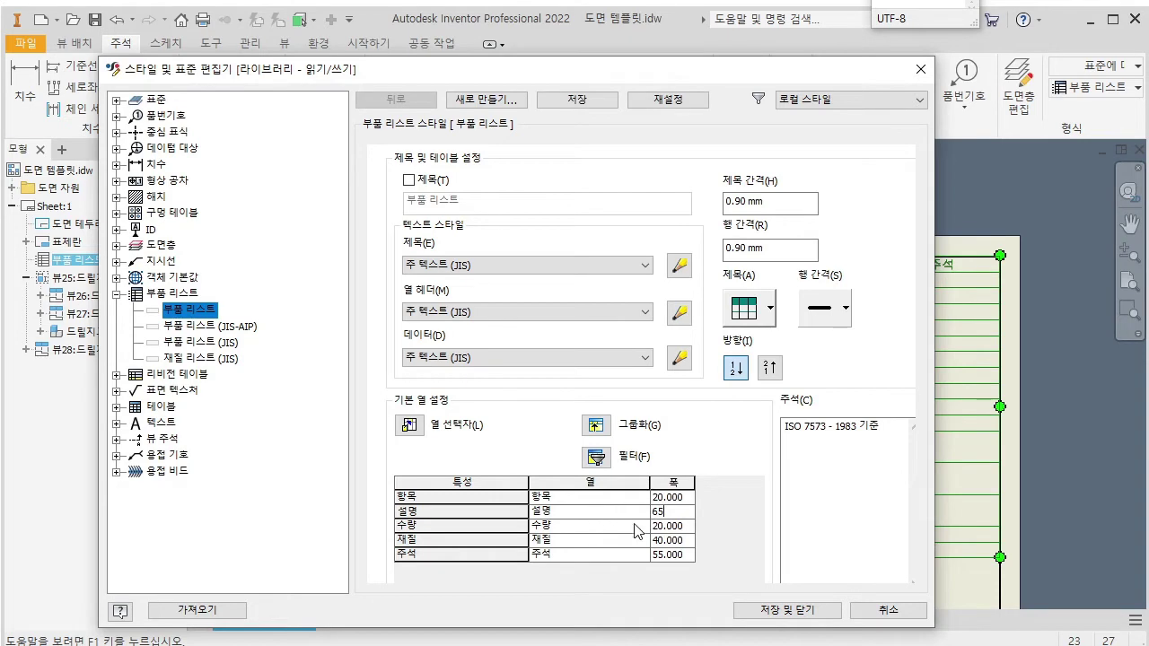
# Set the 주석 column's width to 50 in the 부품 리스트 style.
pyautogui.moveTo(689, 75)
pyautogui.mouseDown()
pyautogui.moveTo(292, 89)
pyautogui.moveTo(539, 16)
pyautogui.moveTo(520, 17)
pyautogui.moveTo(562, 25)
pyautogui.mouseUp()
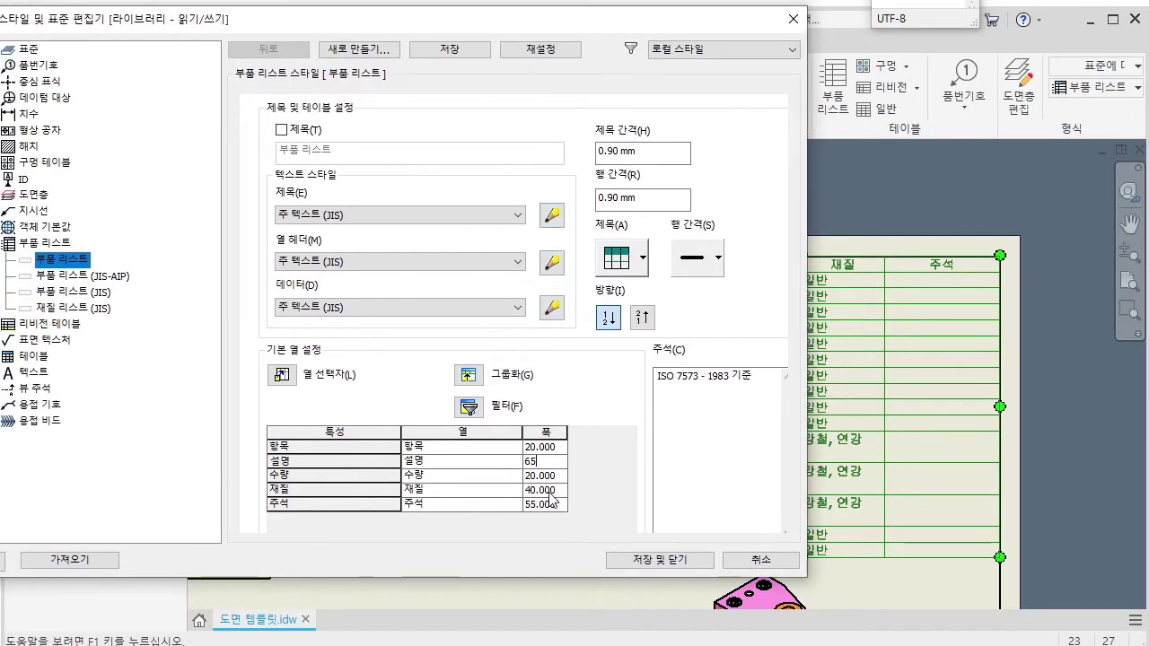
pyautogui.click(555, 505)
pyautogui.write('50')
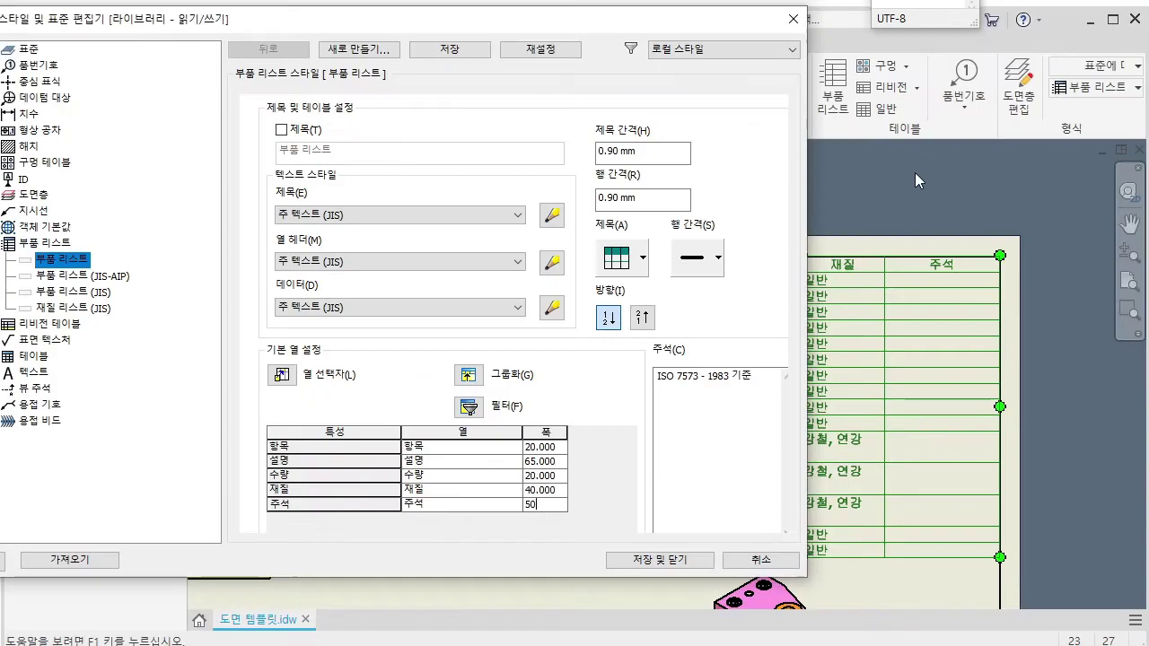
pyautogui.moveTo(691, 20); pyautogui.dragTo(492, 9)
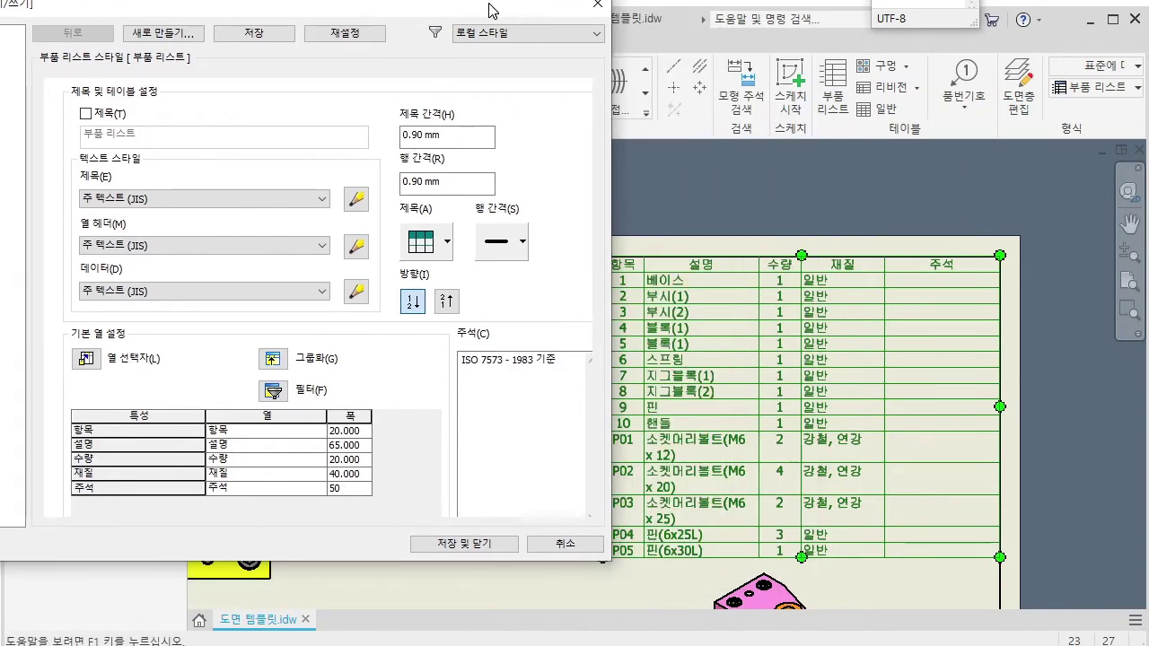
pyautogui.moveTo(399, 4); pyautogui.dragTo(617, 0)
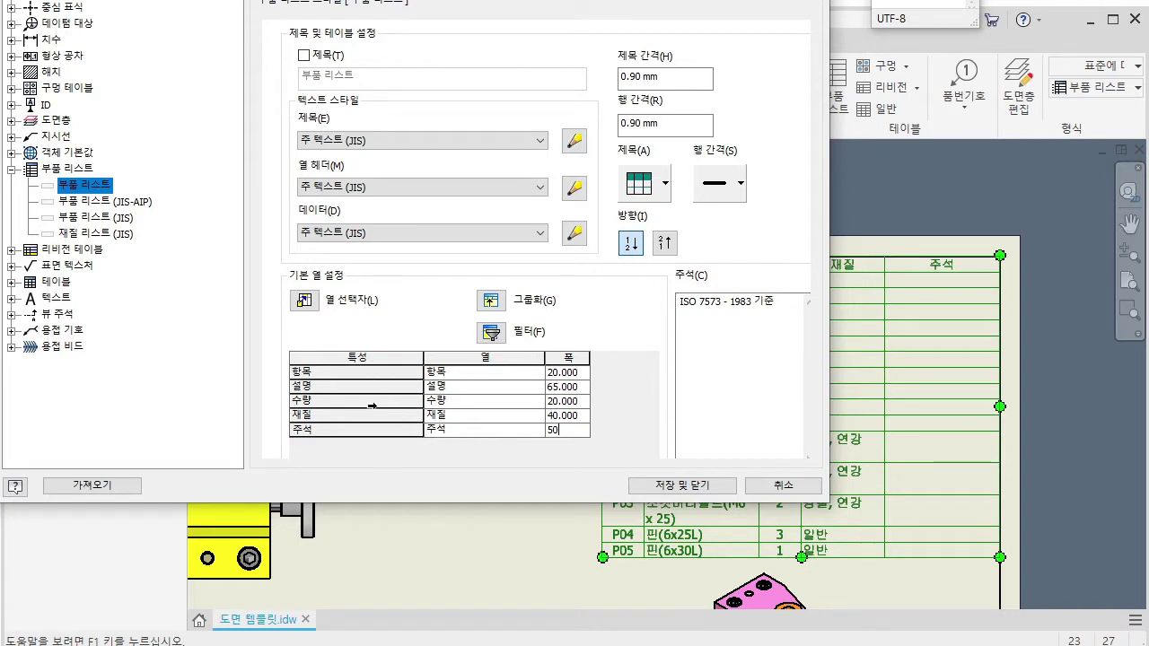
# Center-align the 재질 column's values in its column format and save the 부품 리스트 style.
pyautogui.click(318, 416)
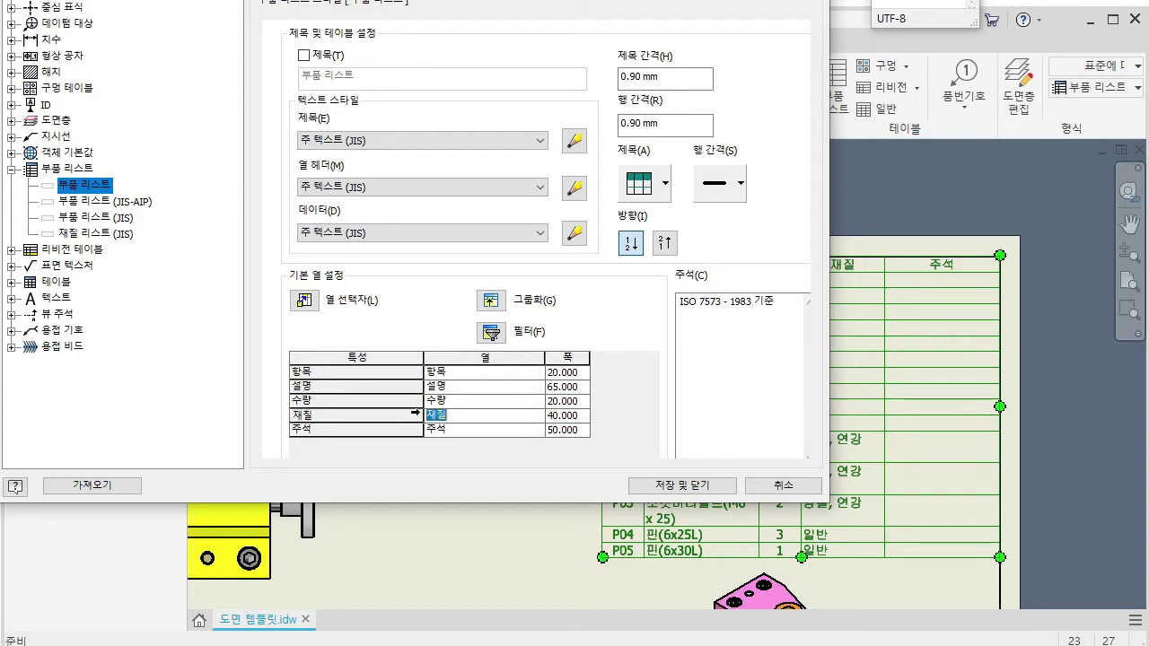
pyautogui.click(378, 414)
pyautogui.doubleClick(429, 416)
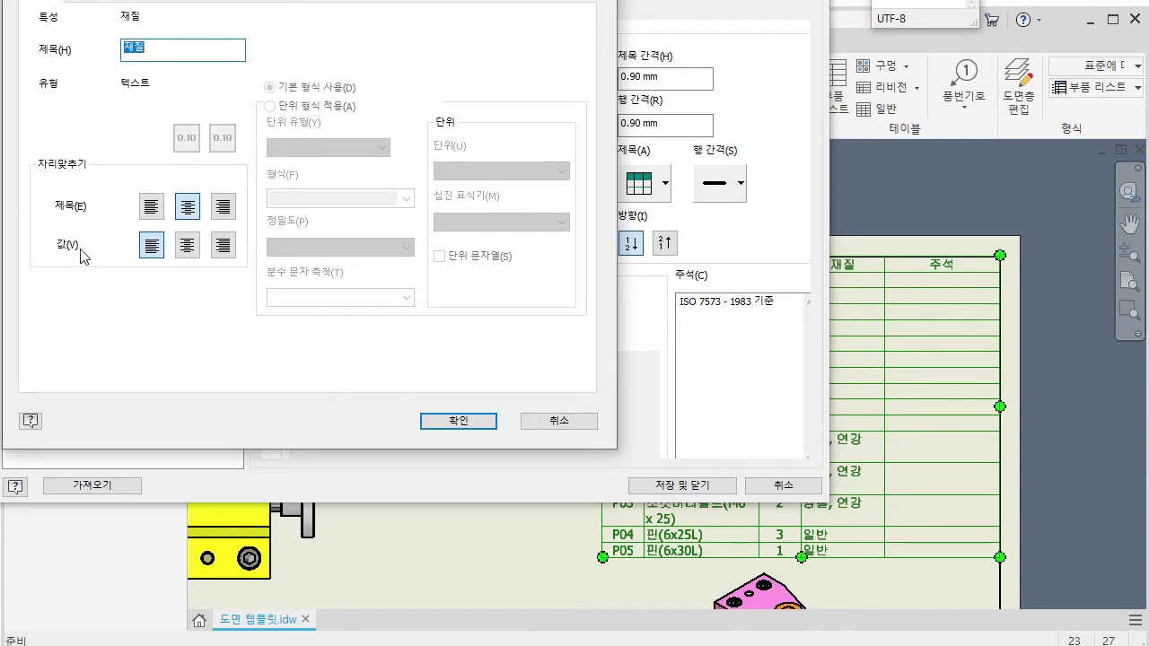
pyautogui.click(186, 258)
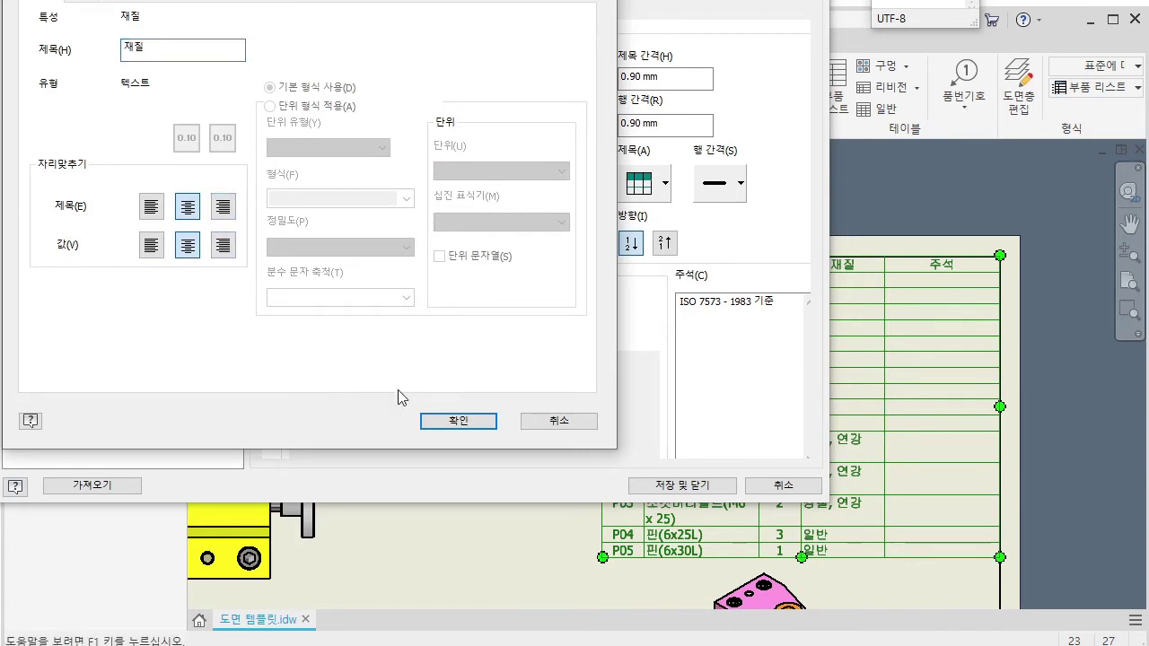
pyautogui.click(438, 424)
pyautogui.click(684, 485)
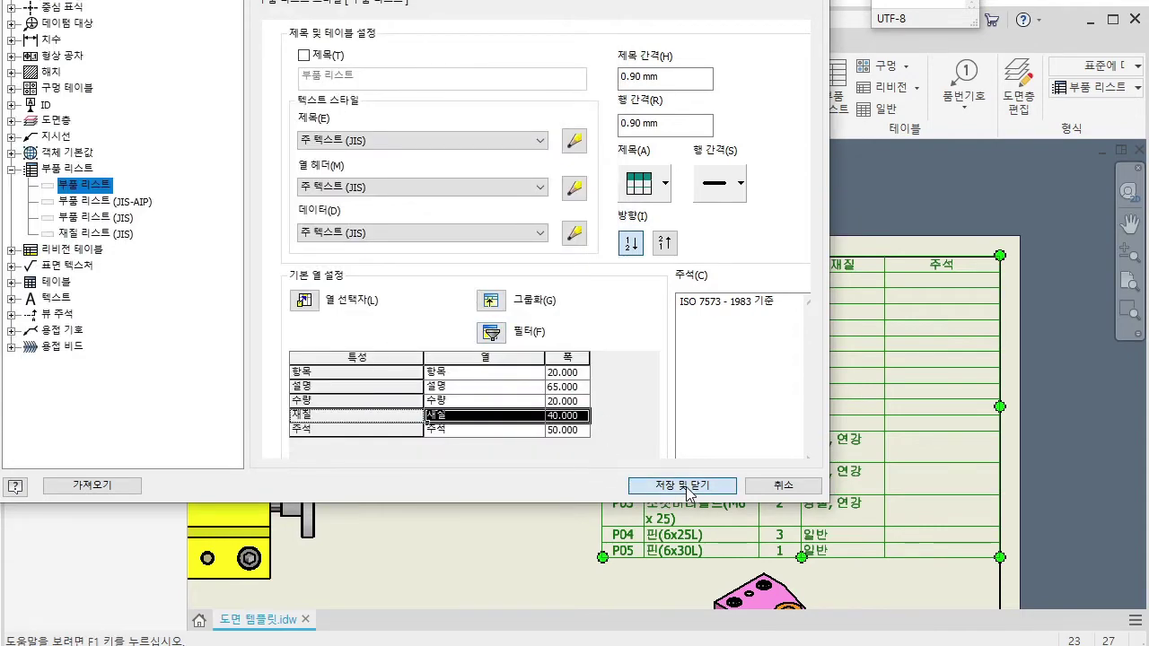
# Reapply the 부품 리스트 style to the placed parts list to update its column widths and 재질 alignment.
pyautogui.click(738, 316)
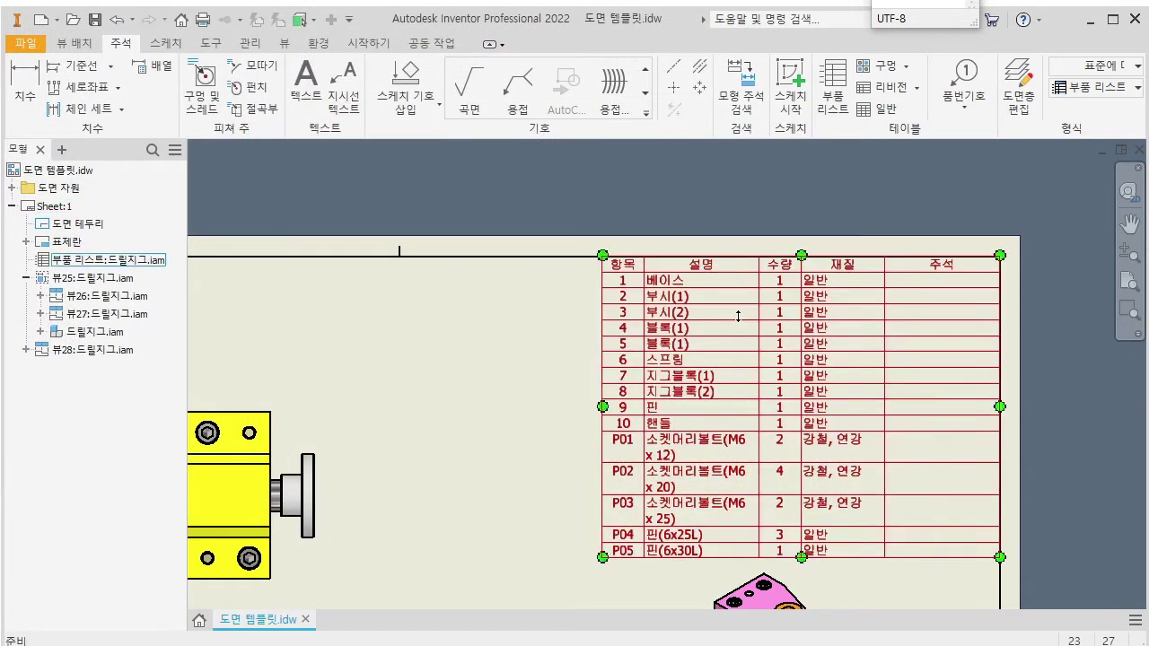
pyautogui.click(1113, 87)
pyautogui.click(1103, 128)
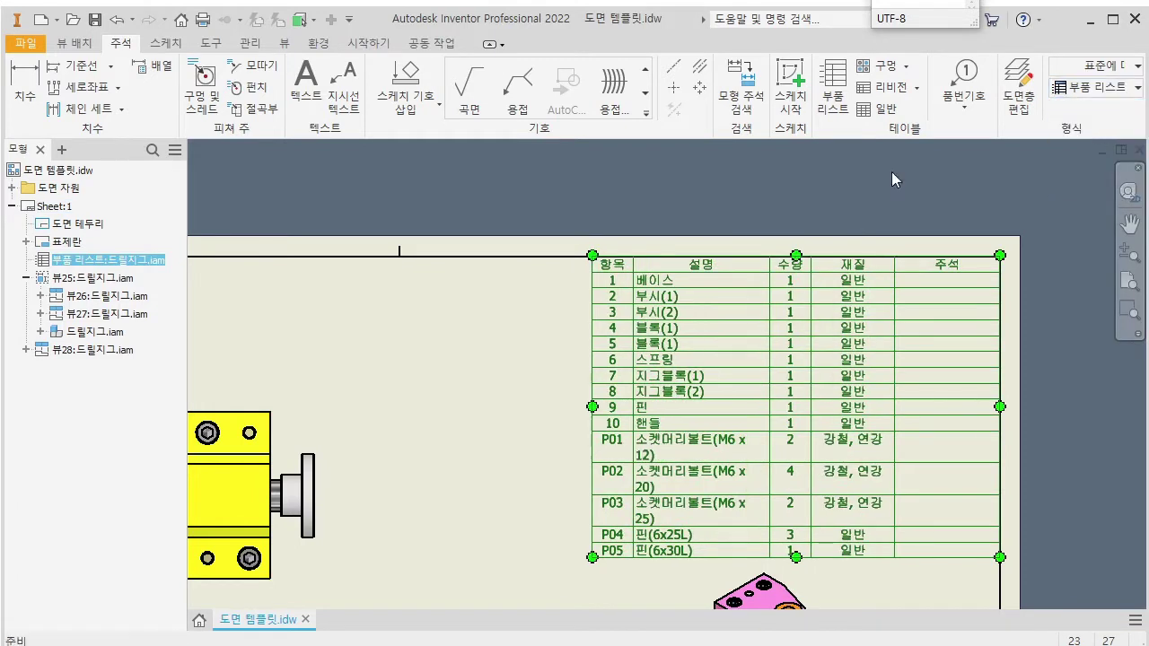
pyautogui.click(461, 441)
pyautogui.moveTo(477, 463); pyautogui.dragTo(484, 424, button='middle')
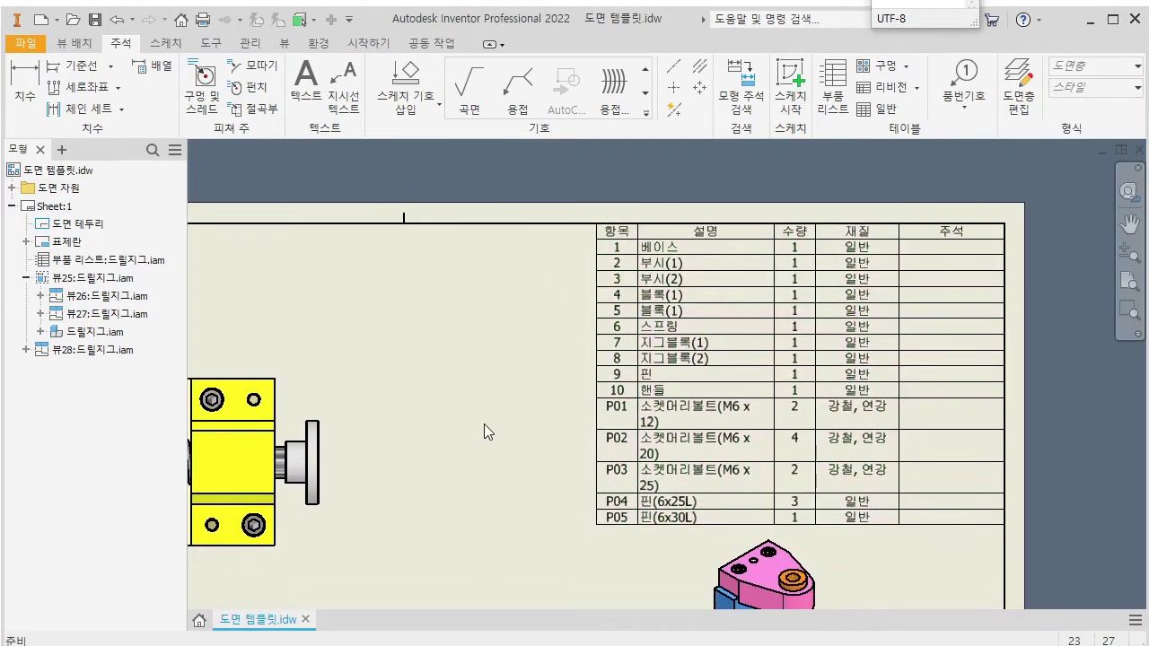
pyautogui.moveTo(736, 410); pyautogui.dragTo(738, 406, button='middle')
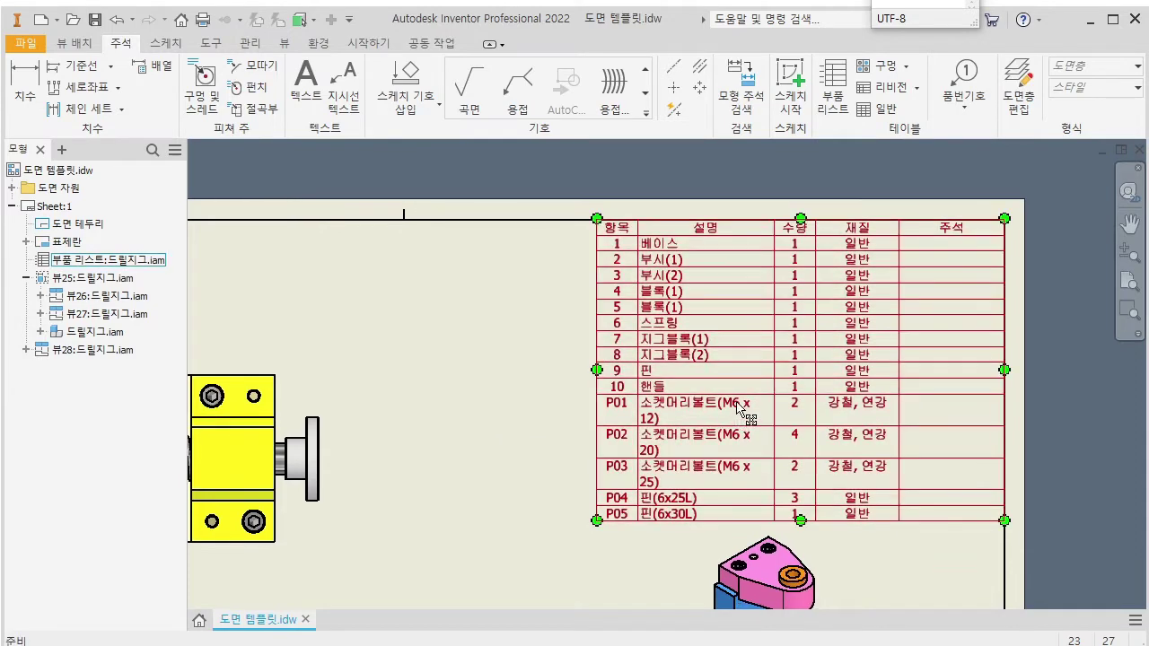
# Set the 설명 column's width to 70 in the 부품 리스트 style, save it and reapply the style to the placed parts list.
pyautogui.click(737, 410)
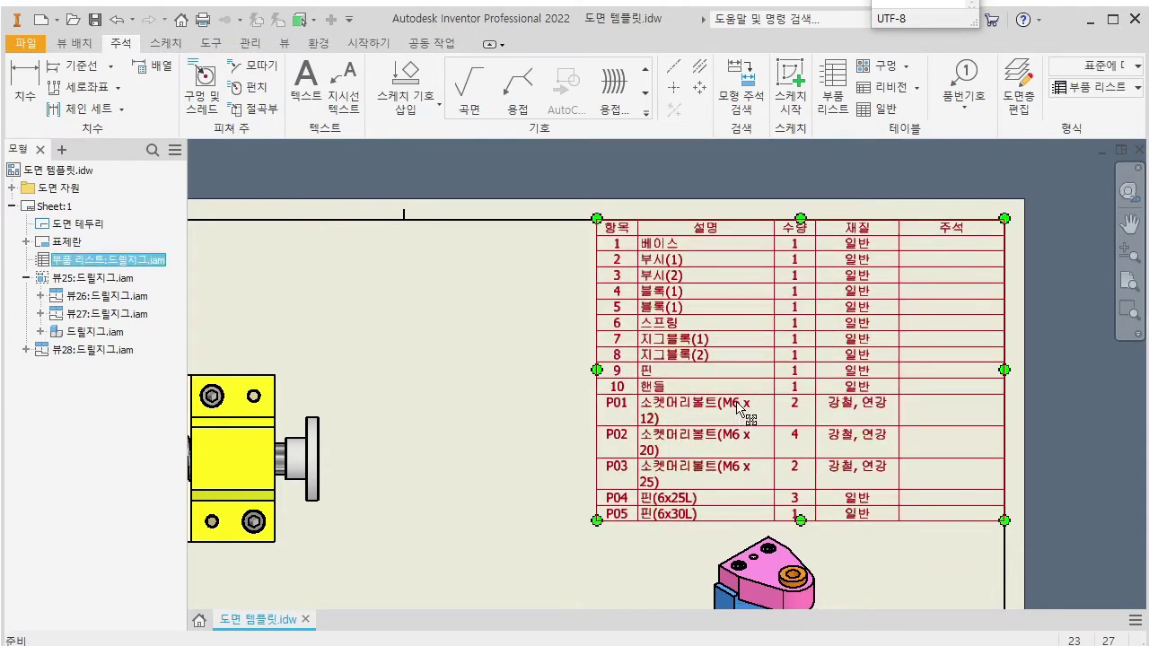
pyautogui.rightClick(738, 409)
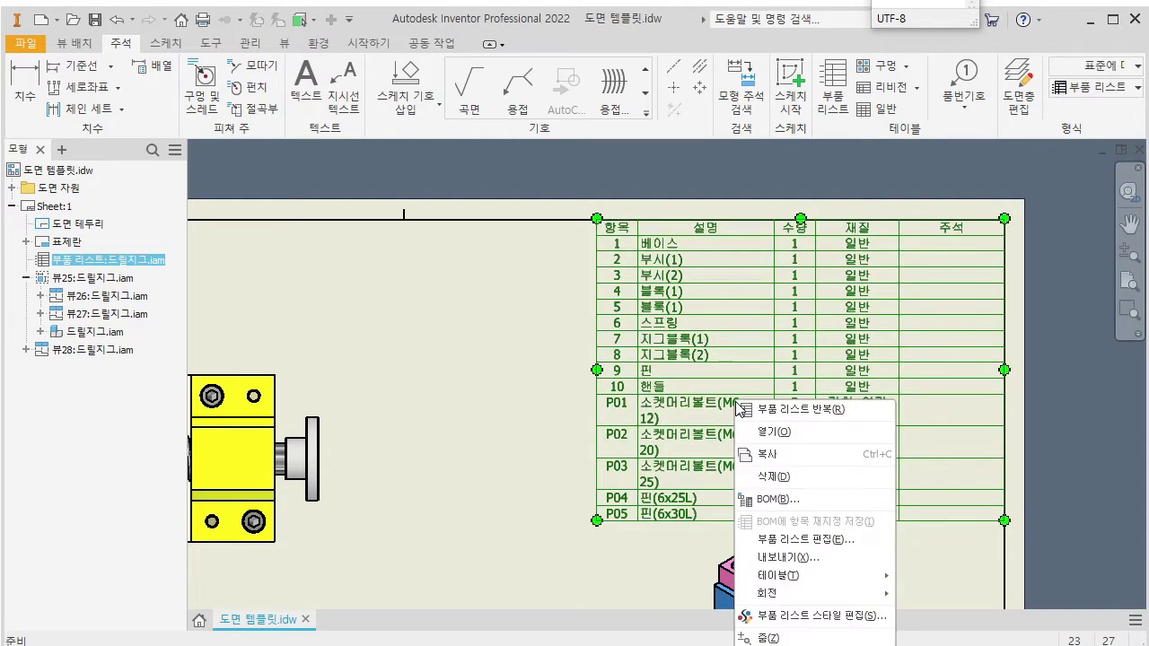
pyautogui.click(826, 615)
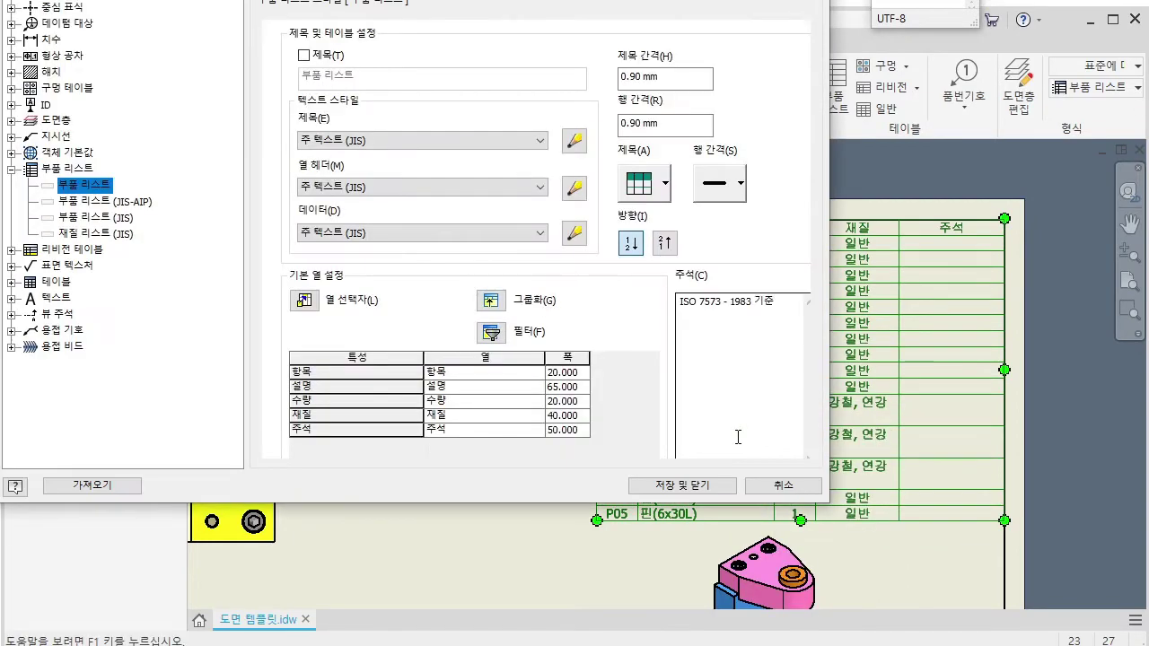
pyautogui.click(577, 386)
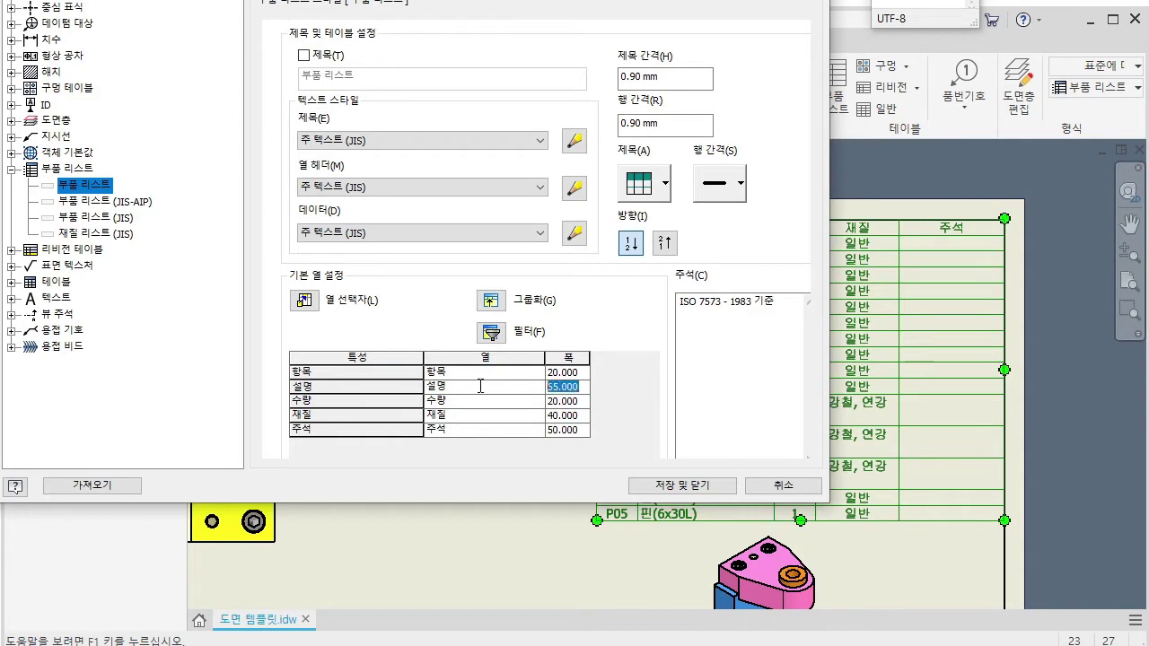
pyautogui.write('70')
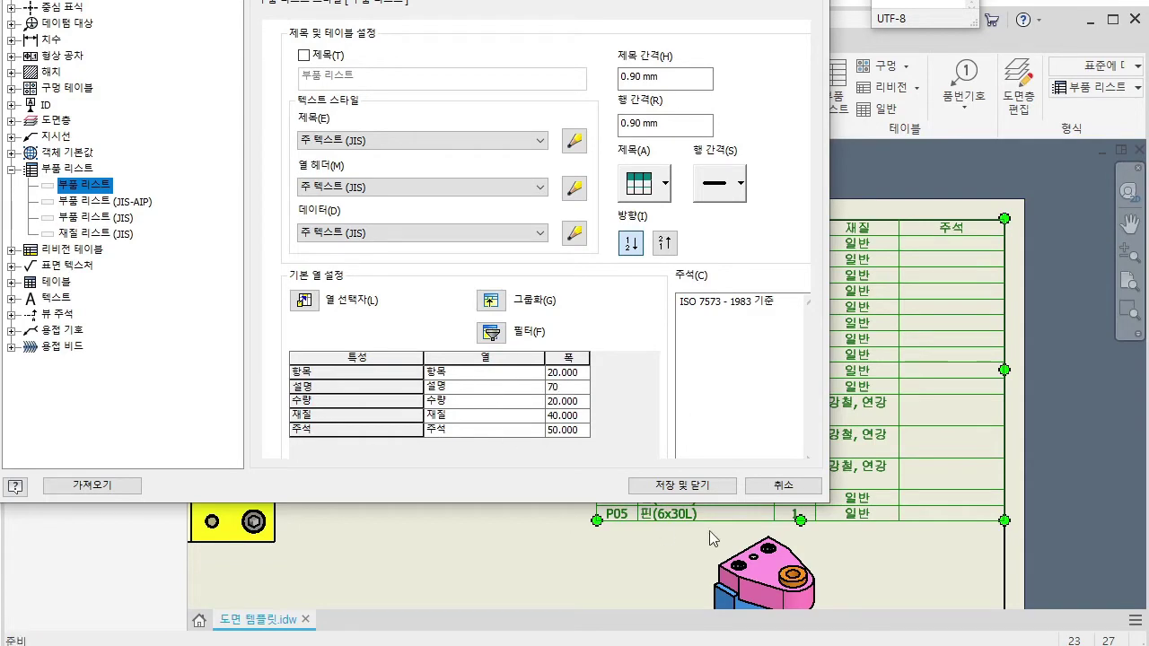
pyautogui.click(682, 484)
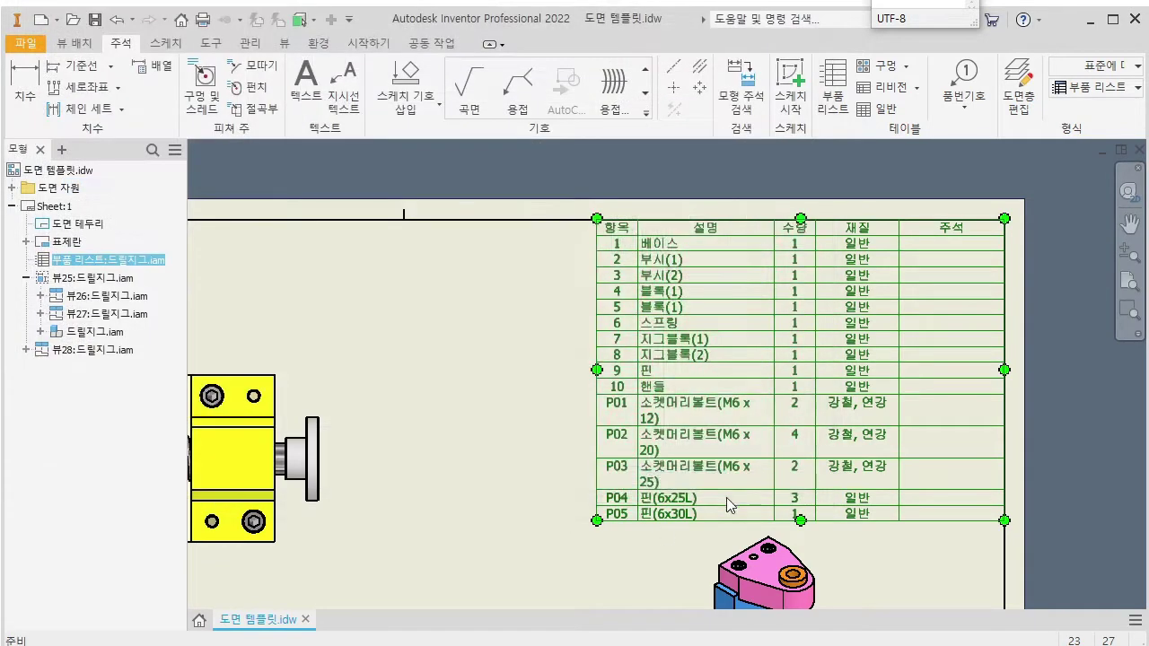
pyautogui.click(1094, 89)
pyautogui.click(1088, 127)
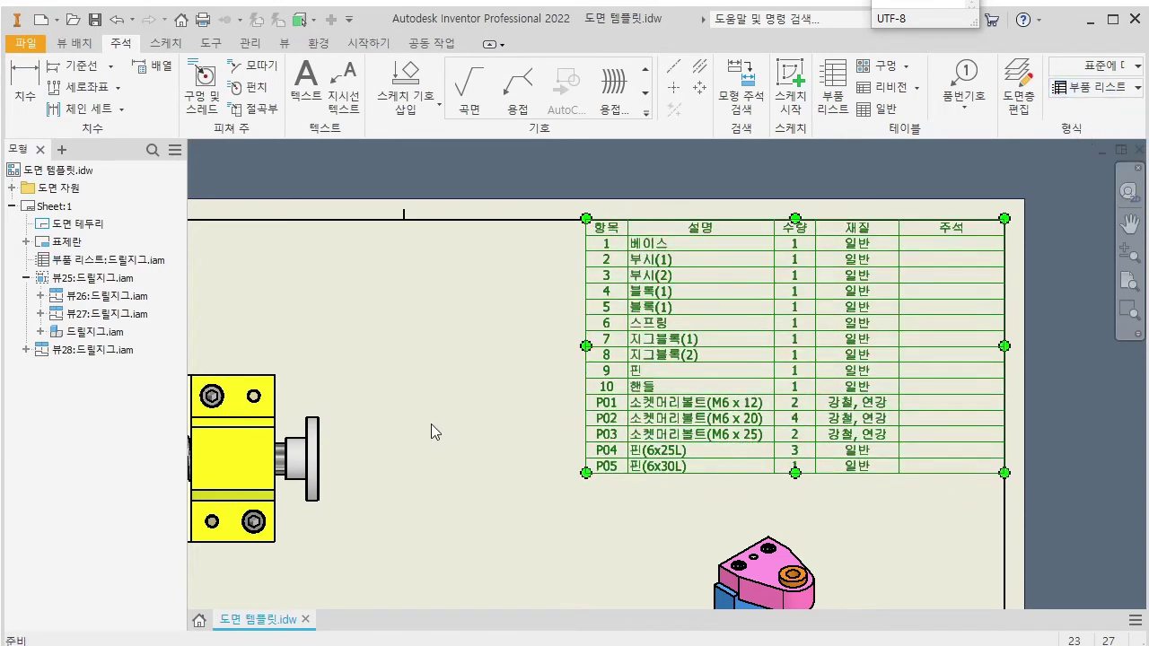
# Reposition the views on the sheet, moving the side view slightly right and the front view slightly right and down.
pyautogui.press('F2')
pyautogui.moveTo(654, 422); pyautogui.dragTo(673, 371)
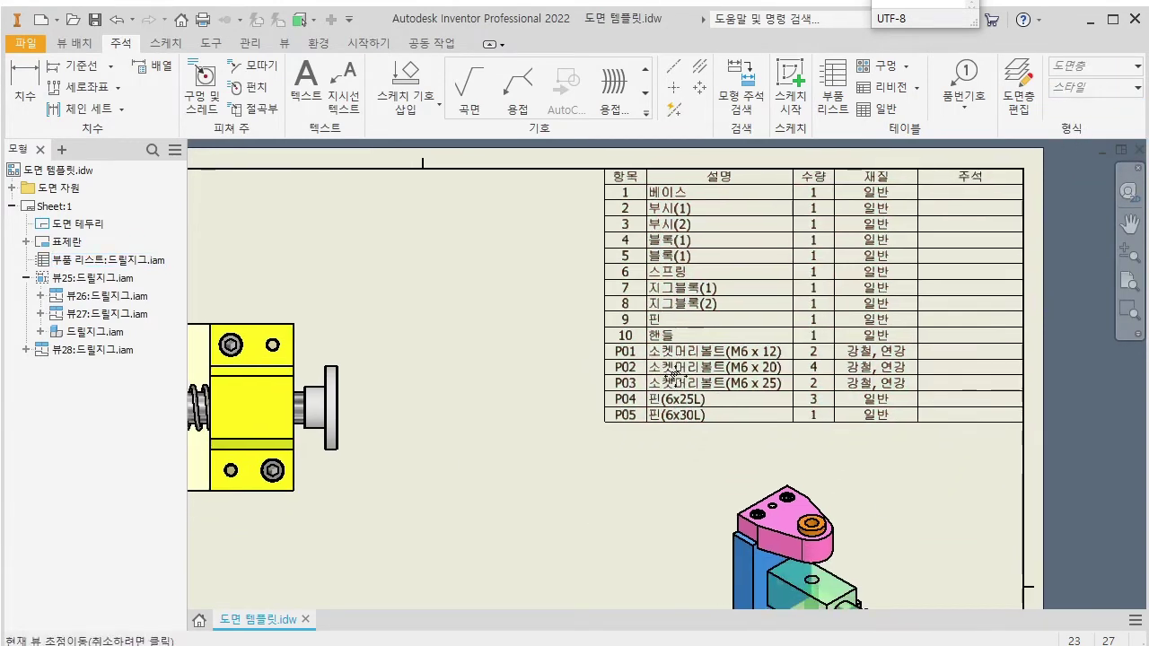
pyautogui.click(673, 371)
pyautogui.scroll(5, 673, 372)
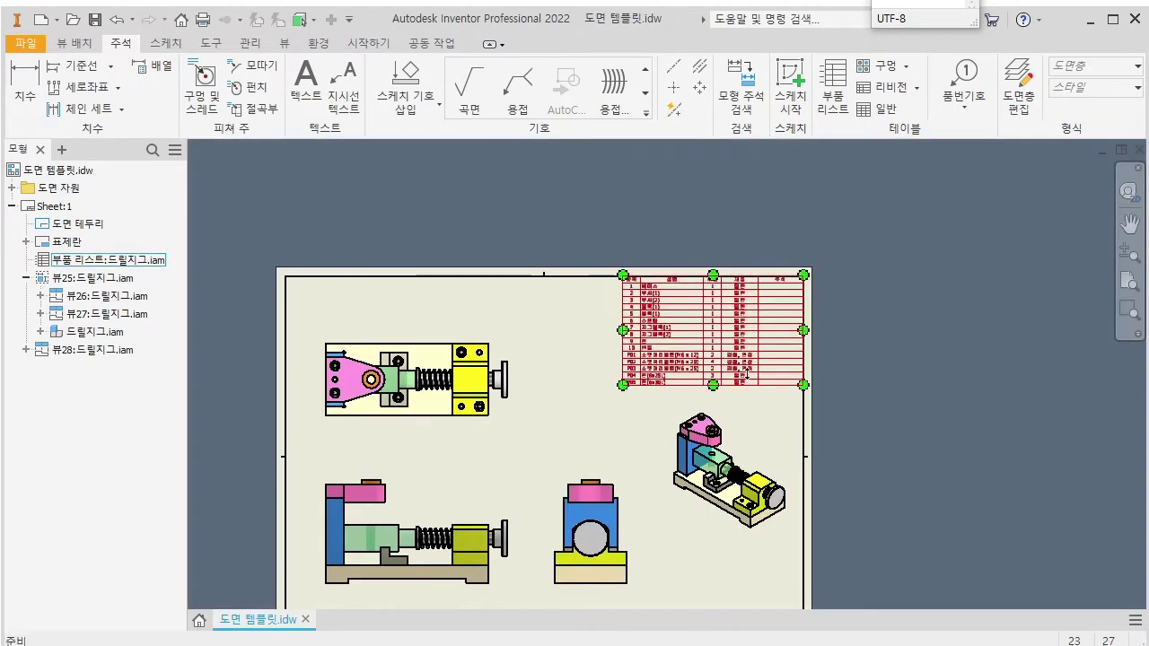
pyautogui.click(526, 455)
pyautogui.moveTo(526, 454)
pyautogui.mouseDown(button='middle')
pyautogui.moveTo(569, 361)
pyautogui.moveTo(577, 395)
pyautogui.moveTo(605, 399)
pyautogui.mouseUp(button='middle')
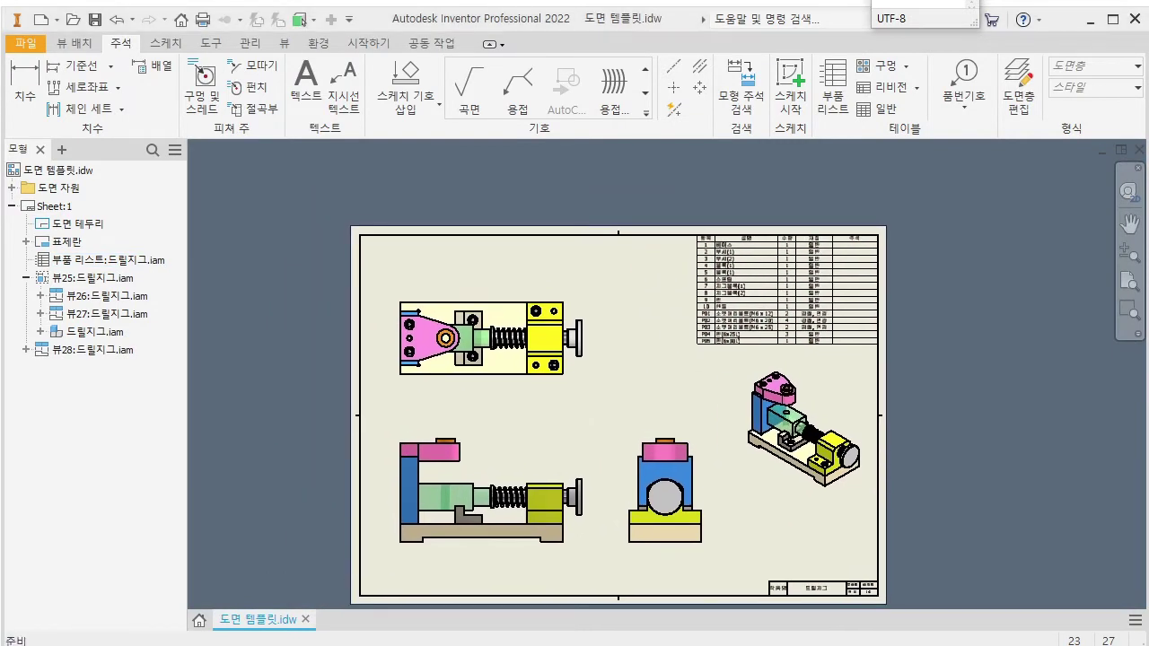
pyautogui.scroll(-3, 643, 460)
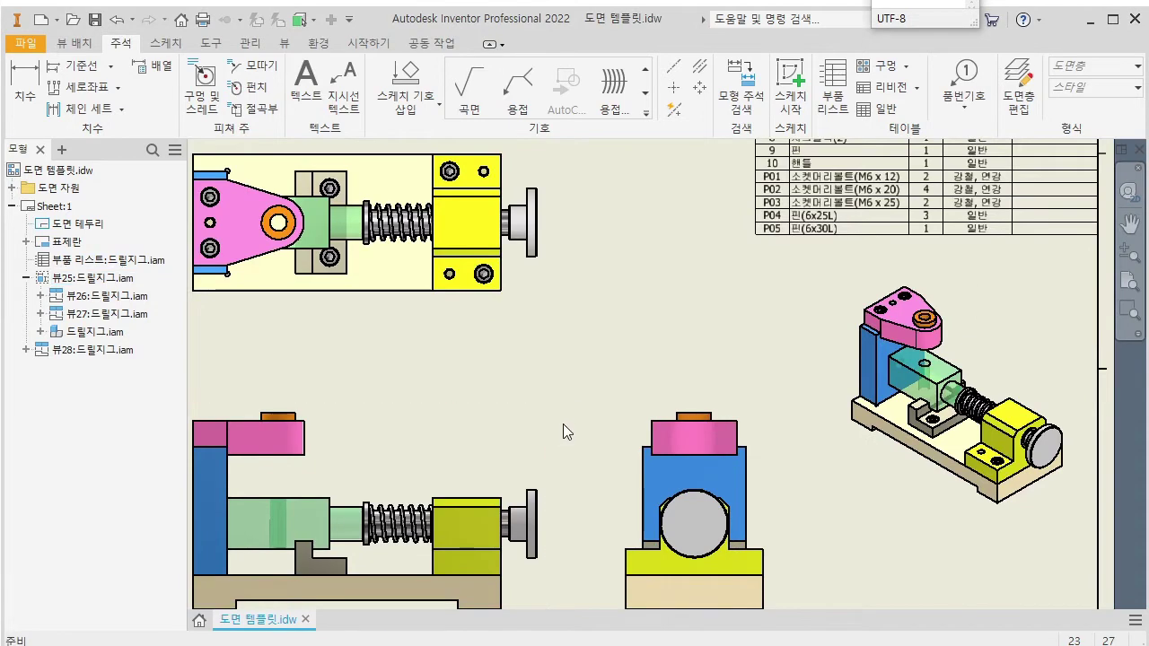
pyautogui.scroll(2, 563, 423)
pyautogui.scroll(1, 636, 392)
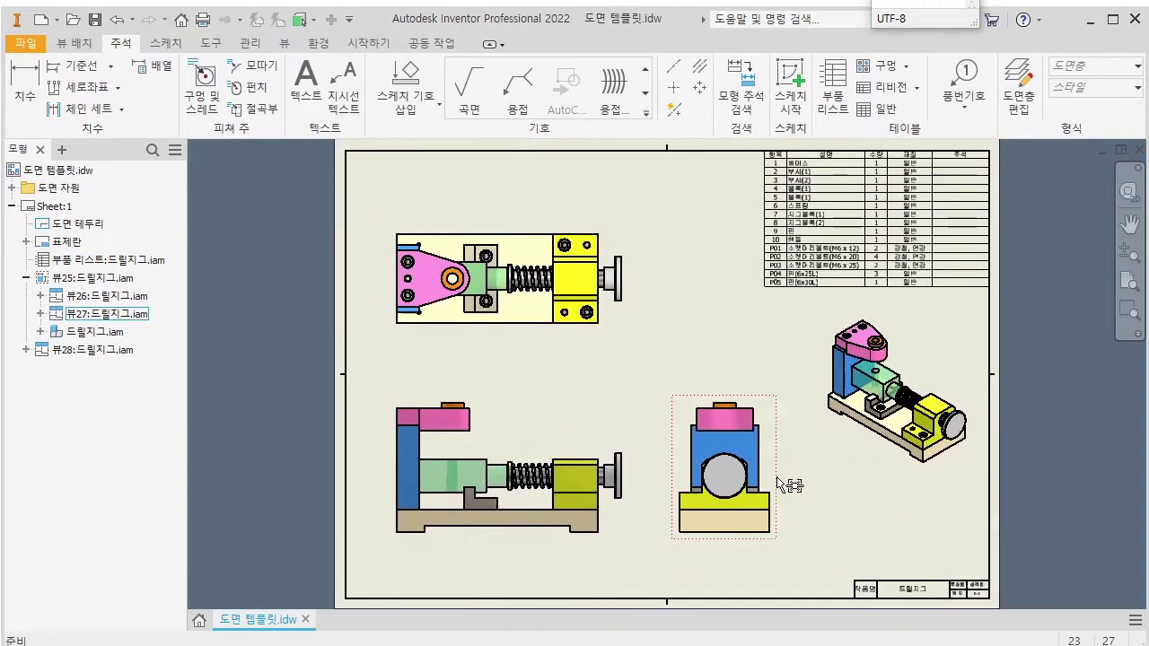
pyautogui.moveTo(776, 477); pyautogui.dragTo(789, 475)
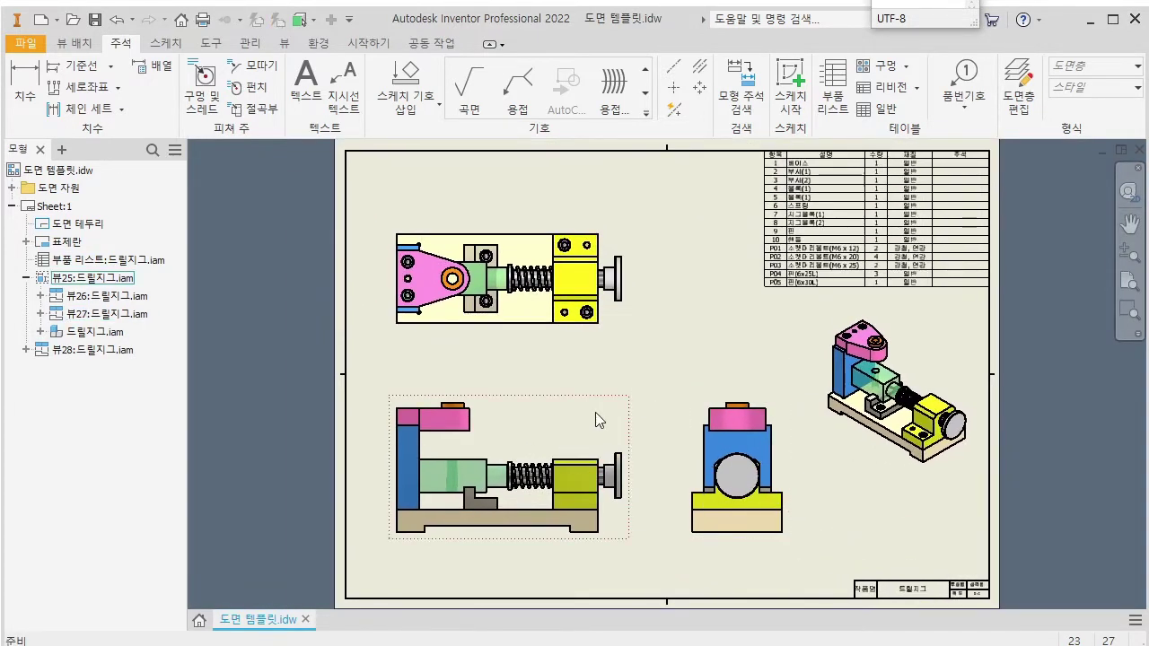
pyautogui.moveTo(596, 412); pyautogui.dragTo(611, 410)
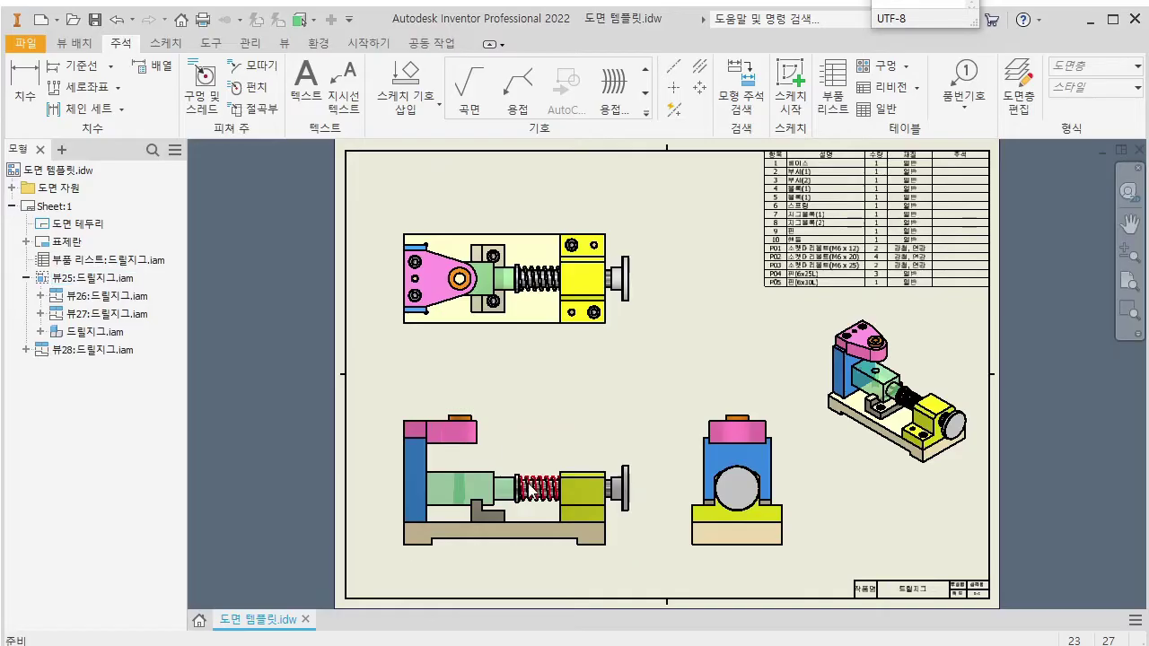
# Add a center mark to the bushing hole in the top view and extend its horizontal line past both ends of the assembly.
pyautogui.scroll(-3, 632, 430)
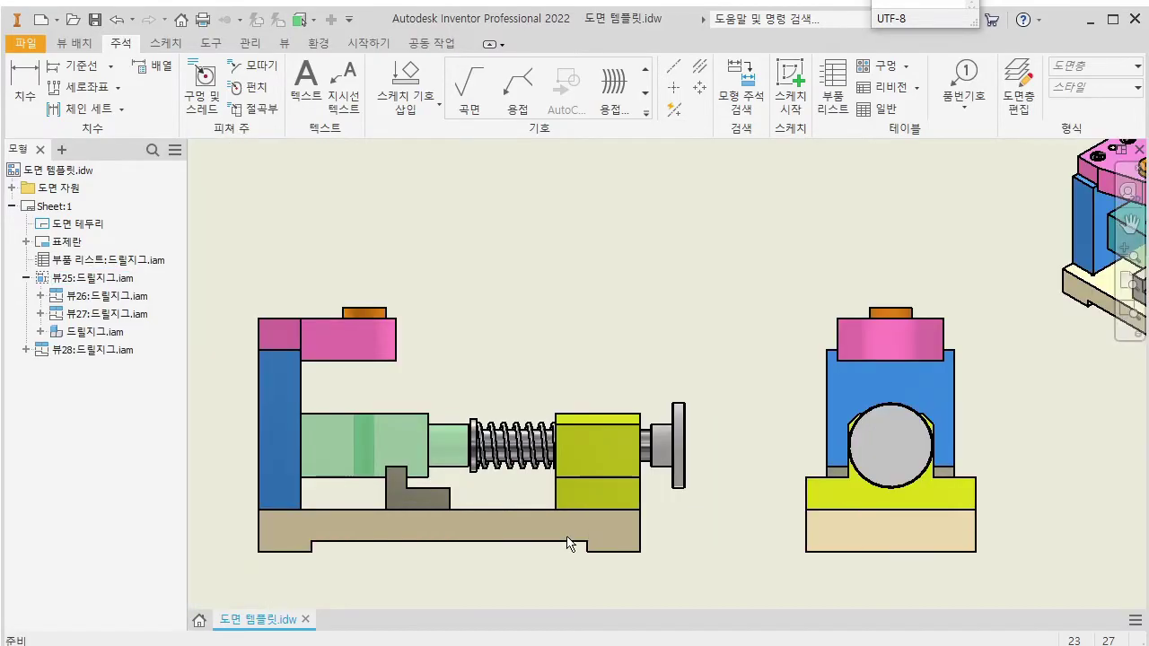
pyautogui.moveTo(526, 431); pyautogui.dragTo(673, 476, button='middle')
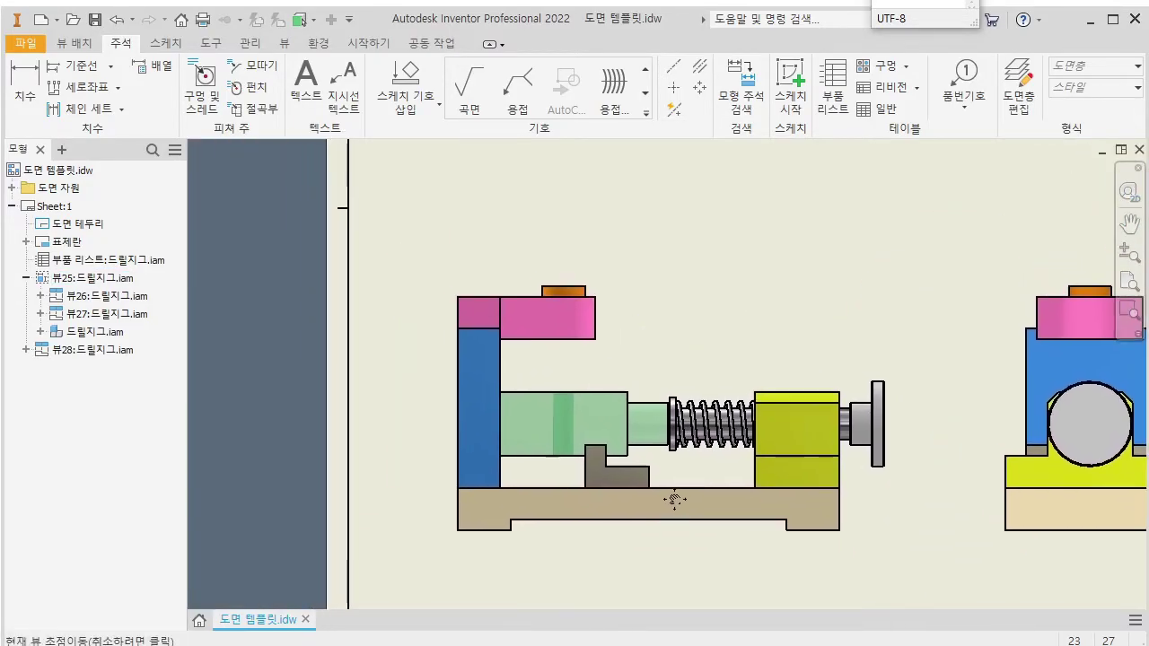
pyautogui.scroll(5, 682, 180)
pyautogui.scroll(-6, 646, 323)
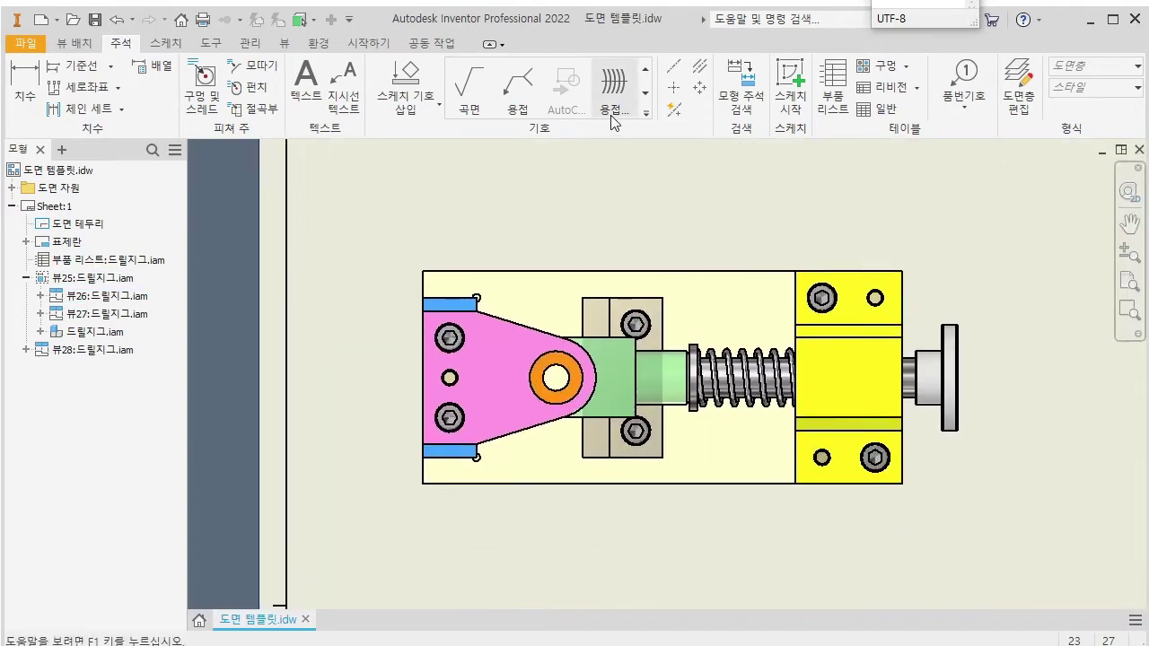
pyautogui.click(673, 87)
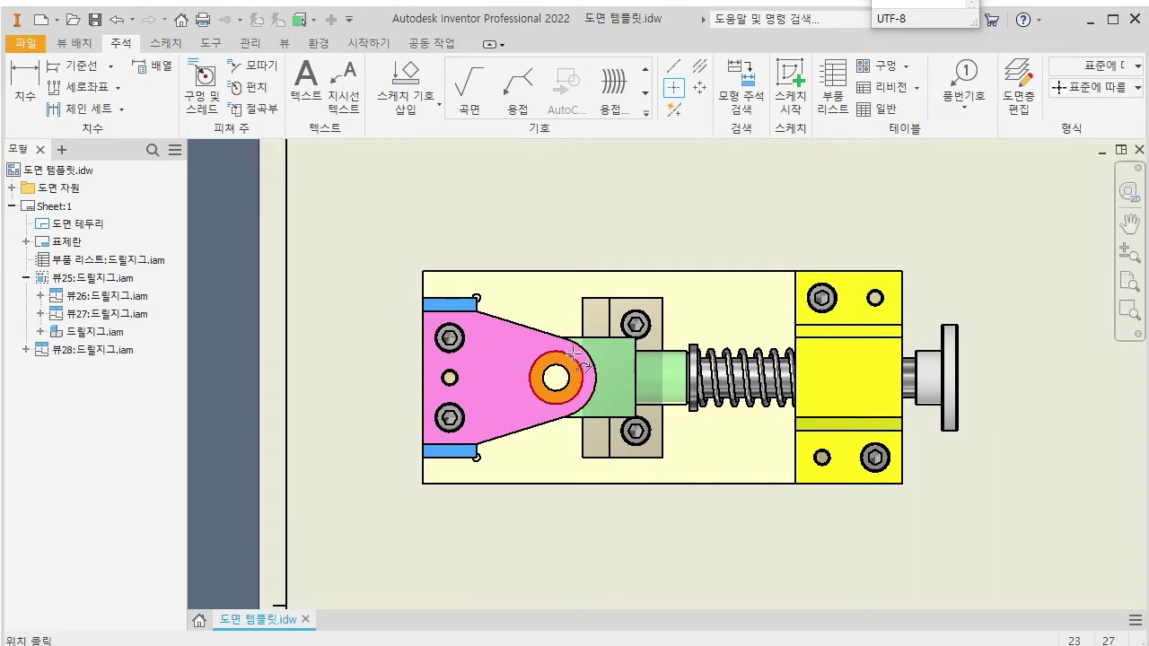
pyautogui.click(555, 378)
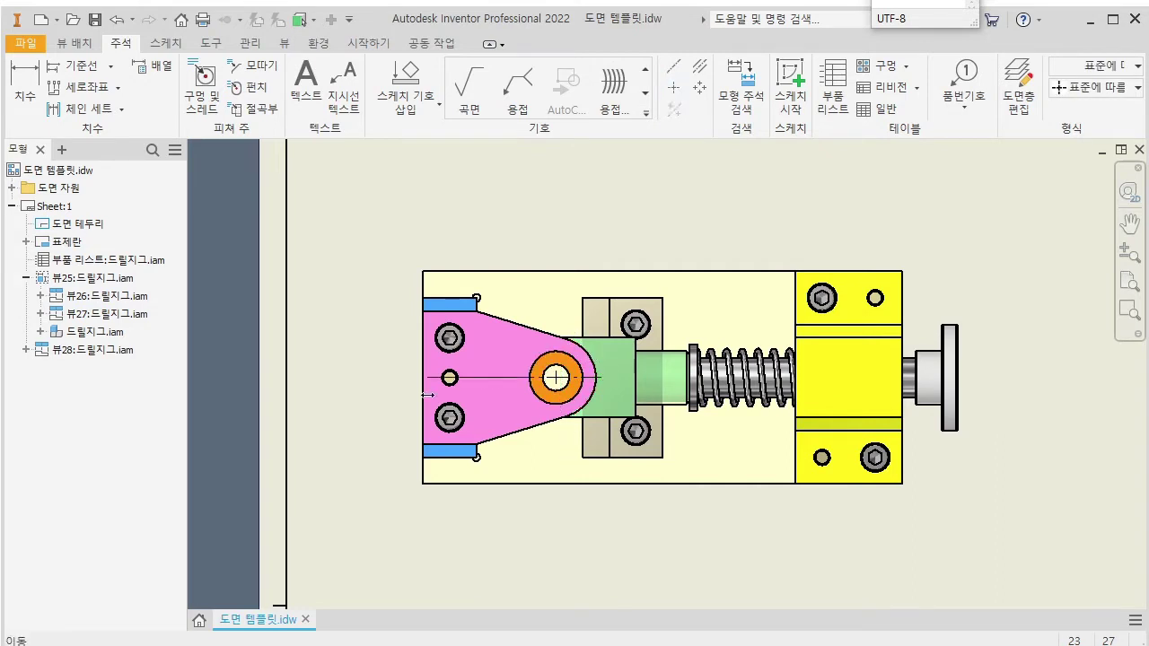
pyautogui.press('Escape')
pyautogui.moveTo(607, 384); pyautogui.dragTo(799, 392)
# Change the 중심 표식(ISO) layer's line type from continuous to a dash-dot pattern and save the style changes.
pyautogui.rightClick(949, 377)
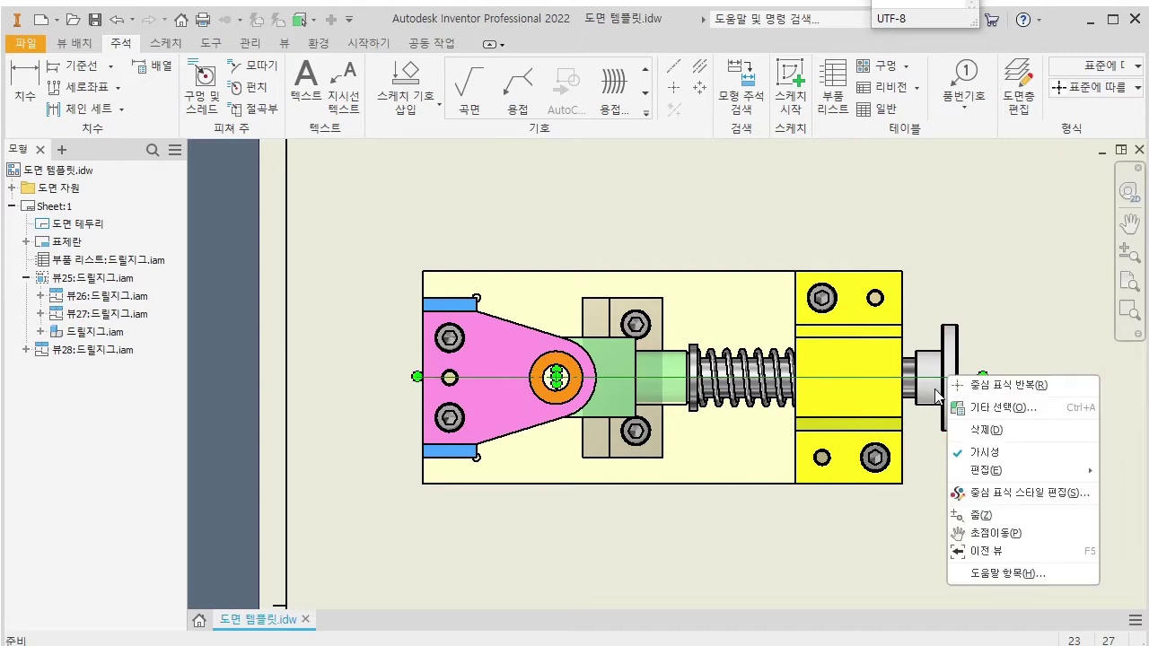
pyautogui.click(998, 492)
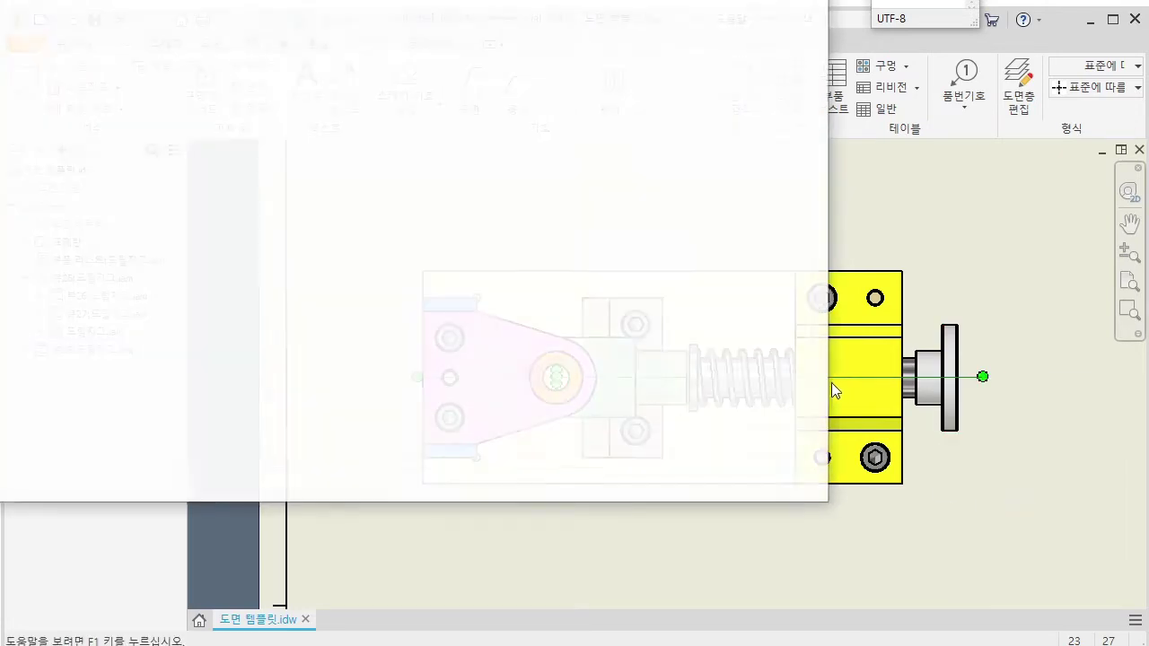
pyautogui.click(10, 137)
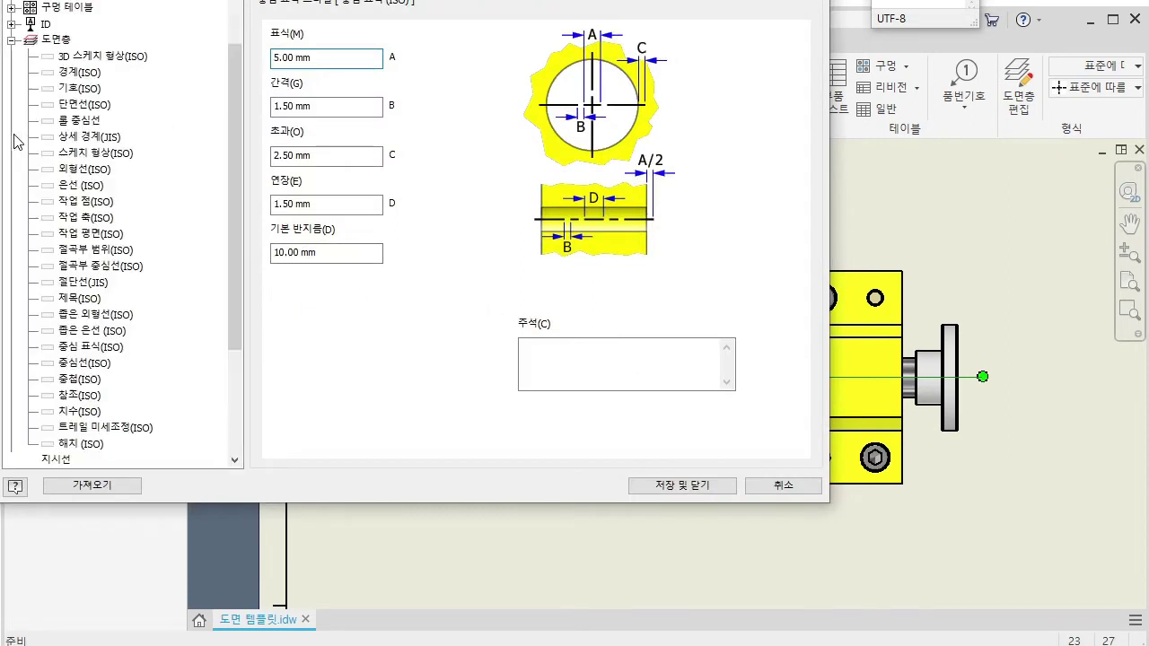
pyautogui.click(89, 217)
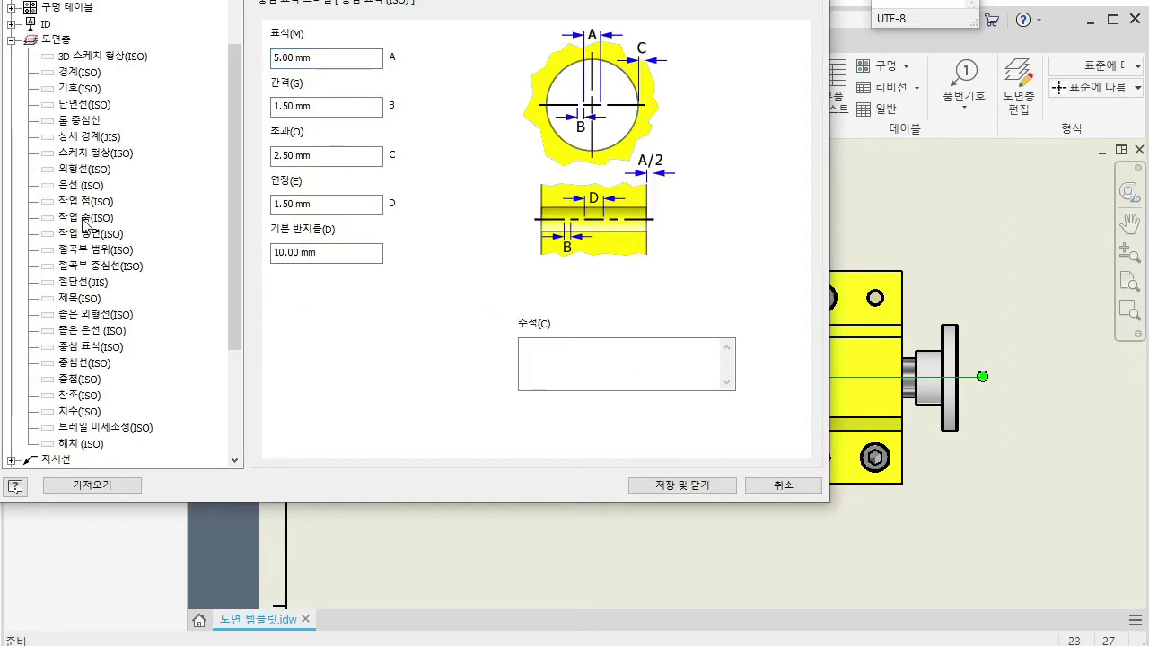
pyautogui.click(98, 346)
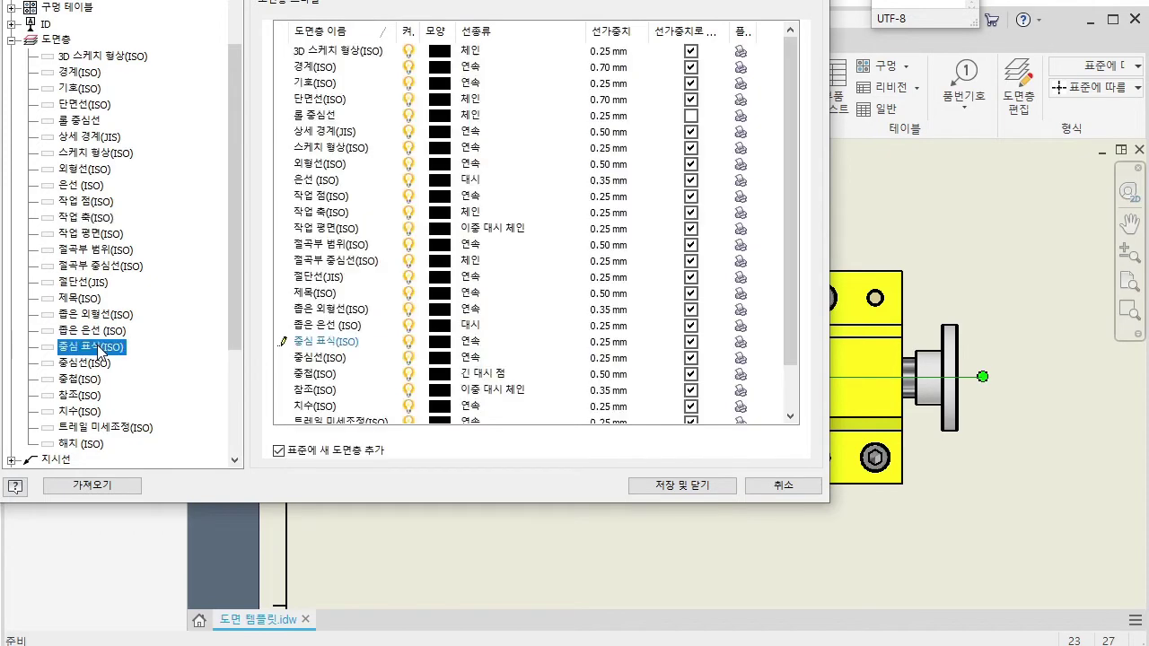
pyautogui.click(467, 348)
pyautogui.click(466, 348)
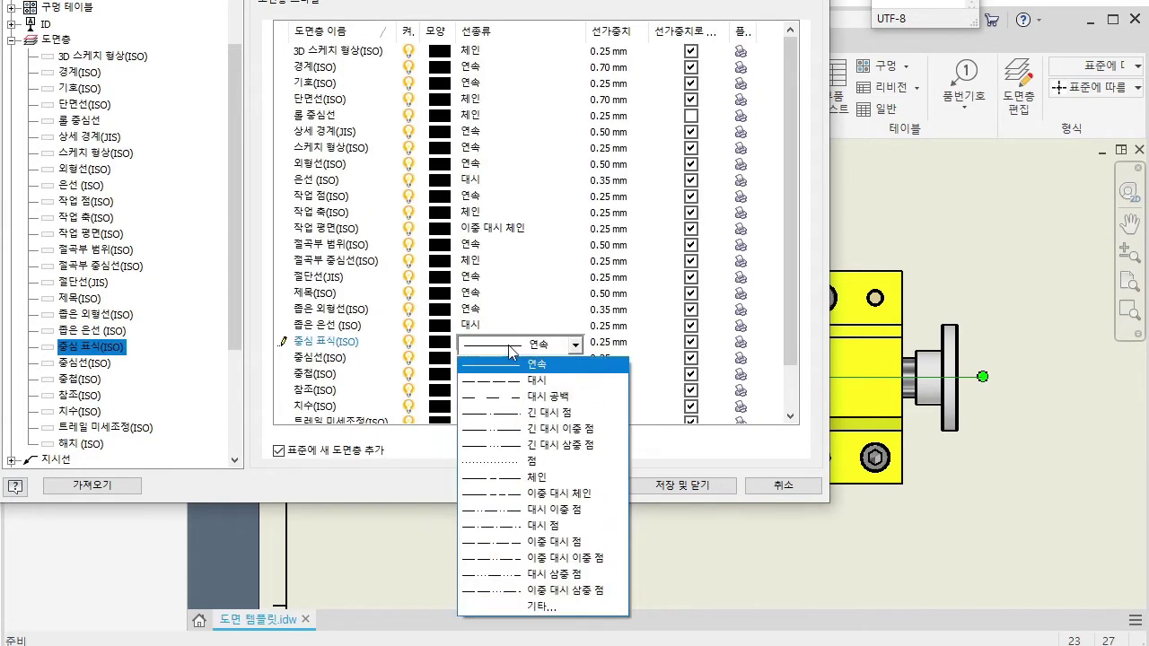
pyautogui.click(489, 372)
pyautogui.click(669, 485)
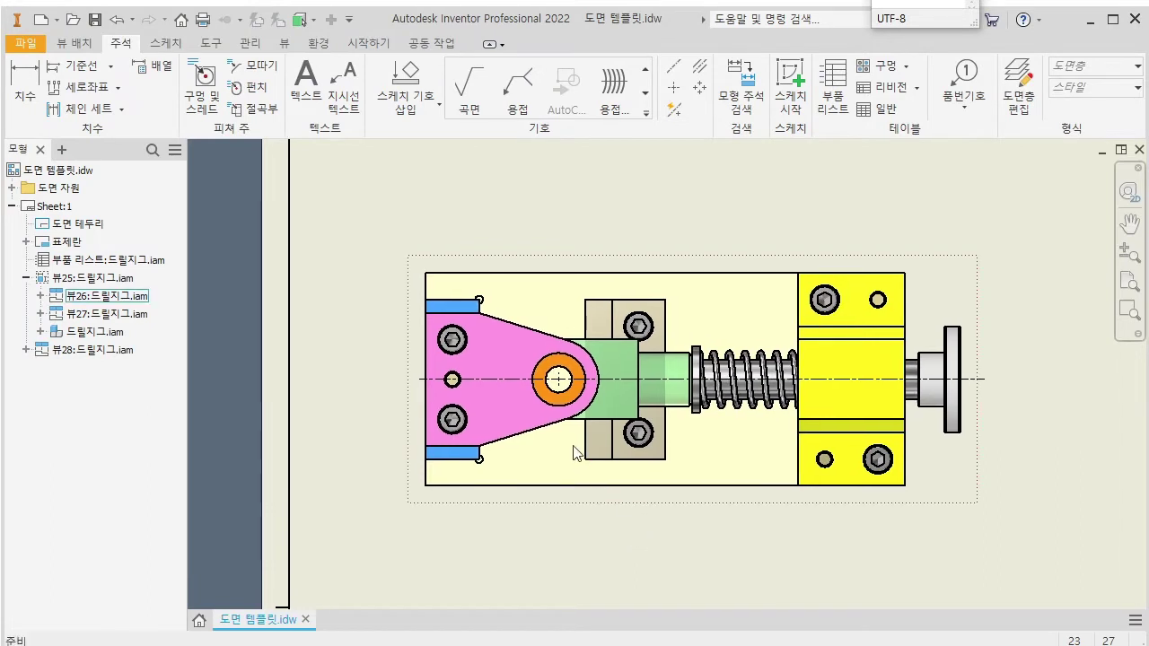
# Lengthen the center mark's vertical line beyond the bushing and dimension its horizontal distance from the base's left edge below the top view.
pyautogui.click(558, 378)
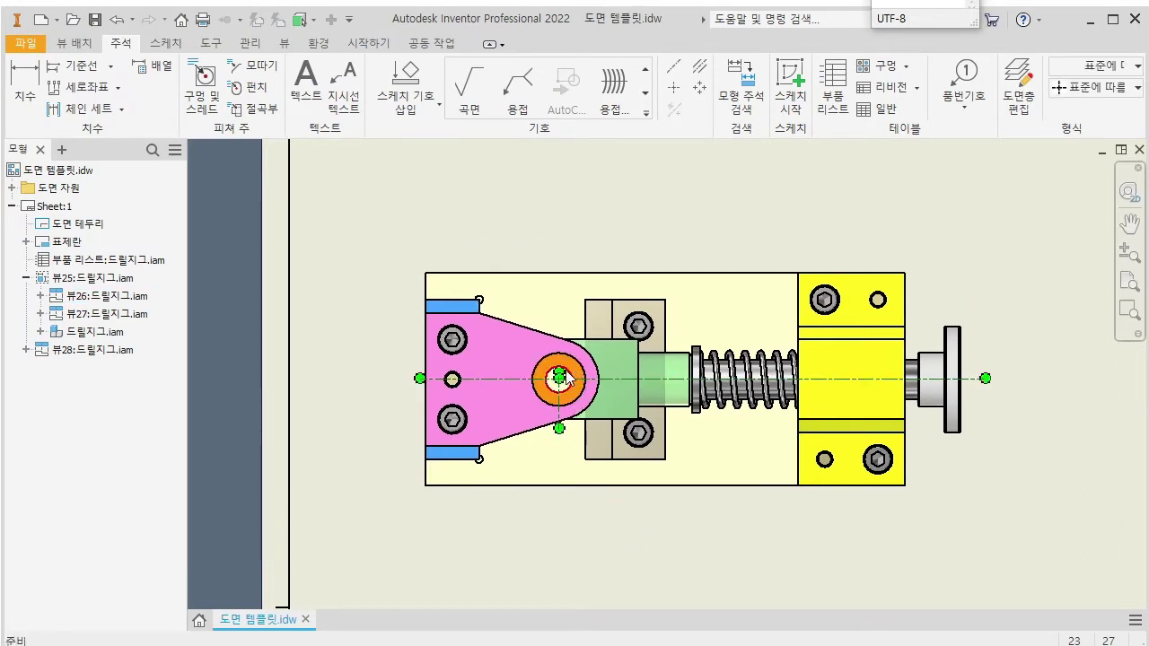
pyautogui.click(503, 456)
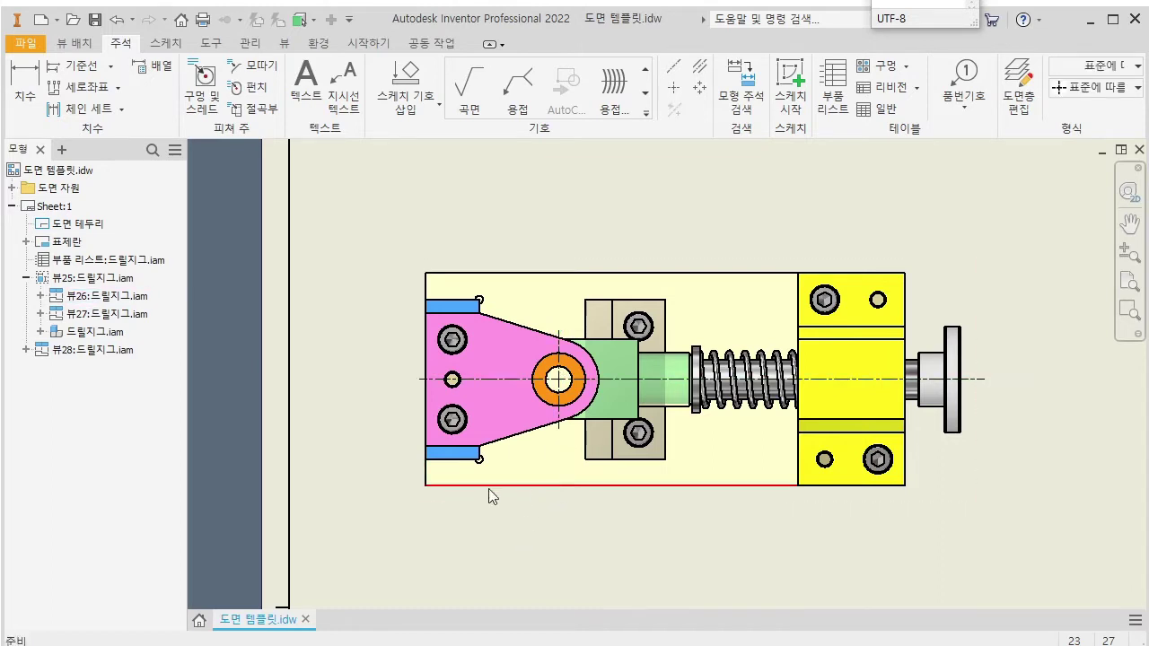
pyautogui.press('d')
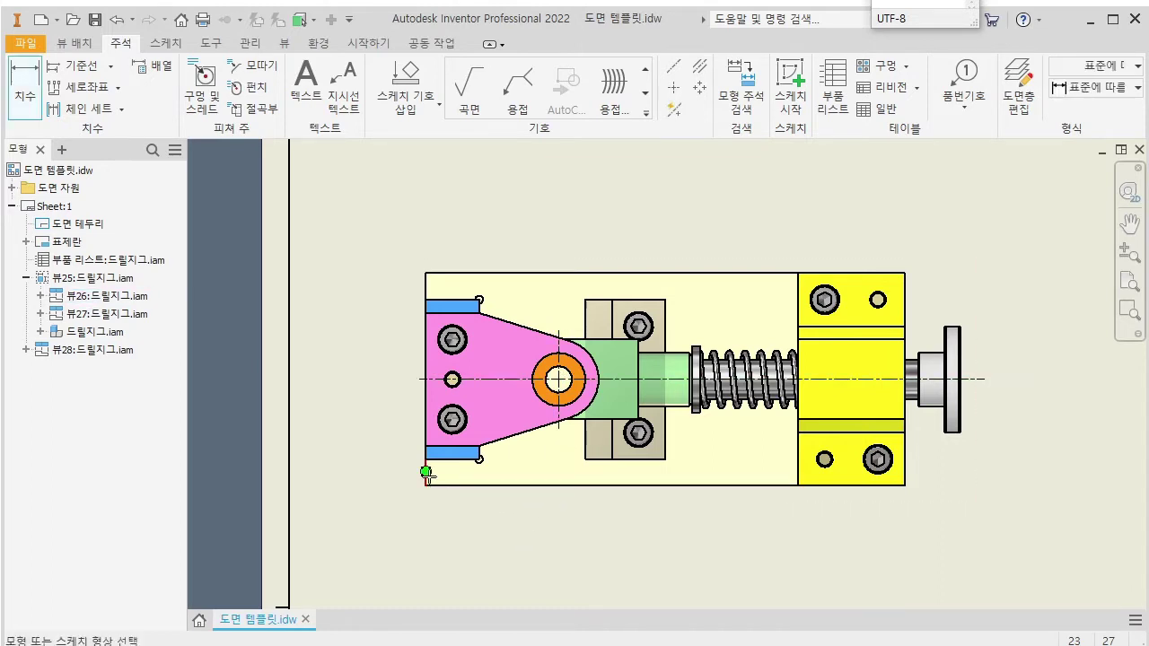
pyautogui.click(426, 484)
pyautogui.click(559, 428)
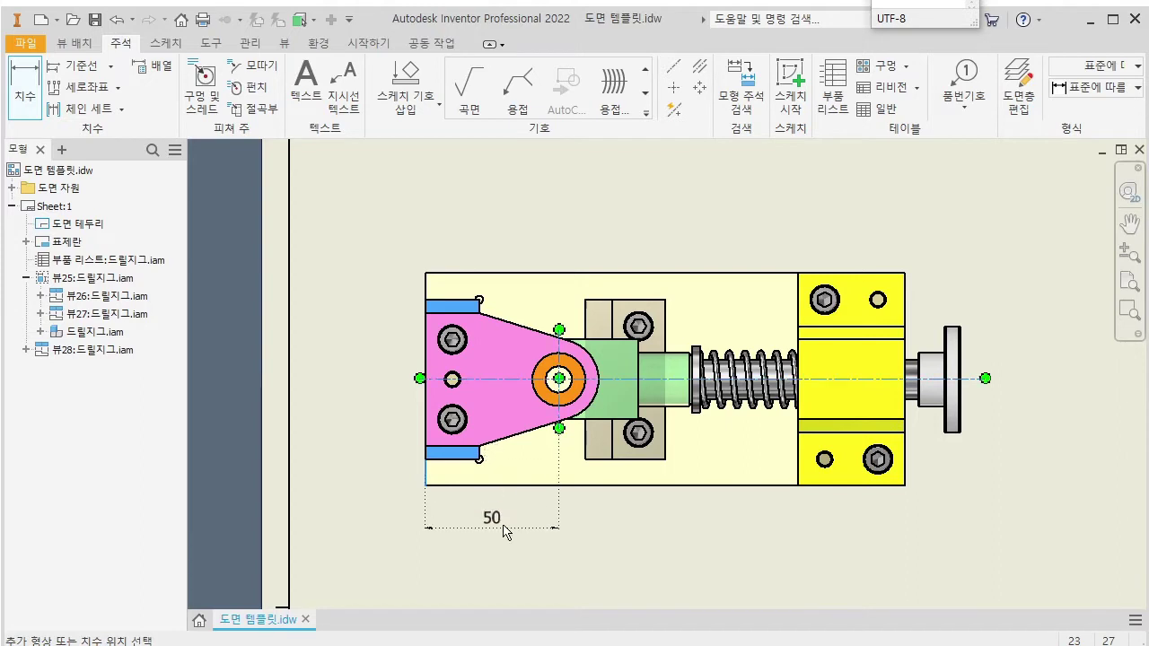
pyautogui.click(508, 528)
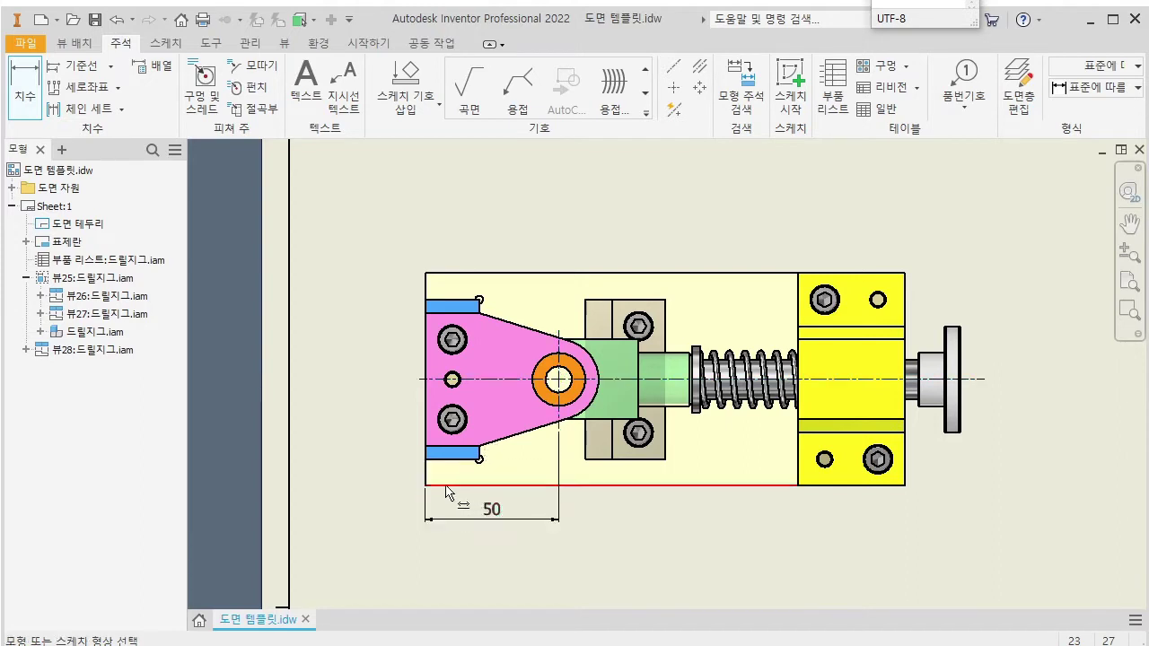
# Dimension the base's overall width between its two long edges, placing it left of the top view.
pyautogui.click(446, 489)
pyautogui.click(457, 273)
pyautogui.click(376, 346)
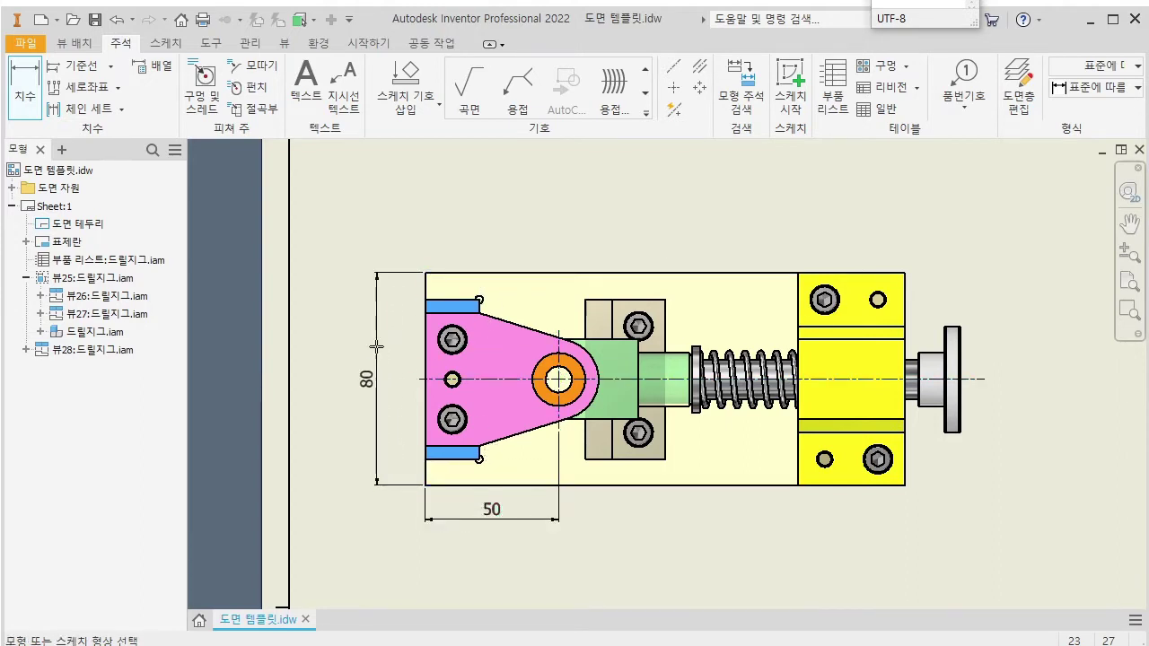
# Sketch a closed interpolation spline on the front view around the pink arm, the bushing and the upper part of the blue post.
pyautogui.press('F5')
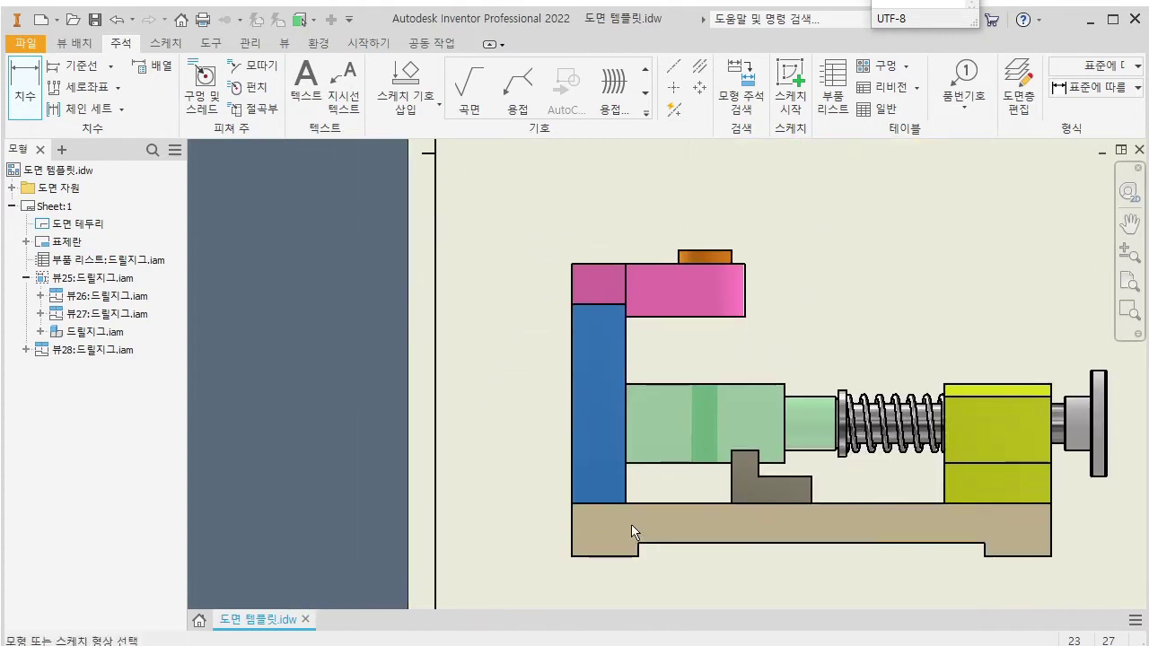
pyautogui.press('F2')
pyautogui.scroll(-1, 646, 540)
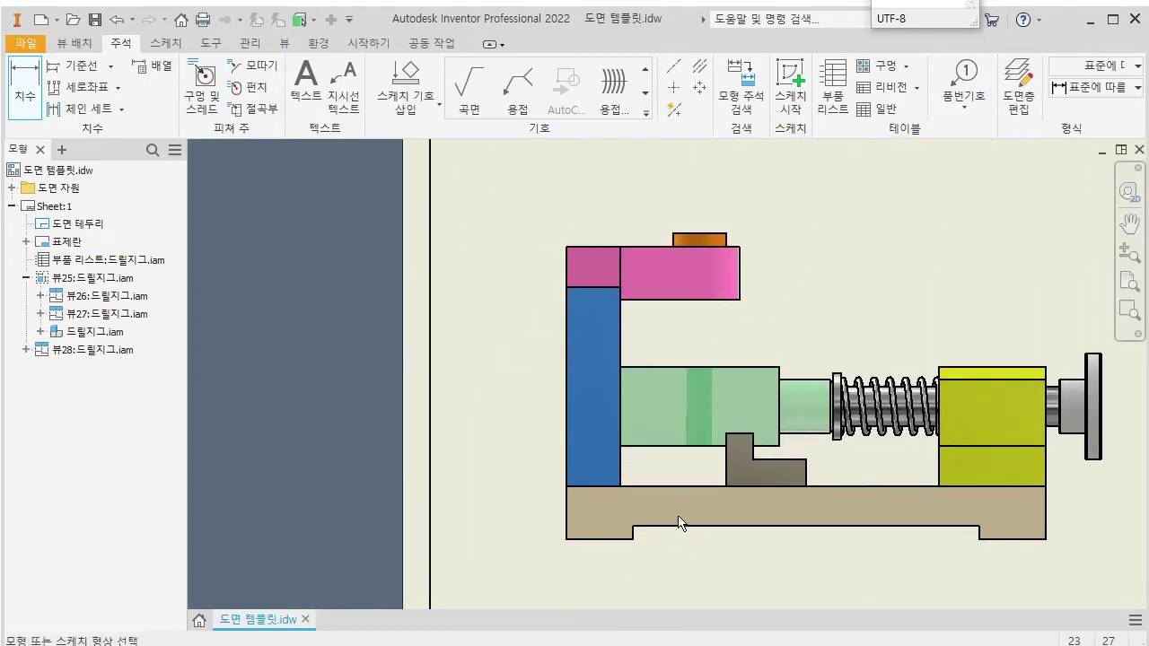
pyautogui.scroll(3, 682, 517)
pyautogui.press('F2')
pyautogui.moveTo(736, 389); pyautogui.dragTo(733, 400)
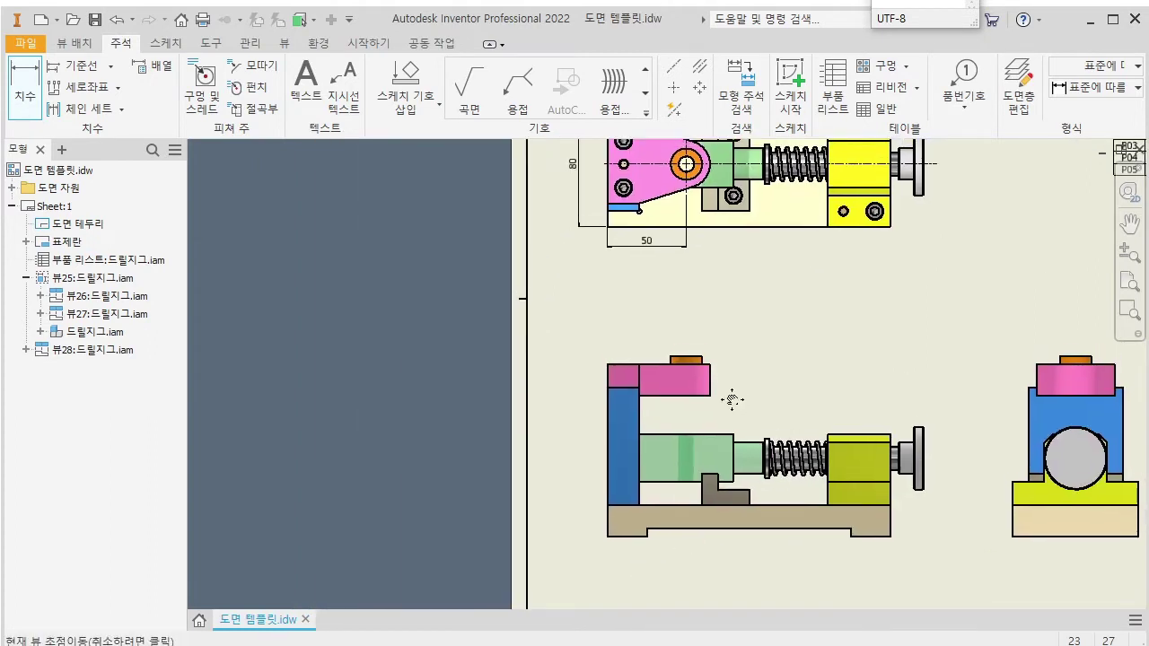
pyautogui.press('Escape')
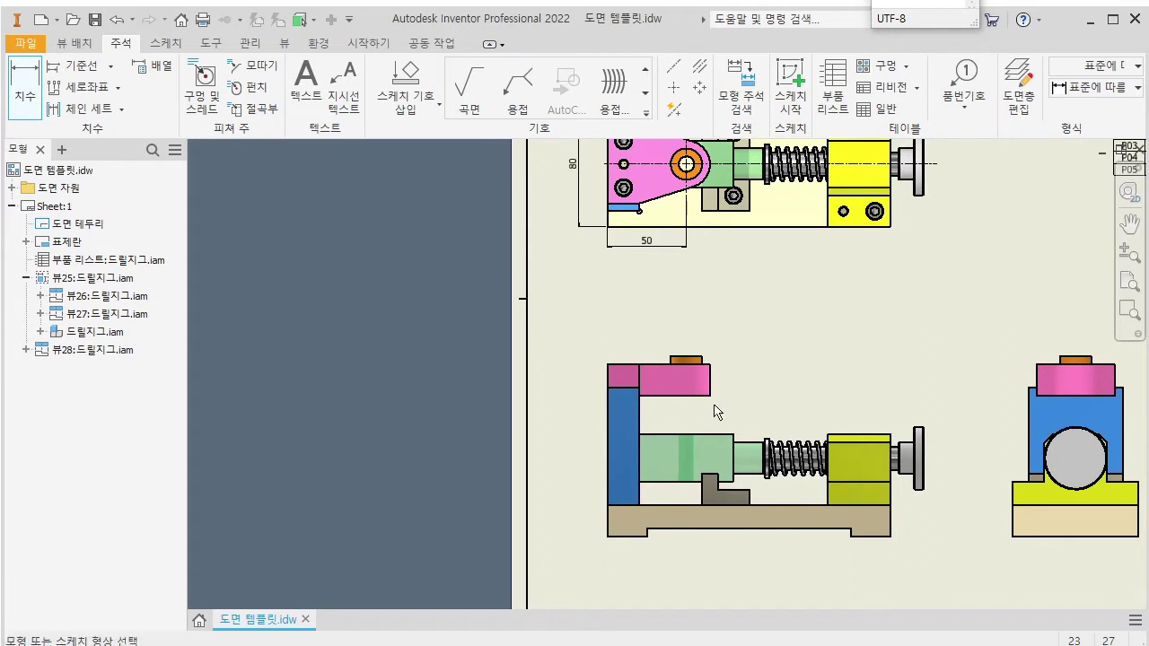
pyautogui.scroll(-3, 715, 411)
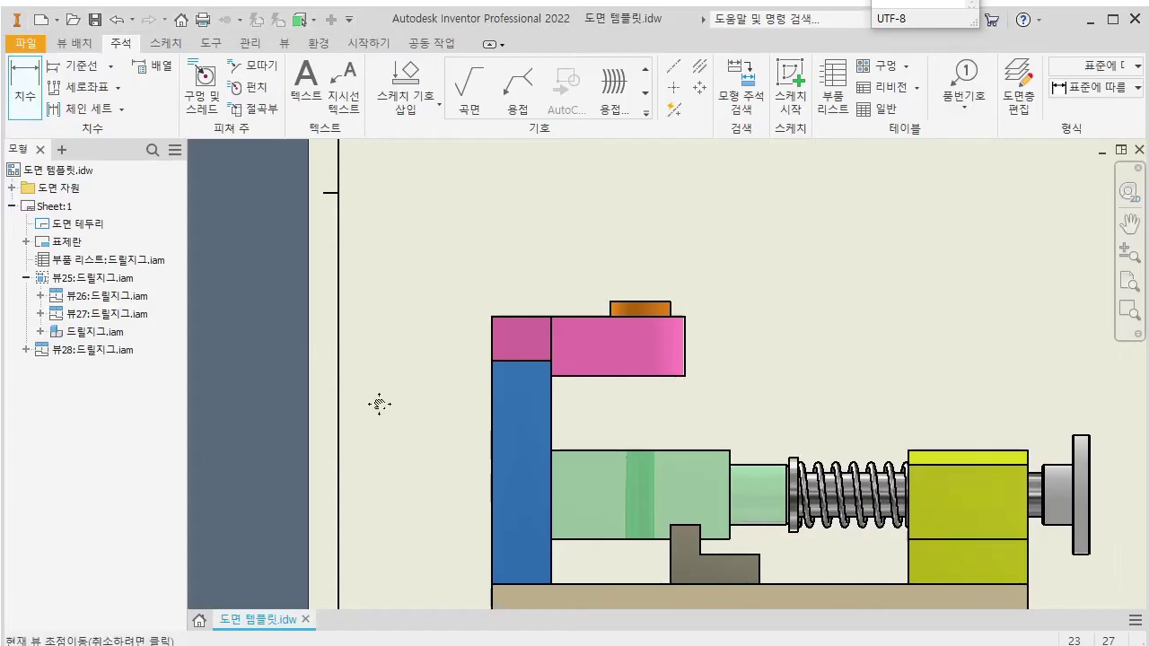
pyautogui.scroll(3, 686, 302)
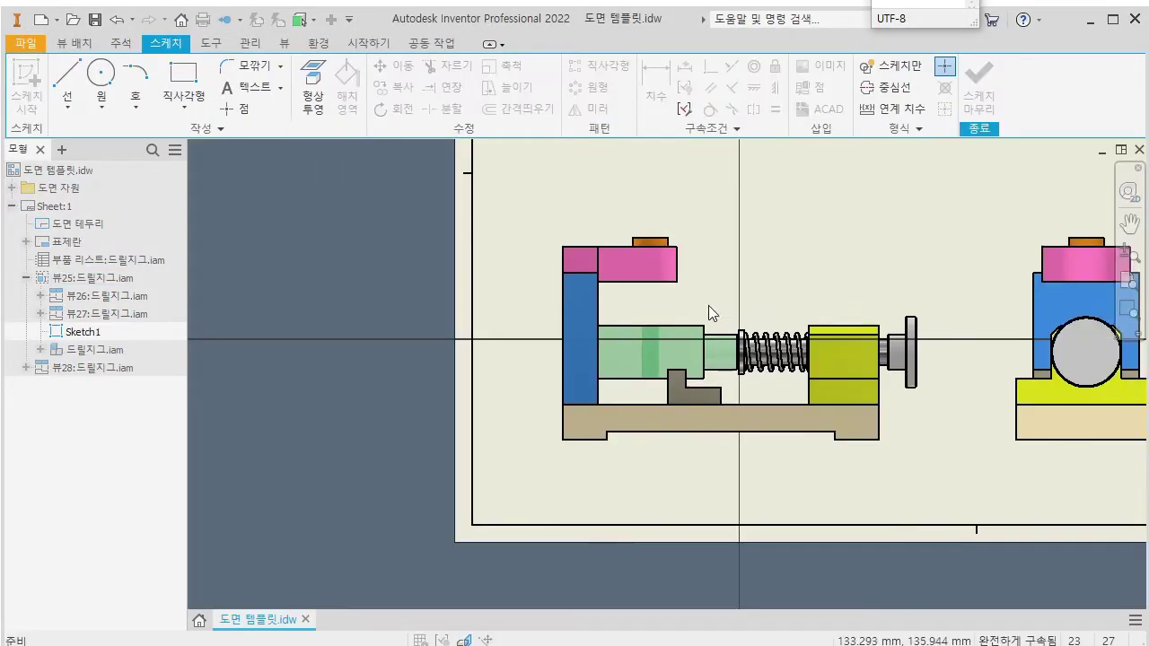
pyautogui.click(75, 108)
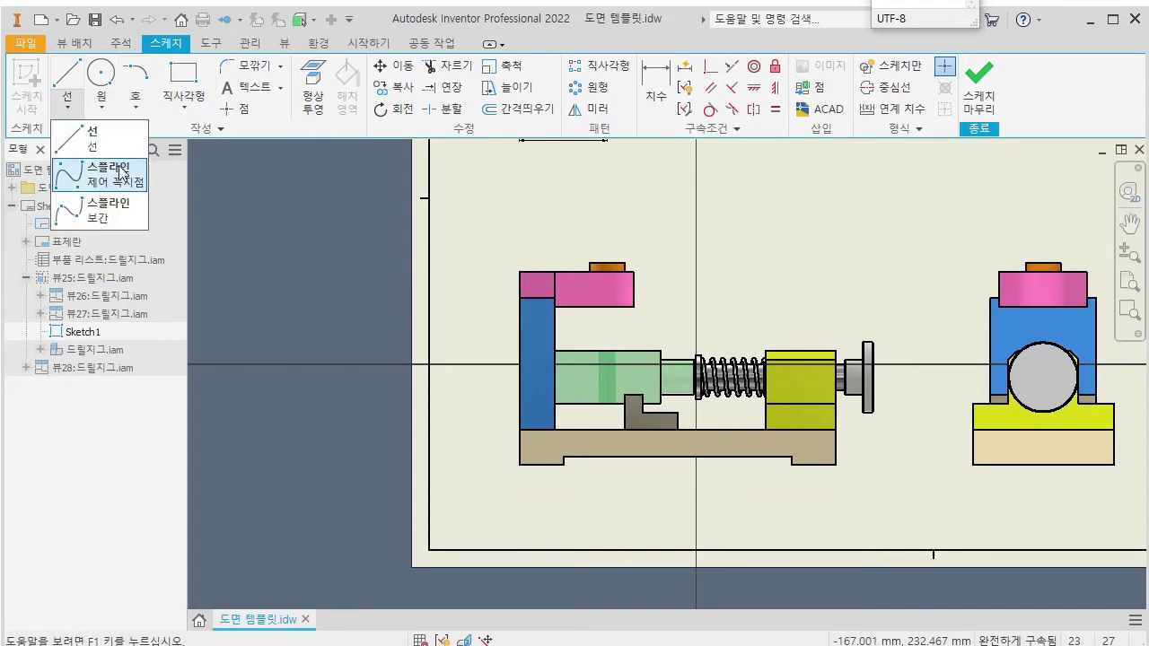
pyautogui.click(130, 212)
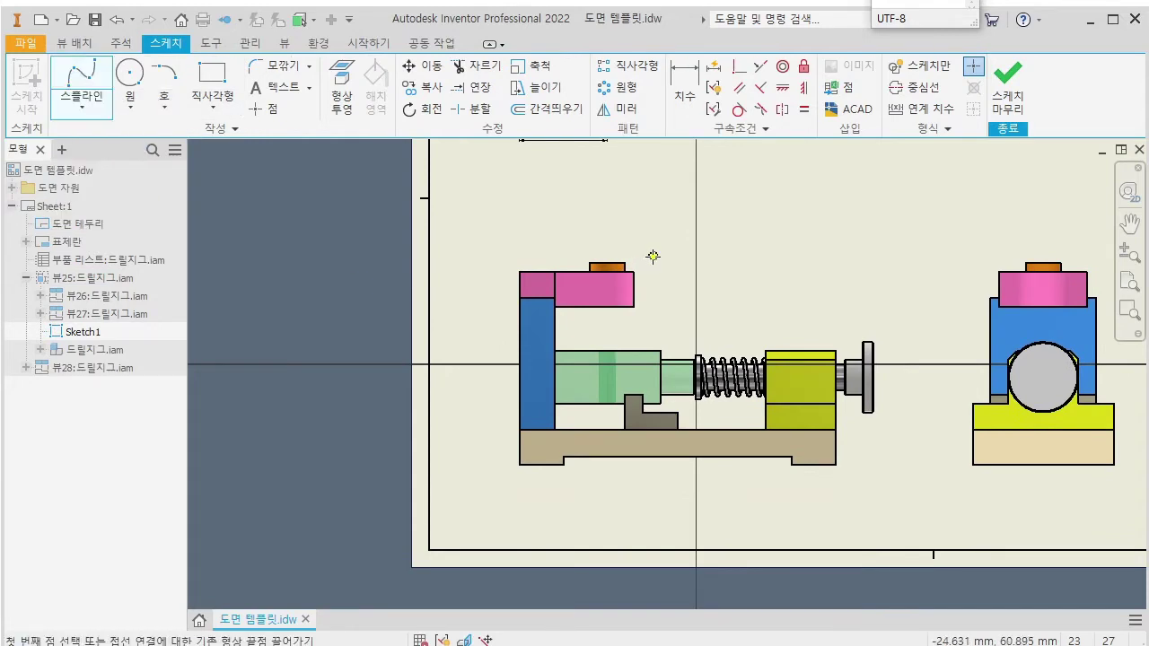
pyautogui.scroll(-4, 653, 257)
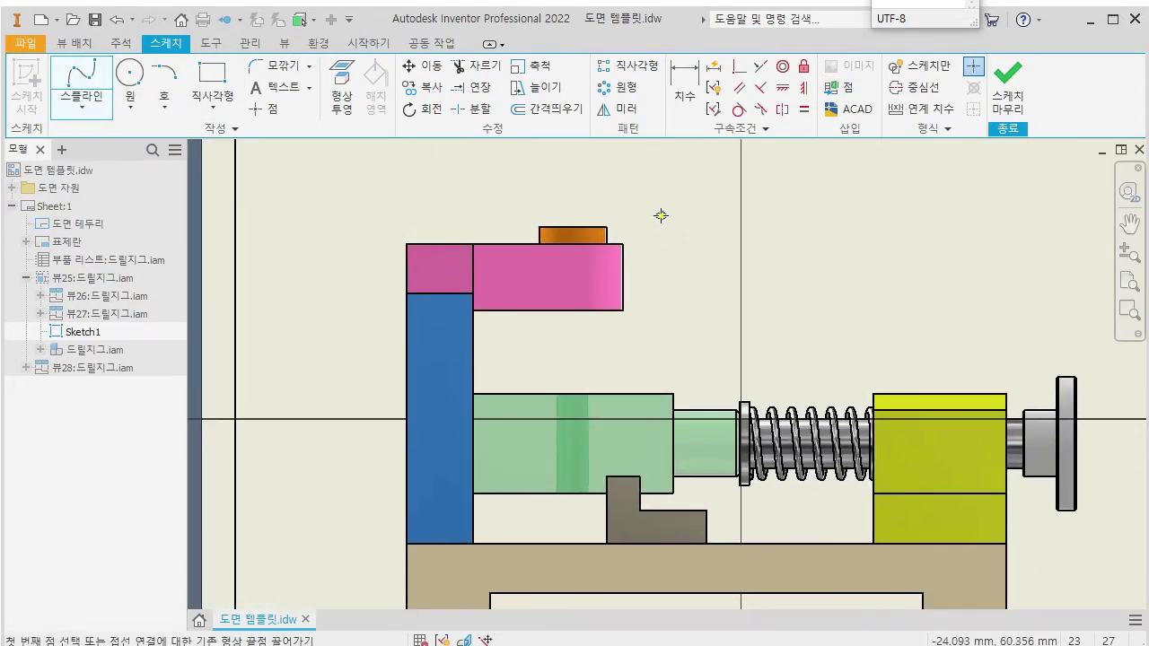
pyautogui.click(659, 192)
pyautogui.click(647, 323)
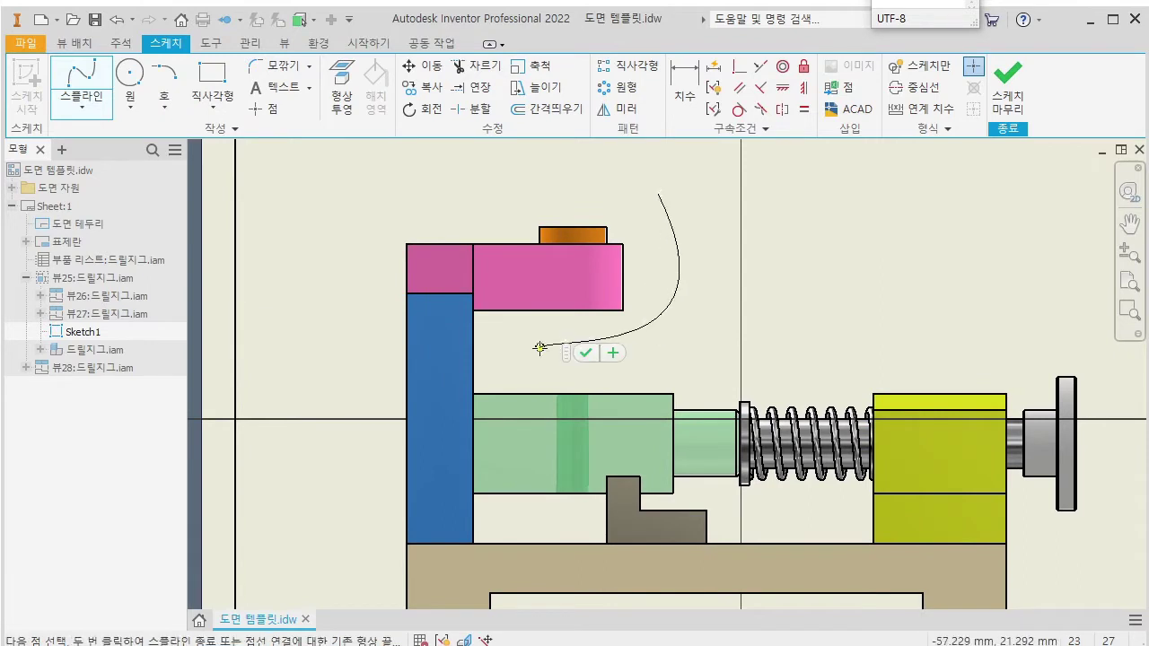
pyautogui.click(490, 399)
pyautogui.click(452, 441)
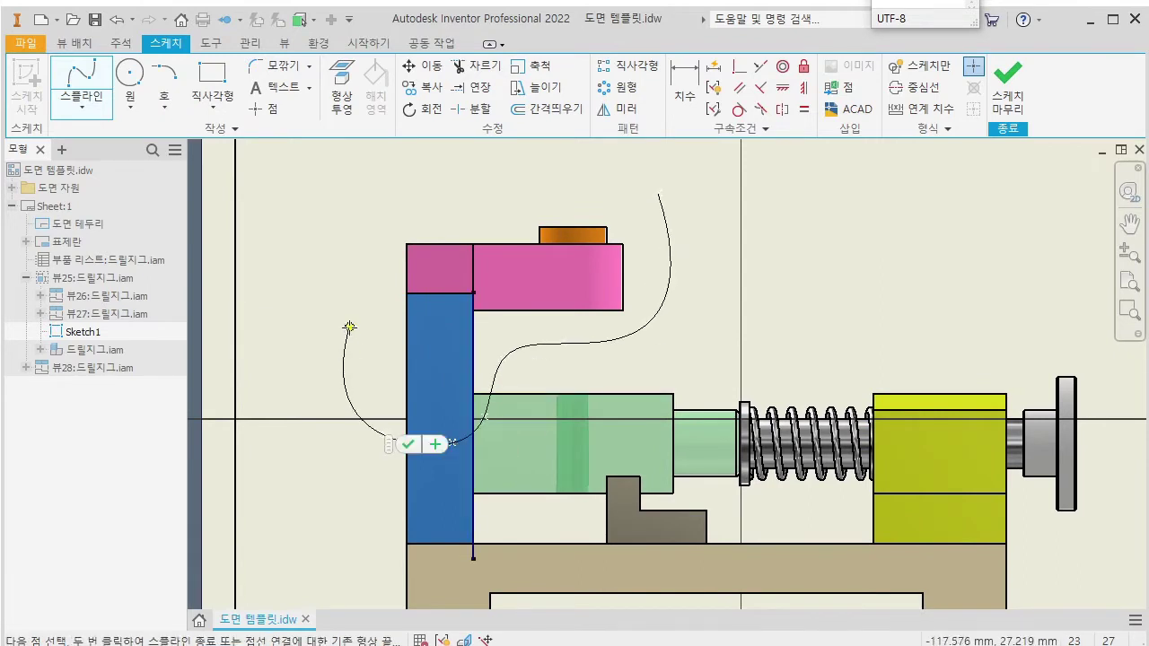
pyautogui.click(523, 201)
pyautogui.click(658, 193)
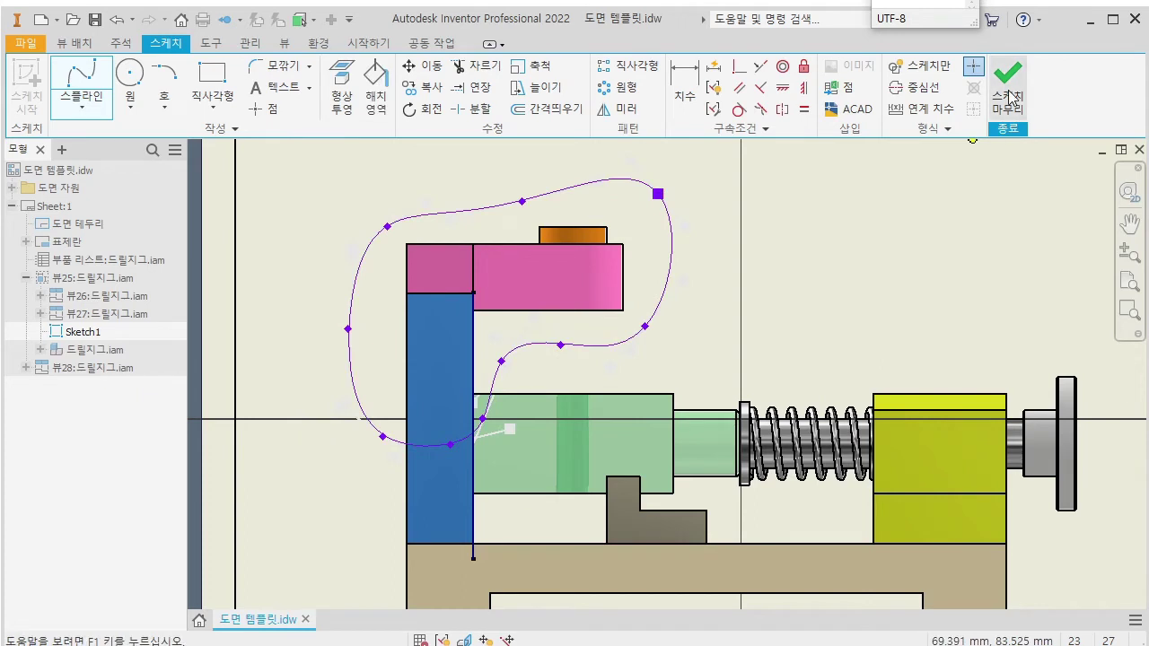
pyautogui.click(1007, 97)
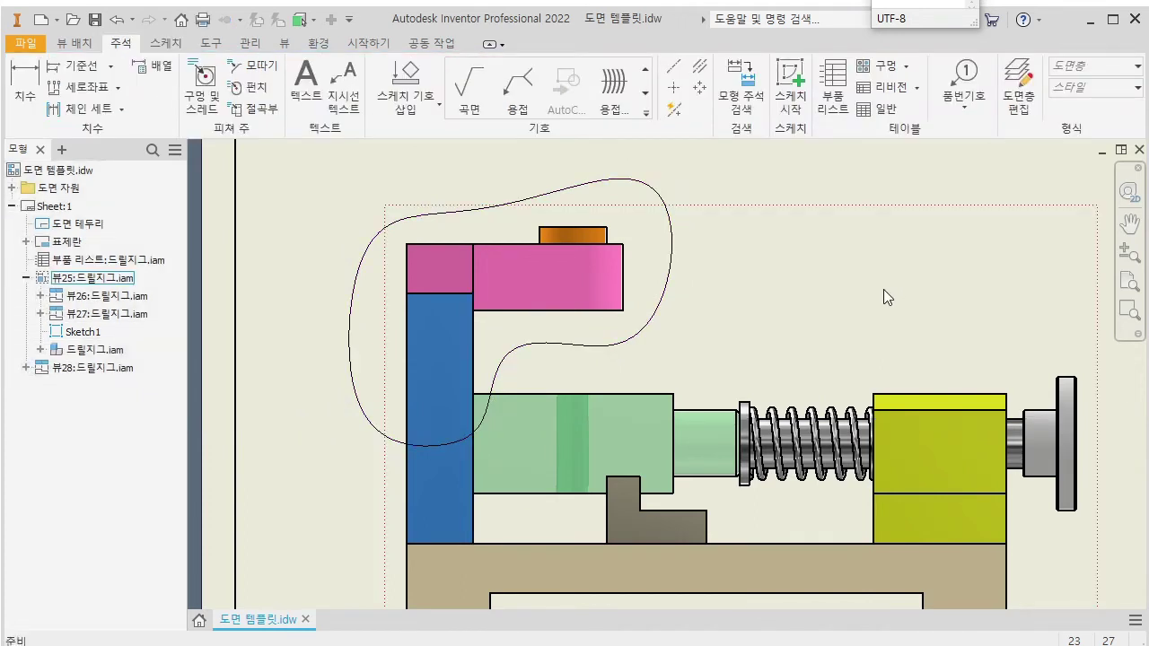
# Create a break-out section in the front view from the spline profile, with its depth start point on the pink arm's rounded end in the top view.
pyautogui.scroll(-3, 883, 289)
pyautogui.click(71, 43)
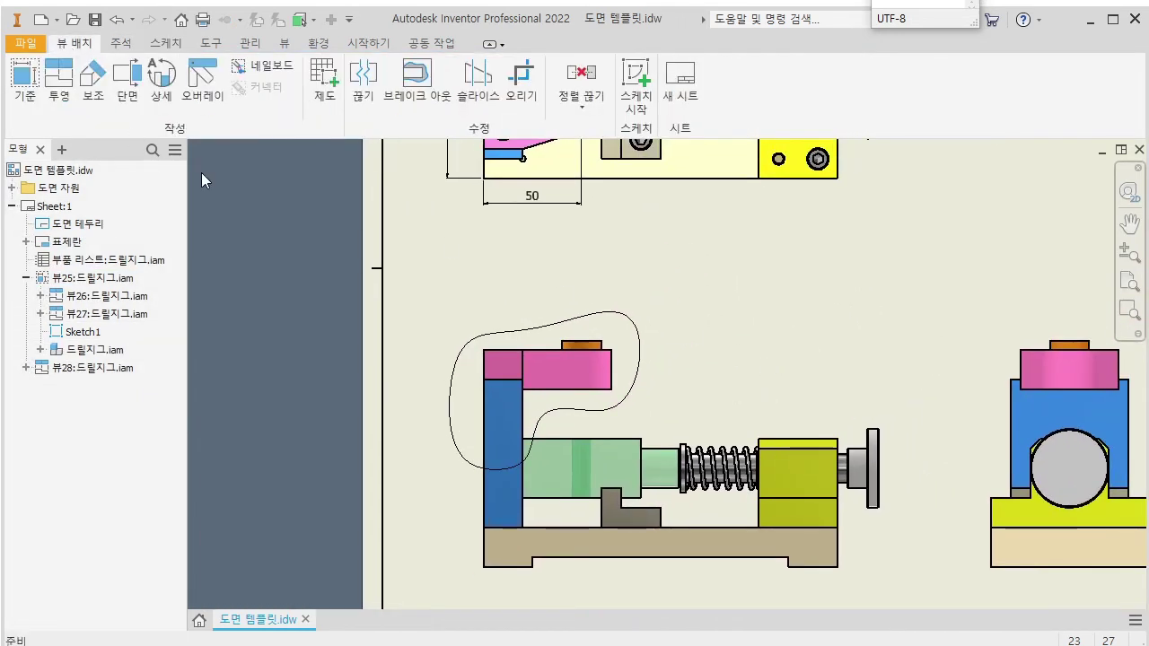
pyautogui.click(416, 85)
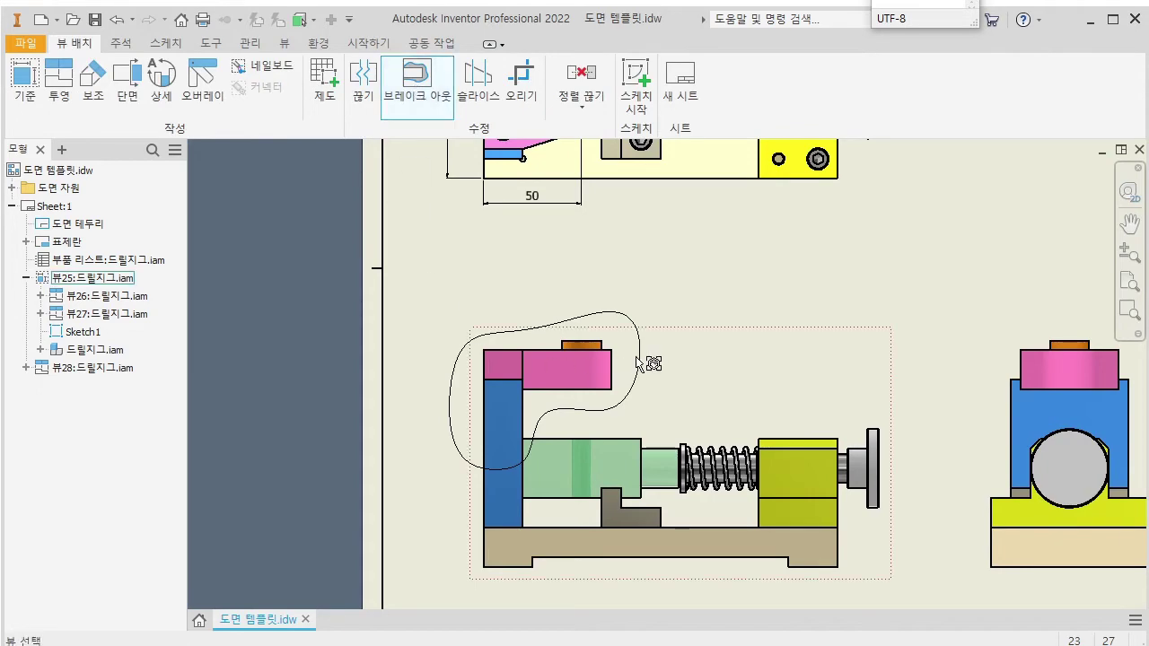
pyautogui.click(694, 363)
pyautogui.moveTo(603, 126); pyautogui.dragTo(502, 311, button='middle')
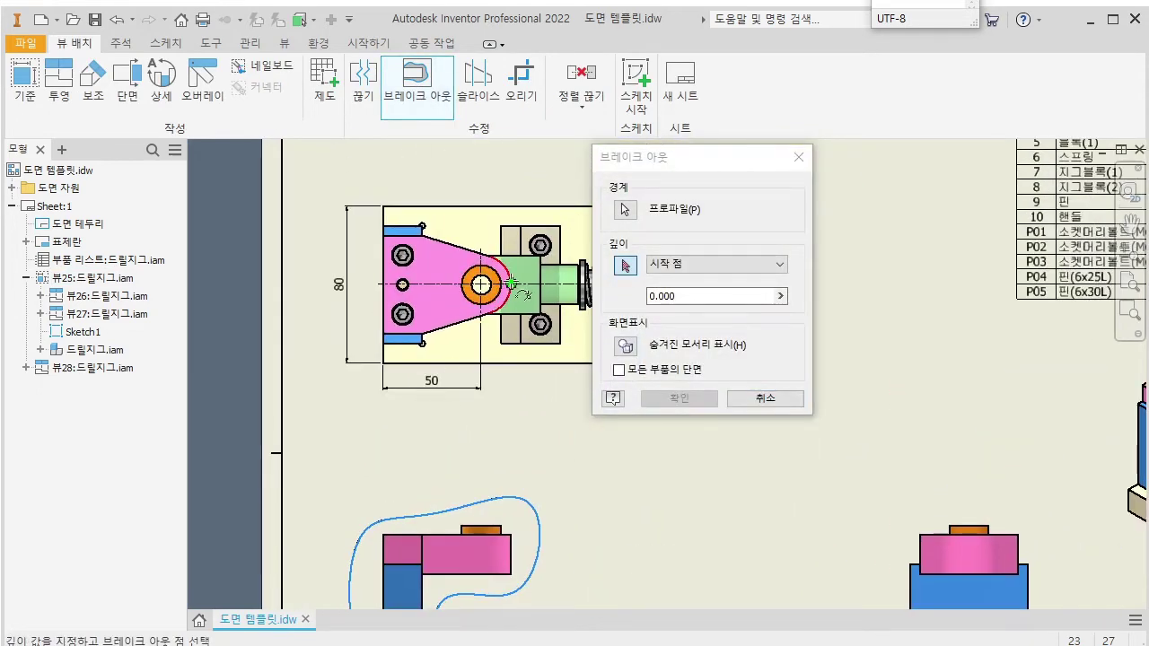
pyautogui.click(503, 296)
pyautogui.click(680, 397)
# Edit the break-out's boundary sketch so the spline's lower points lie below the horizontal hole in the blue post.
pyautogui.moveTo(606, 495); pyautogui.dragTo(575, 353, button='middle')
pyautogui.scroll(5, 487, 400)
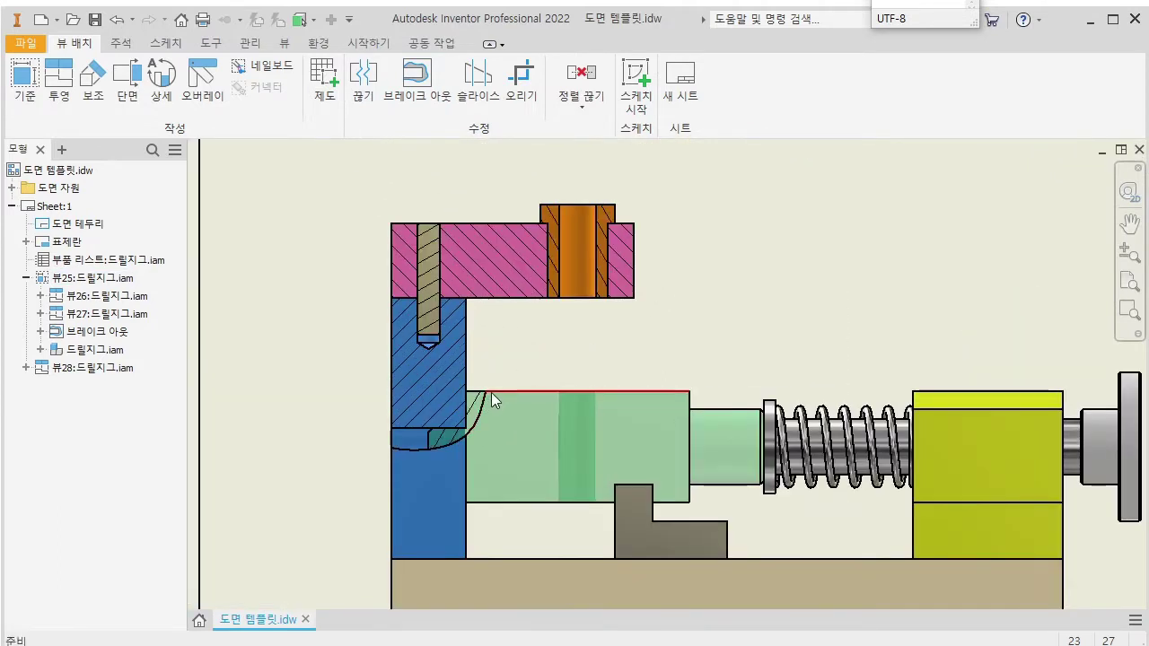
pyautogui.moveTo(490, 402); pyautogui.dragTo(518, 352, button='middle')
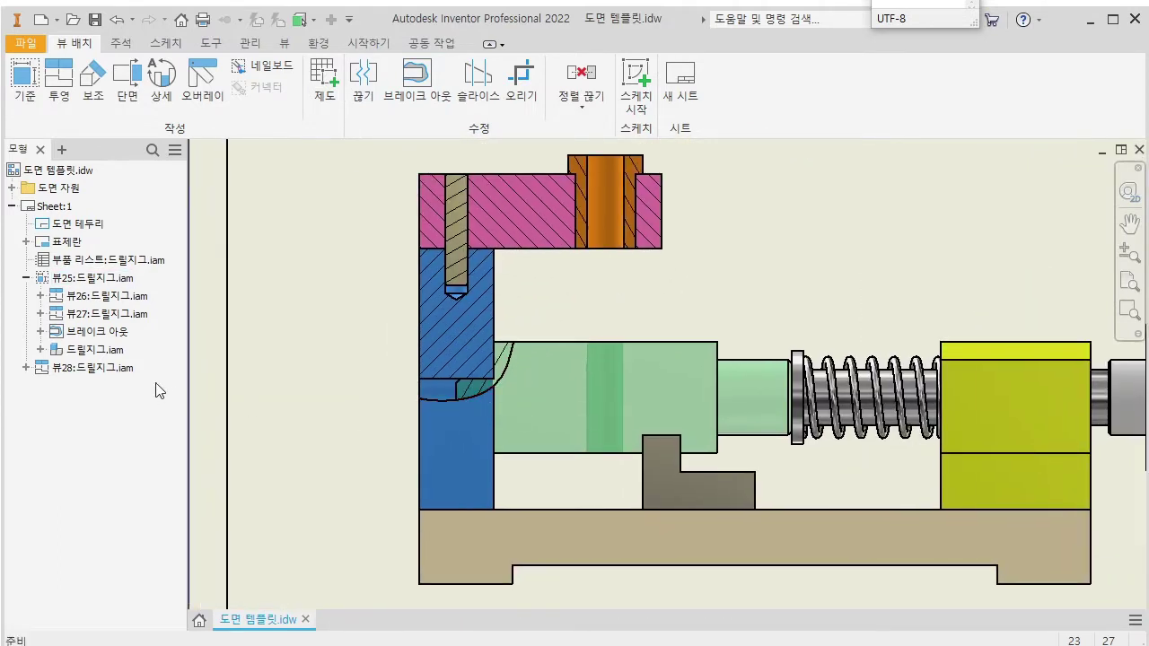
pyautogui.click(40, 331)
pyautogui.click(95, 350)
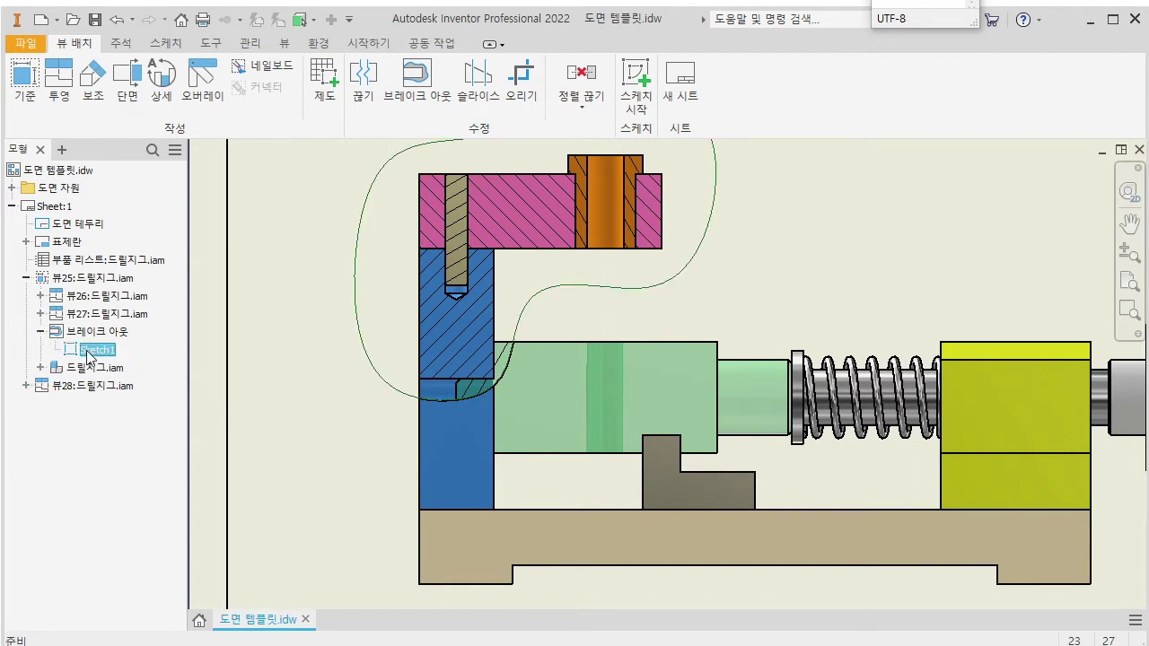
pyautogui.doubleClick(72, 352)
pyautogui.scroll(3, 516, 391)
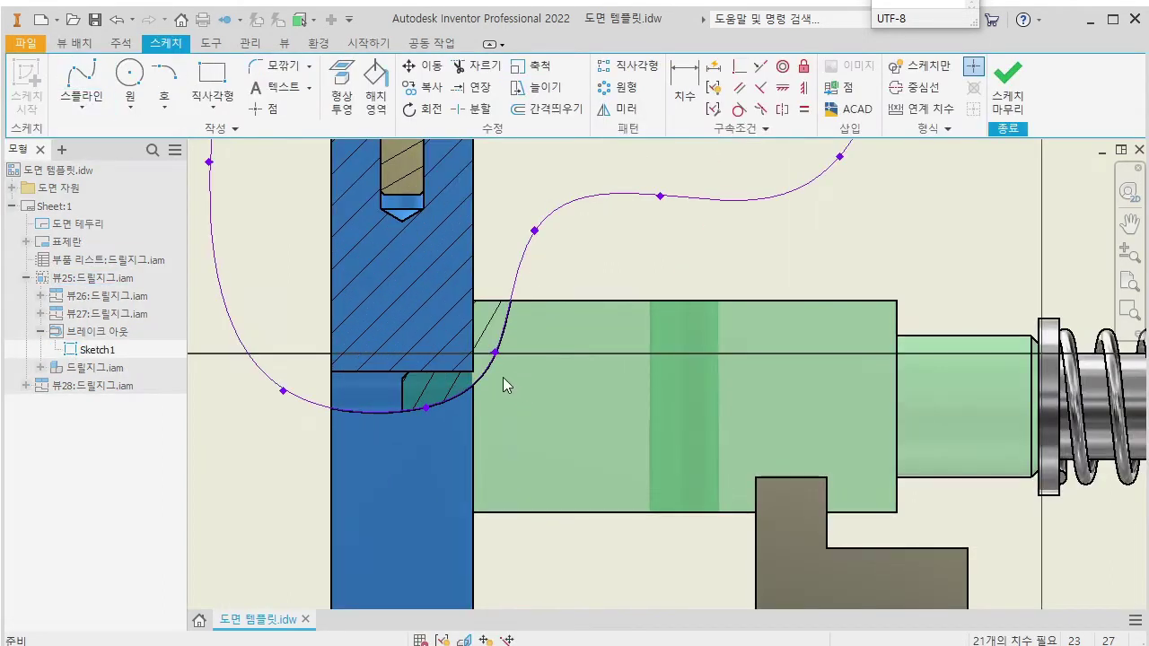
pyautogui.moveTo(496, 361); pyautogui.dragTo(414, 446)
pyautogui.moveTo(283, 392); pyautogui.dragTo(267, 446)
pyautogui.moveTo(413, 448); pyautogui.dragTo(408, 456)
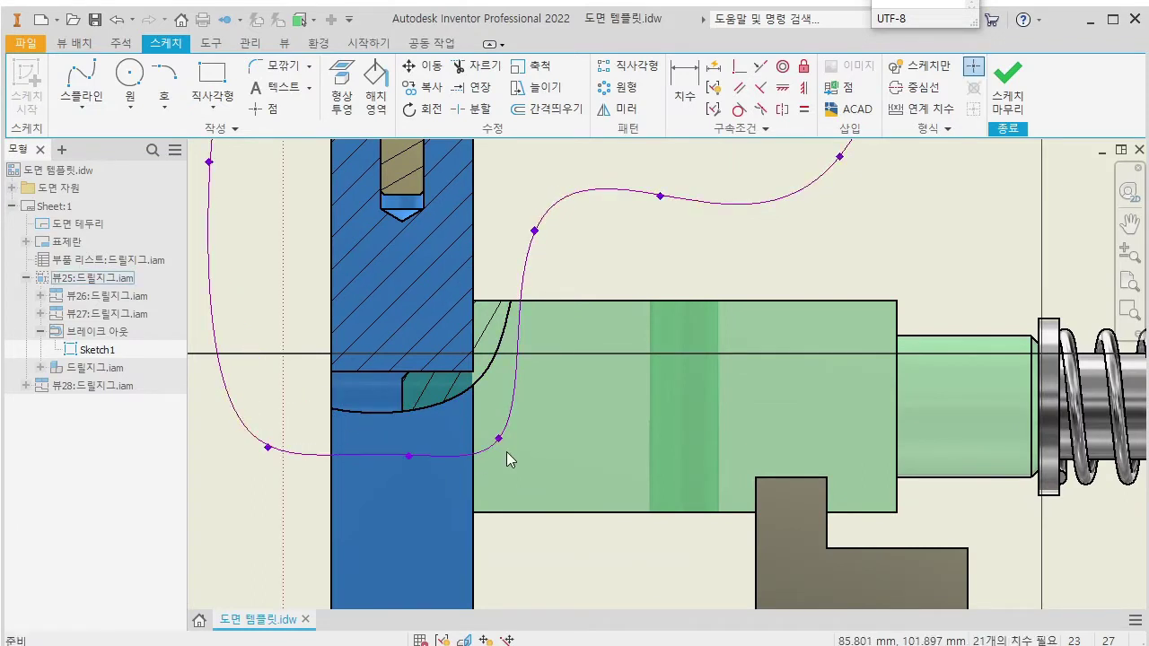
pyautogui.click(1007, 92)
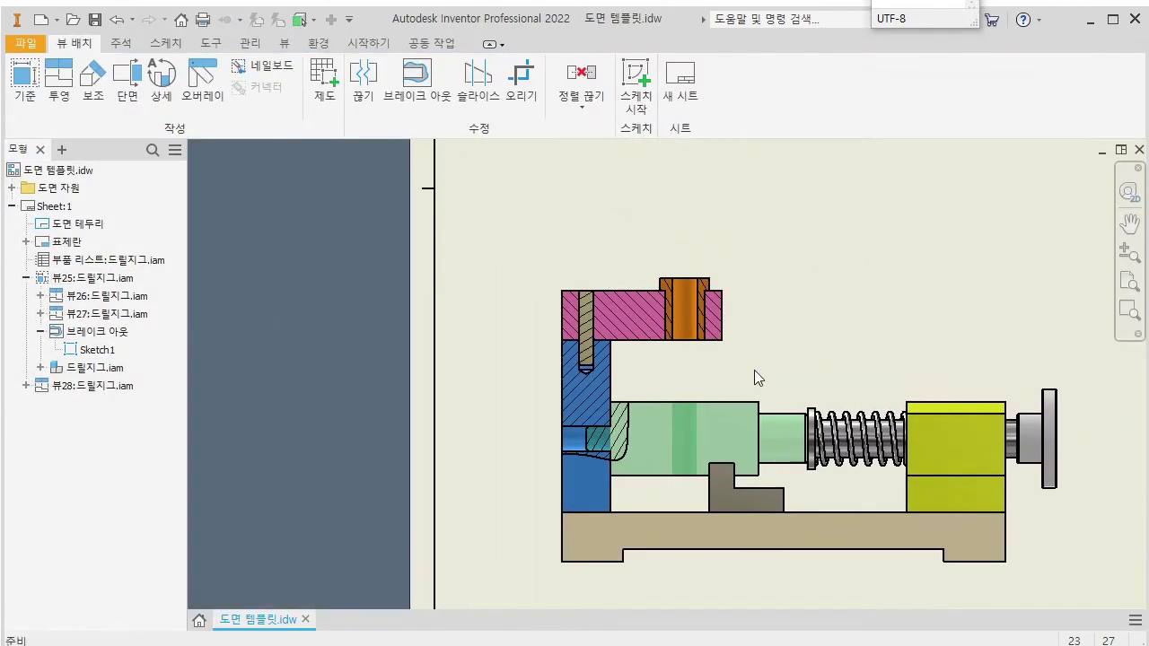
# Set the selection filter to part priority and exclude the green sliding block from sectioning by setting its section participation to none (없음).
pyautogui.scroll(-4, 706, 417)
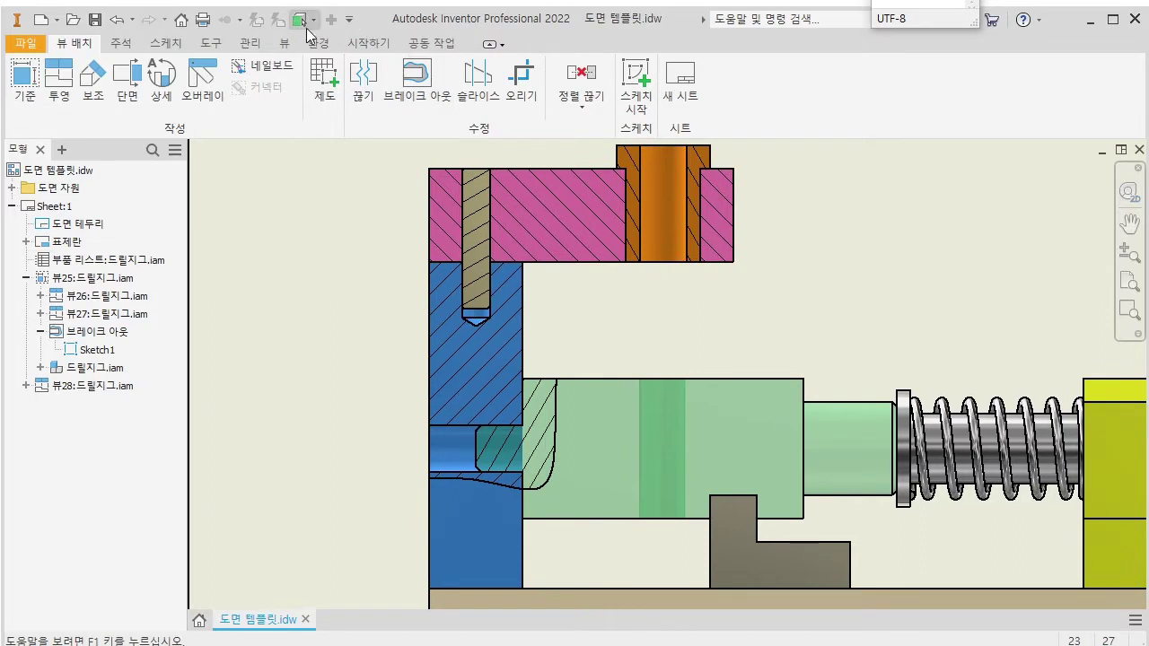
pyautogui.click(300, 20)
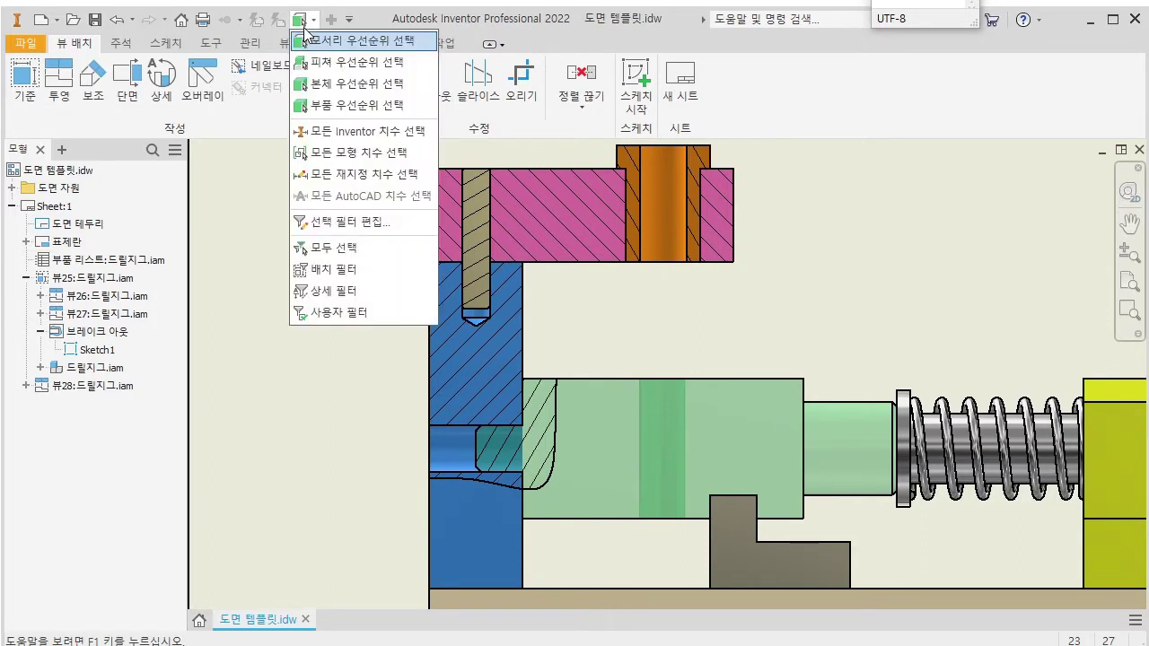
pyautogui.click(339, 109)
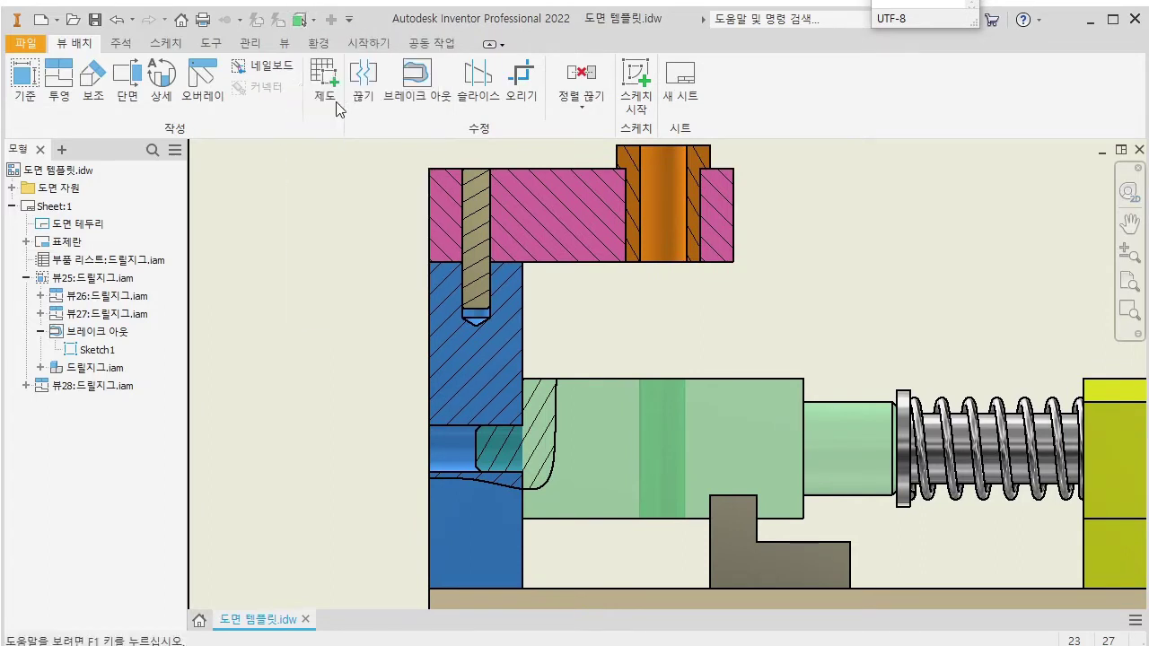
pyautogui.rightClick(605, 387)
pyautogui.moveTo(705, 473)
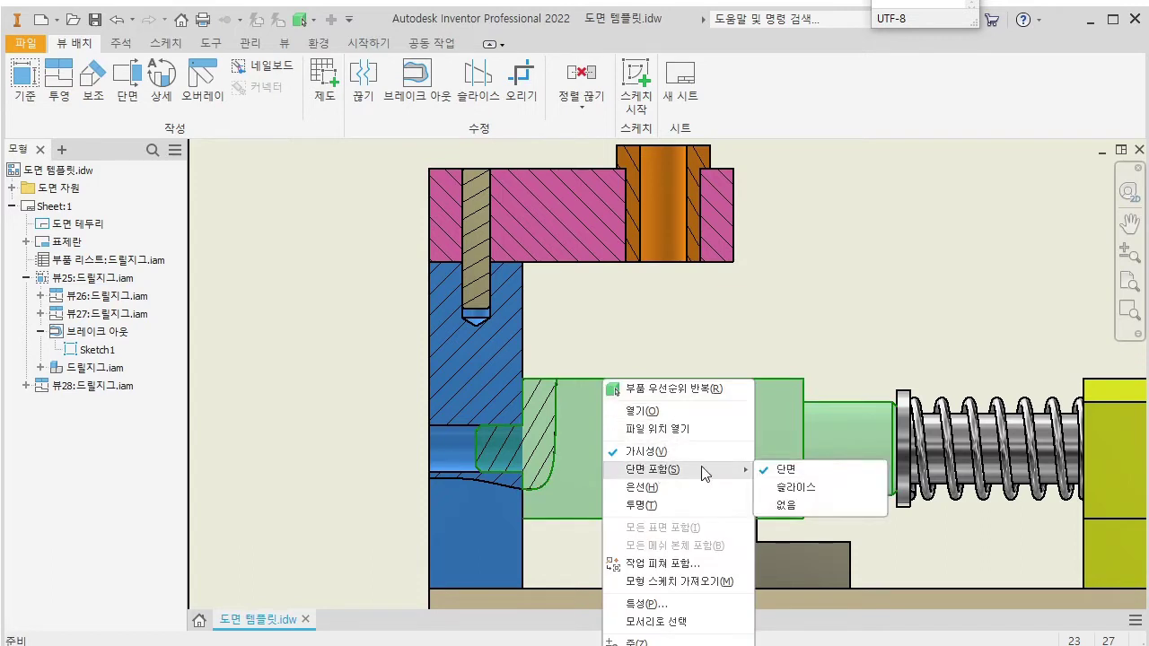
pyautogui.click(786, 504)
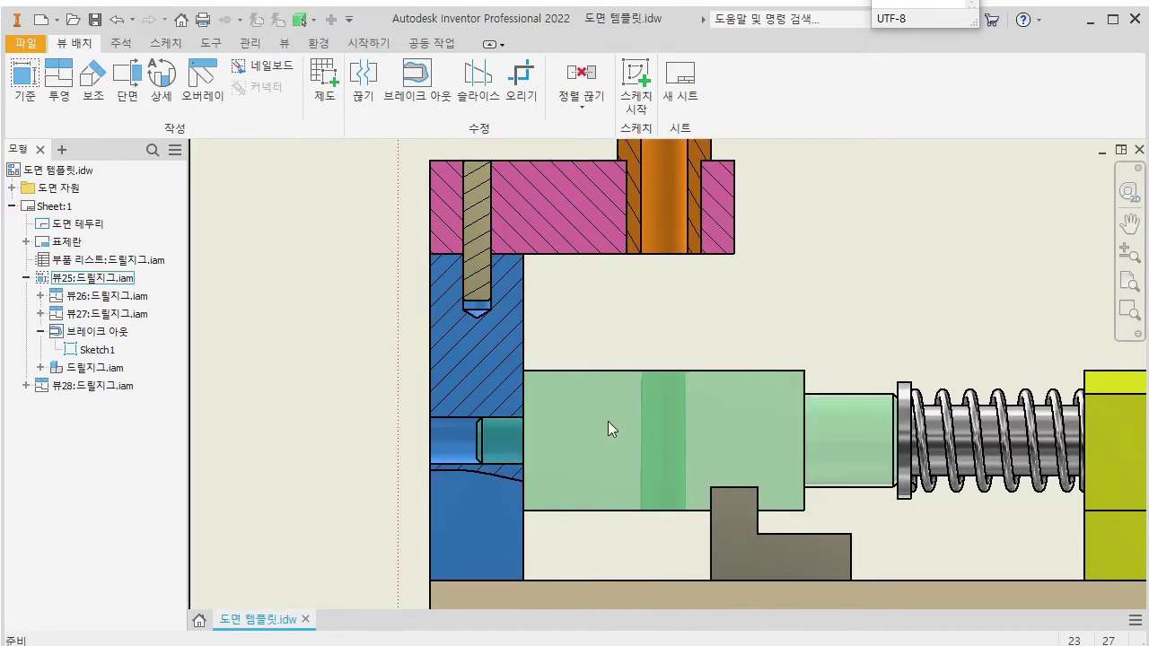
# Sketch a closed interpolation spline on the front view around the blue post's lower part and the adjoining end of the base.
pyautogui.moveTo(604, 428); pyautogui.dragTo(582, 274, button='middle')
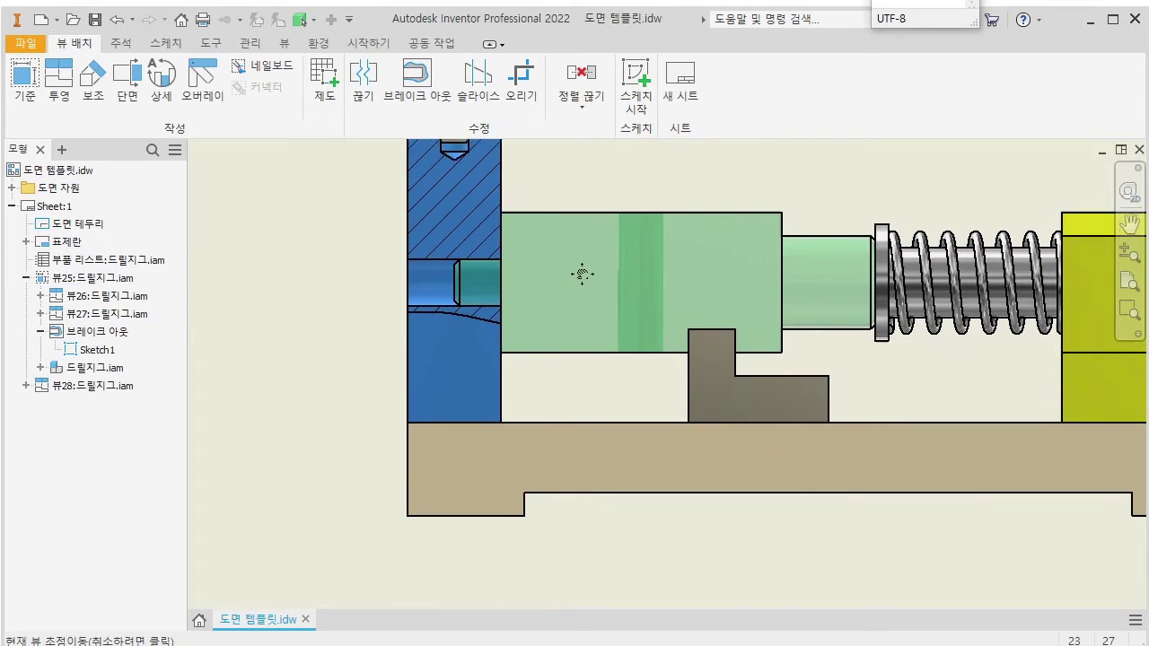
pyautogui.scroll(5, 617, 372)
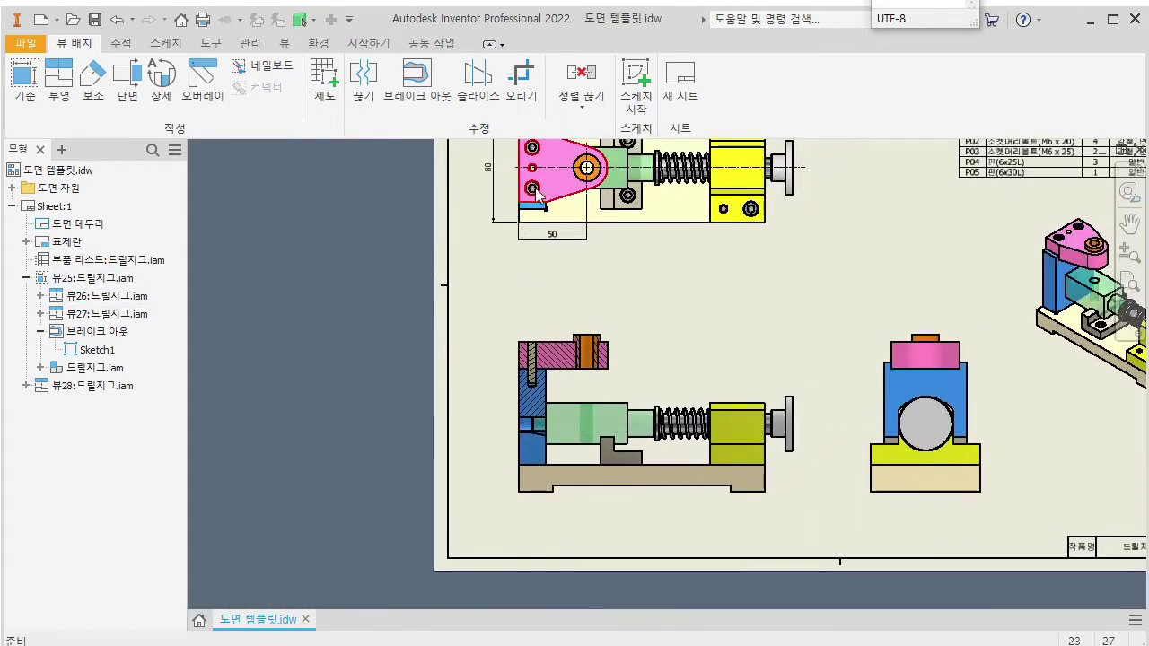
pyautogui.moveTo(873, 437)
pyautogui.mouseDown(button='middle')
pyautogui.moveTo(816, 492)
pyautogui.moveTo(673, 417)
pyautogui.mouseUp(button='middle')
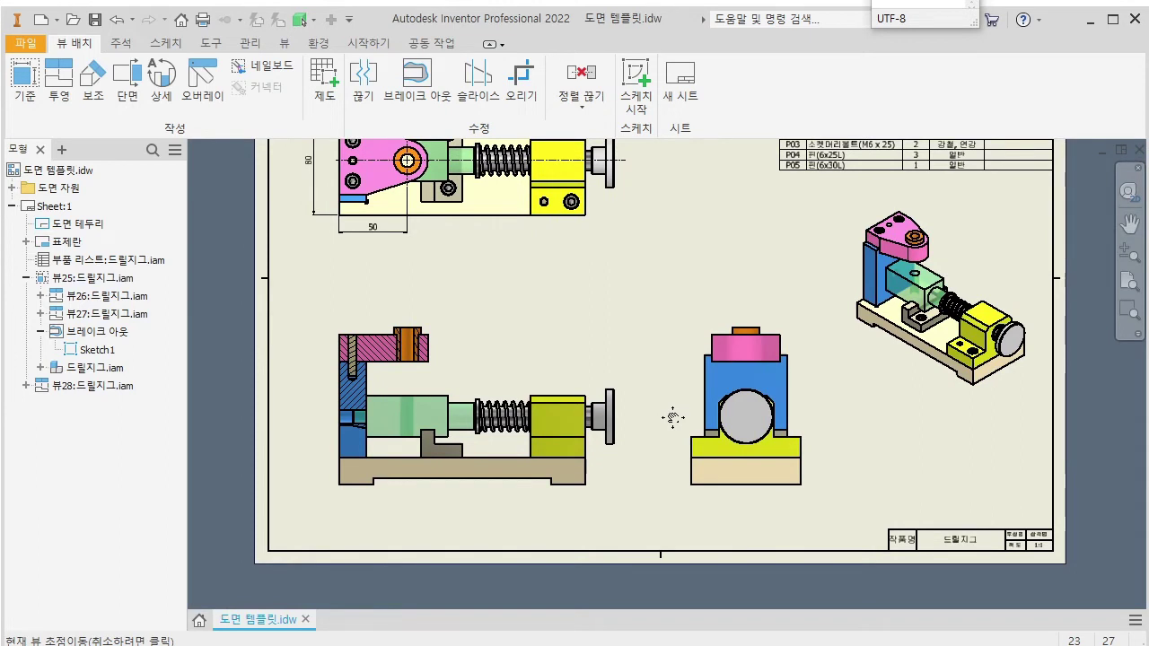
pyautogui.scroll(-4, 498, 444)
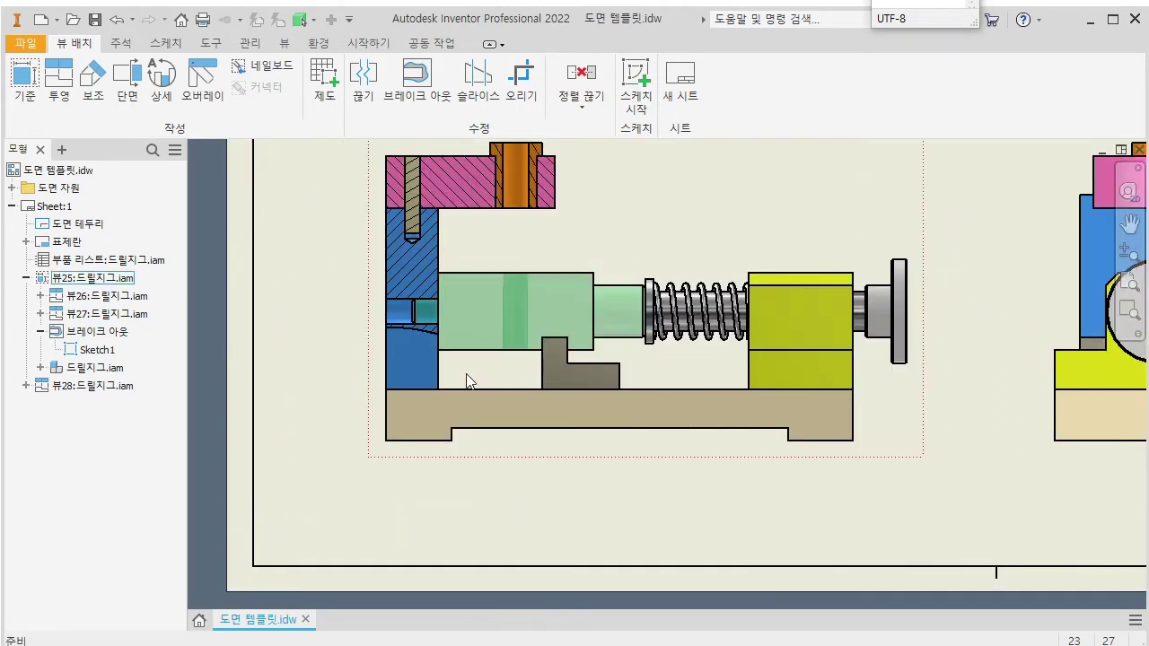
pyautogui.click(466, 380)
pyautogui.press('s')
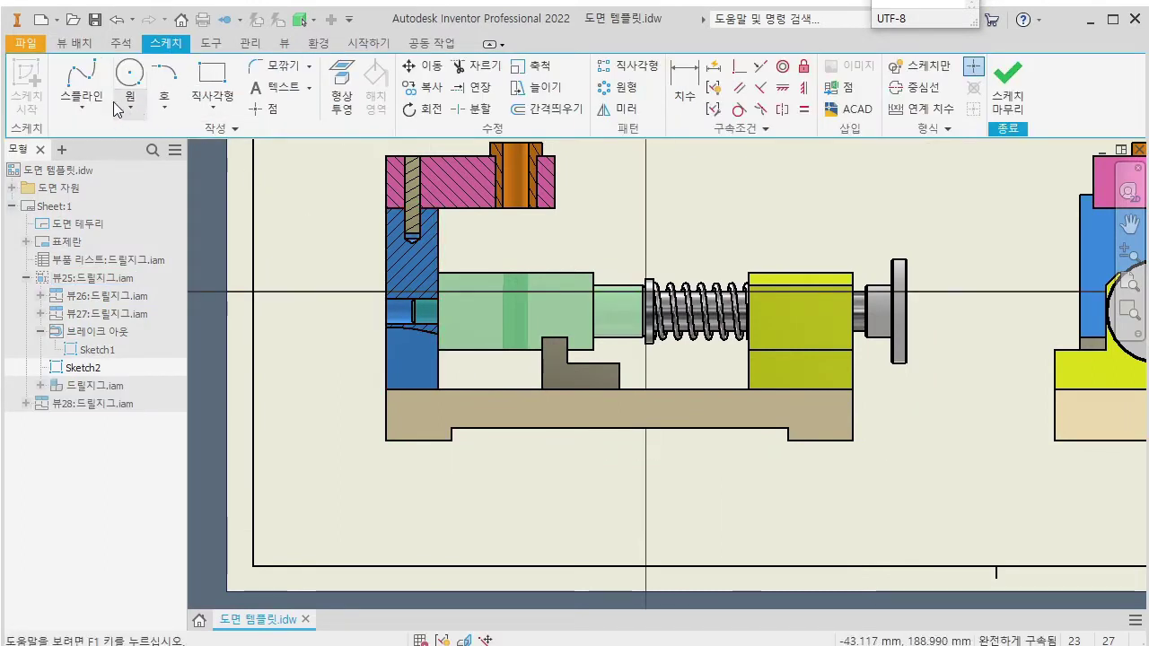
pyautogui.click(82, 82)
pyautogui.scroll(-5, 368, 375)
pyautogui.click(300, 331)
pyautogui.click(413, 279)
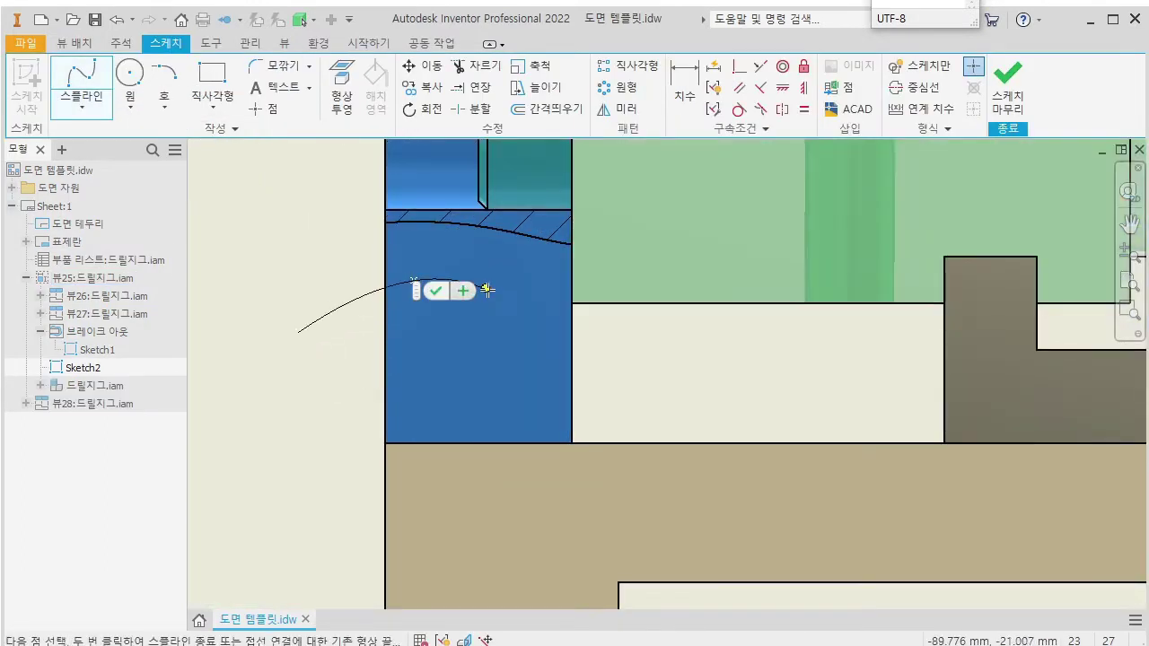
pyautogui.click(510, 300)
pyautogui.click(644, 371)
pyautogui.moveTo(668, 414); pyautogui.dragTo(655, 213, button='middle')
pyautogui.click(680, 359)
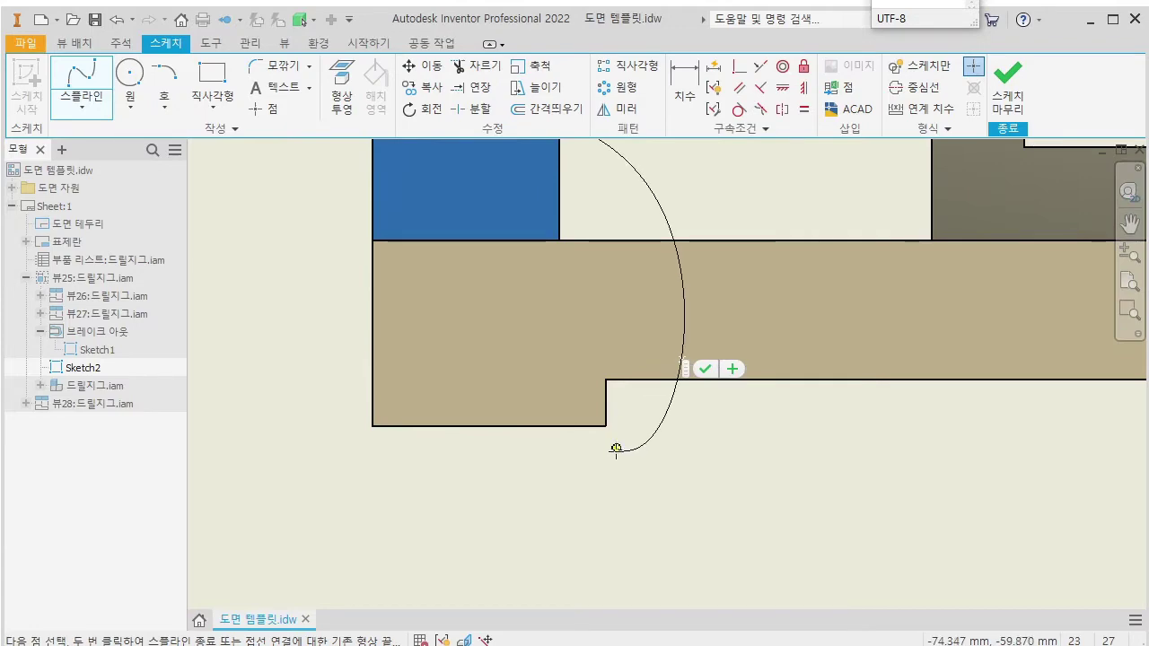
pyautogui.click(398, 477)
pyautogui.click(295, 396)
pyautogui.scroll(2, 284, 311)
pyautogui.scroll(2, 283, 311)
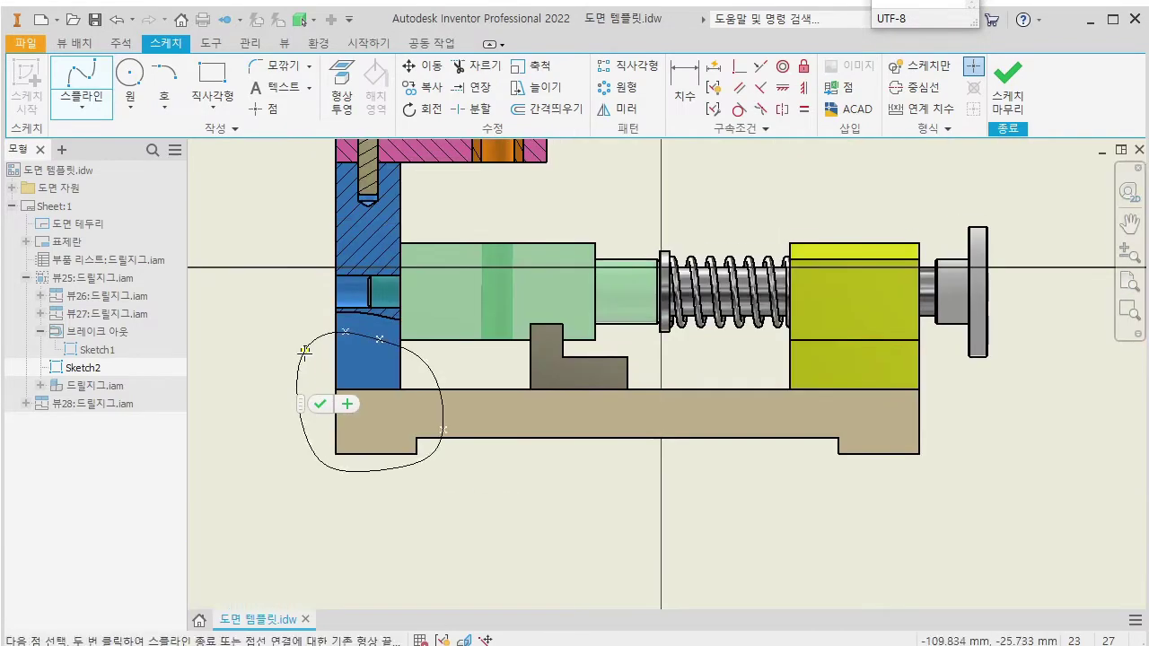
pyautogui.click(304, 351)
pyautogui.click(1014, 96)
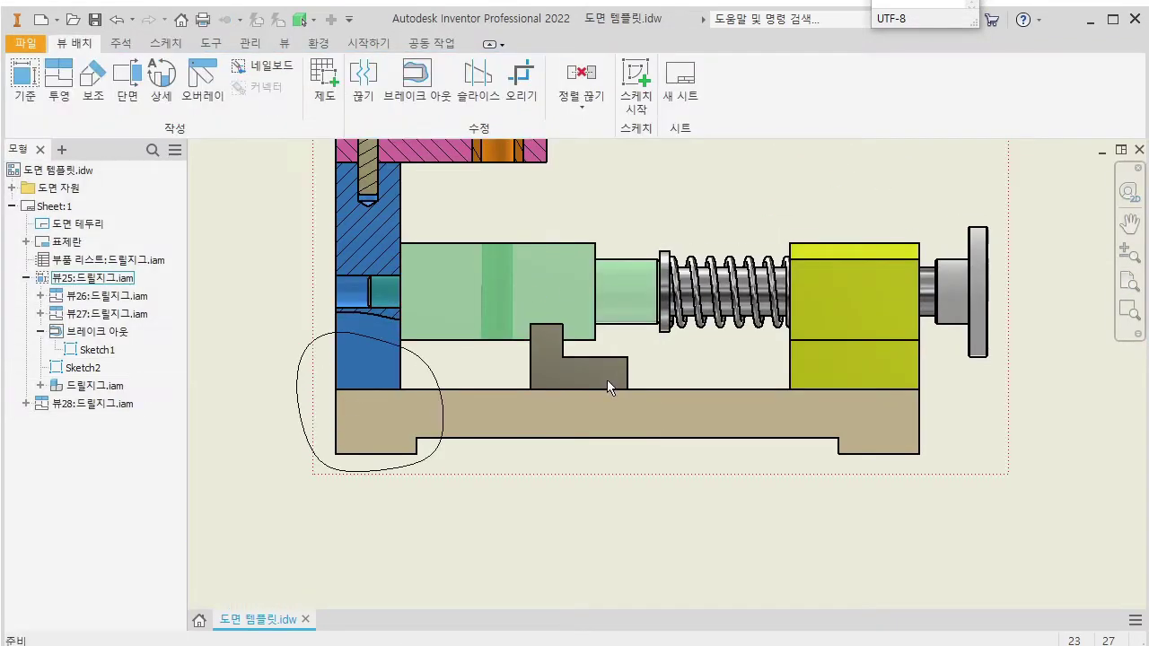
# Examine the front, top and side views for a depth reference for the break-out at the base.
pyautogui.scroll(2, 607, 380)
pyautogui.scroll(-1, 584, 373)
pyautogui.scroll(2, 549, 357)
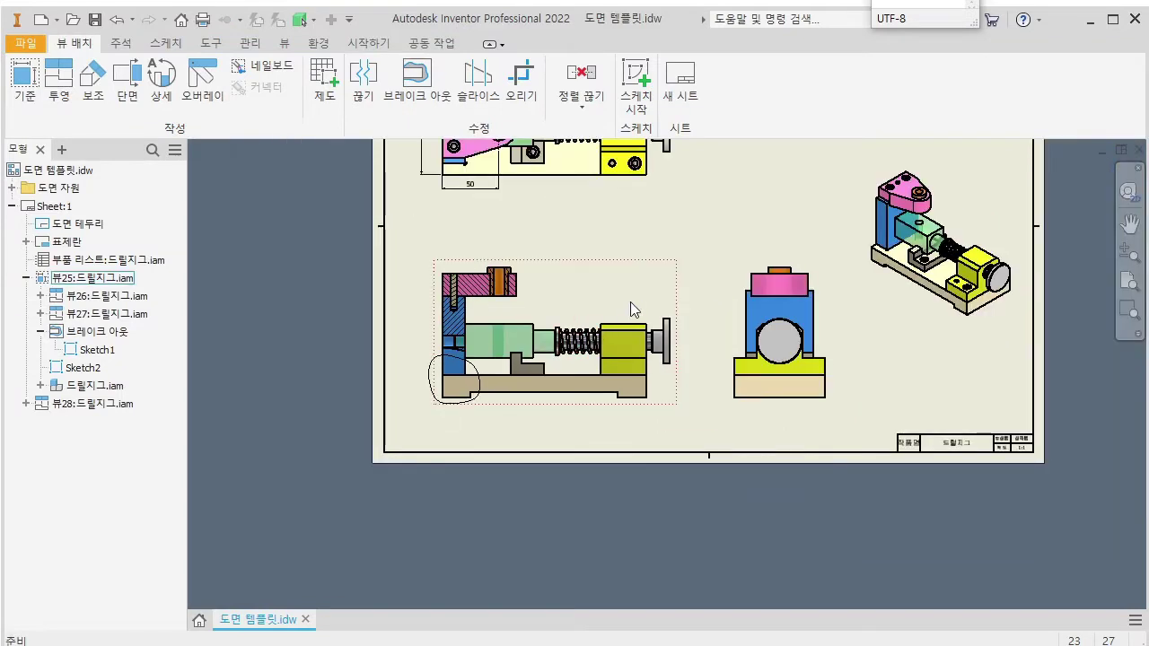
pyautogui.moveTo(638, 311)
pyautogui.mouseDown(button='middle')
pyautogui.moveTo(615, 326)
pyautogui.moveTo(646, 313)
pyautogui.mouseUp(button='middle')
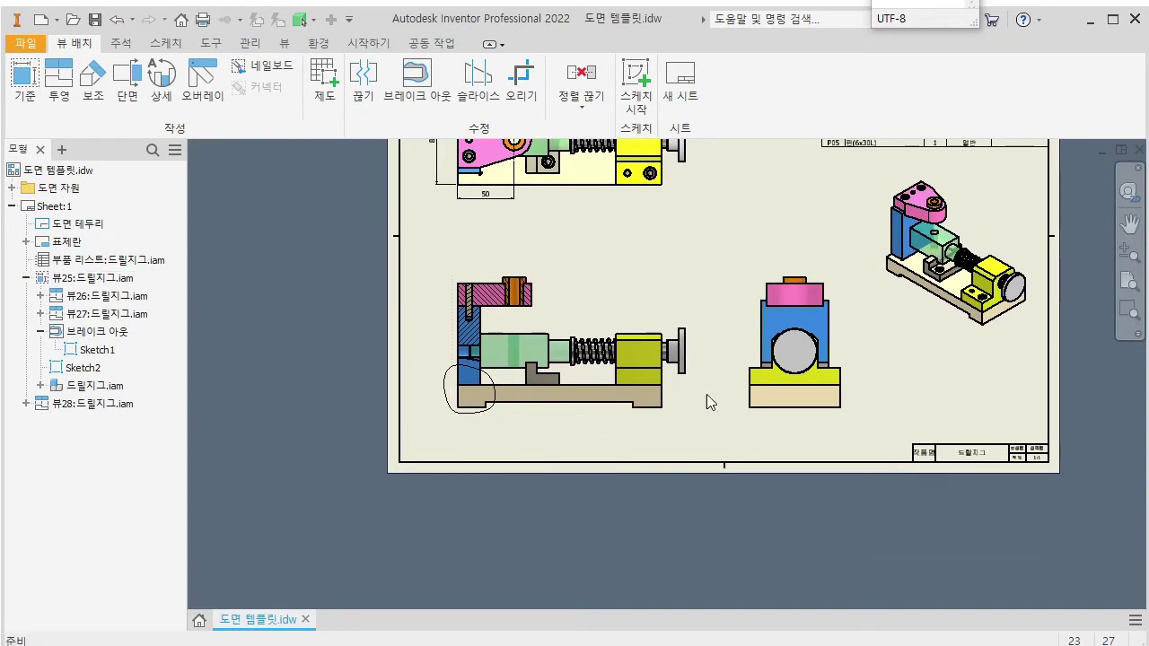
pyautogui.scroll(-3, 769, 415)
pyautogui.scroll(2, 583, 444)
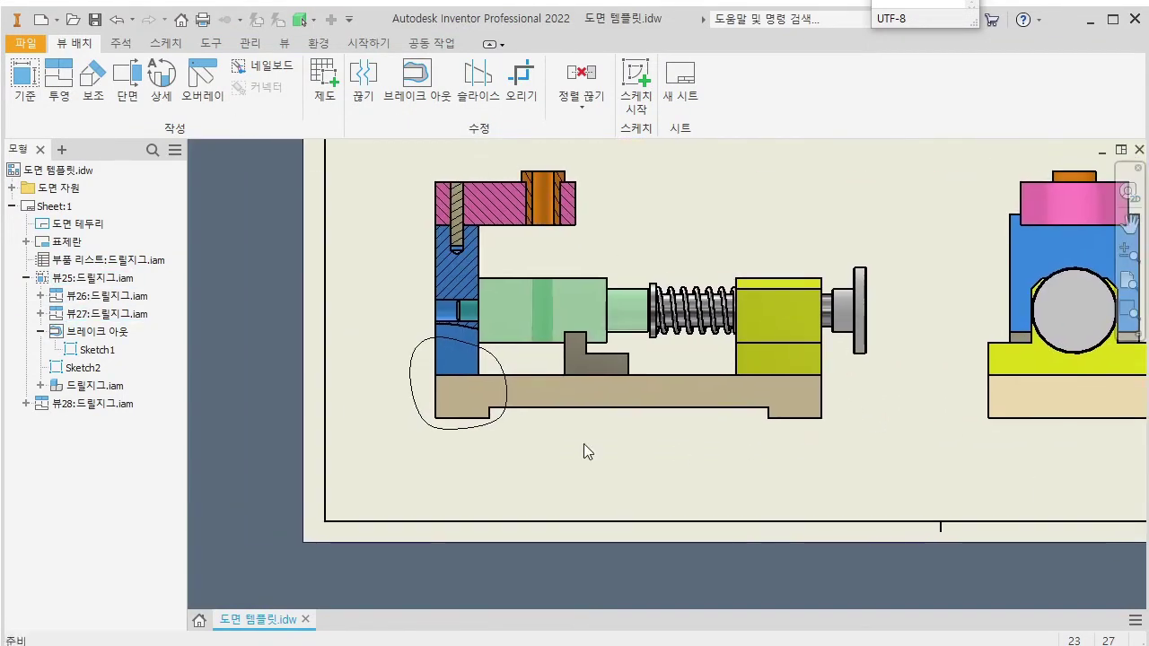
pyautogui.scroll(2, 469, 386)
pyautogui.scroll(1, 539, 395)
pyautogui.moveTo(592, 269); pyautogui.dragTo(607, 413, button='middle')
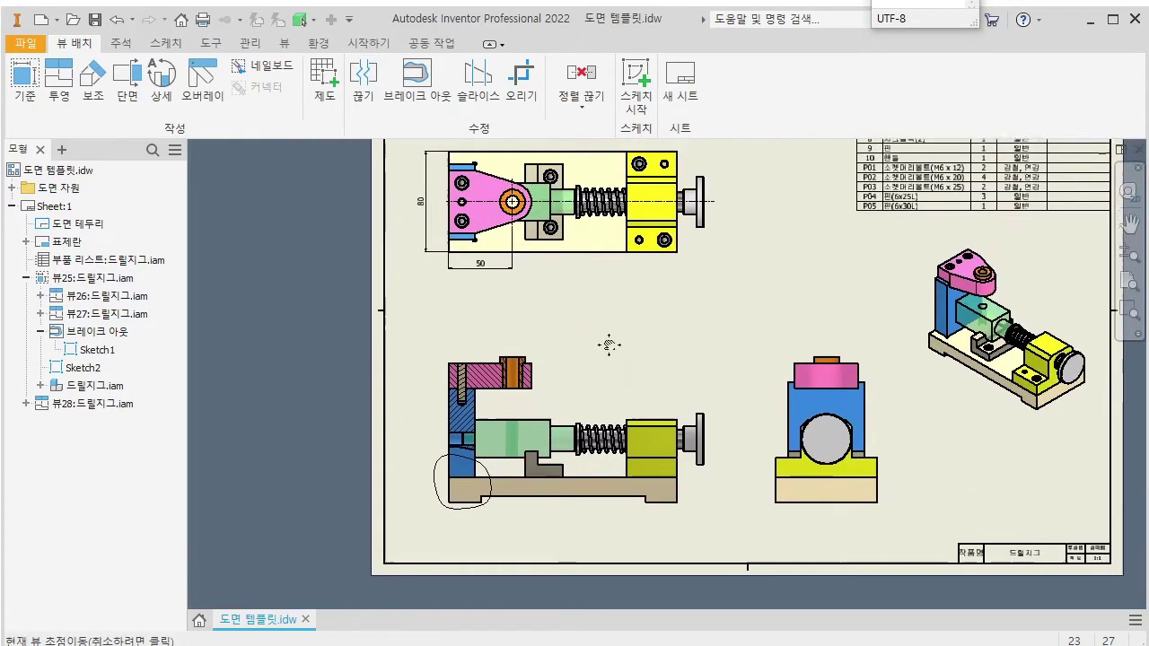
pyautogui.moveTo(656, 450); pyautogui.dragTo(683, 404, button='middle')
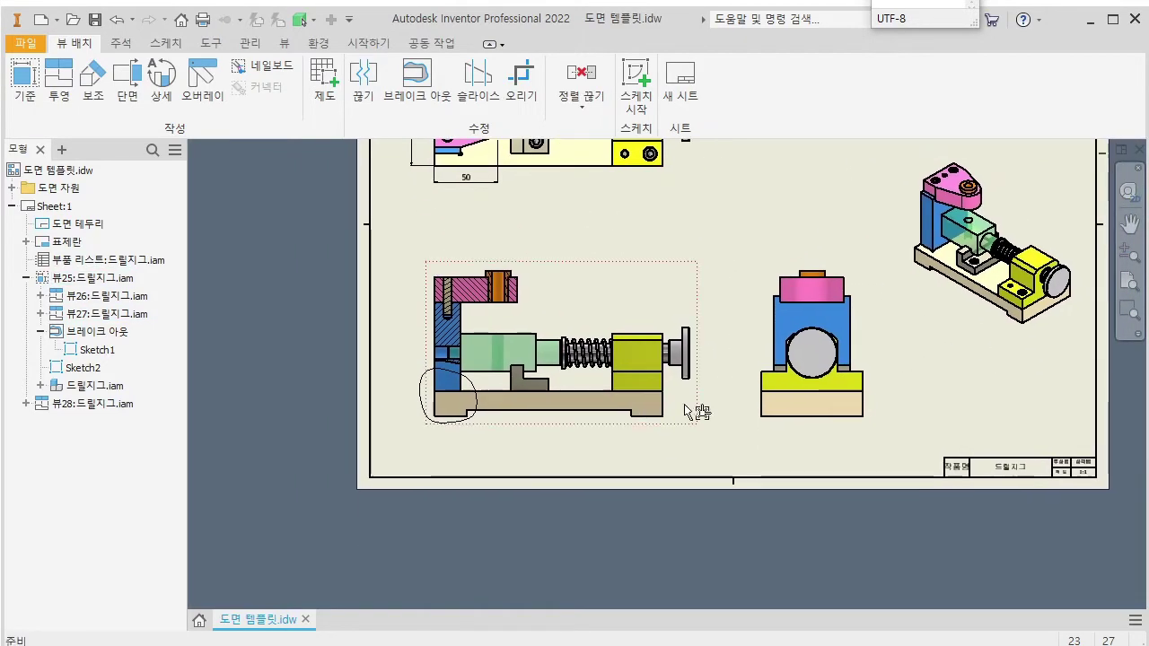
pyautogui.moveTo(765, 321); pyautogui.dragTo(697, 350, button='middle')
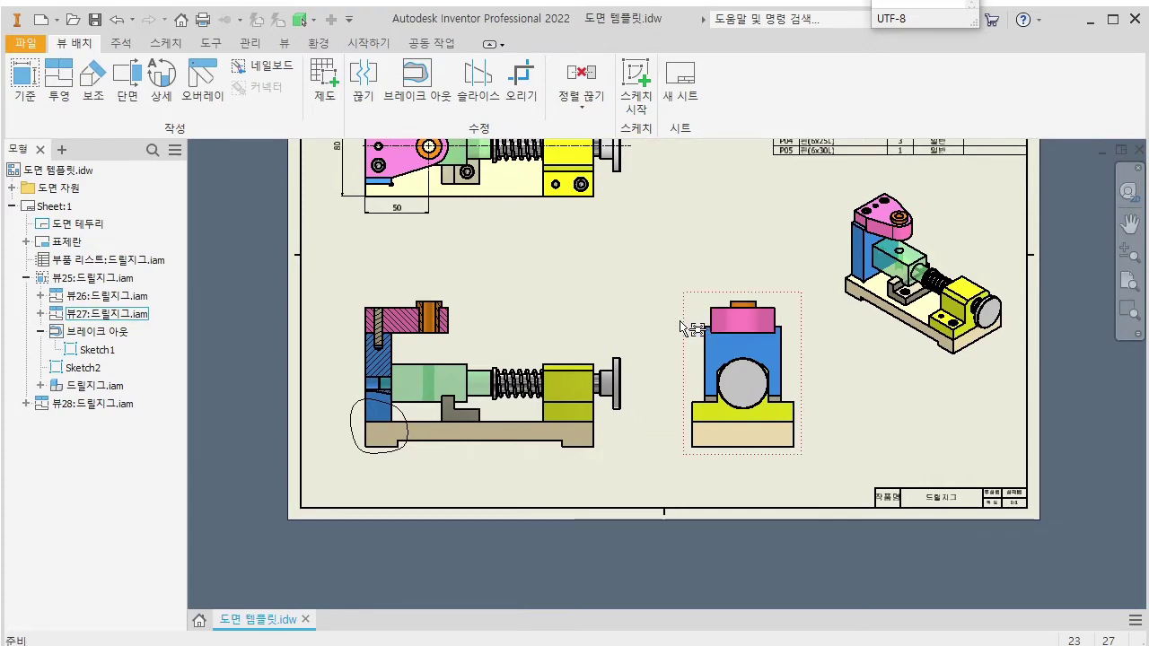
pyautogui.moveTo(563, 304); pyautogui.dragTo(646, 338, button='middle')
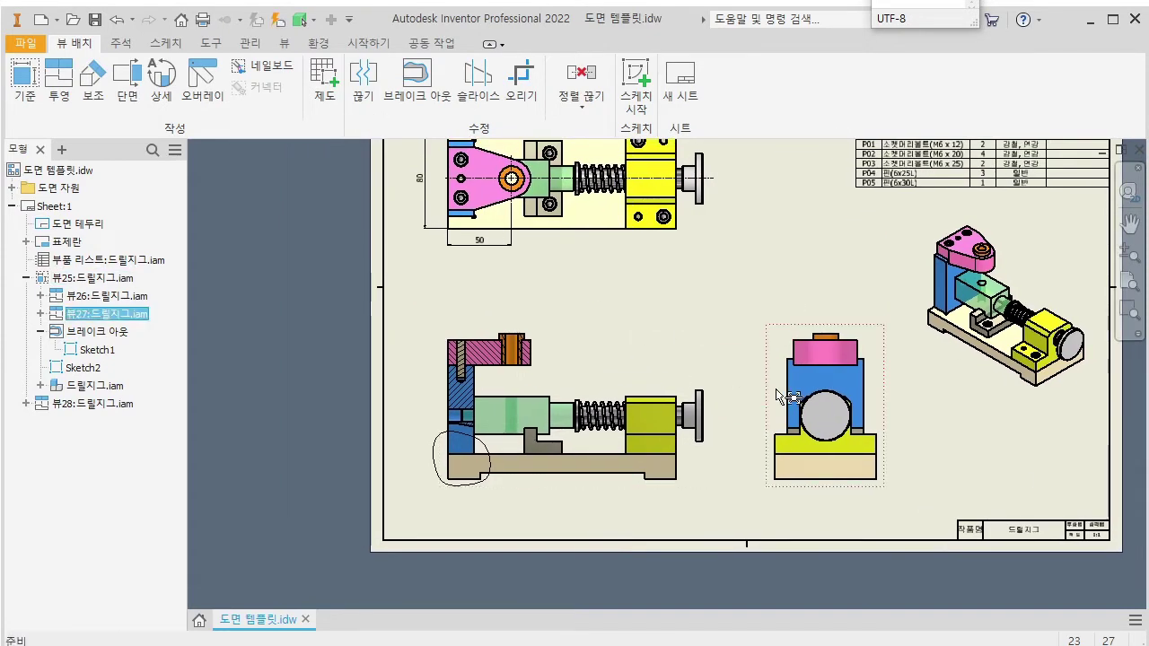
# Change the side view's display style to show hidden lines, independent of the base view's style.
pyautogui.doubleClick(777, 393)
pyautogui.click(362, 129)
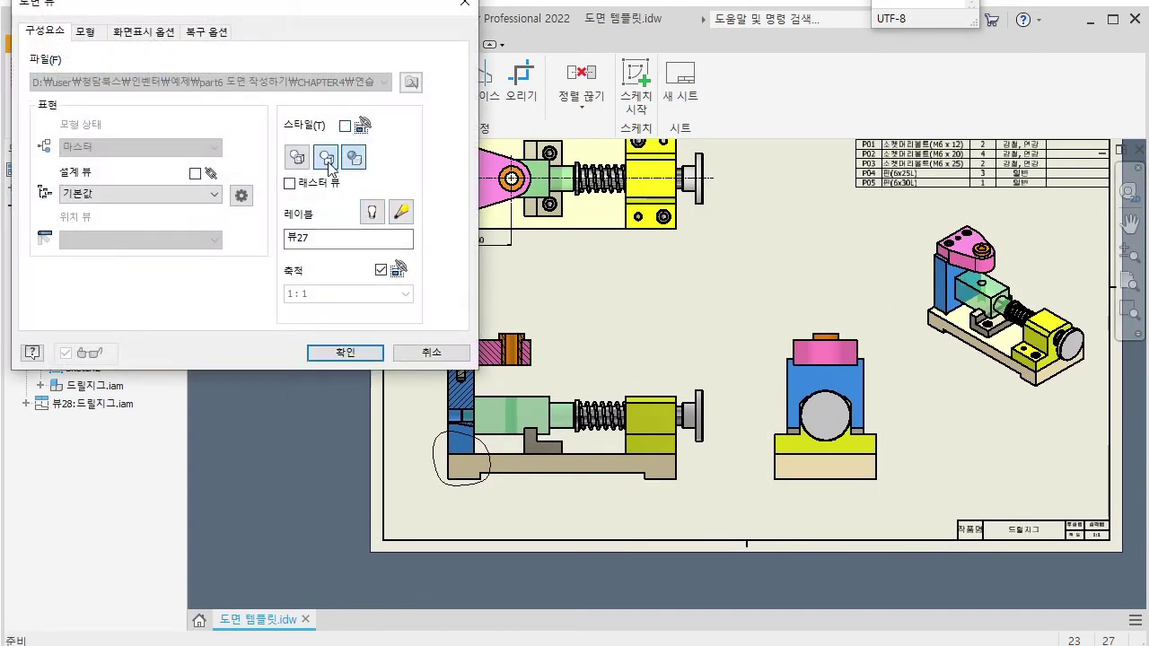
pyautogui.click(344, 353)
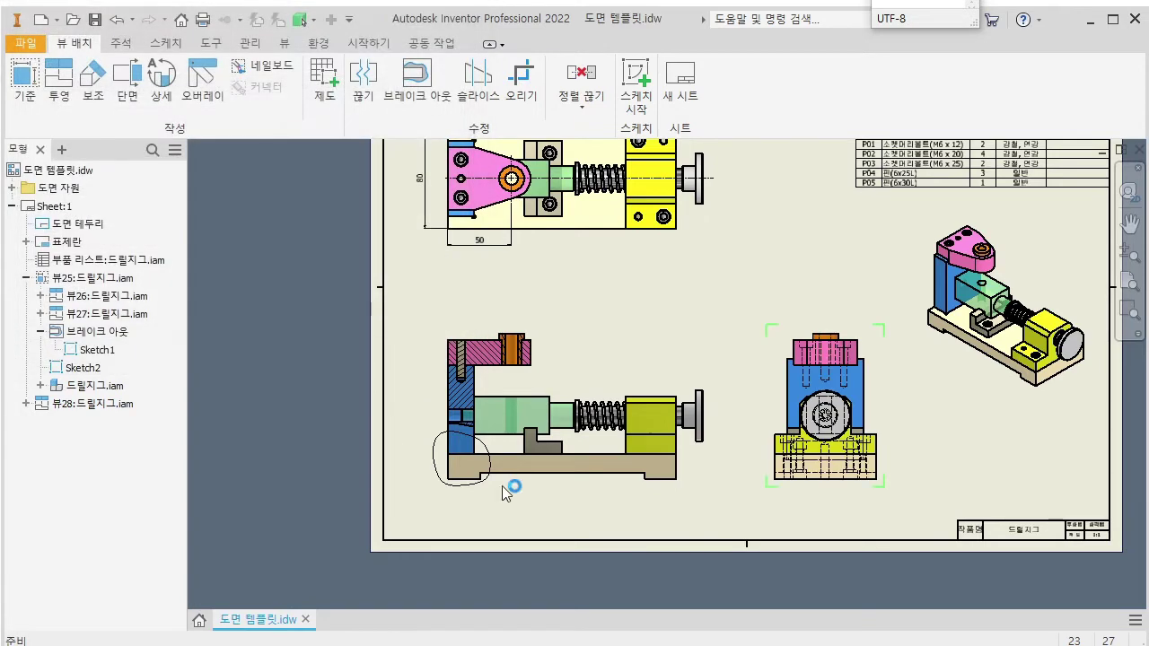
# Try to create a front view break-out from the lower spline, with its depth start point on the outer pin hole in the side view.
pyautogui.scroll(-5, 783, 485)
pyautogui.moveTo(785, 490); pyautogui.dragTo(961, 565, button='middle')
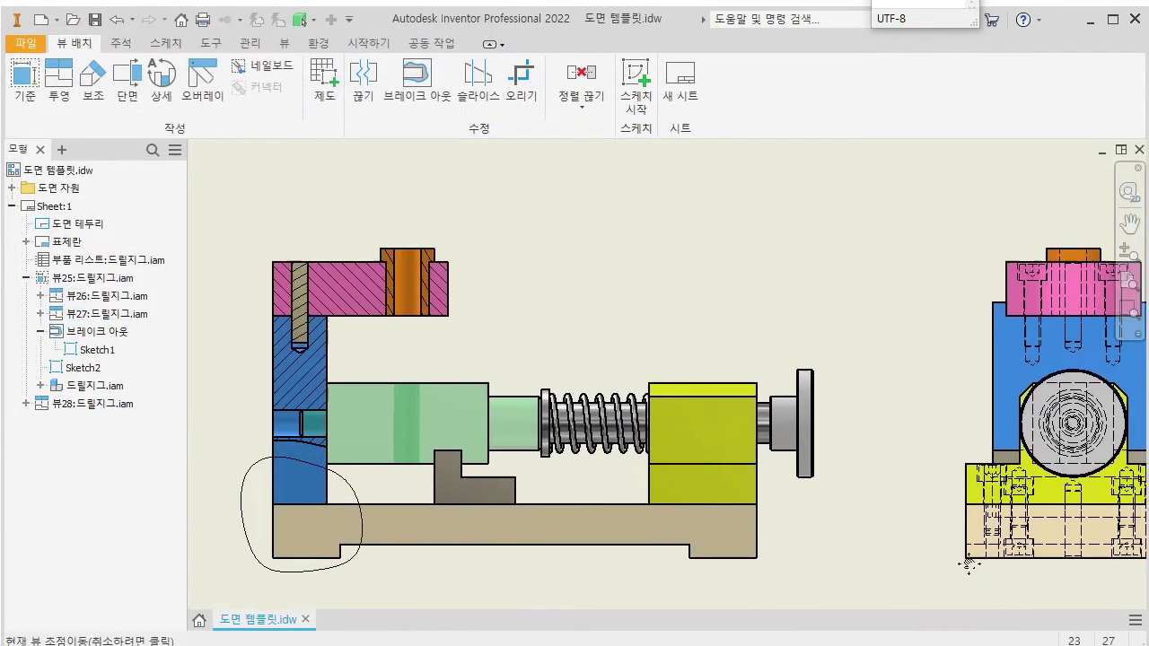
pyautogui.scroll(-4, 952, 485)
pyautogui.scroll(5, 891, 456)
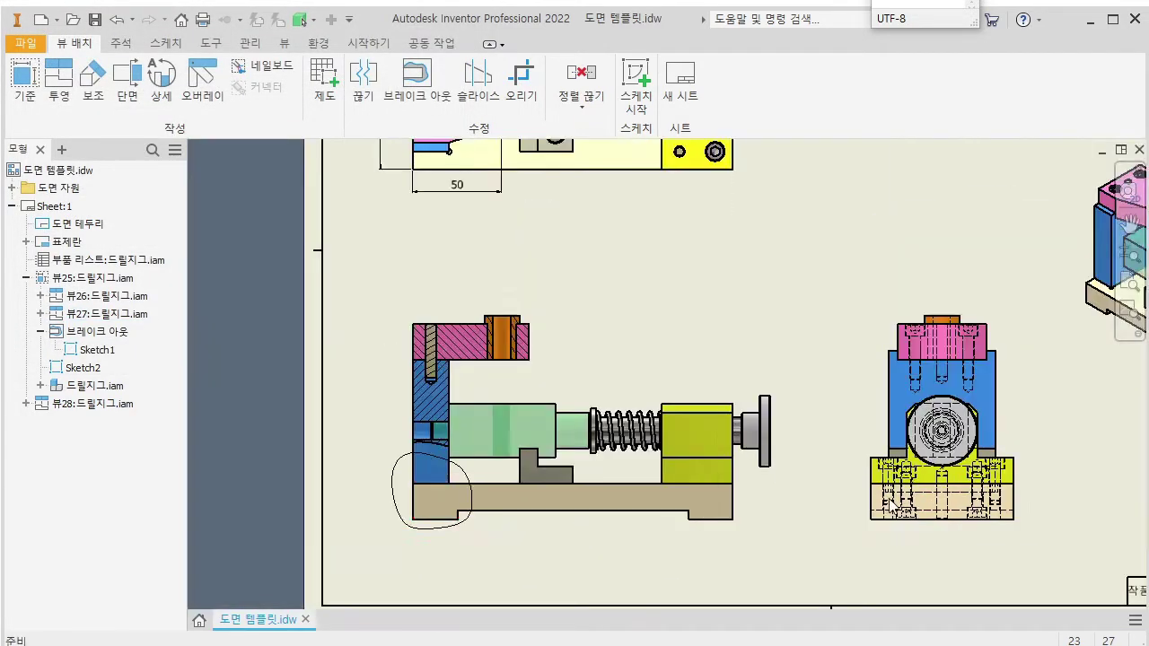
pyautogui.moveTo(487, 474); pyautogui.dragTo(539, 477, button='middle')
pyautogui.click(418, 81)
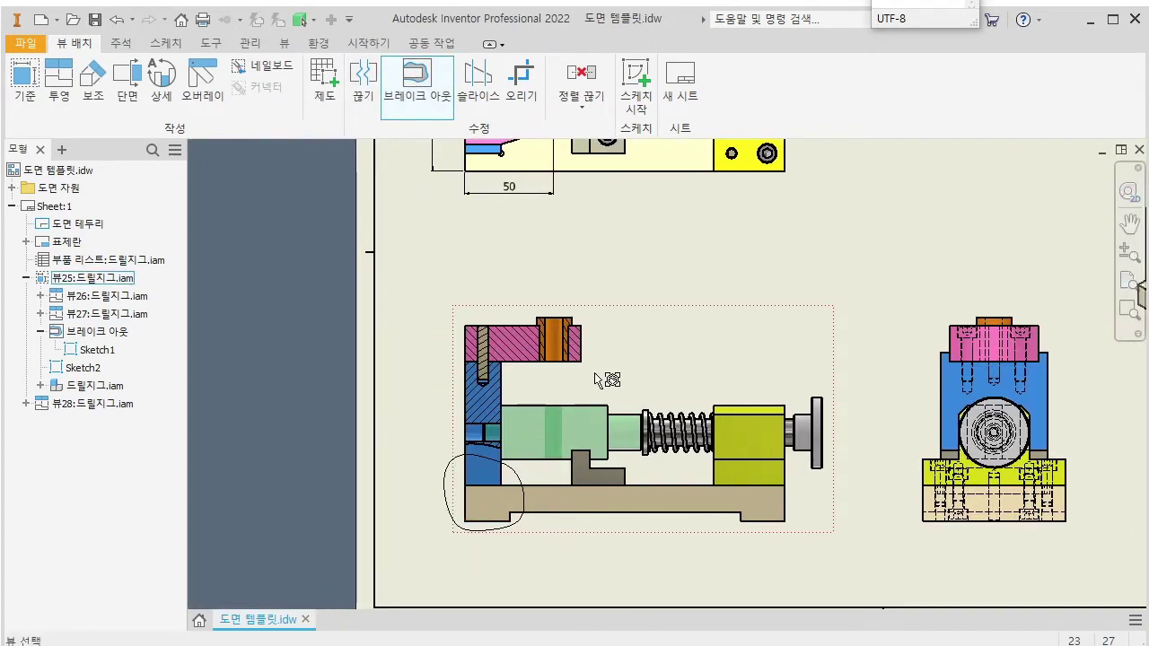
pyautogui.click(627, 368)
pyautogui.scroll(-3, 548, 539)
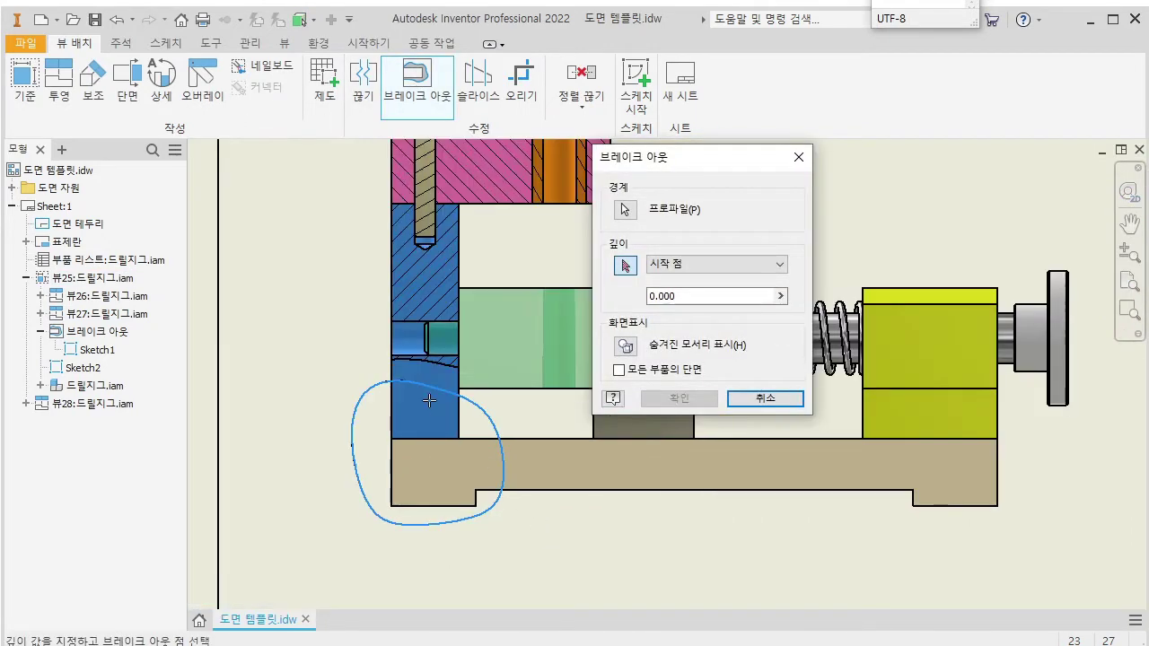
pyautogui.moveTo(510, 525); pyautogui.dragTo(215, 475, button='middle')
pyautogui.scroll(-3, 512, 580)
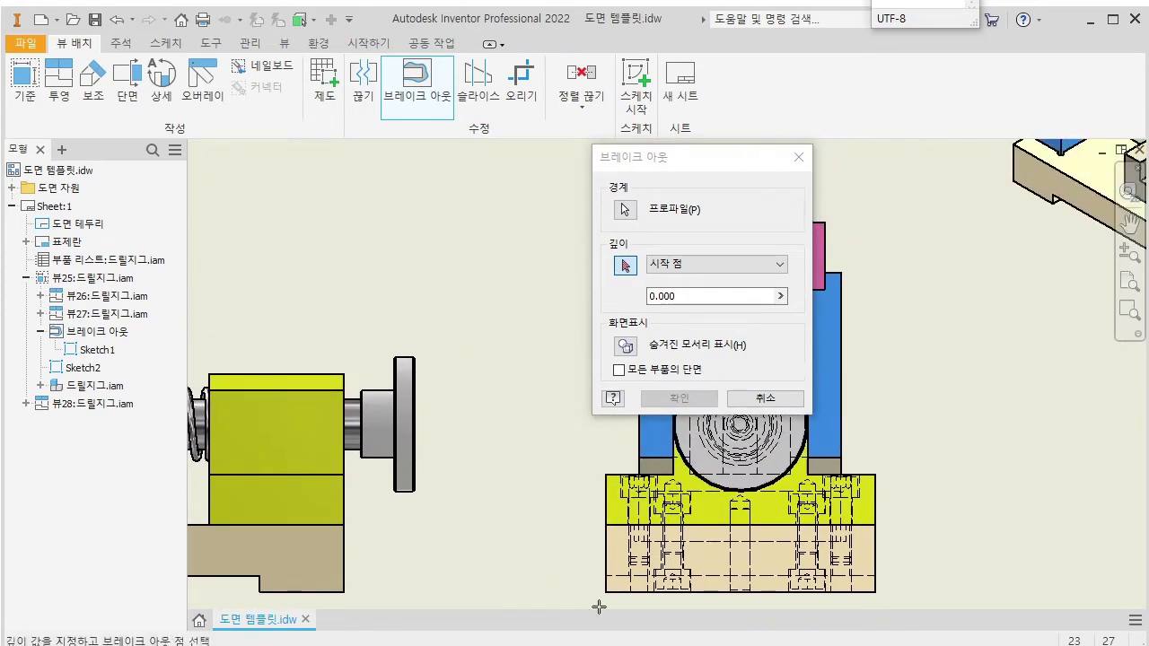
pyautogui.moveTo(639, 596); pyautogui.dragTo(449, 526, button='middle')
pyautogui.scroll(-3, 449, 526)
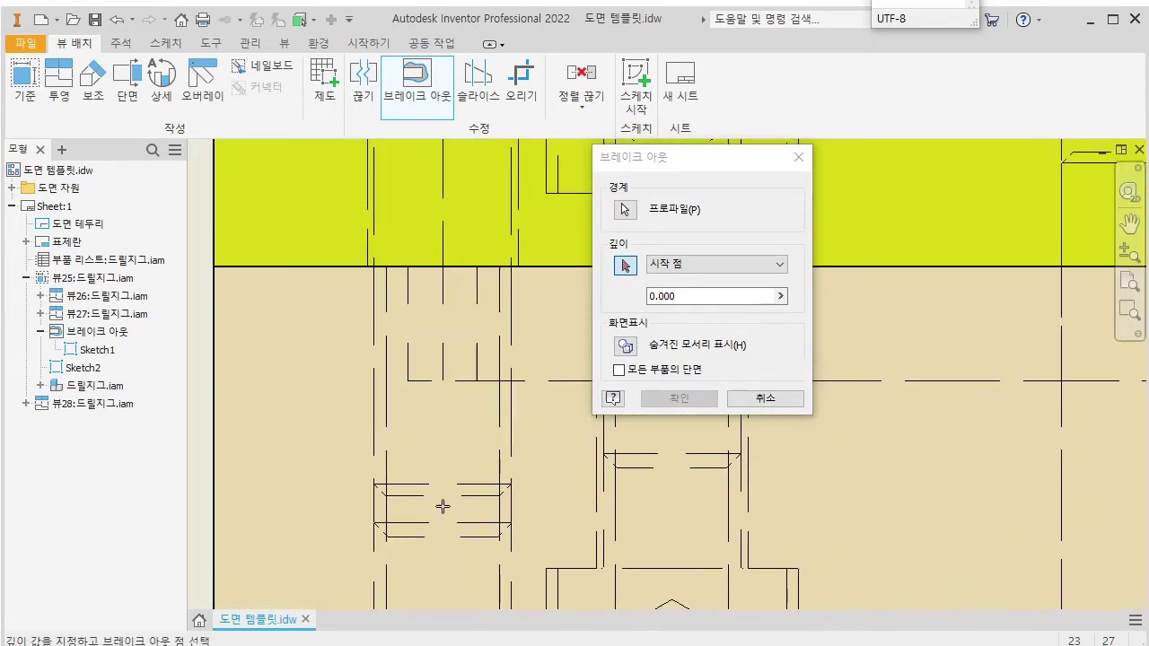
pyautogui.click(444, 496)
pyautogui.scroll(5, 564, 489)
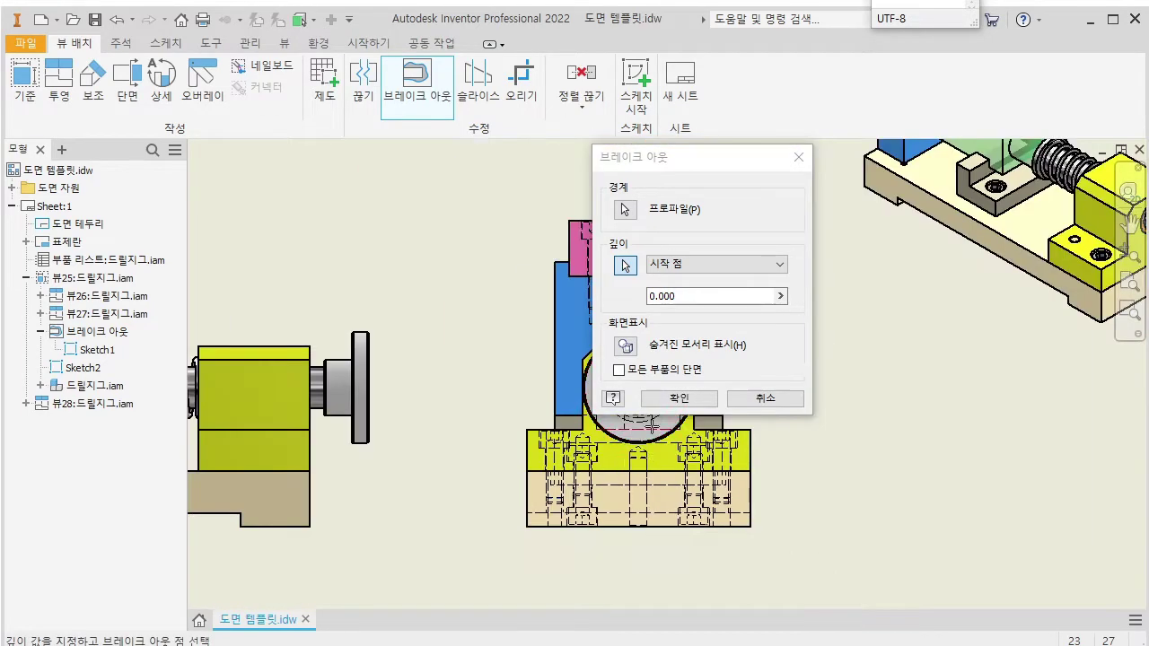
pyautogui.click(679, 398)
# Check the sectioned base in the front view and undo the last break-out section.
pyautogui.scroll(4, 680, 492)
pyautogui.scroll(-3, 436, 492)
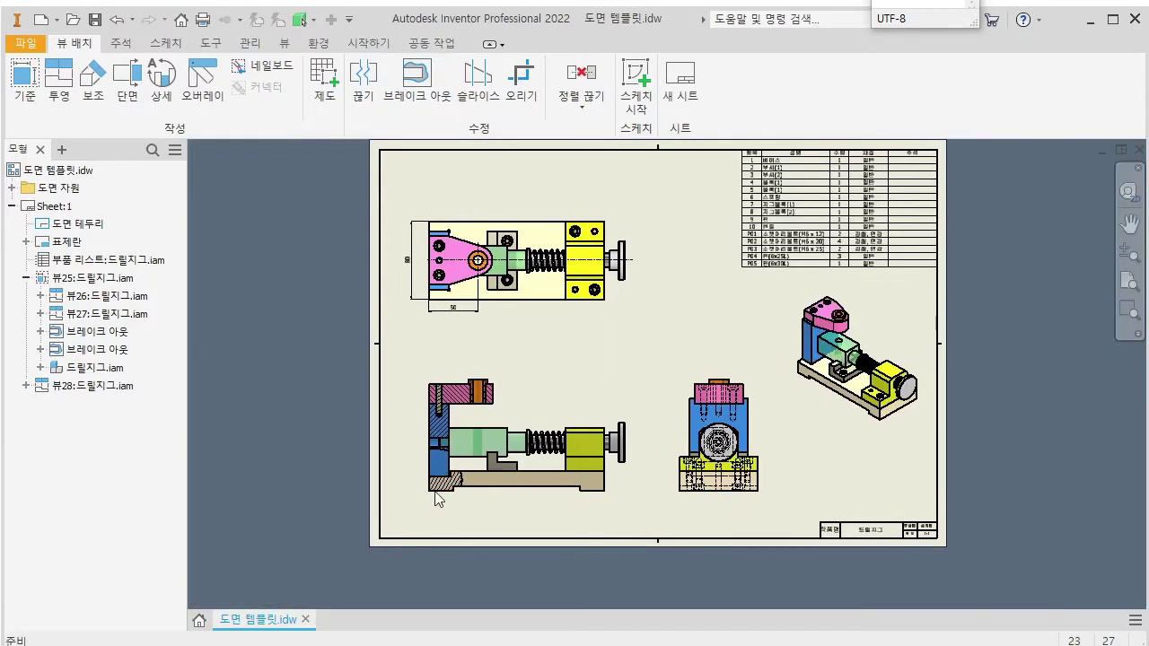
pyautogui.moveTo(835, 520); pyautogui.dragTo(700, 531, button='middle')
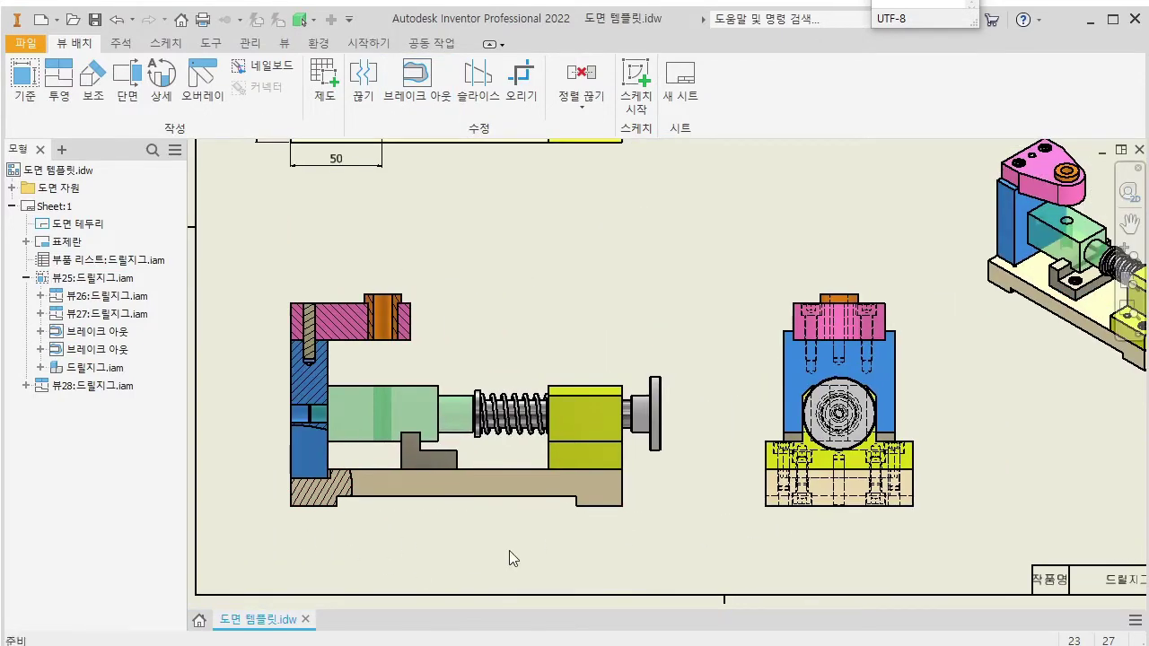
pyautogui.scroll(-3, 768, 534)
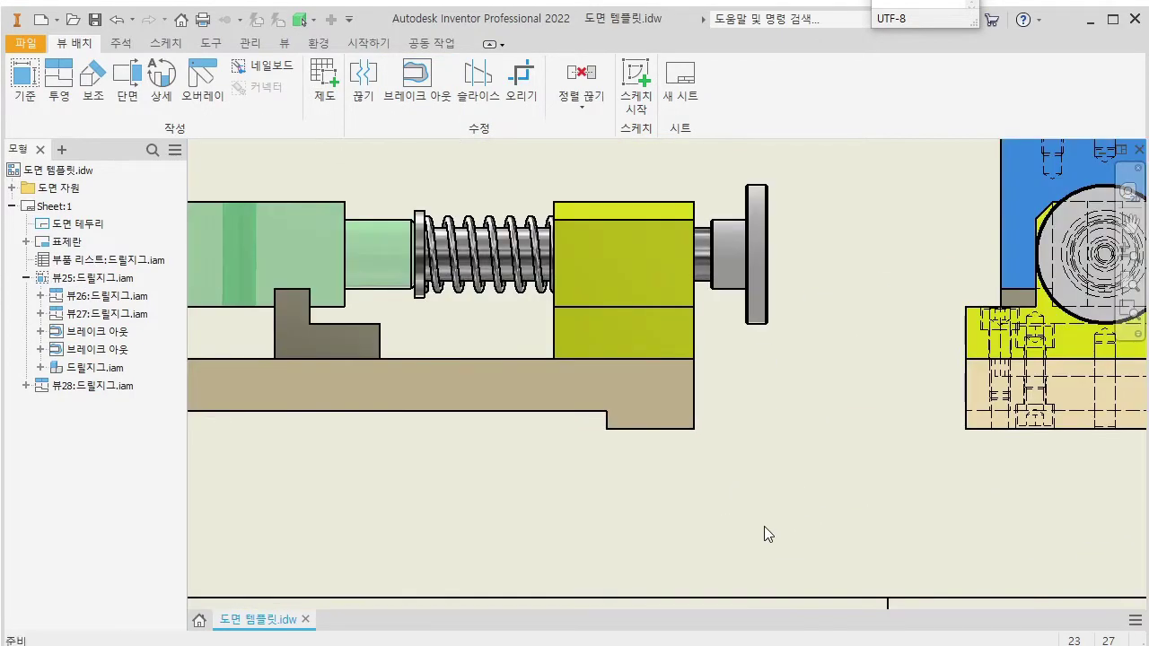
pyautogui.scroll(2, 764, 535)
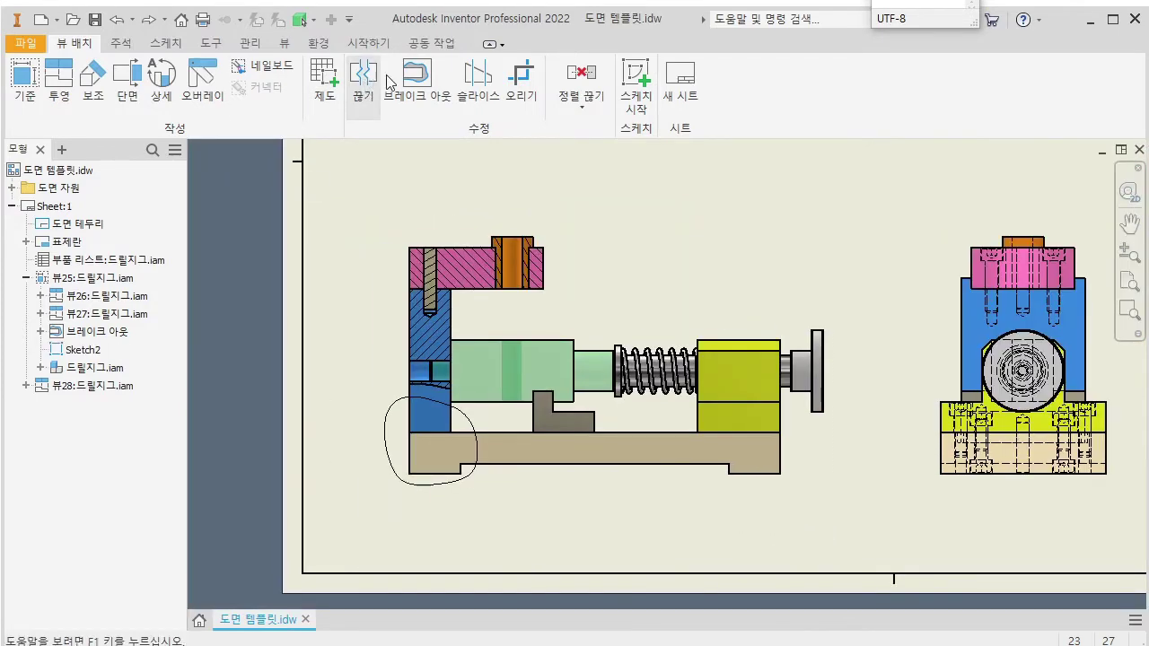
# Create a break-out section in the front view from the lower spline, with its depth start point at the socket bolt head's center in the side view.
pyautogui.click(416, 79)
pyautogui.click(537, 282)
pyautogui.scroll(-5, 782, 511)
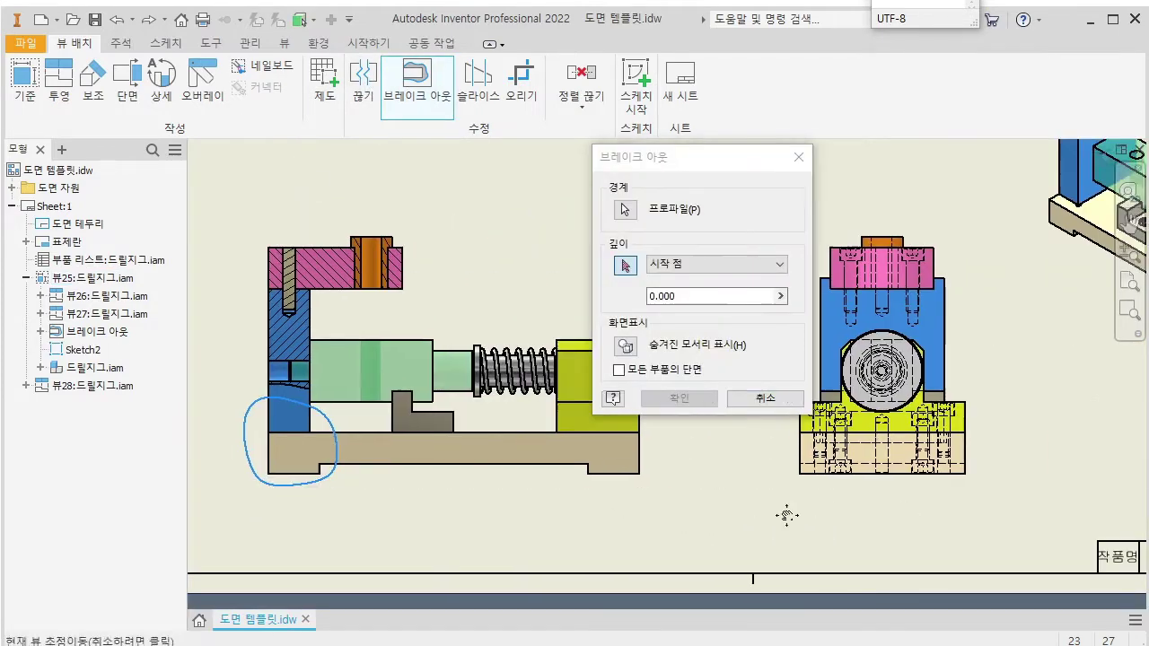
pyautogui.scroll(5, 809, 485)
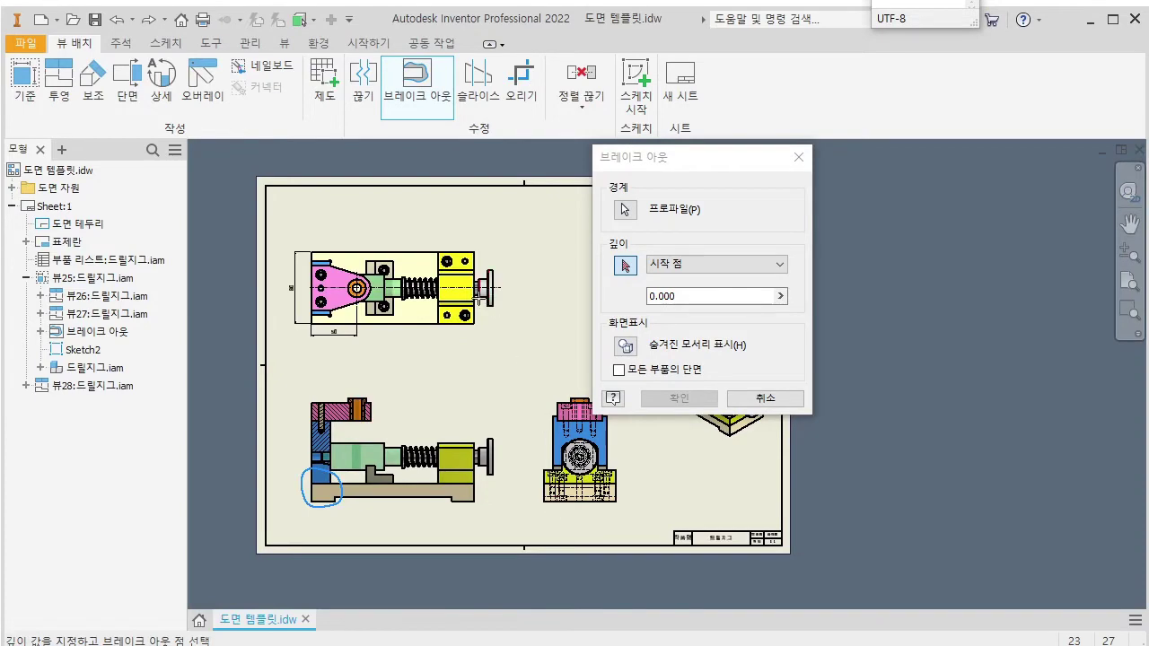
pyautogui.scroll(-2, 457, 410)
pyautogui.scroll(2, 539, 411)
pyautogui.scroll(-5, 575, 556)
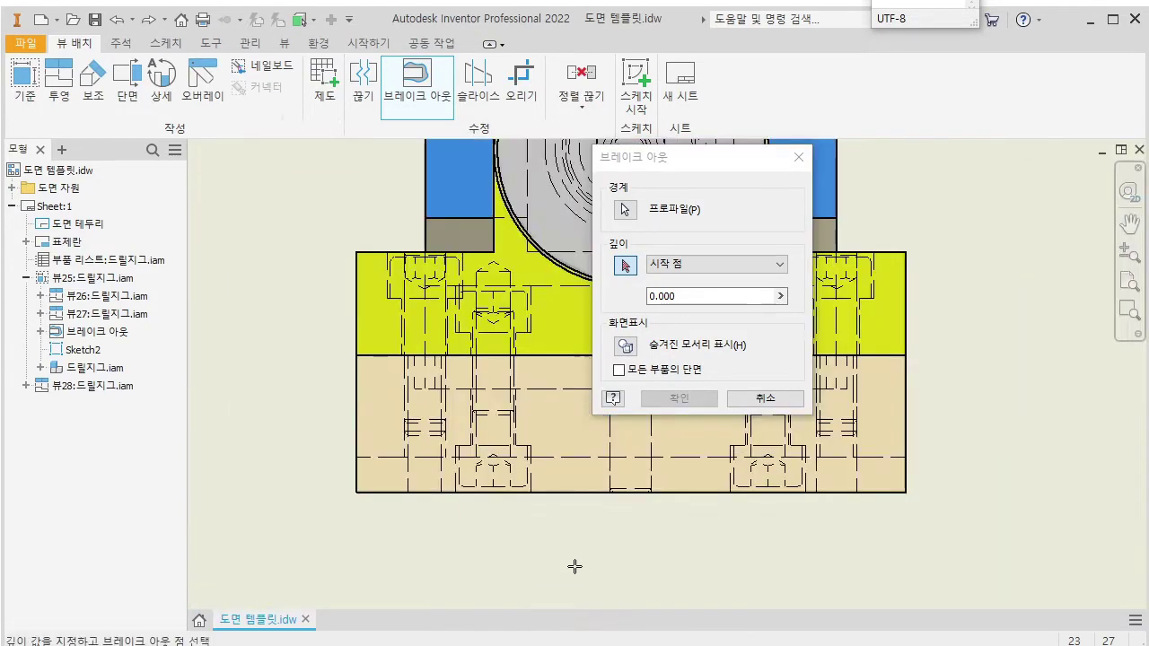
pyautogui.scroll(-3, 499, 508)
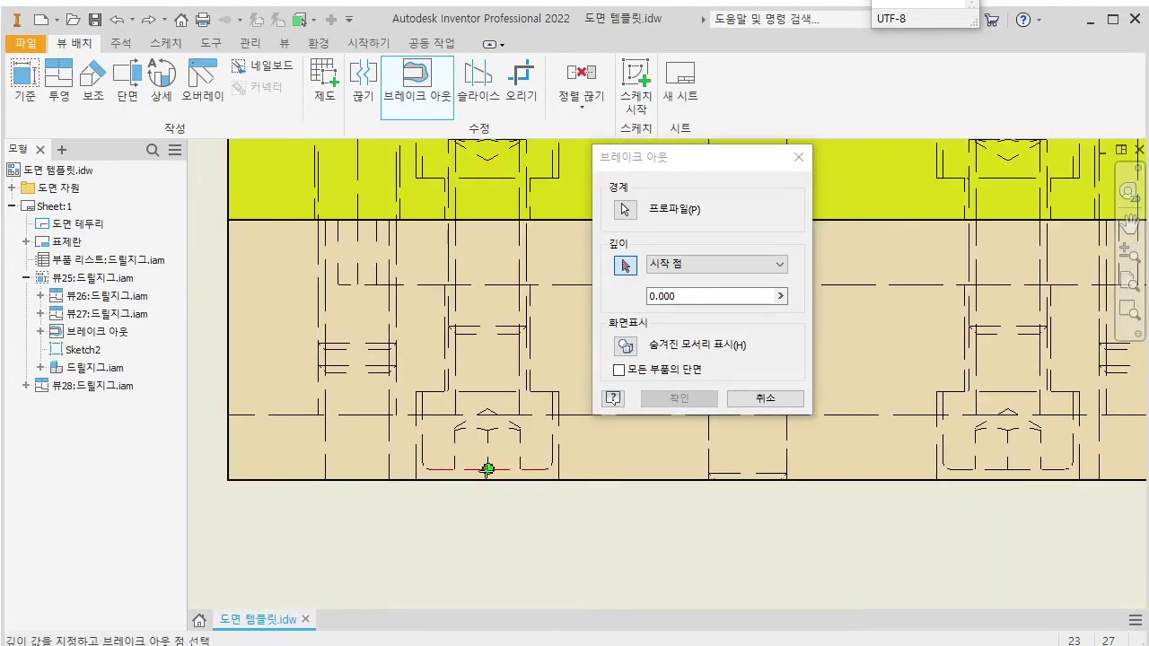
pyautogui.scroll(3, 489, 475)
pyautogui.click(678, 402)
pyautogui.scroll(4, 750, 442)
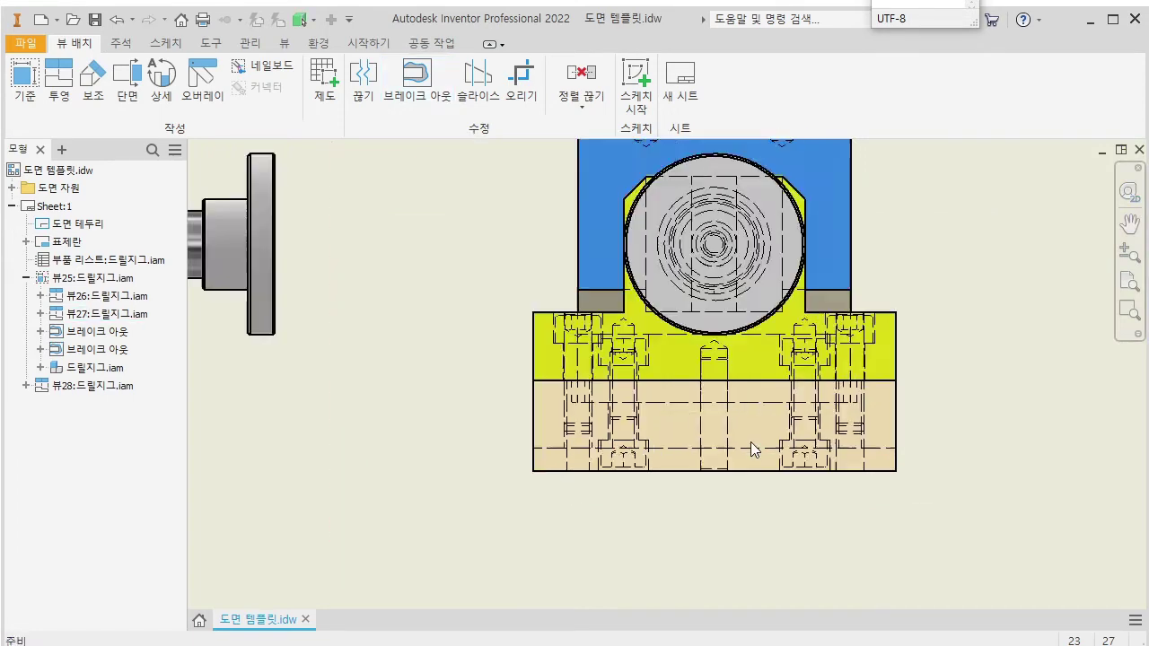
pyautogui.scroll(-6, 510, 435)
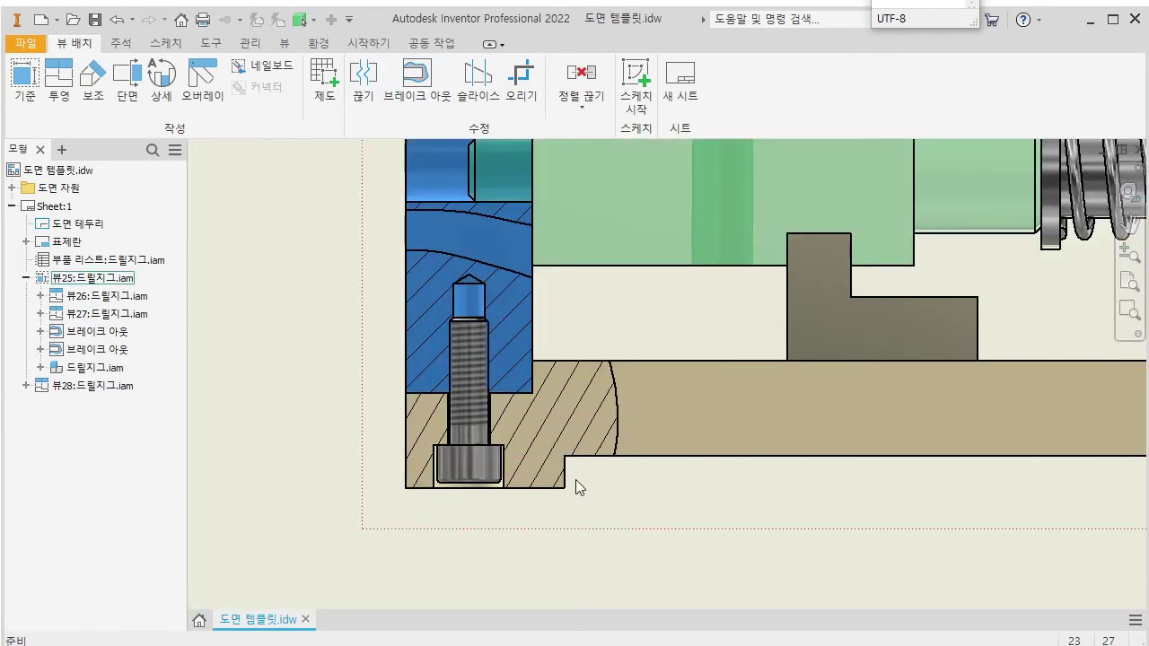
# Add bisector centerlines to the upper pin, the drill bushing and the lower socket bolt in the front view.
pyautogui.scroll(5, 582, 471)
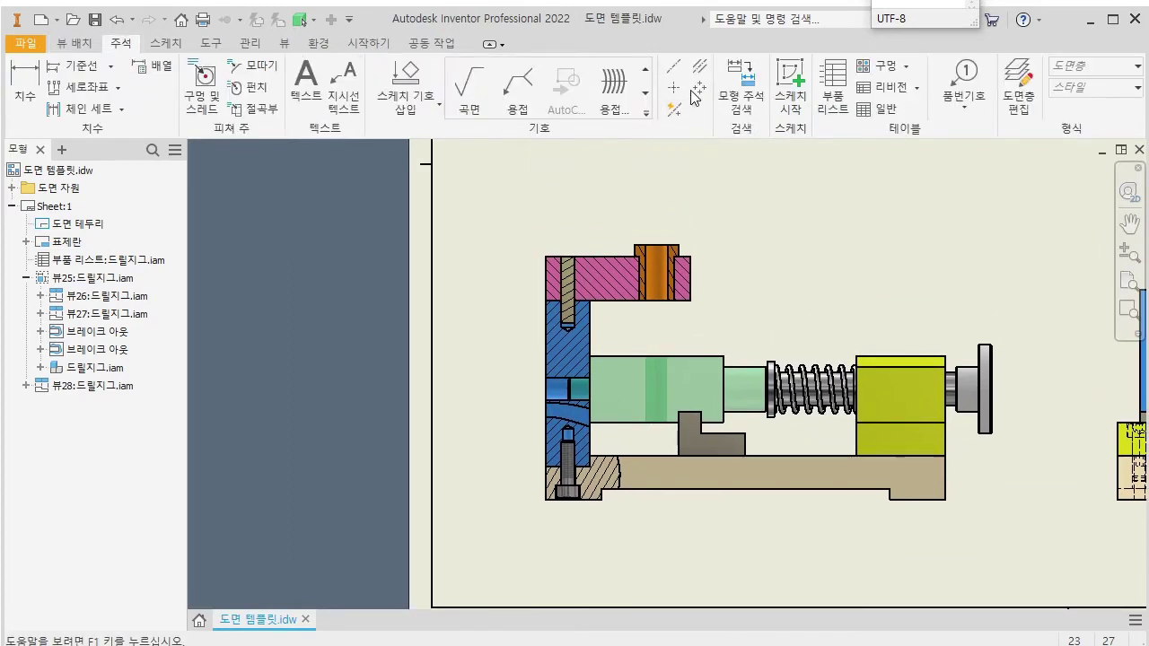
pyautogui.click(699, 70)
pyautogui.scroll(-5, 590, 259)
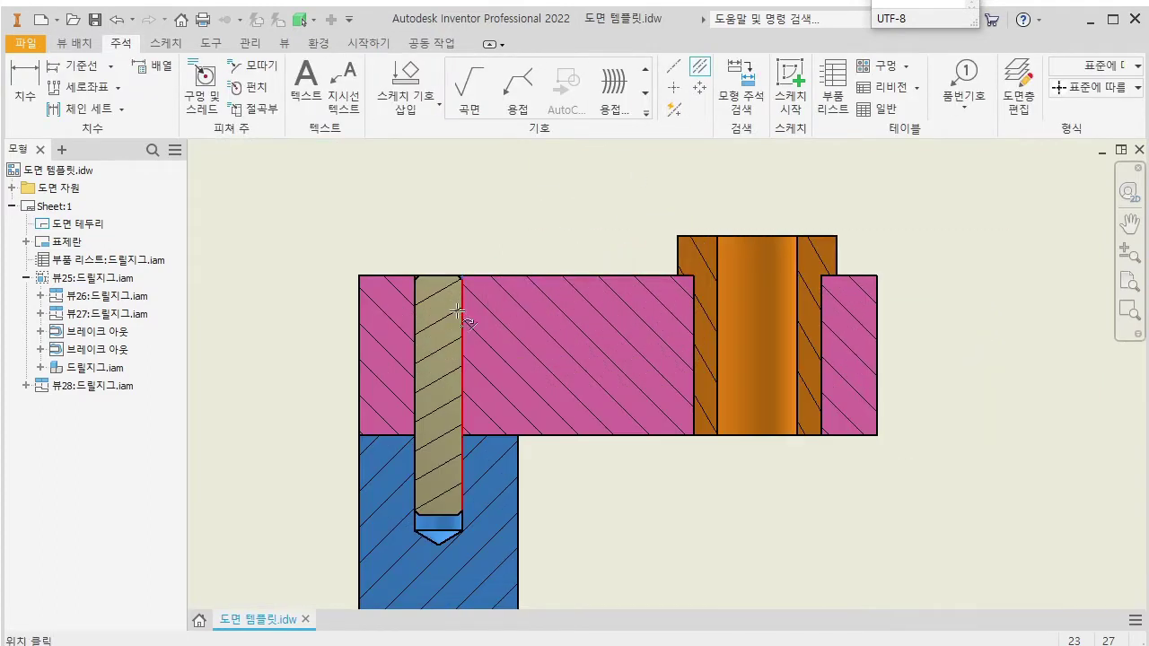
pyautogui.moveTo(416, 314); pyautogui.dragTo(474, 220, button='middle')
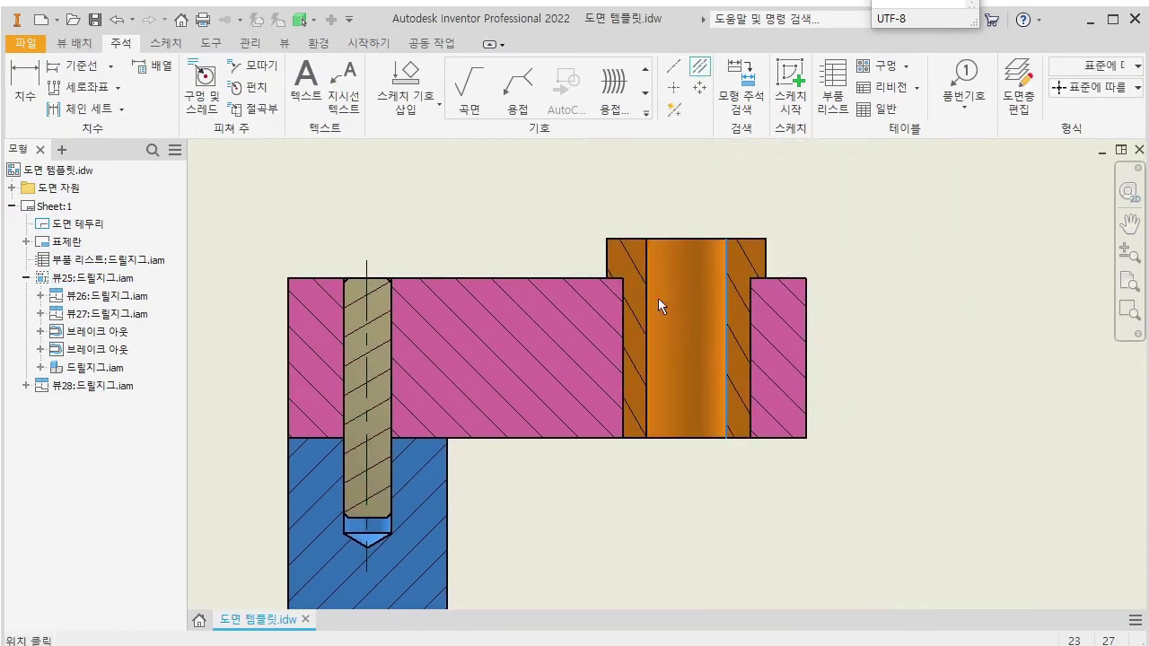
pyautogui.scroll(4, 644, 299)
pyautogui.scroll(-6, 590, 383)
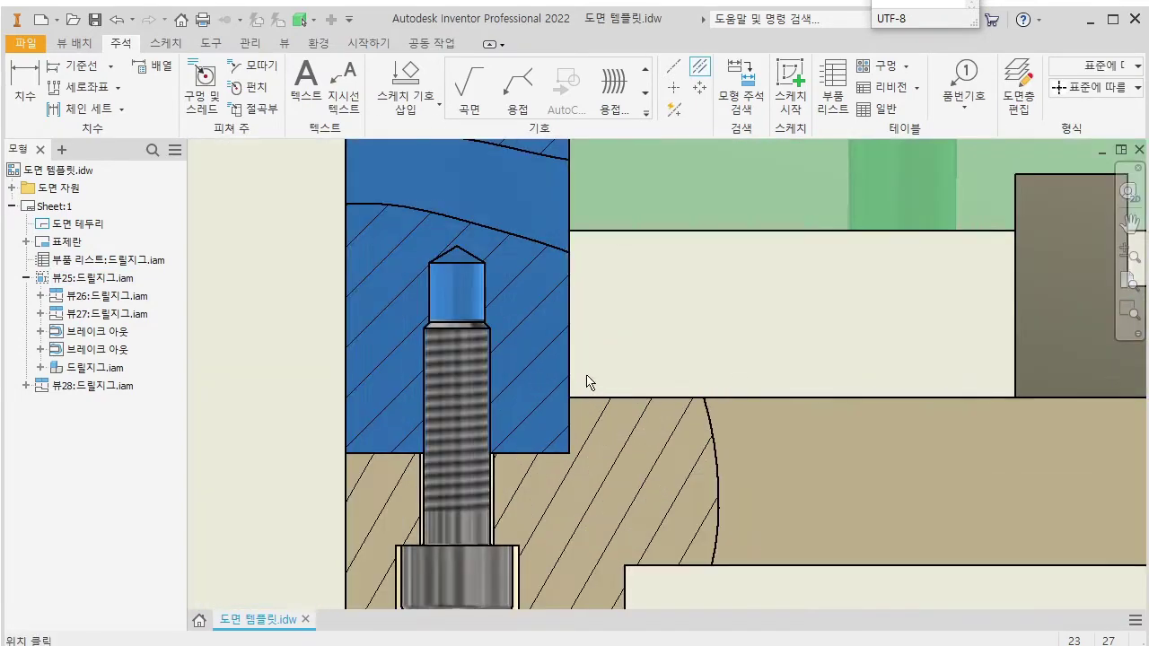
pyautogui.scroll(3, 529, 359)
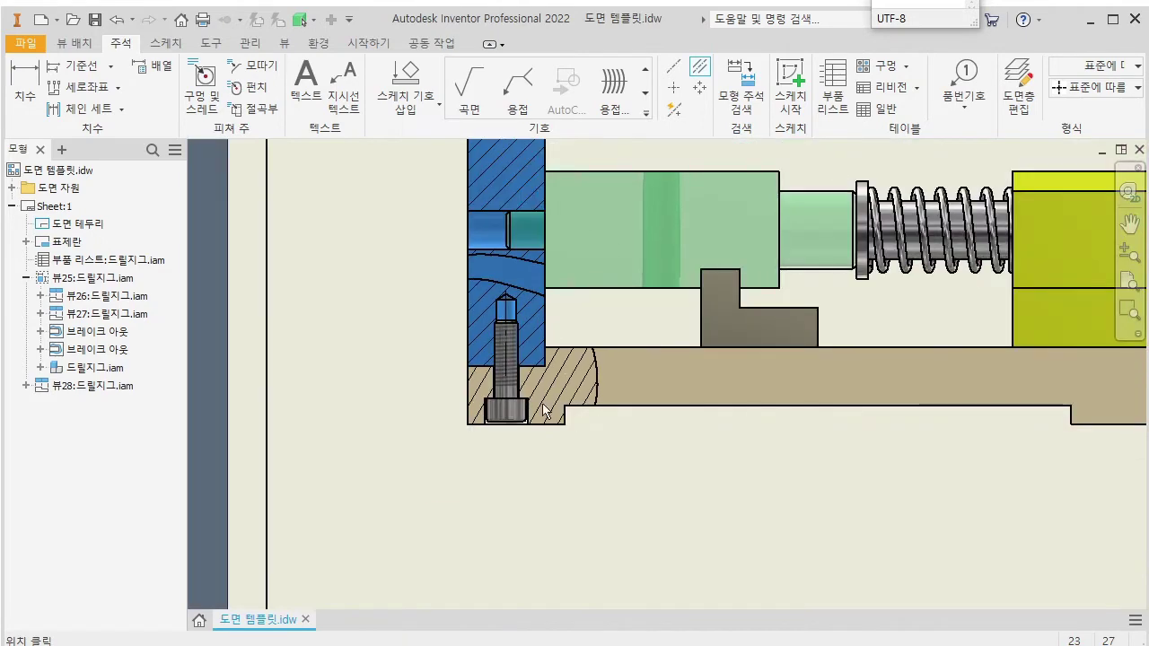
pyautogui.scroll(4, 612, 459)
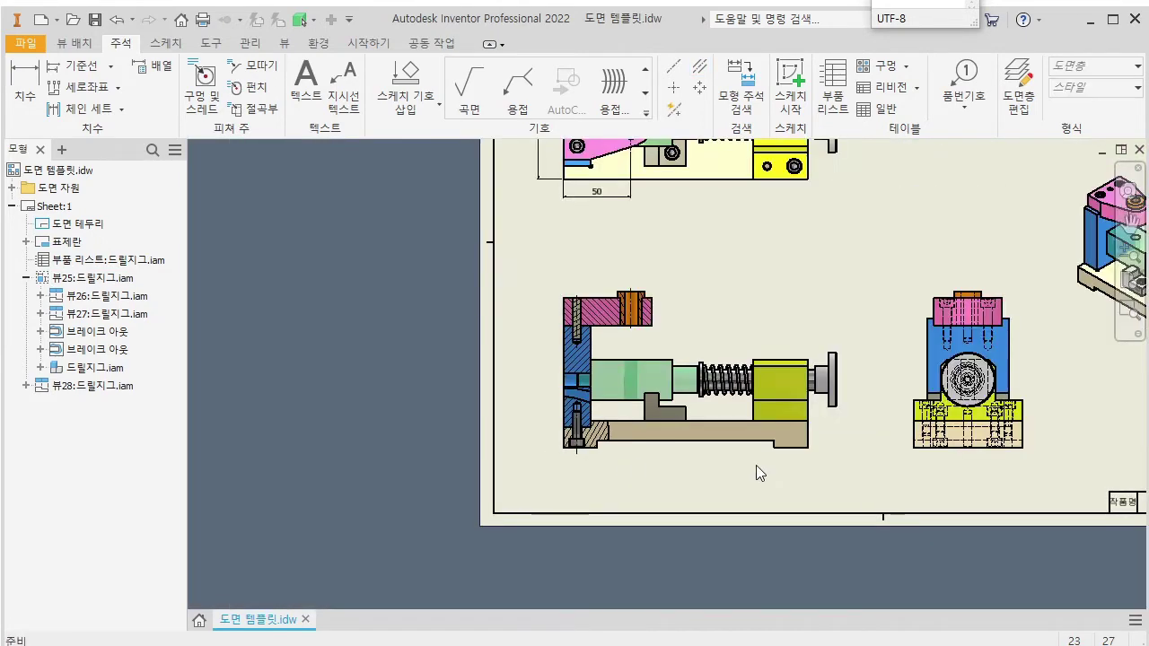
# Set the side view's display style to hidden lines removed.
pyautogui.scroll(-2, 728, 471)
pyautogui.scroll(-2, 692, 438)
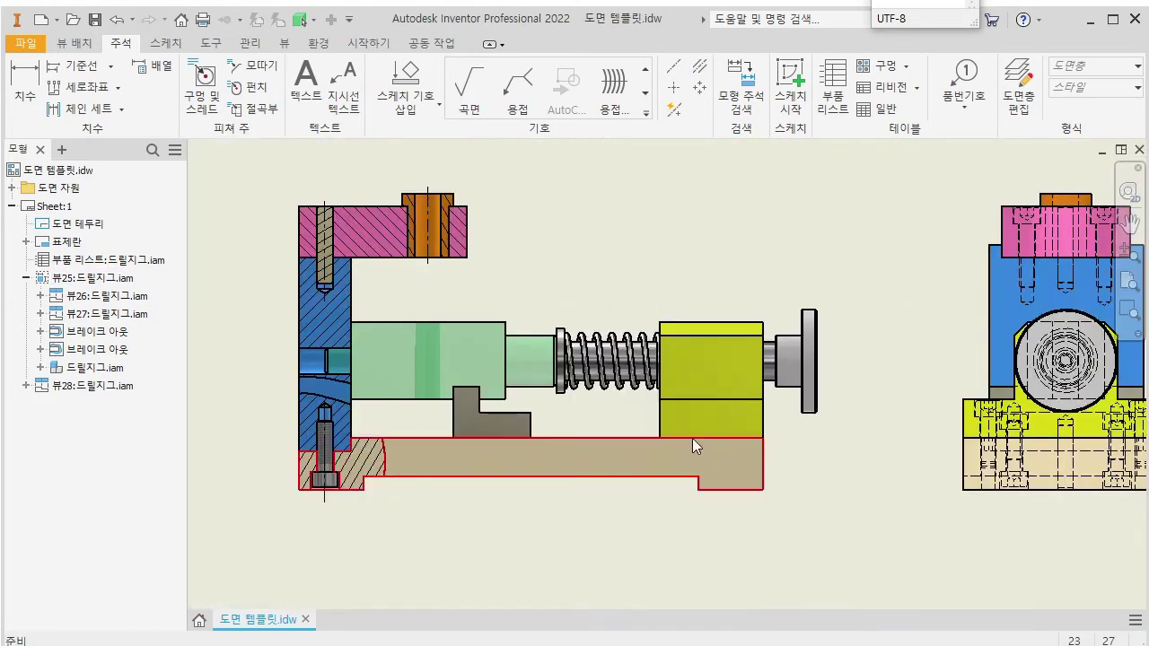
pyautogui.moveTo(692, 438); pyautogui.dragTo(494, 411, button='middle')
pyautogui.scroll(1, 787, 332)
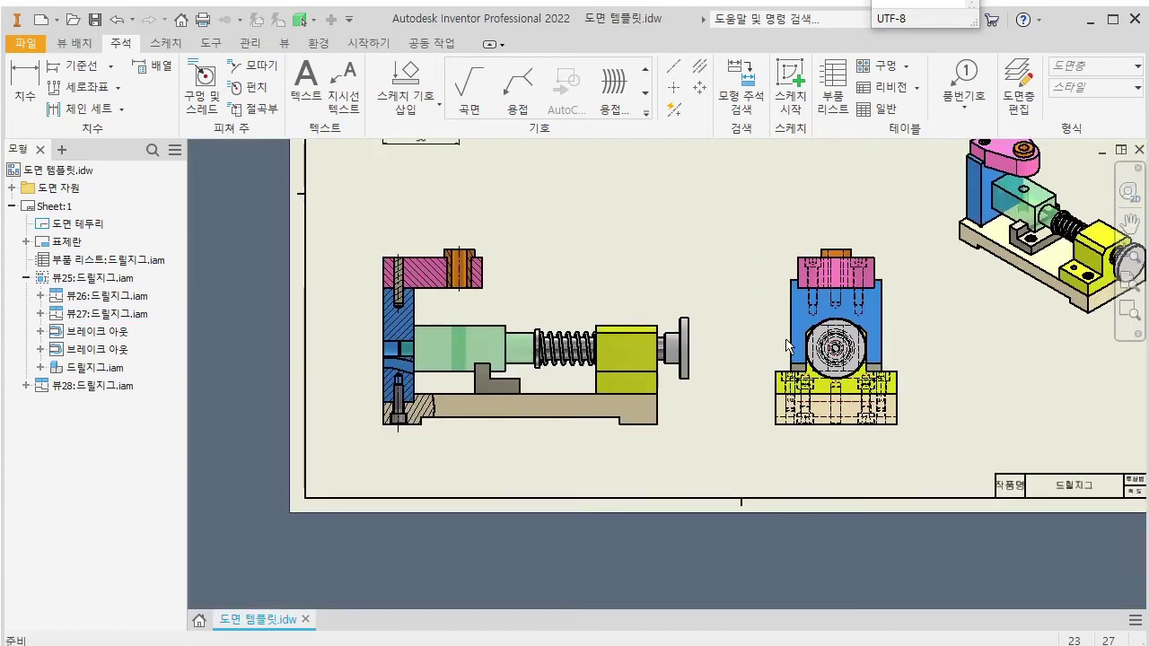
pyautogui.doubleClick(781, 286)
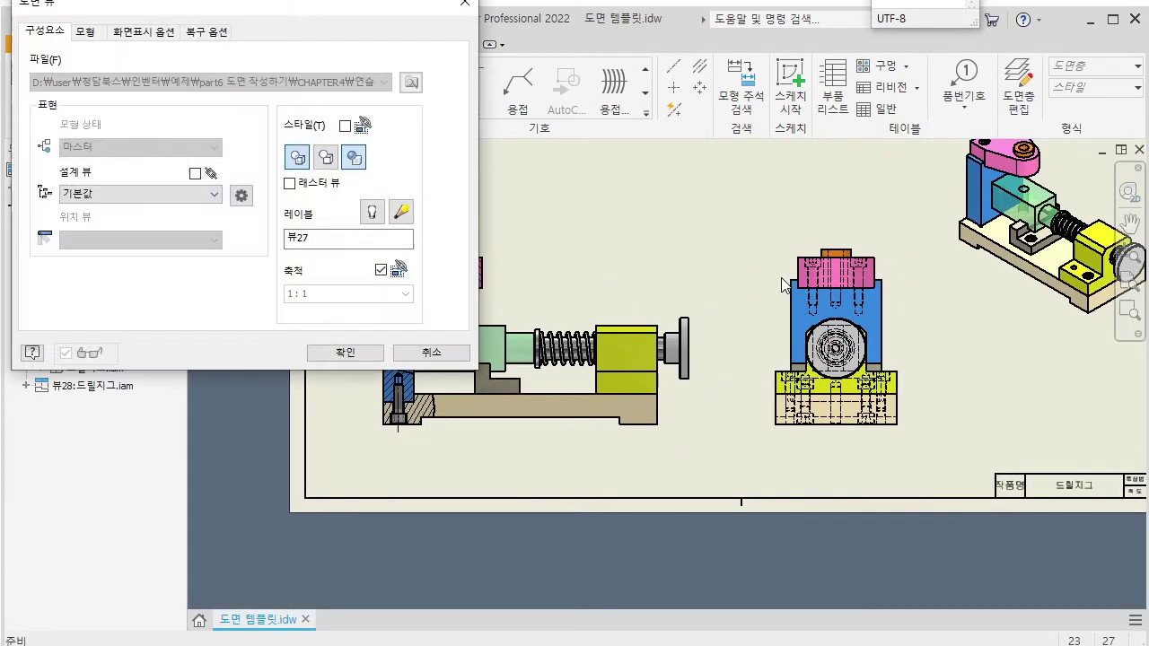
pyautogui.click(327, 161)
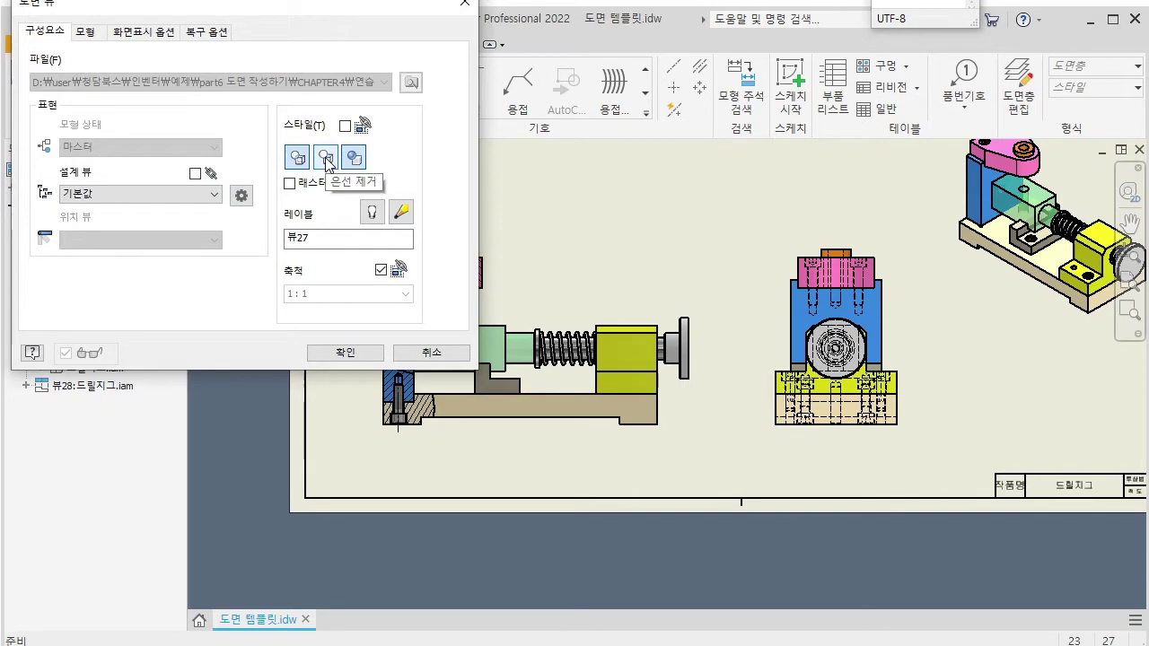
pyautogui.click(370, 353)
# Sketch a closed spline in the front view around the stepped block's lower portion and the base beneath it.
pyautogui.scroll(-1, 654, 487)
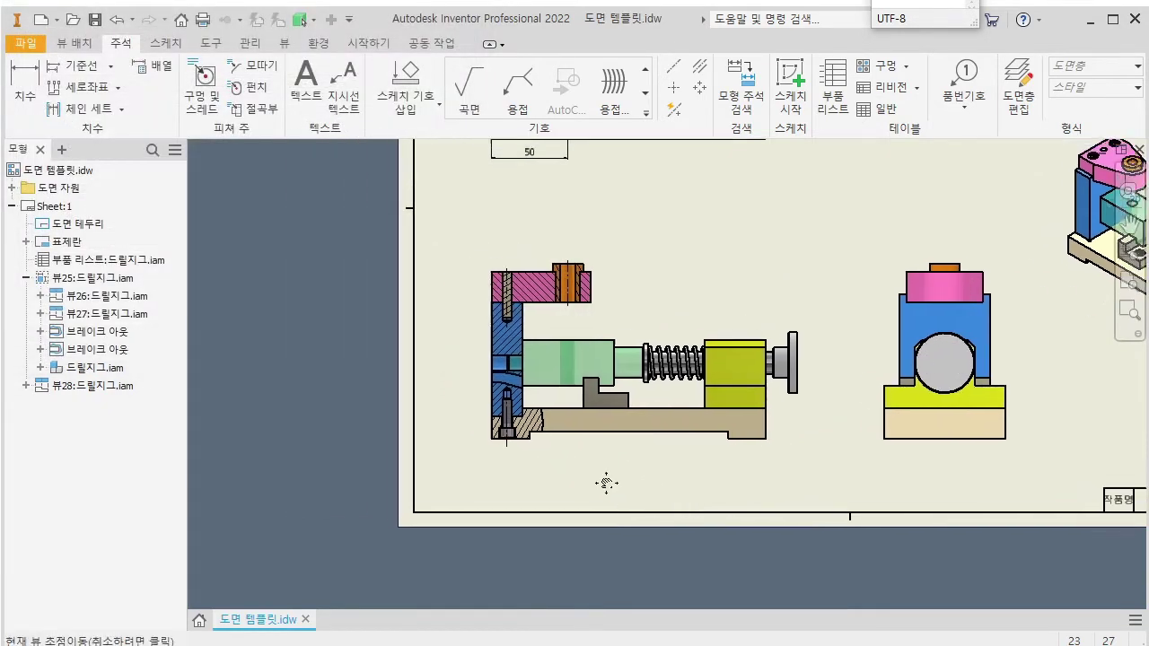
pyautogui.moveTo(606, 483); pyautogui.dragTo(612, 481, button='middle')
pyautogui.scroll(-2, 617, 469)
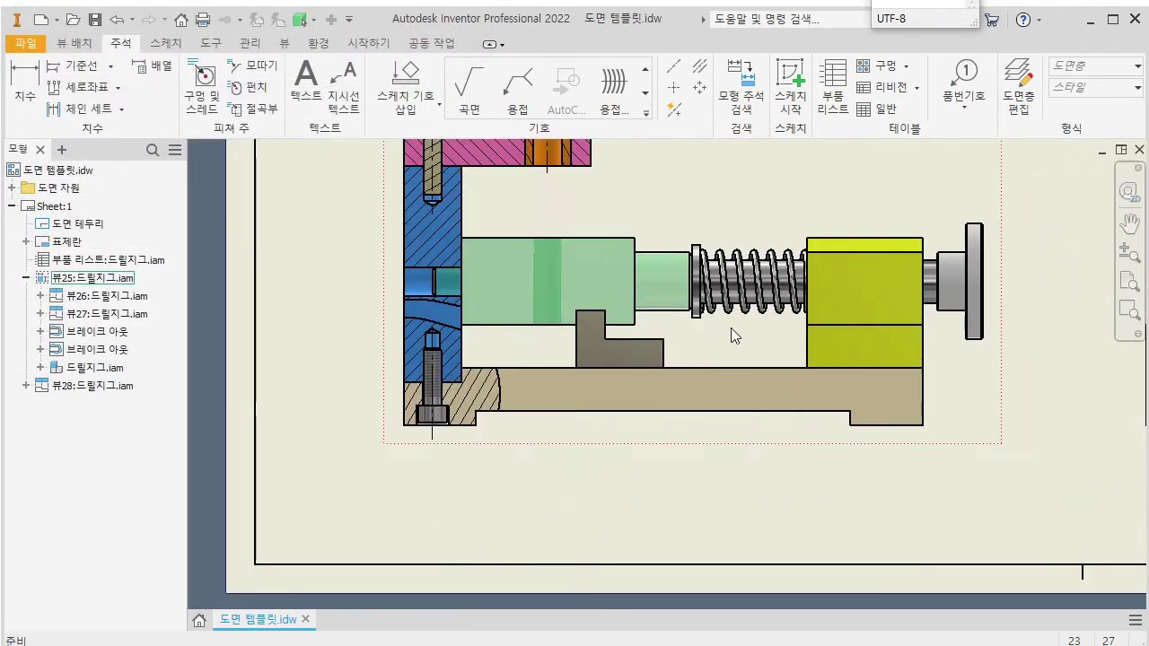
pyautogui.press('s')
pyautogui.scroll(-2, 722, 362)
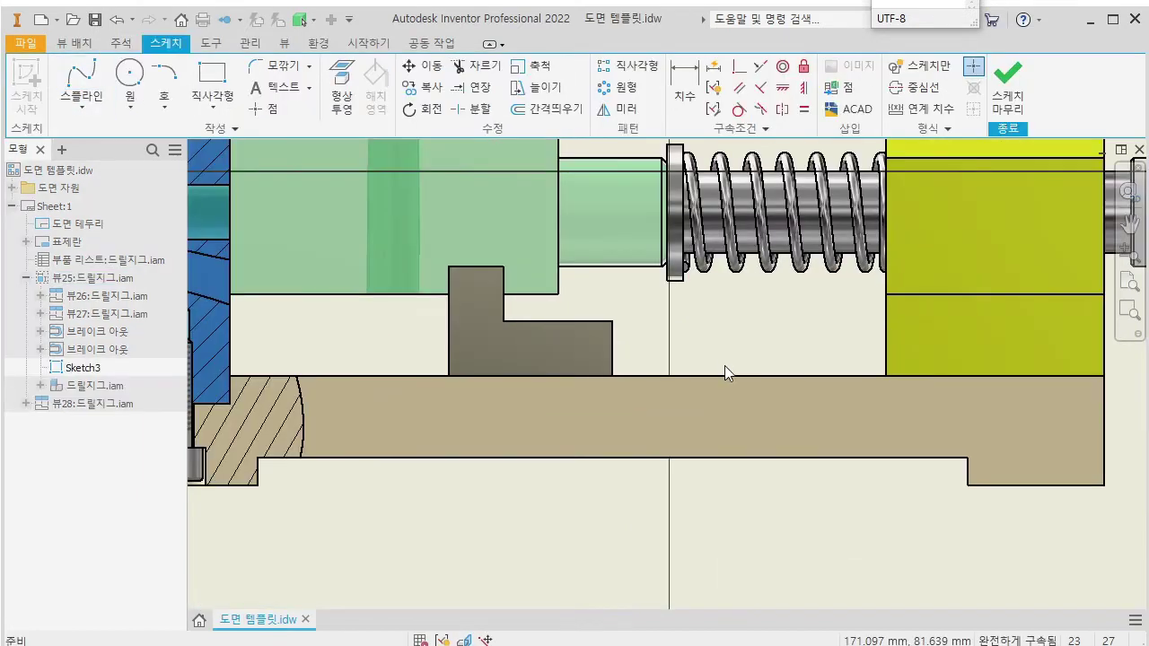
pyautogui.click(81, 81)
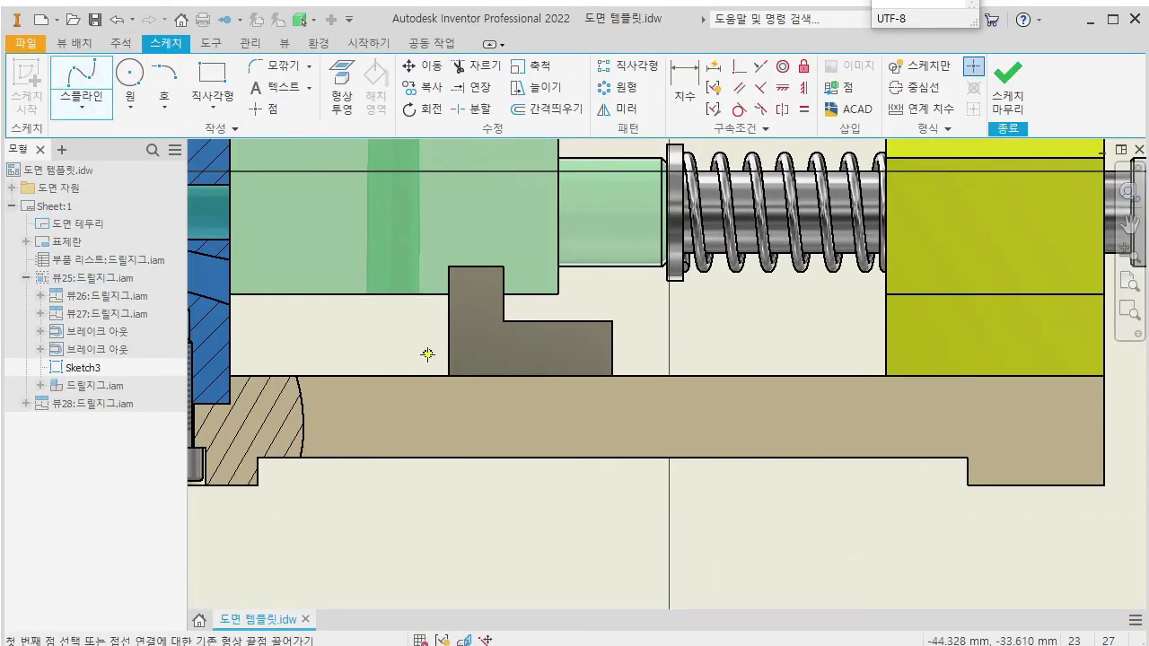
pyautogui.scroll(-3, 427, 355)
pyautogui.click(747, 162)
pyautogui.click(712, 277)
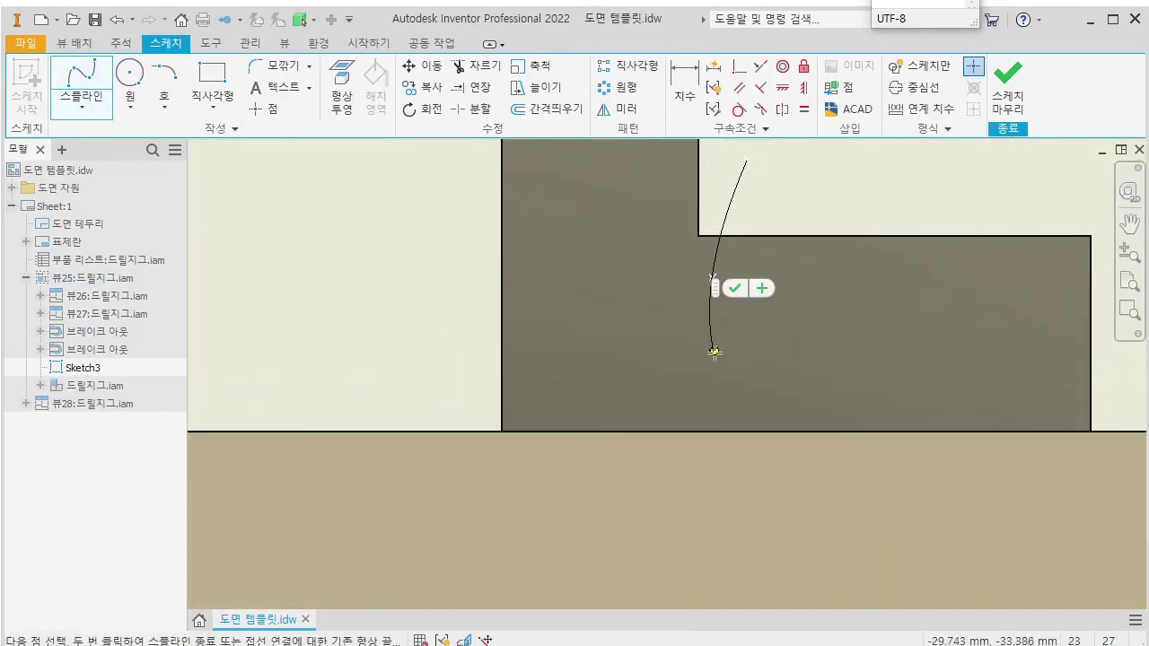
pyautogui.click(728, 366)
pyautogui.scroll(3, 725, 525)
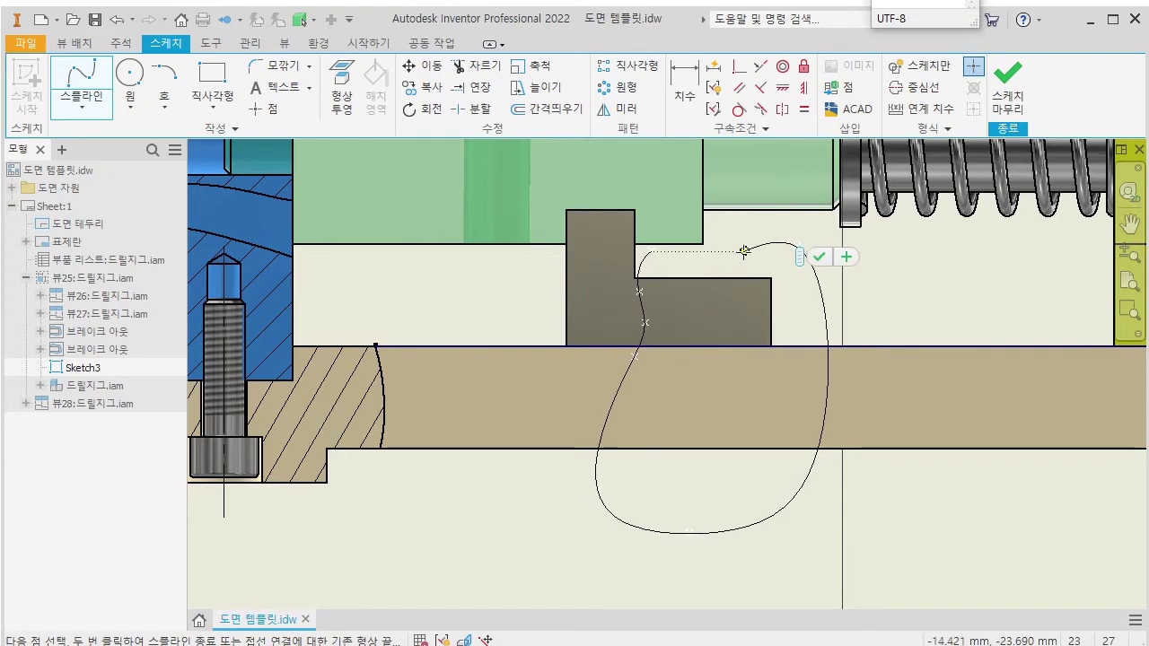
pyautogui.doubleClick(650, 251)
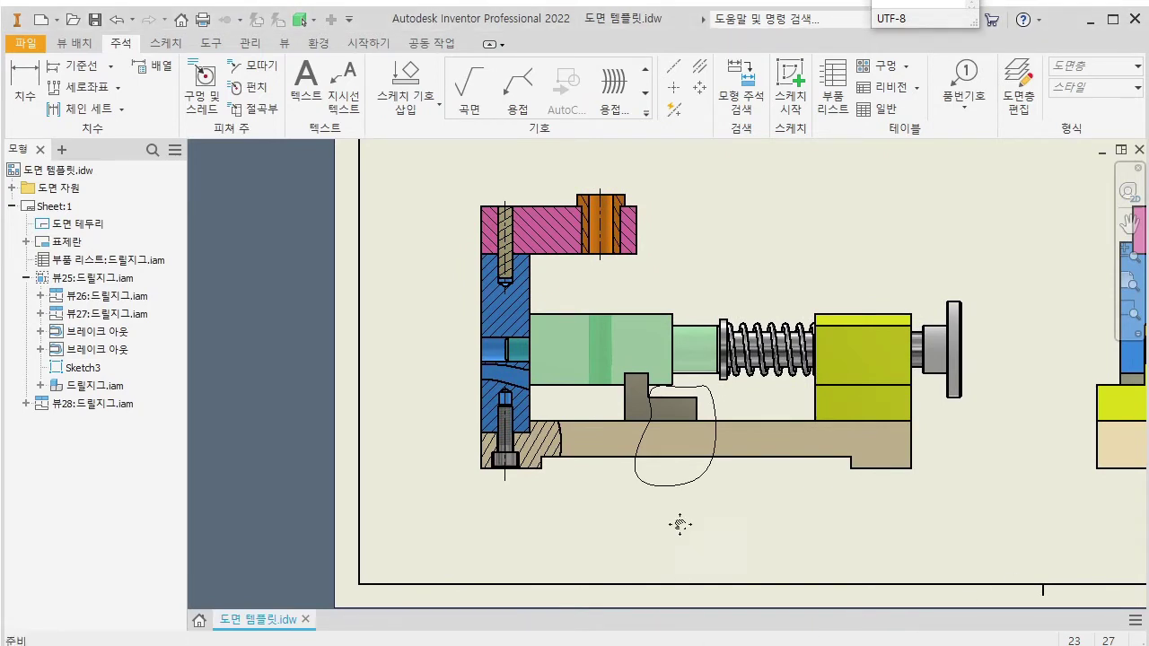
# Create a front view break-out section from the closed spline, with its depth start point on the stepped block's bolt hole in the top view.
pyautogui.scroll(3, 734, 435)
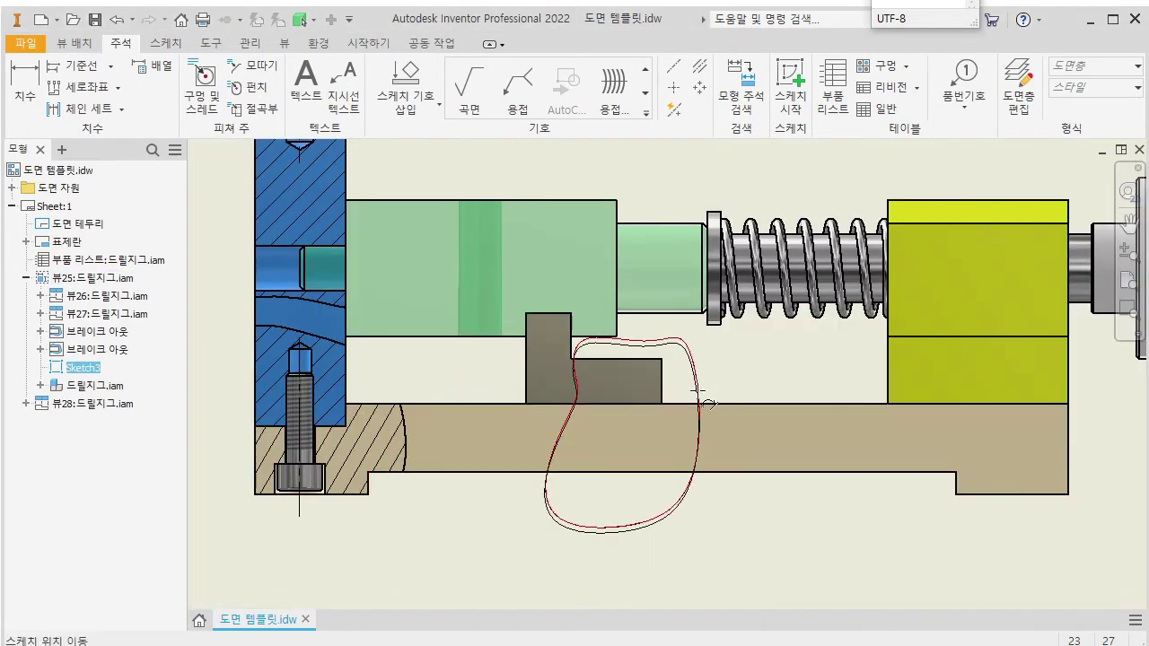
pyautogui.scroll(-5, 813, 533)
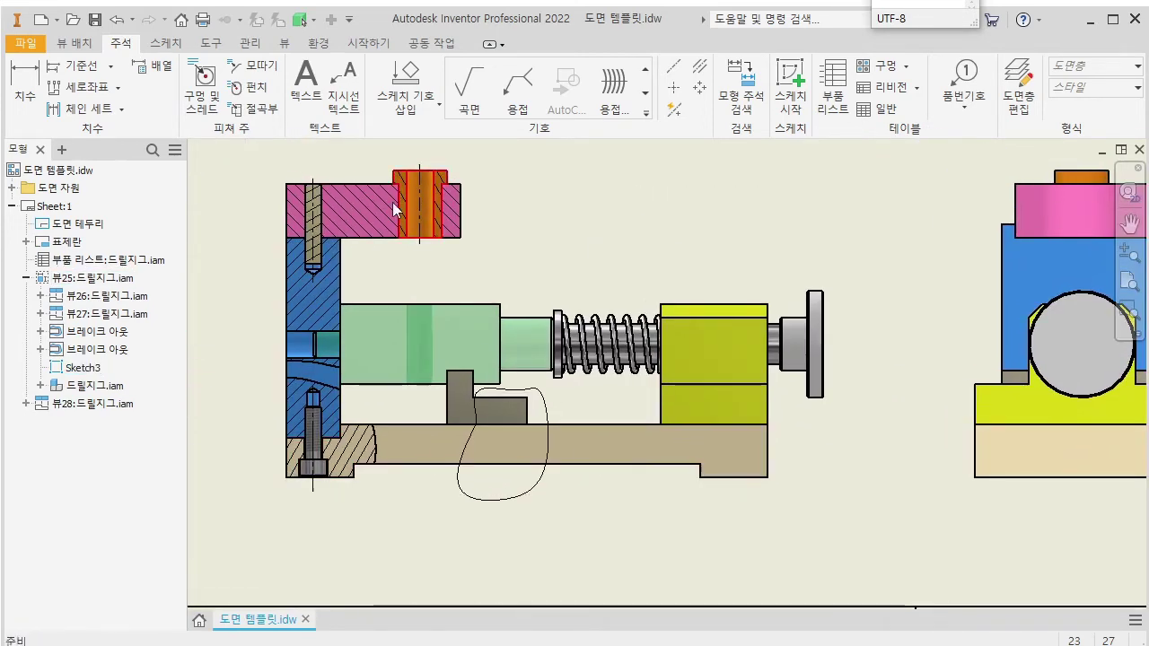
pyautogui.click(74, 43)
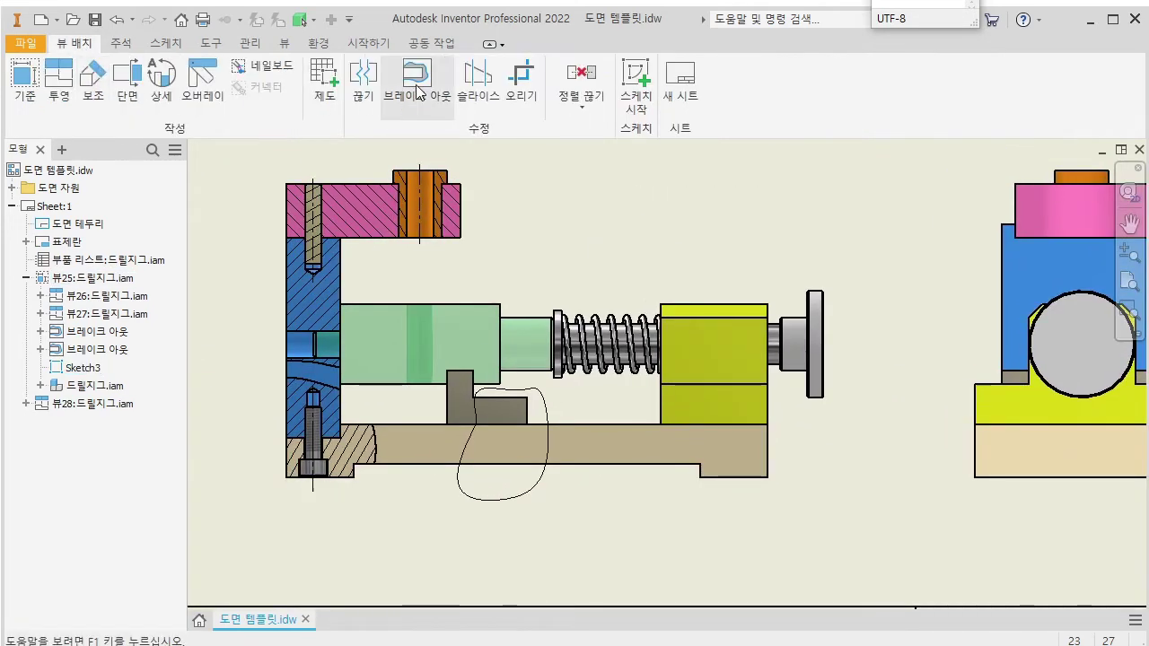
pyautogui.click(416, 90)
pyautogui.click(589, 271)
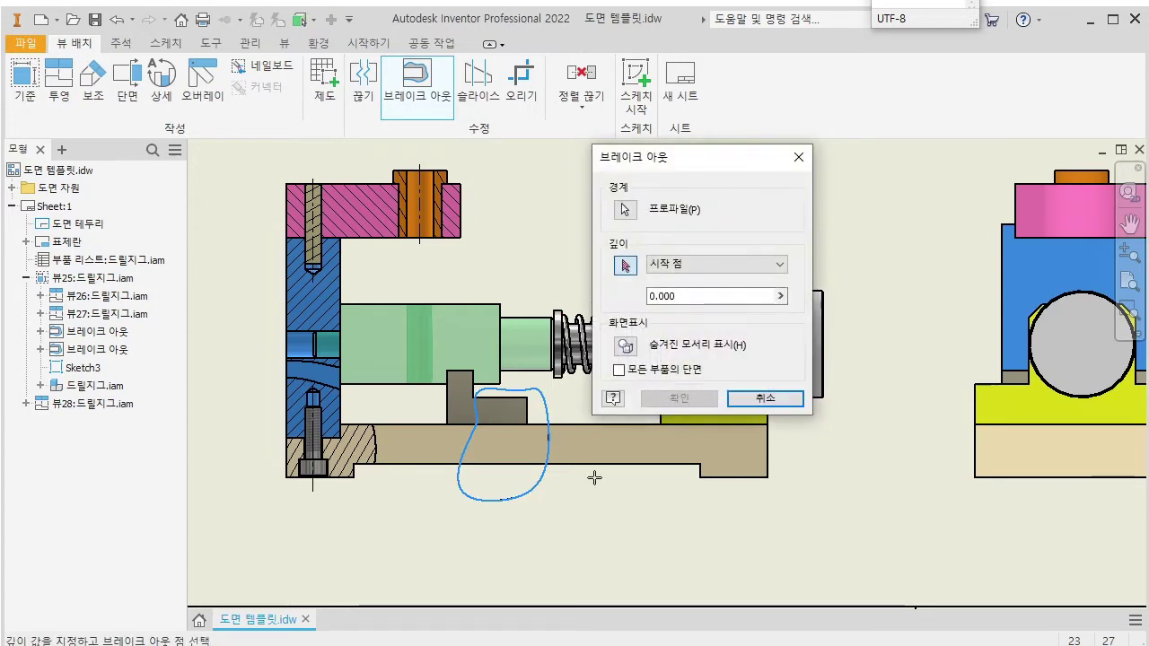
pyautogui.scroll(-4, 611, 499)
pyautogui.scroll(8, 508, 426)
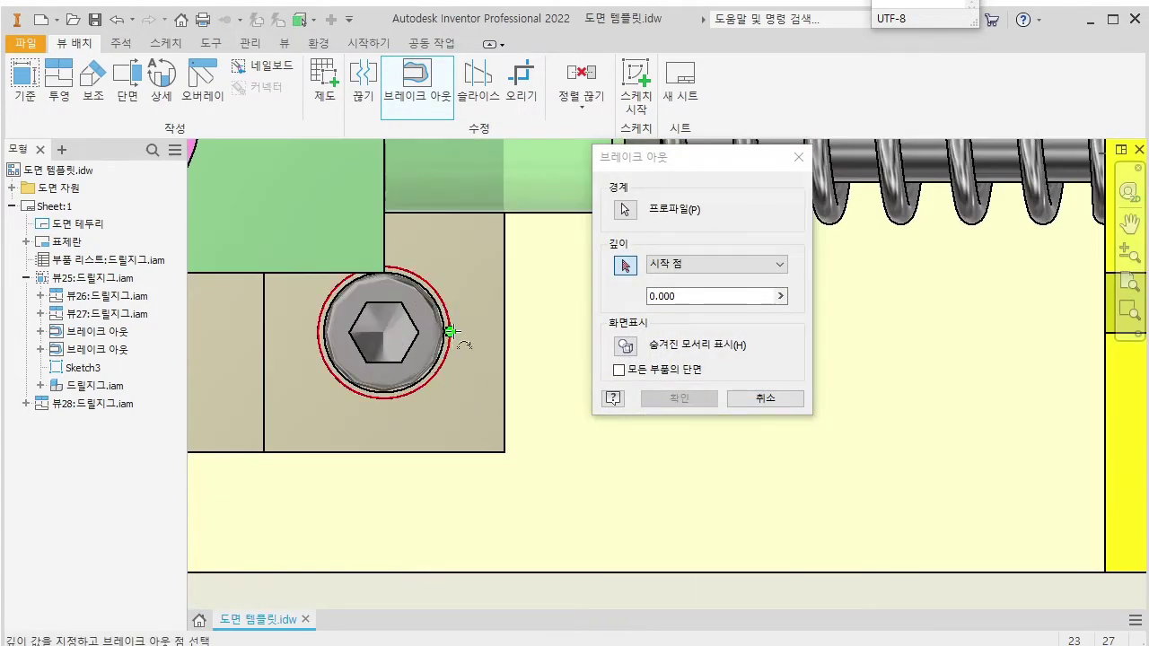
pyautogui.click(450, 332)
pyautogui.click(645, 404)
pyautogui.scroll(-5, 632, 436)
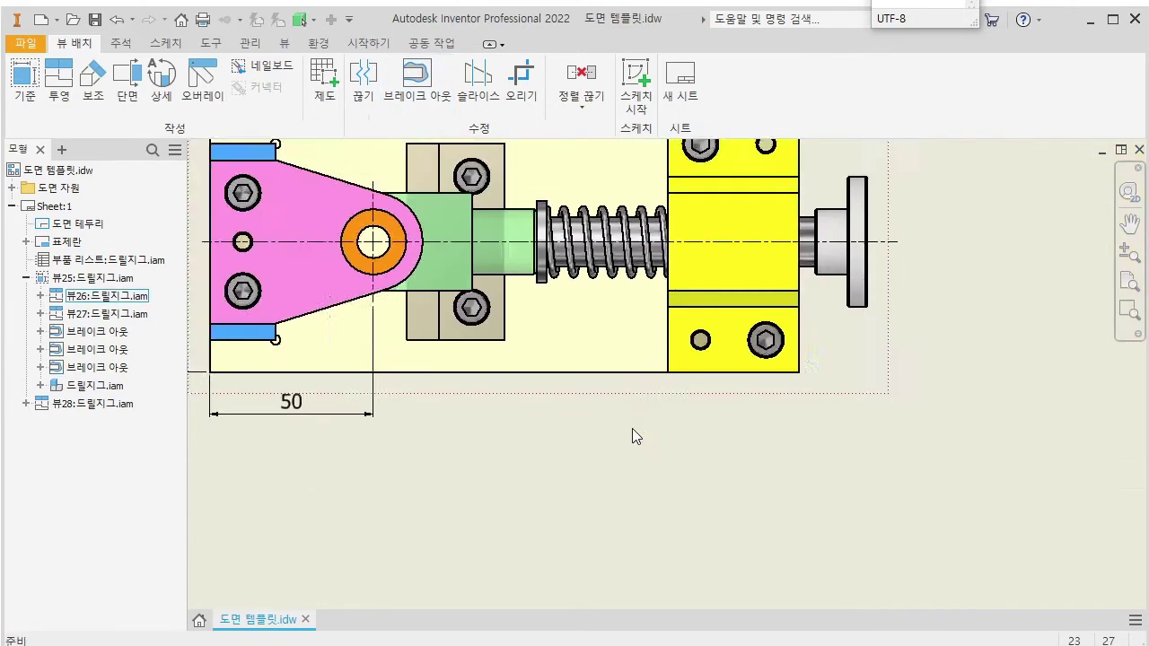
pyautogui.scroll(-3, 631, 436)
pyautogui.scroll(7, 543, 473)
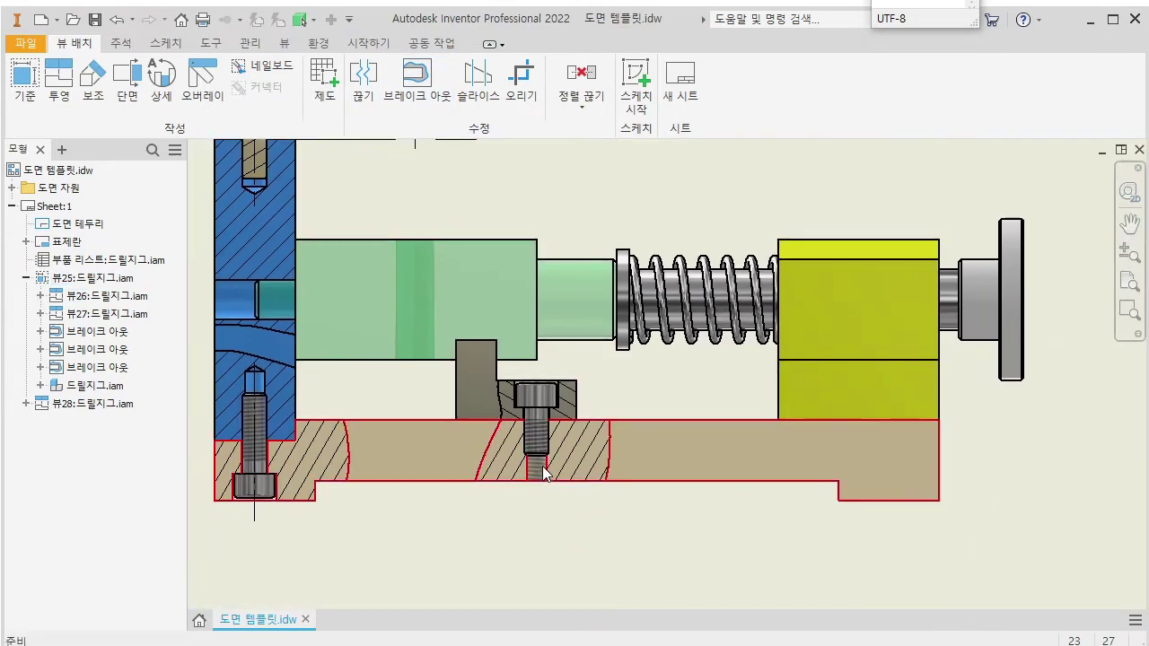
# Add a bisector centerline to the socket bolt in the stepped block and extend it past both ends of the bolt.
pyautogui.scroll(4, 544, 467)
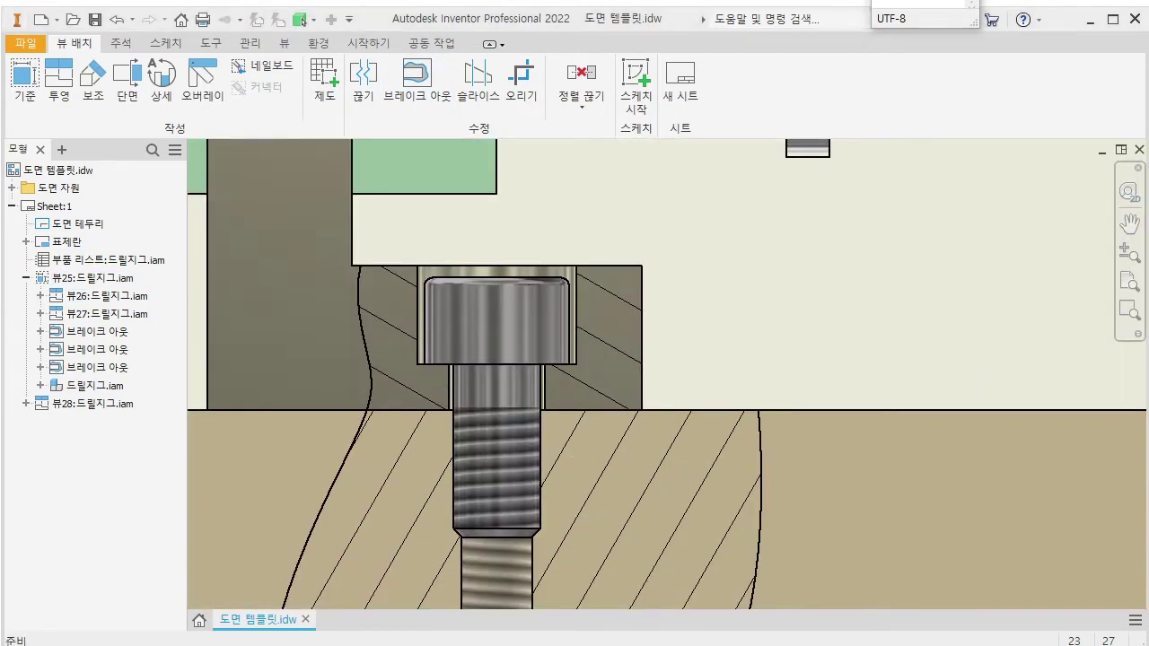
pyautogui.click(122, 43)
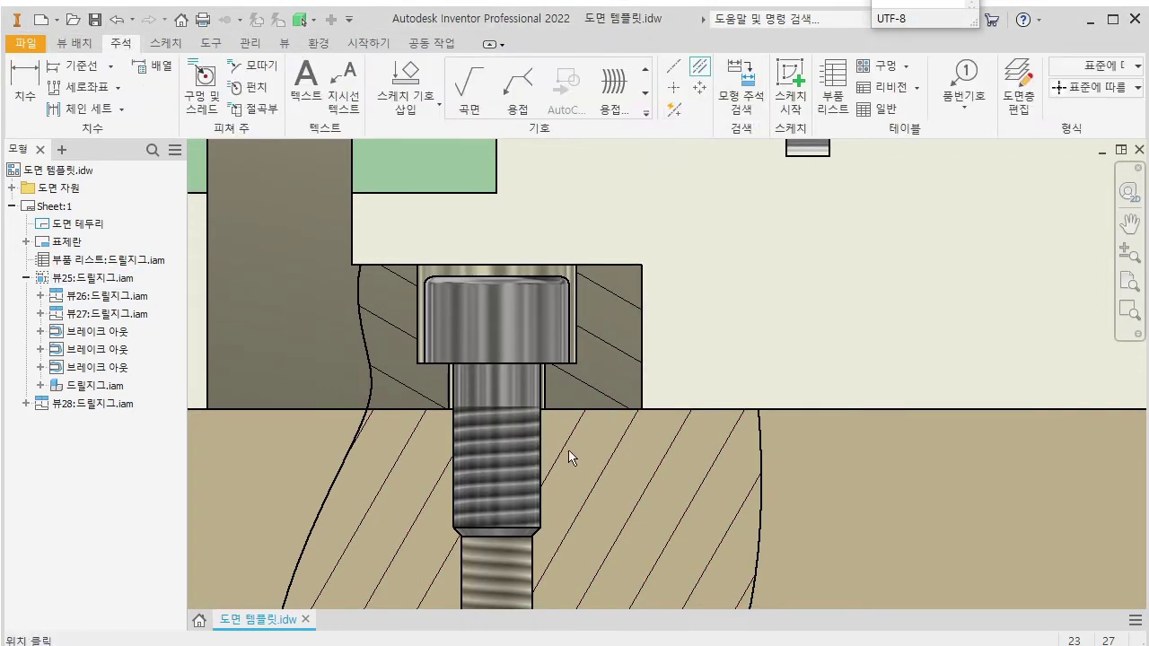
pyautogui.scroll(-5, 617, 413)
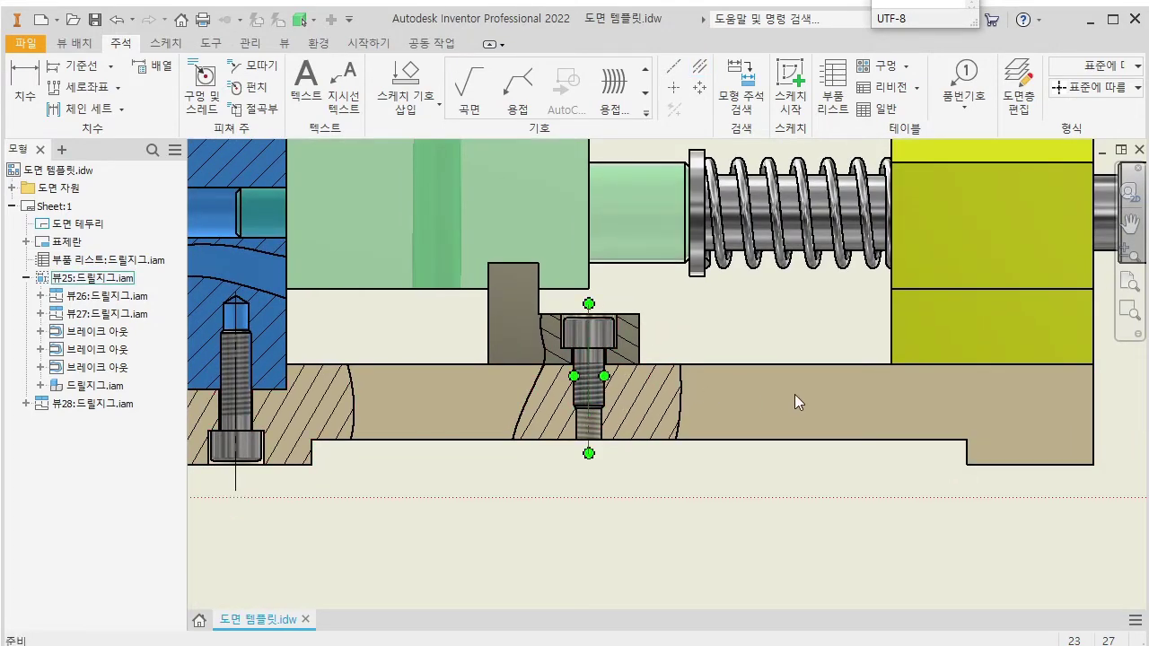
pyautogui.scroll(-4, 795, 394)
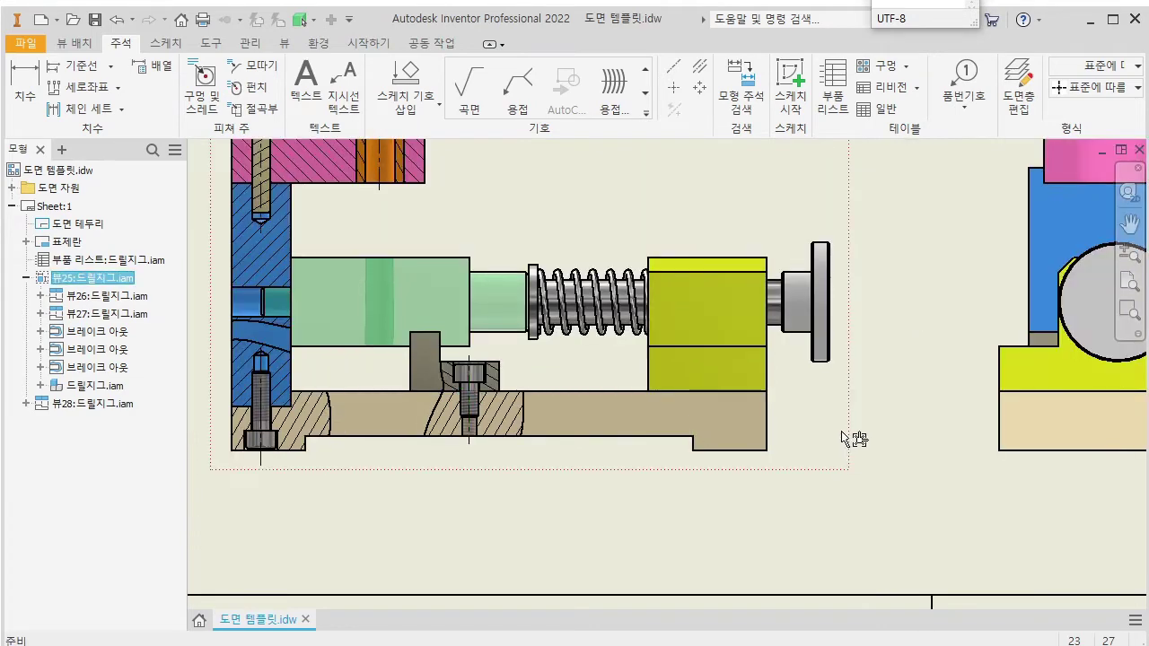
# Sketch a spline in the front view around the spring's rear half, the yellow support block, the base end beneath it and the handle.
pyautogui.scroll(3, 841, 431)
pyautogui.scroll(-3, 846, 441)
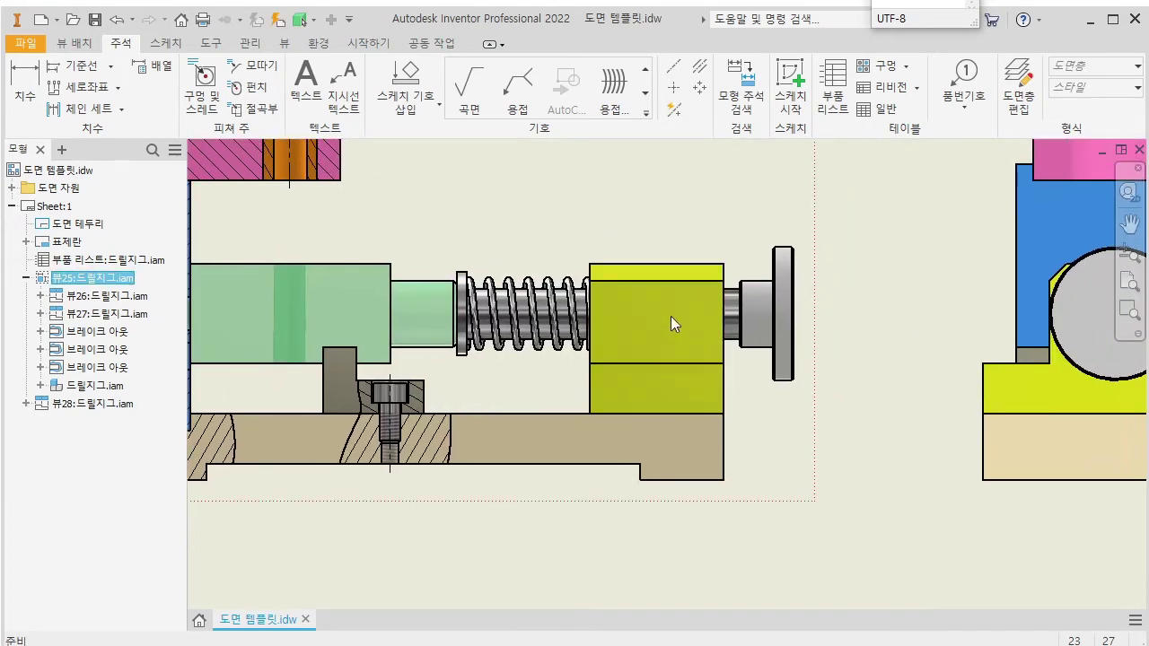
pyautogui.scroll(-3, 671, 316)
pyautogui.press('s')
pyautogui.click(81, 81)
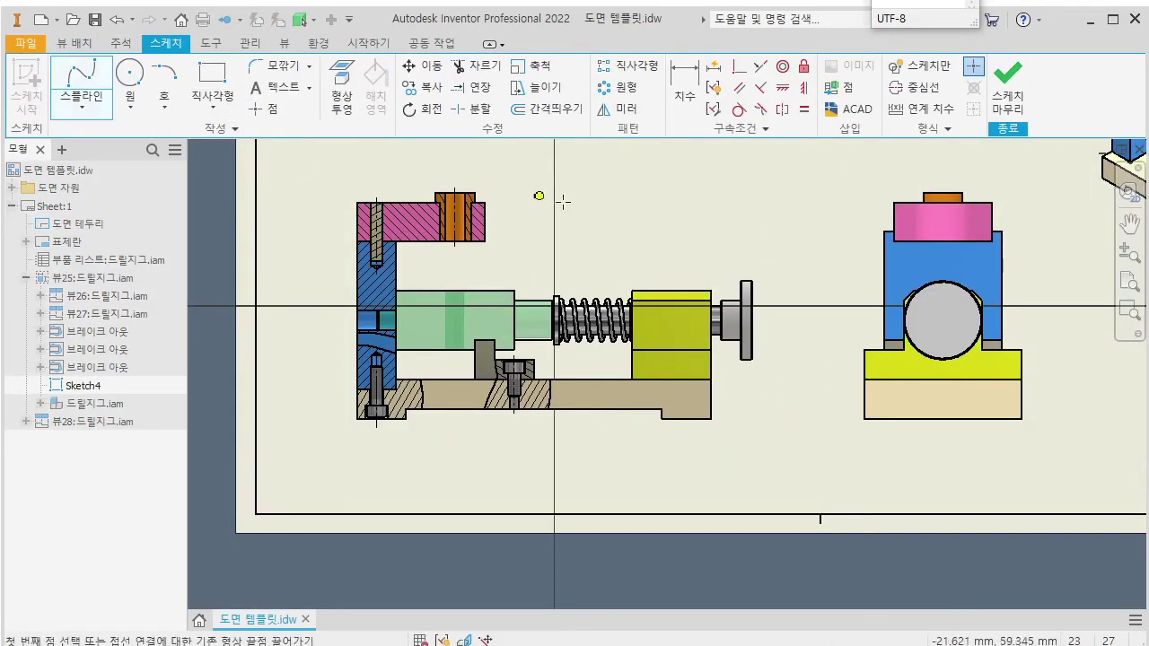
pyautogui.click(604, 219)
pyautogui.scroll(3, 595, 322)
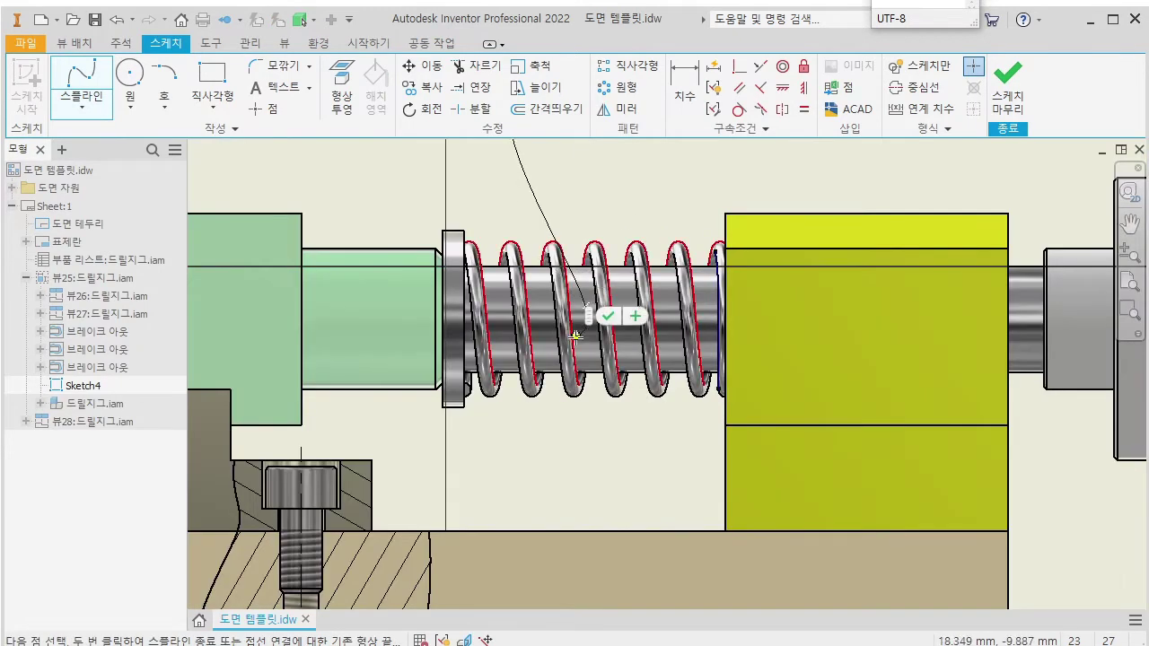
pyautogui.moveTo(607, 456); pyautogui.dragTo(601, 335, button='middle')
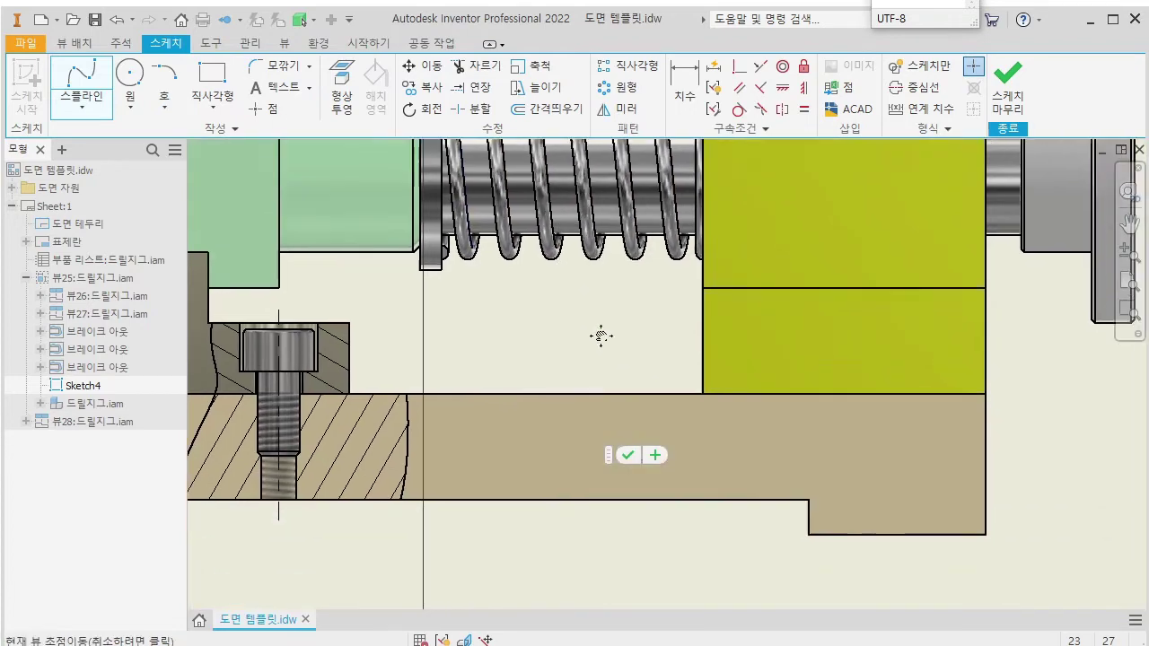
pyautogui.click(571, 384)
pyautogui.click(586, 423)
pyautogui.click(638, 530)
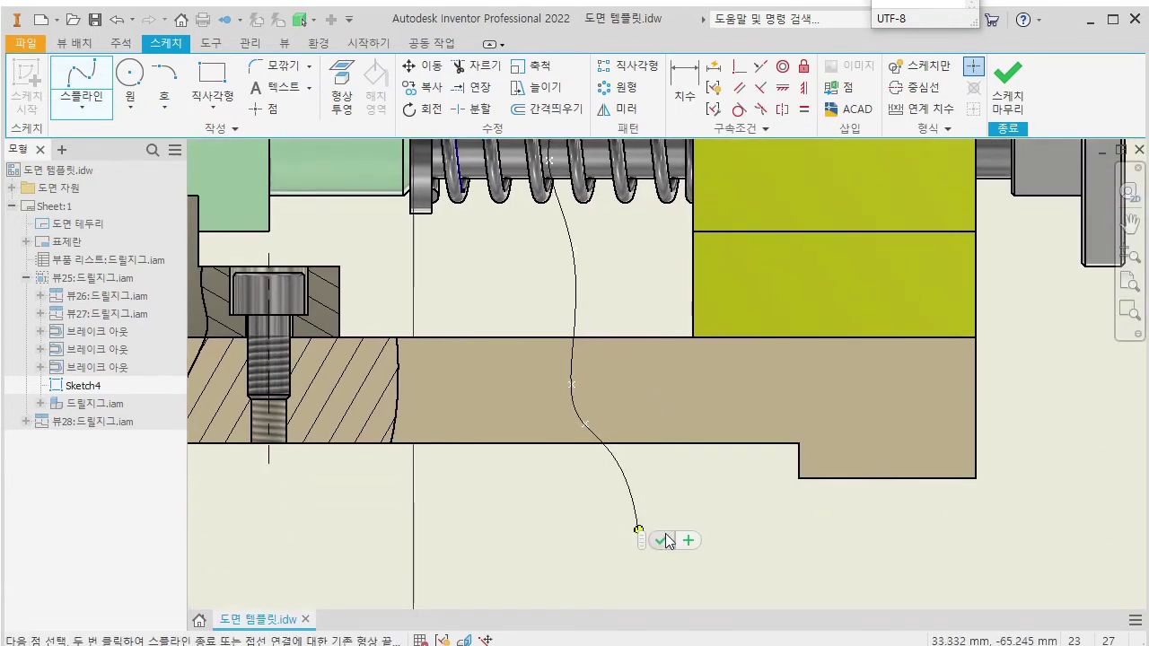
pyautogui.click(864, 533)
pyautogui.scroll(2, 914, 546)
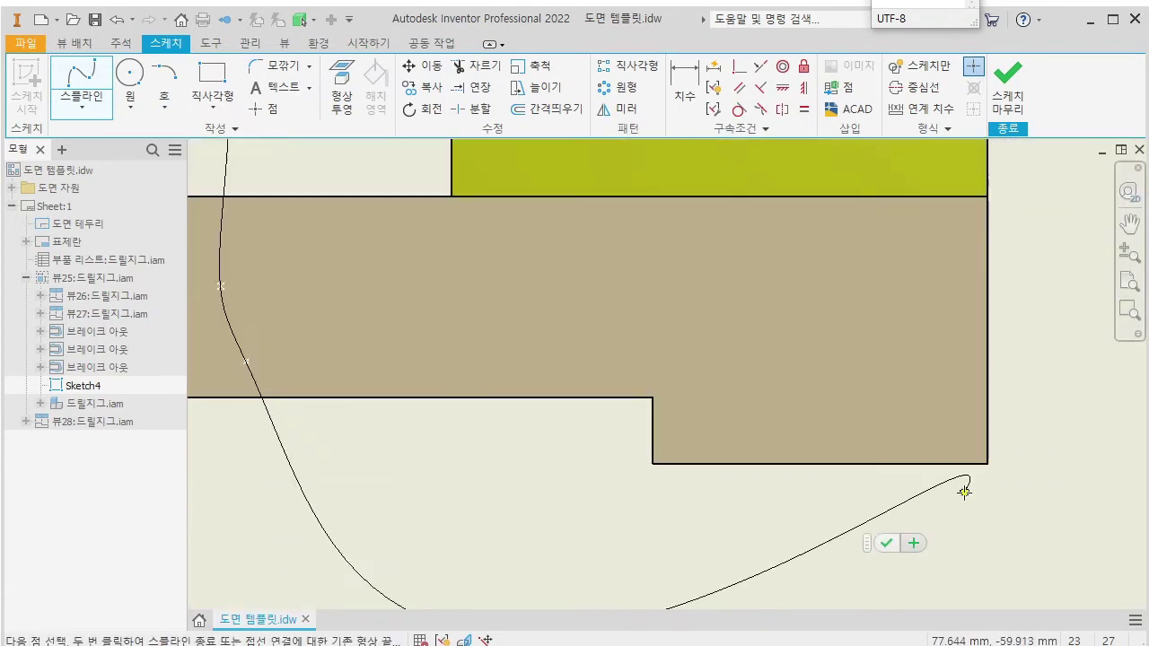
pyautogui.scroll(-5, 911, 529)
pyautogui.scroll(1, 905, 493)
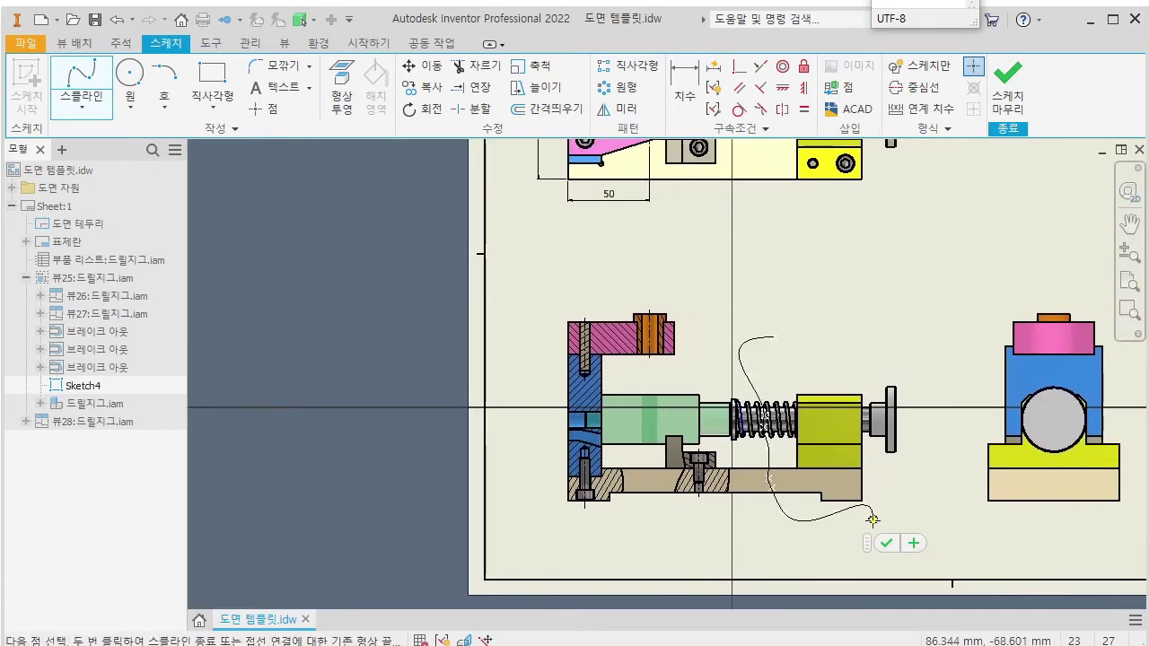
pyautogui.click(889, 505)
pyautogui.click(896, 453)
pyautogui.click(891, 368)
pyautogui.click(767, 337)
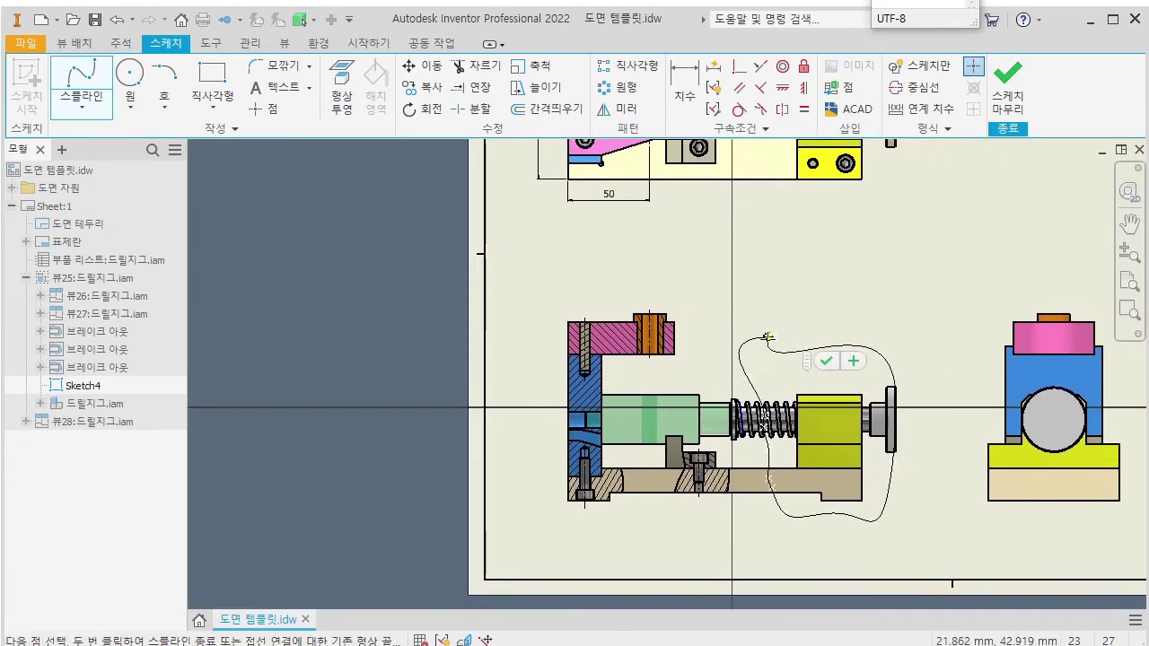
# Close the spline by joining its end point to its start point, and finish the sketch.
pyautogui.scroll(5, 802, 380)
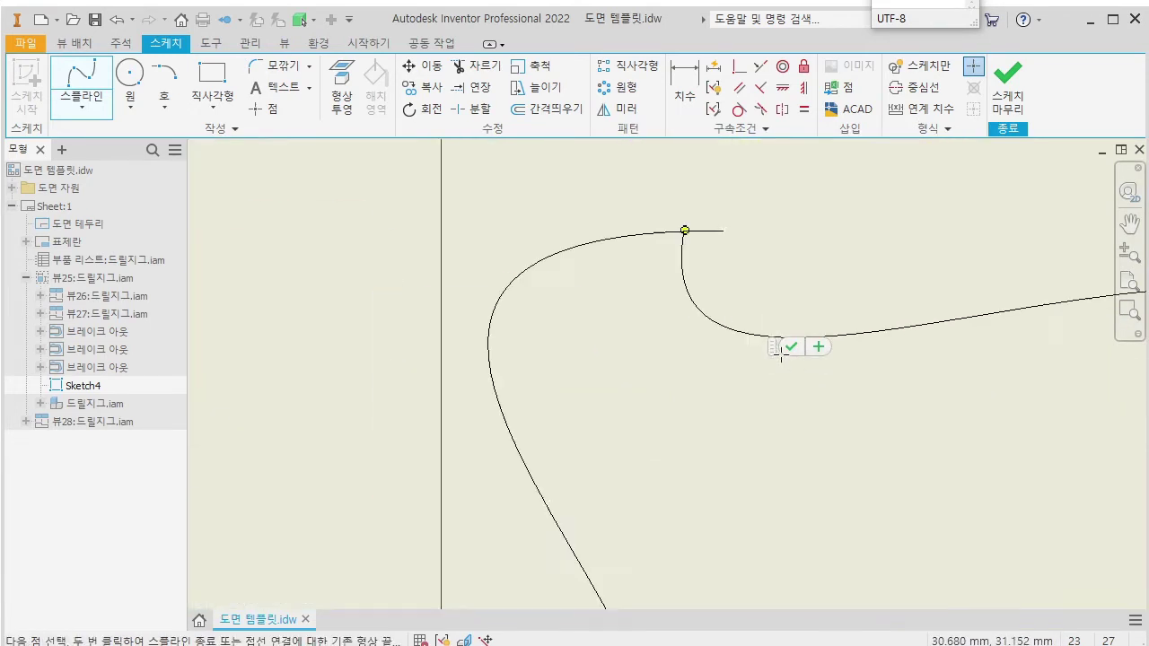
pyautogui.click(723, 229)
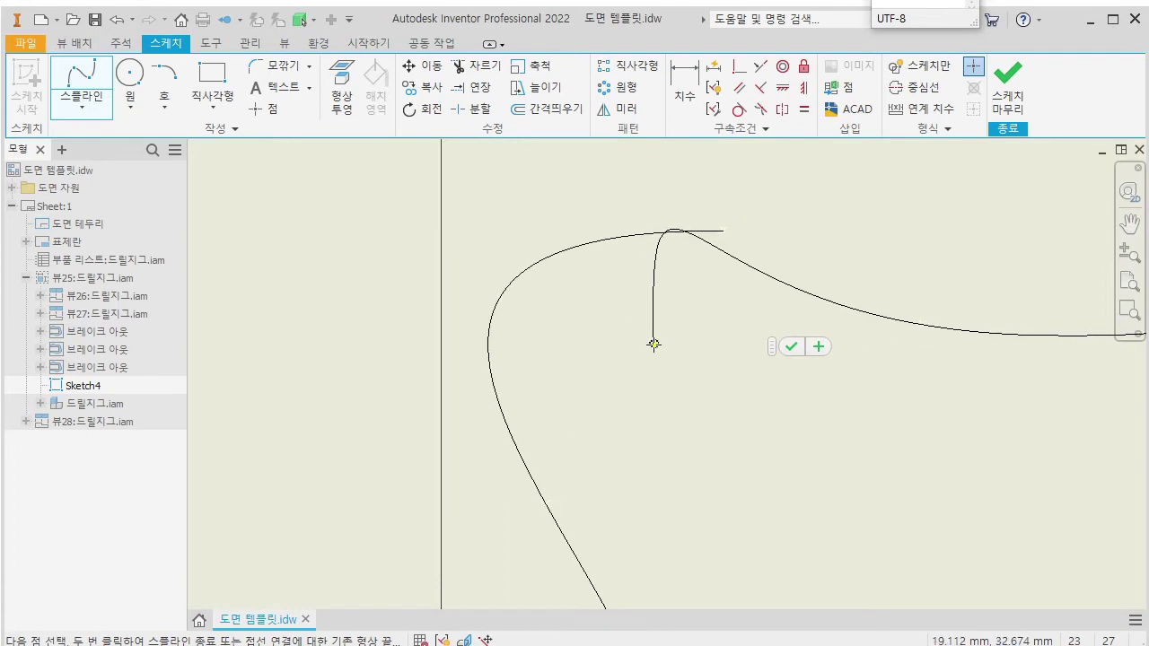
pyautogui.click(794, 346)
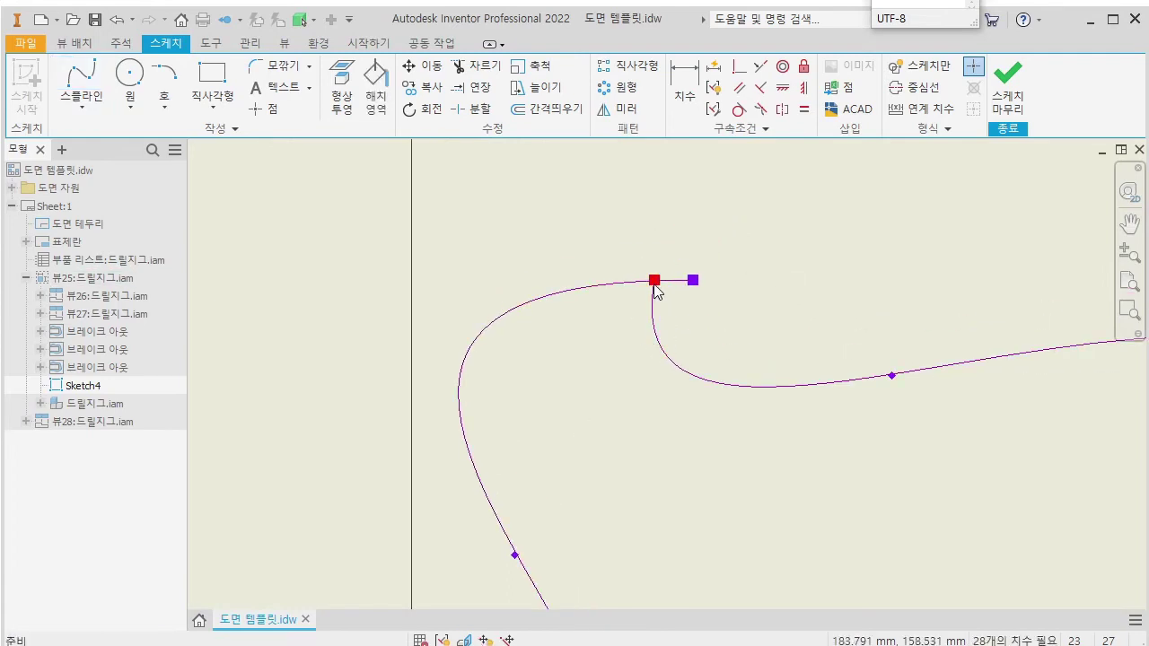
pyautogui.moveTo(655, 285); pyautogui.dragTo(693, 280)
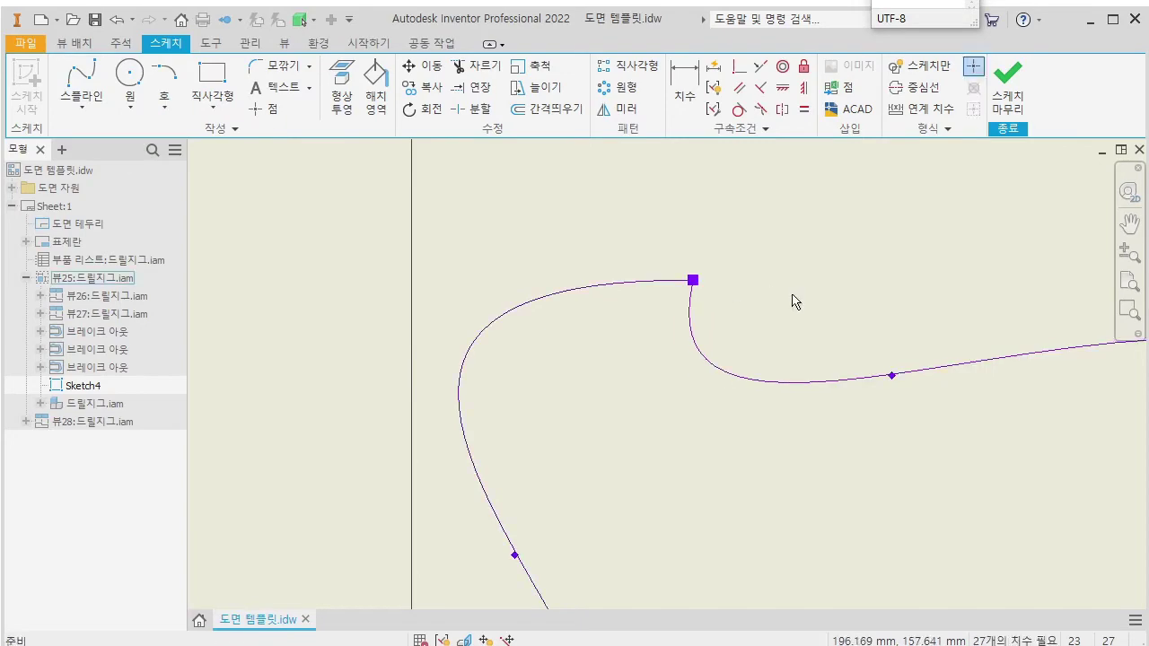
pyautogui.scroll(-3, 794, 302)
pyautogui.click(1007, 89)
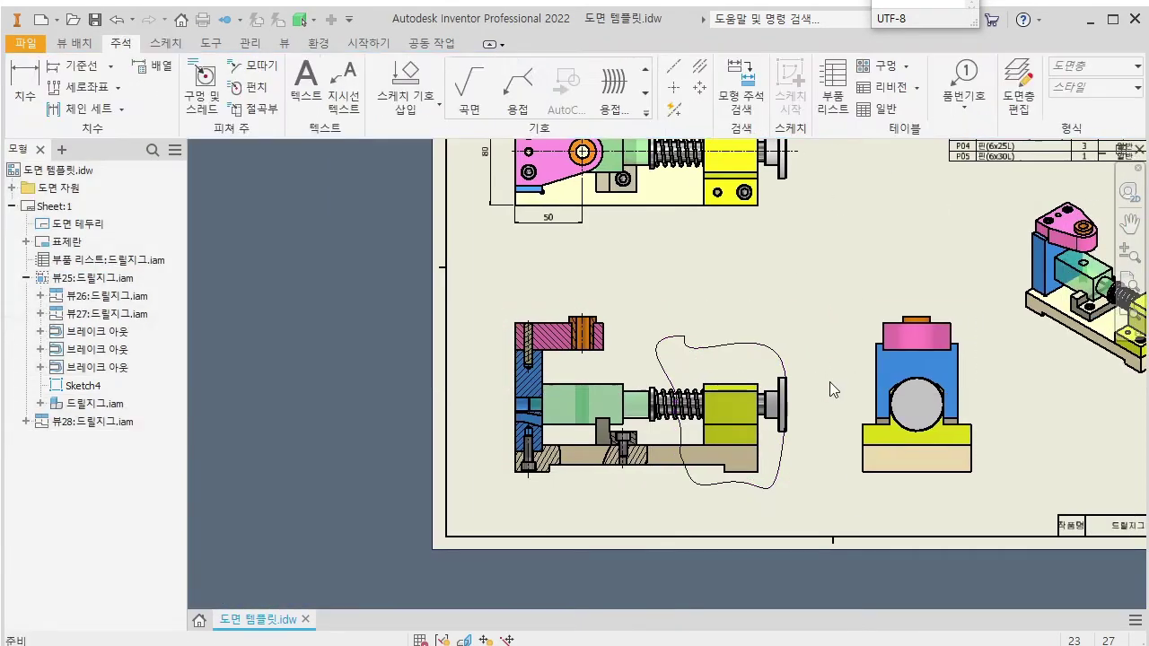
# Create a front view break-out section from the closed spline, with its depth start point on the round handle in the side view.
pyautogui.scroll(3, 832, 383)
pyautogui.scroll(-2, 832, 384)
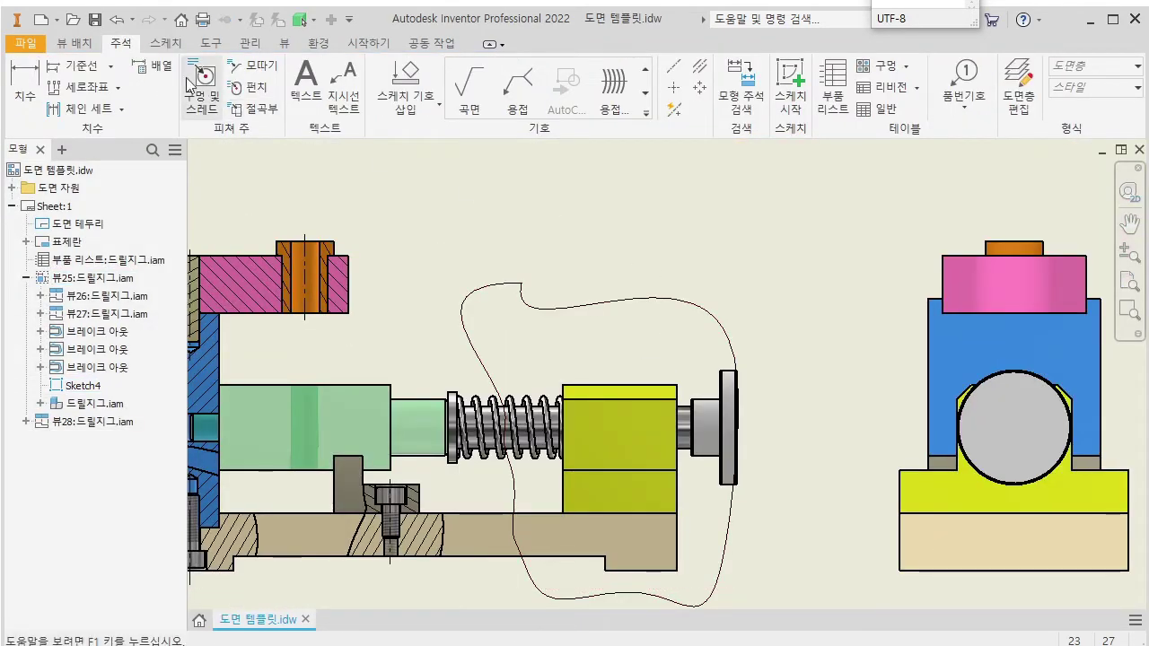
pyautogui.click(73, 42)
pyautogui.click(415, 87)
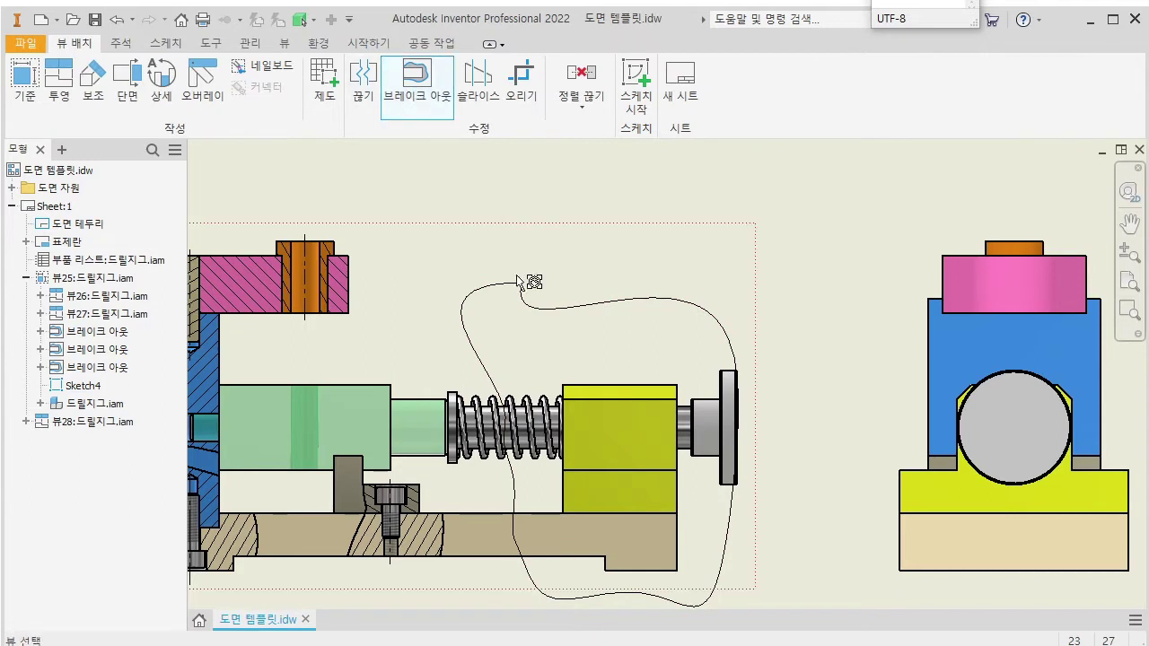
pyautogui.click(575, 355)
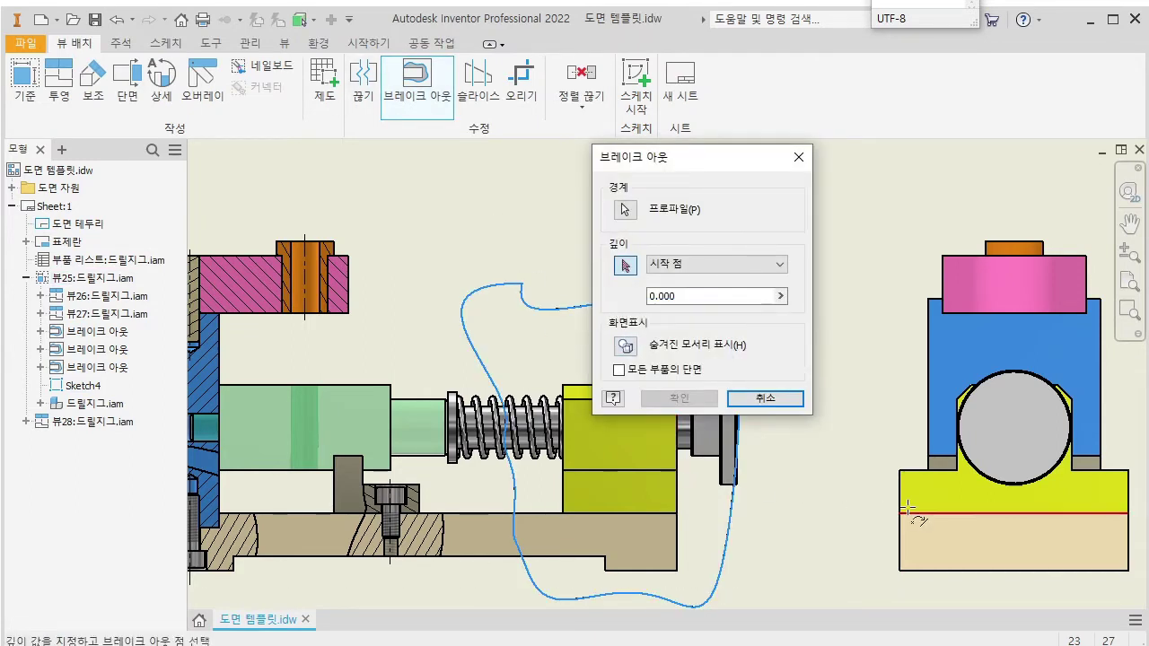
pyautogui.click(1014, 483)
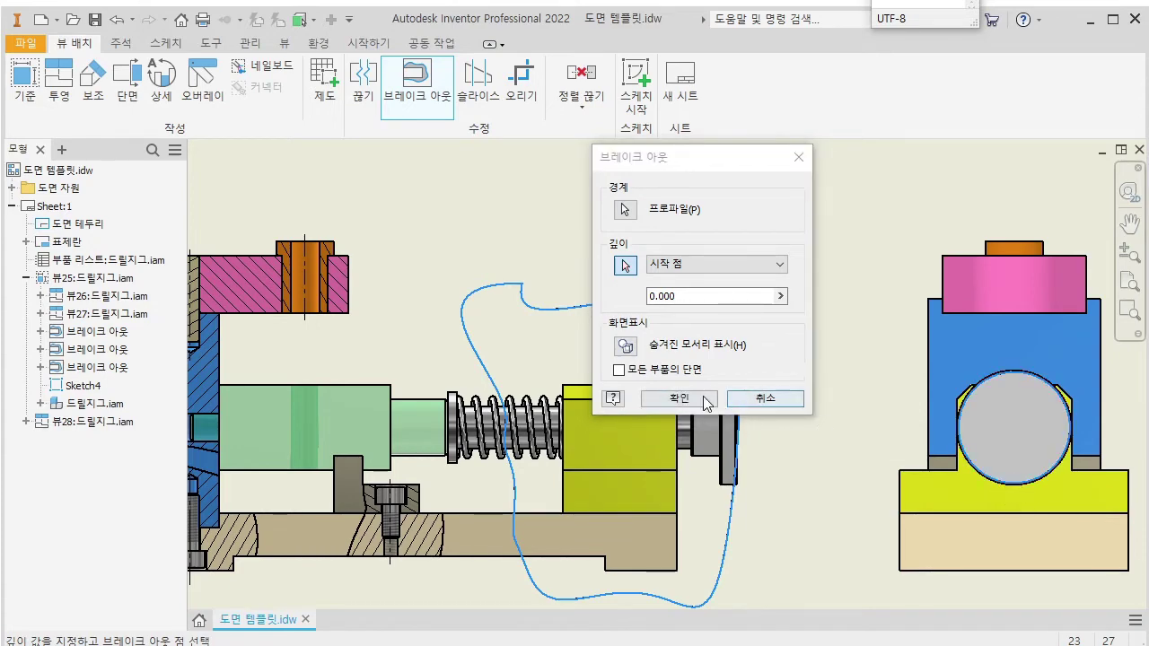
pyautogui.click(691, 397)
# Exclude the handle and the spring from sectioning in the front view through their section participation settings.
pyautogui.scroll(2, 730, 392)
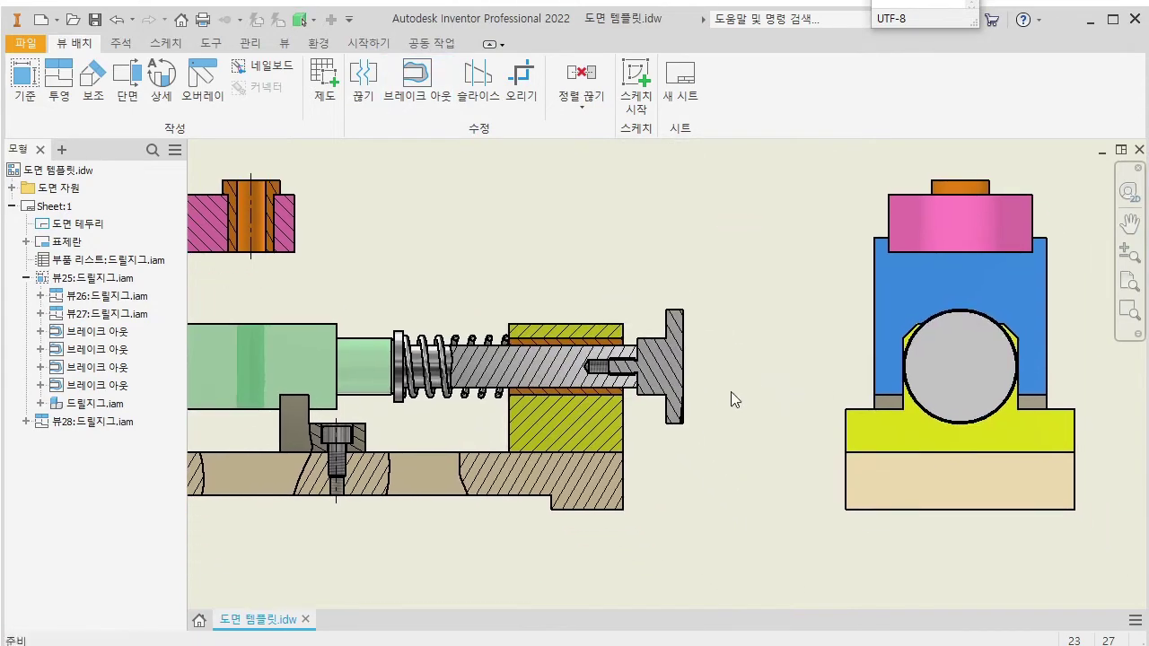
pyautogui.scroll(3, 724, 396)
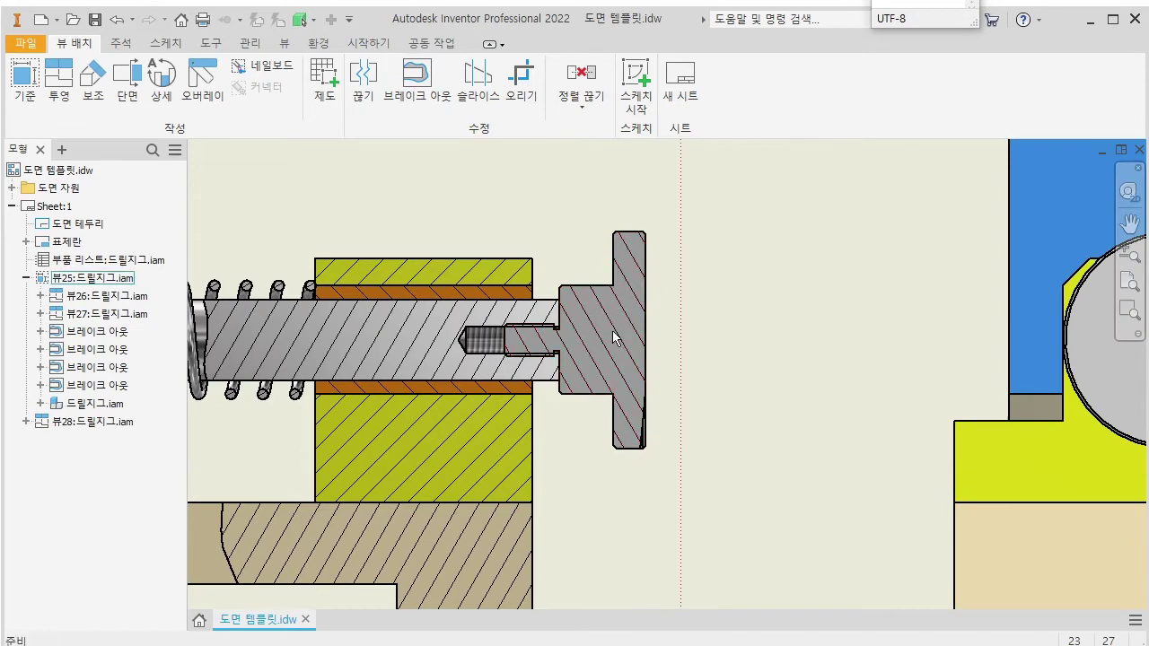
pyautogui.moveTo(600, 298); pyautogui.dragTo(710, 325, button='middle')
pyautogui.scroll(-5, 713, 327)
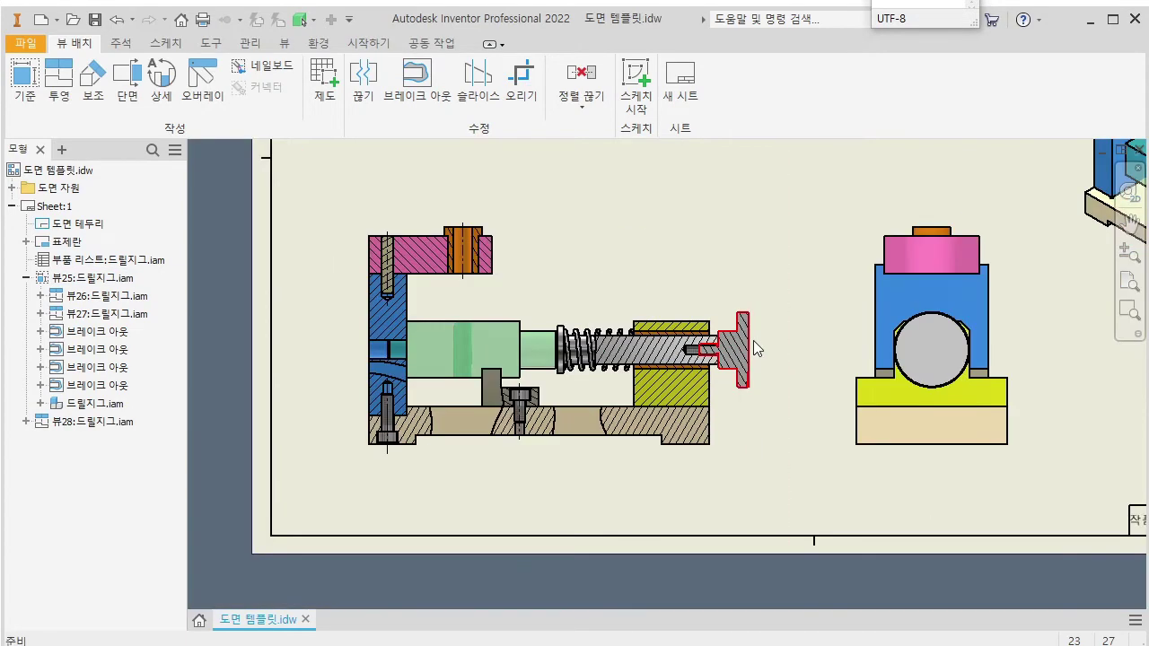
pyautogui.scroll(4, 718, 330)
pyautogui.rightClick(723, 332)
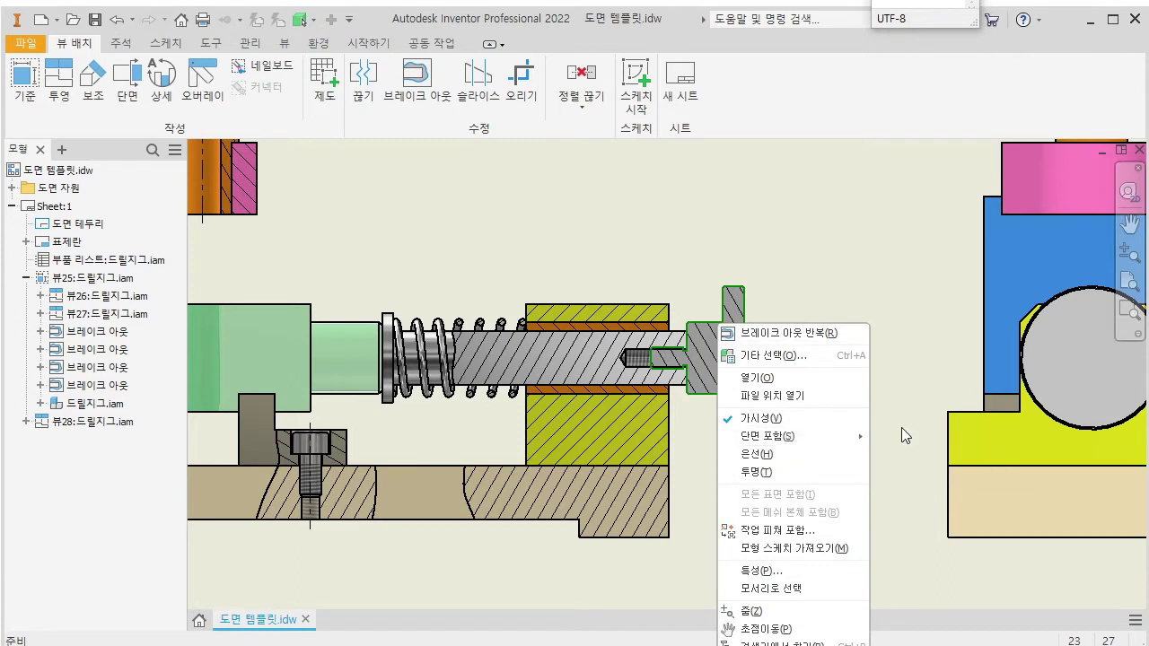
pyautogui.moveTo(849, 436)
pyautogui.click(888, 474)
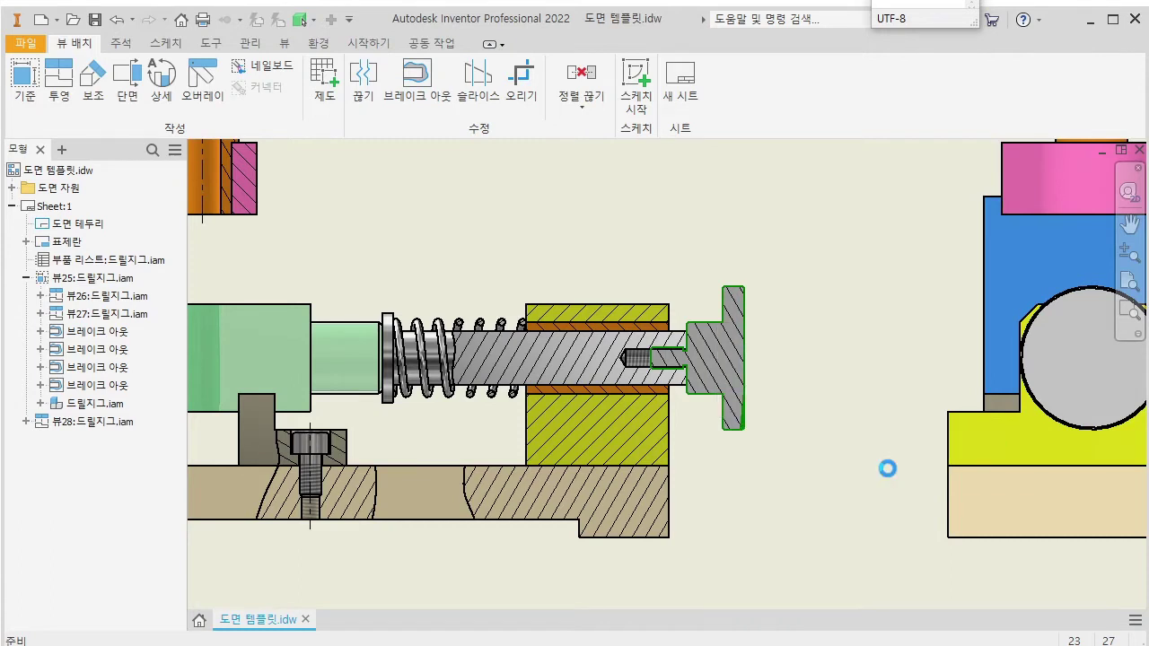
pyautogui.rightClick(458, 402)
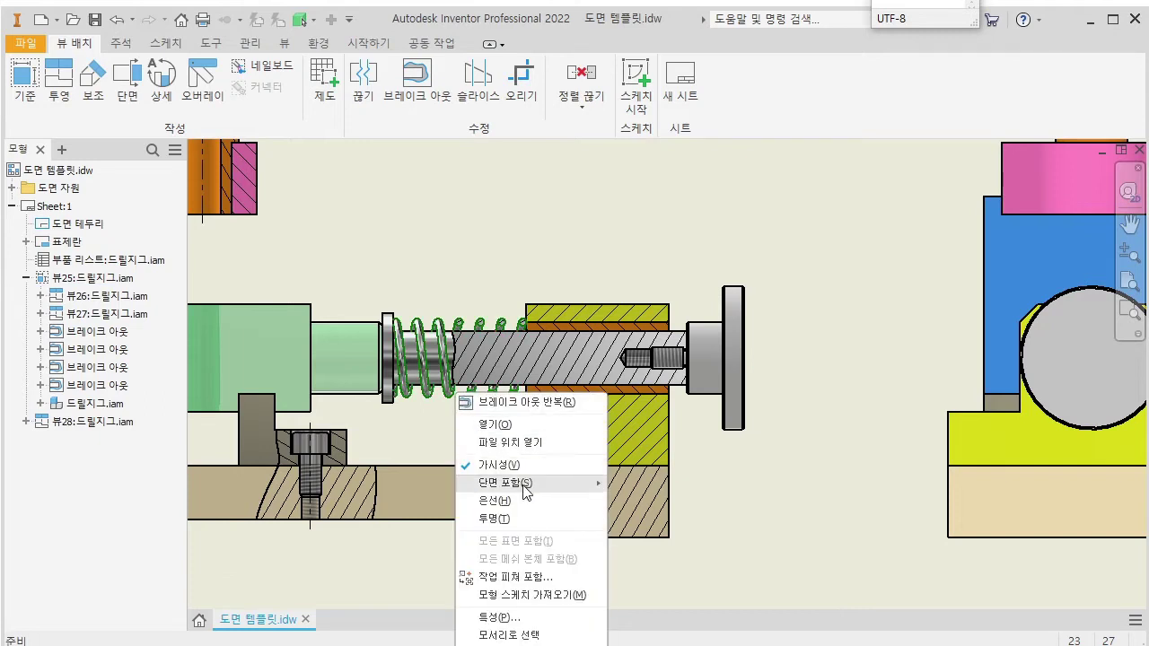
pyautogui.moveTo(525, 485)
pyautogui.click(655, 521)
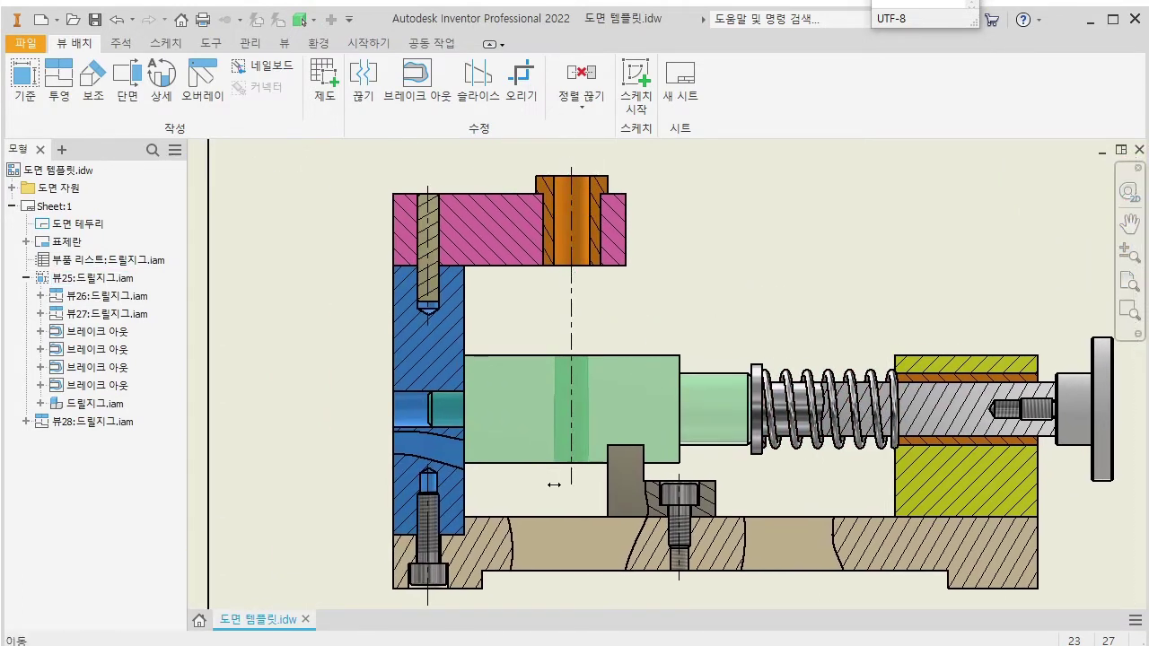
# Add a bisector centerline along the horizontal shaft in the front view and extend it past the blue block and the handle.
pyautogui.click(120, 42)
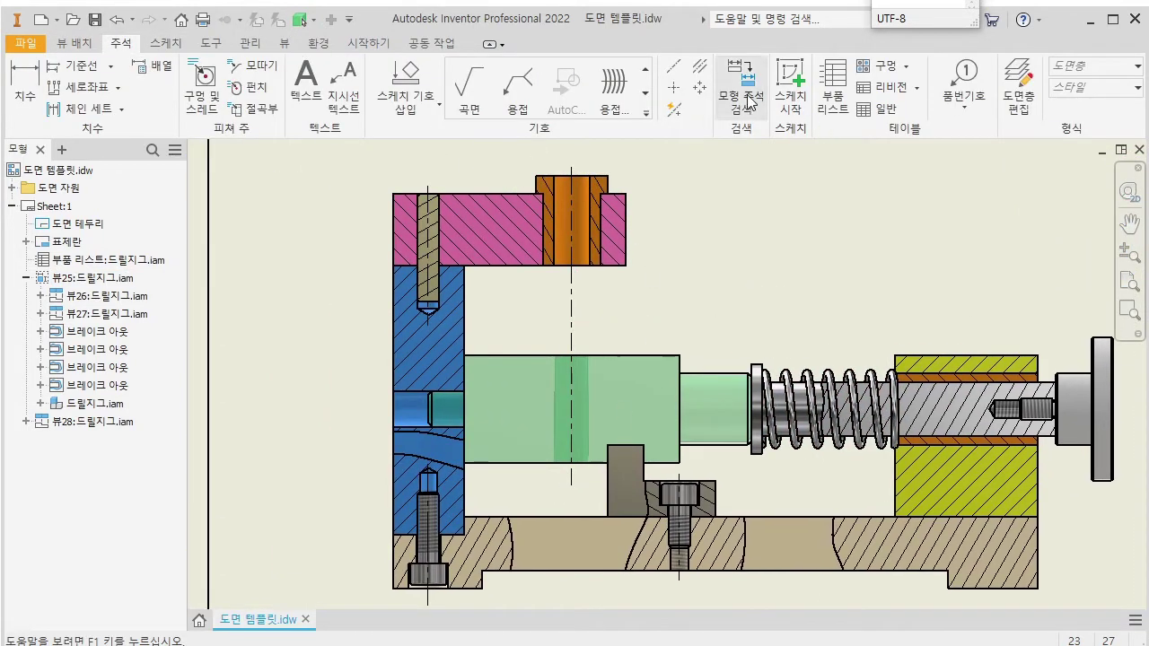
pyautogui.click(699, 70)
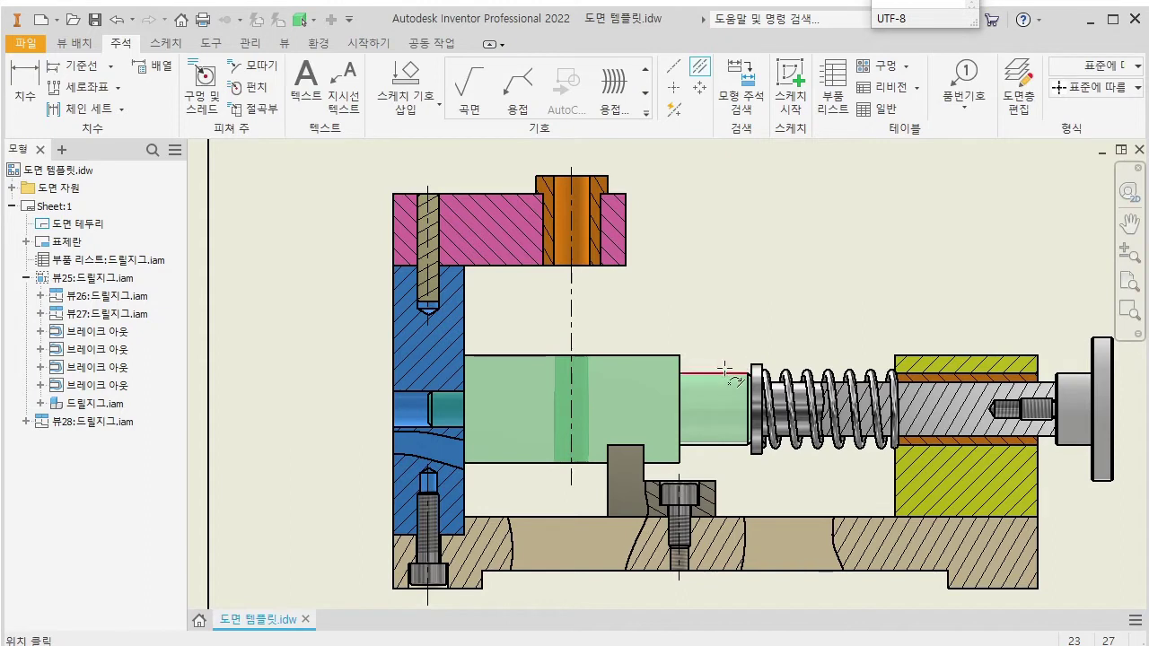
pyautogui.click(700, 444)
pyautogui.moveTo(384, 427); pyautogui.dragTo(384, 426)
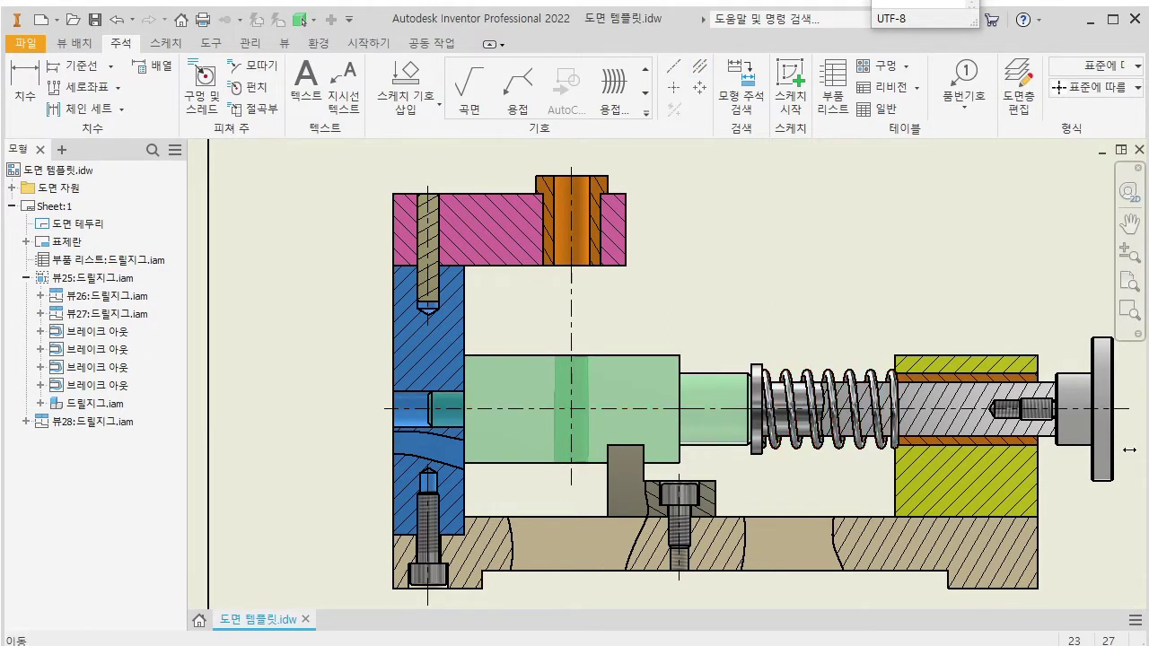
# Add center marks to the two socket bolts and two pins of the yellow support block in the top view.
pyautogui.scroll(-5, 949, 530)
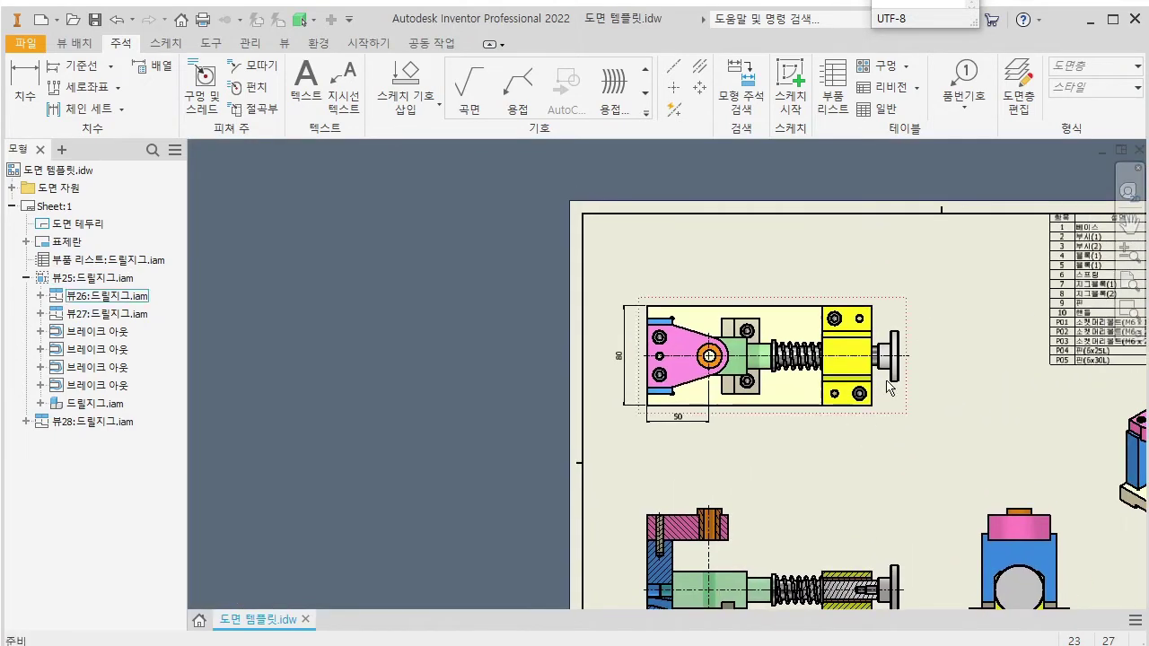
pyautogui.scroll(4, 859, 323)
pyautogui.click(772, 308)
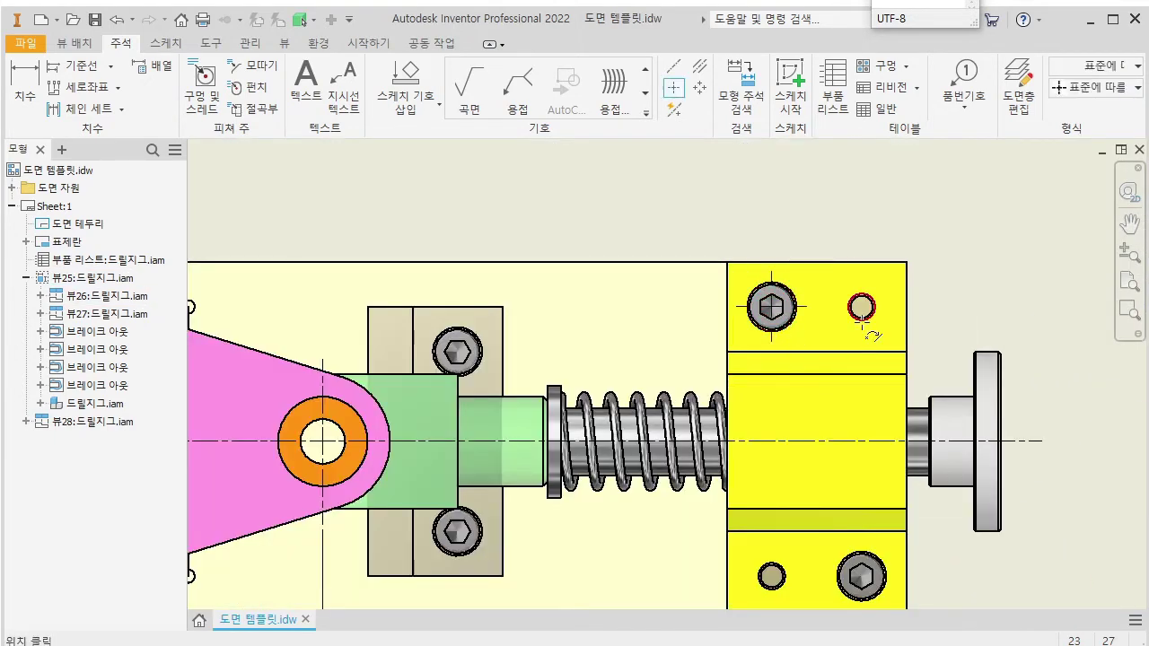
pyautogui.moveTo(860, 487); pyautogui.dragTo(839, 331, button='middle')
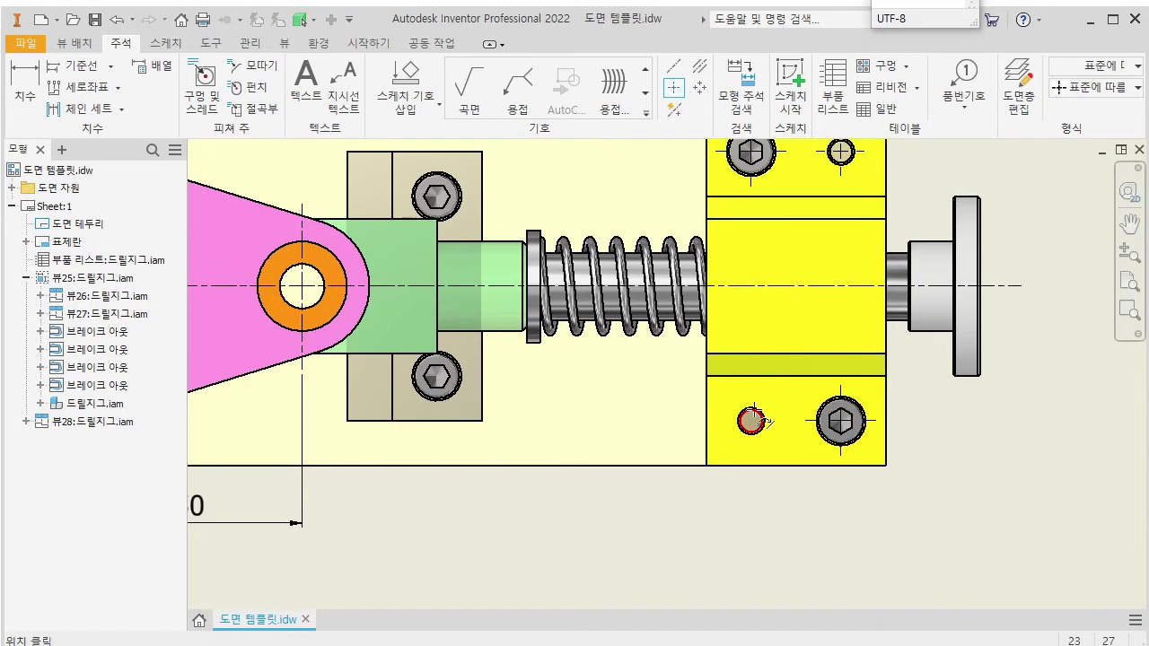
pyautogui.moveTo(496, 436); pyautogui.dragTo(704, 429, button='middle')
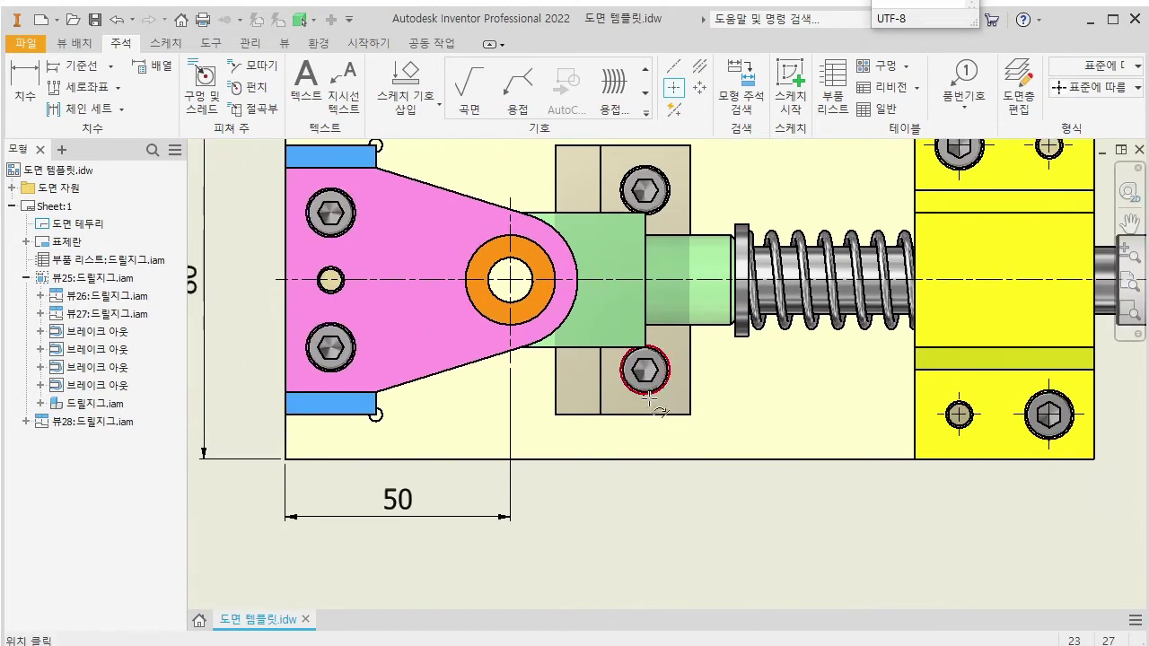
# Start a sketch attached to the drill jig's side view.
pyautogui.scroll(-3, 701, 389)
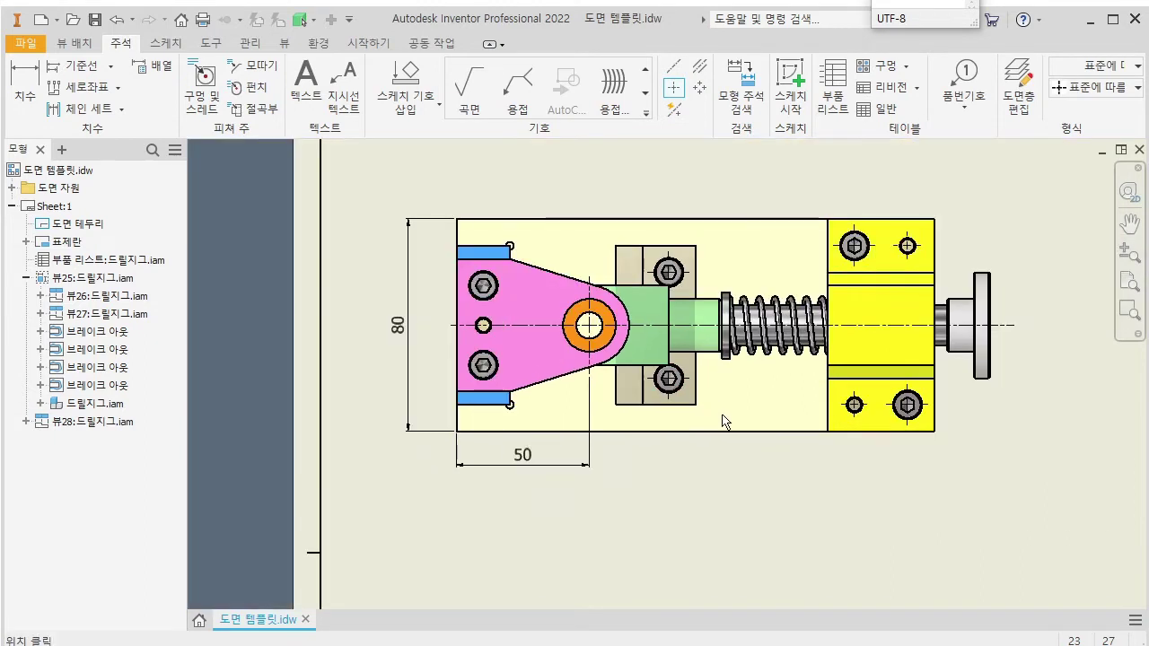
pyautogui.scroll(-4, 731, 432)
pyautogui.moveTo(844, 467); pyautogui.dragTo(798, 403, button='middle')
pyautogui.scroll(2, 798, 403)
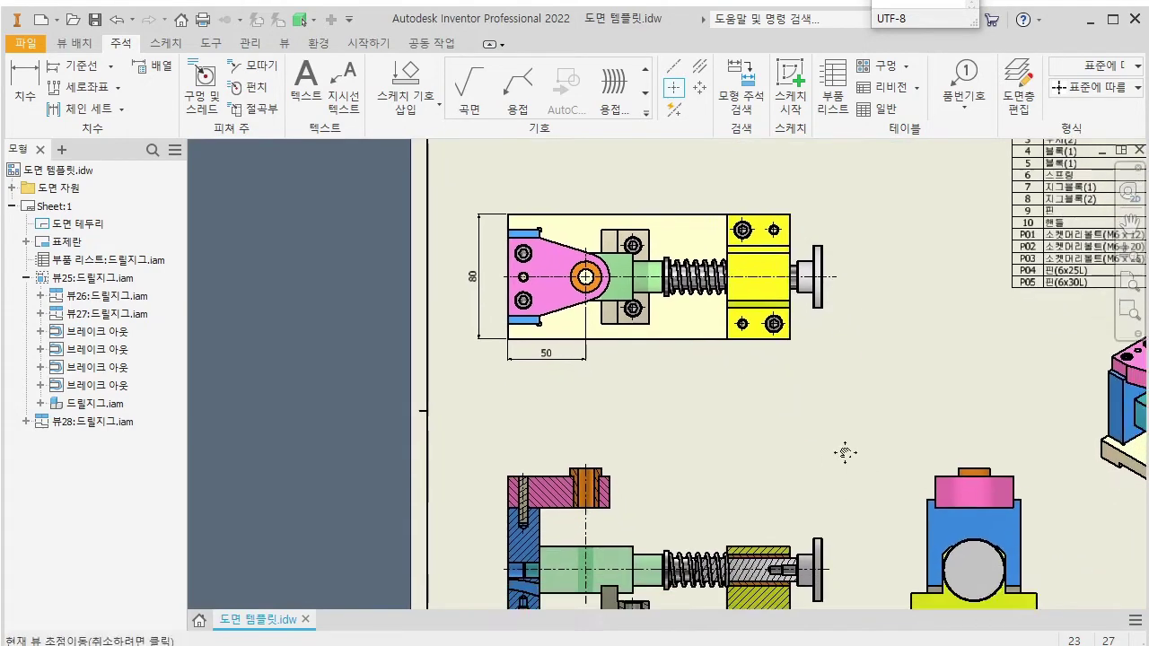
pyautogui.moveTo(828, 469); pyautogui.dragTo(708, 425, button='middle')
pyautogui.moveTo(833, 474); pyautogui.dragTo(849, 483)
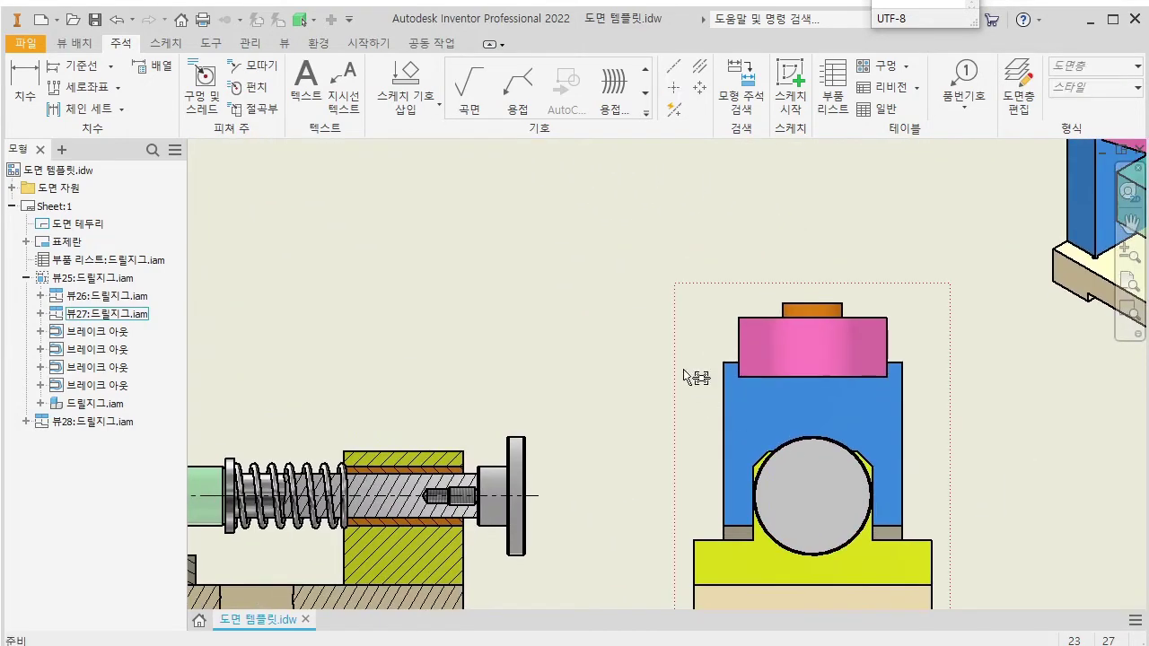
pyautogui.click(684, 369)
pyautogui.press('s')
pyautogui.scroll(-3, 773, 354)
# Draw a closed spline around the upper-left part of the side view, enclosing the pink plate's left side and the blue block's corner, and finish the sketch.
pyautogui.click(82, 81)
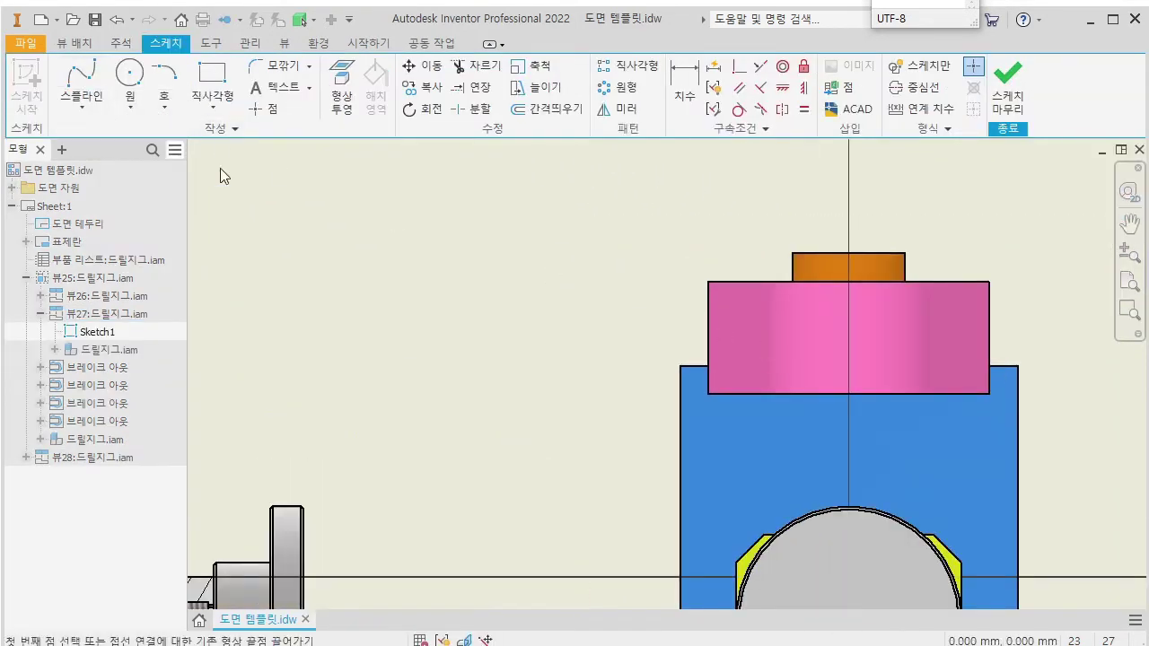
pyautogui.scroll(-3, 692, 333)
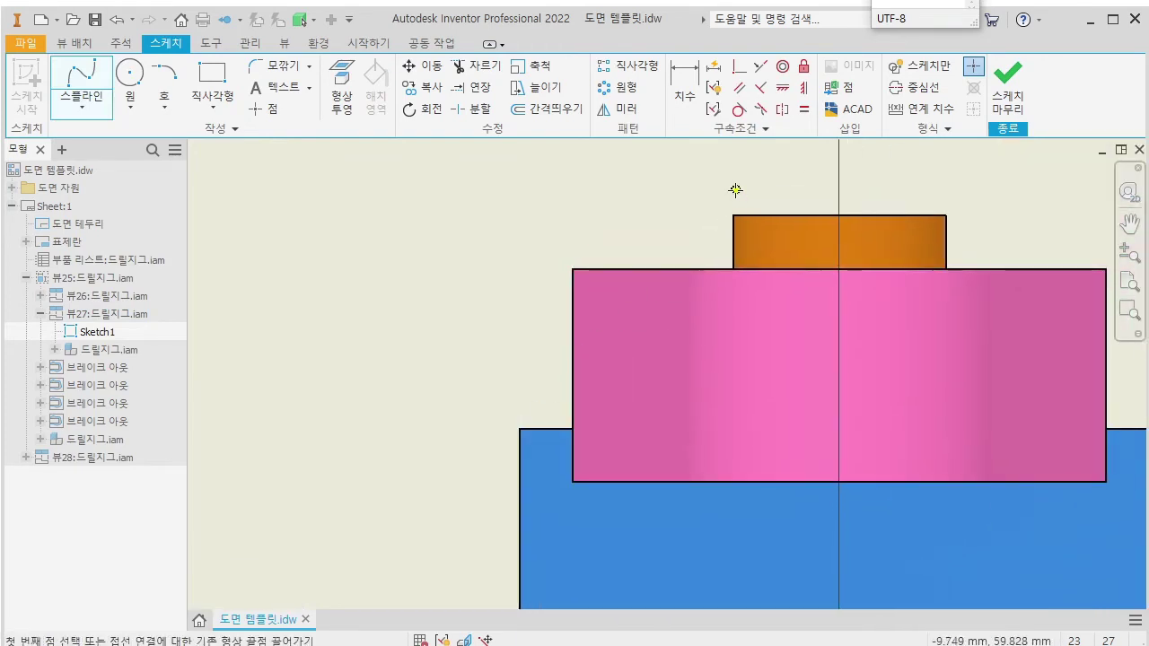
pyautogui.click(735, 189)
pyautogui.click(746, 351)
pyautogui.moveTo(734, 470); pyautogui.dragTo(769, 385, button='middle')
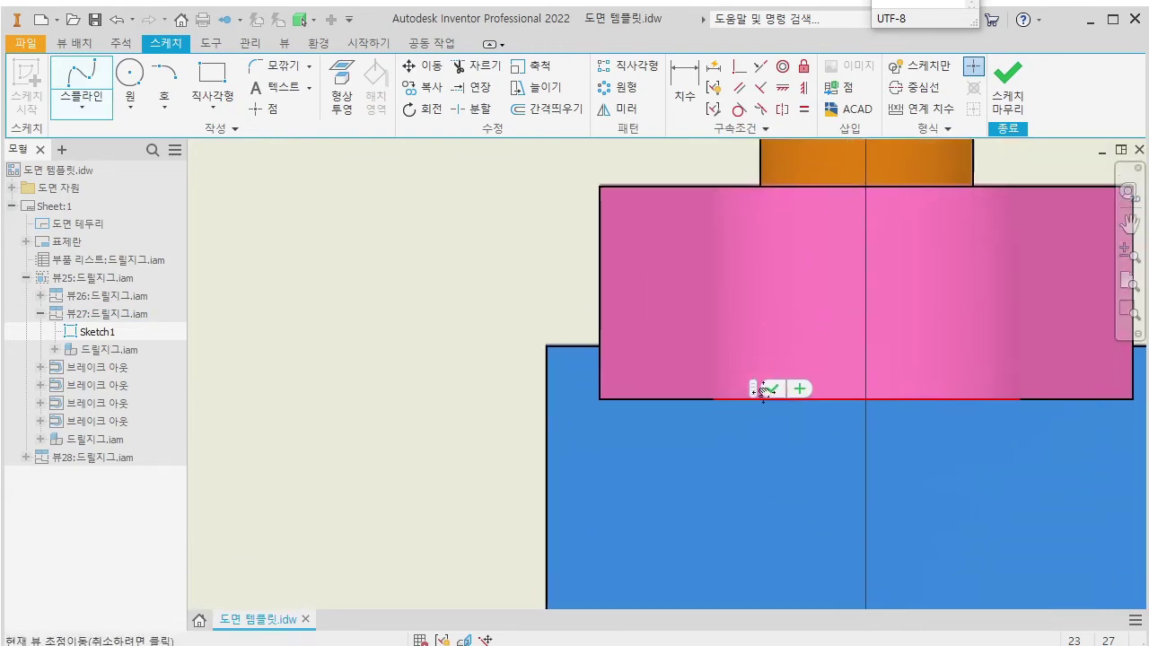
pyautogui.click(777, 480)
pyautogui.moveTo(706, 605); pyautogui.dragTo(717, 471, button='middle')
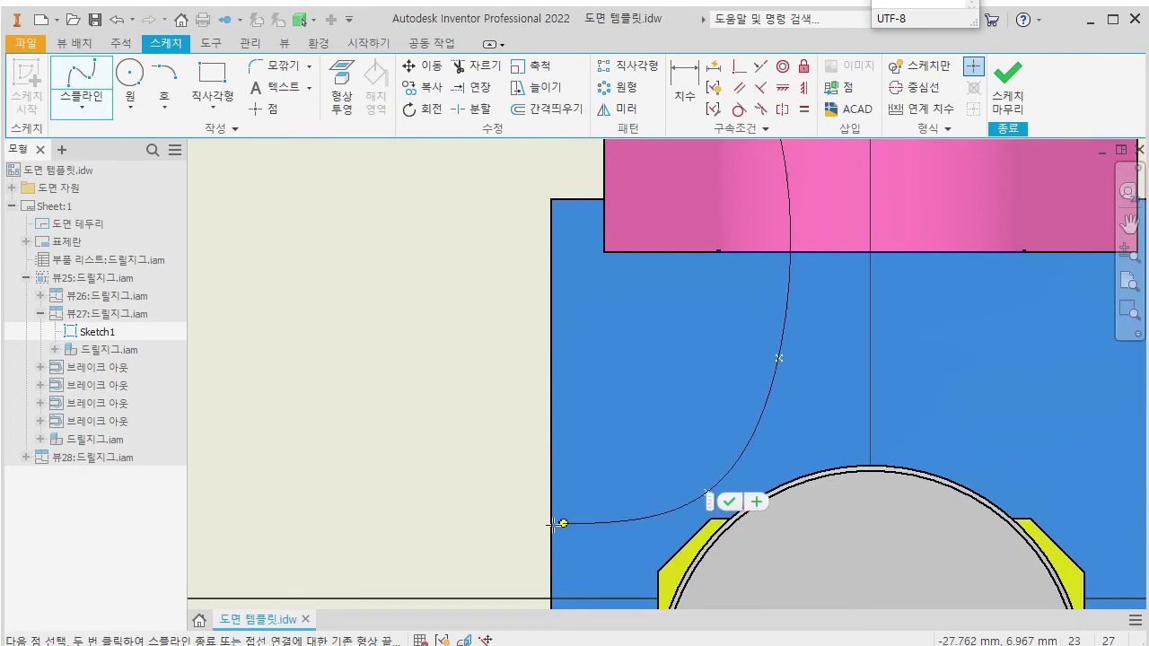
pyautogui.moveTo(508, 279); pyautogui.dragTo(470, 587, button='middle')
pyautogui.click(534, 297)
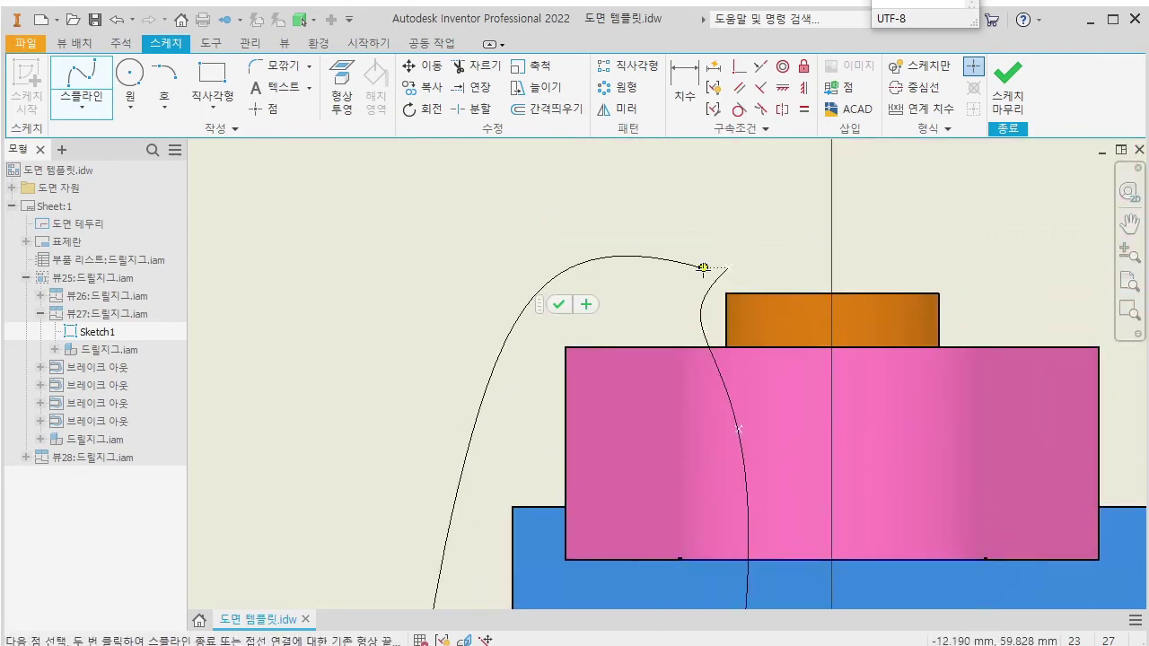
pyautogui.click(728, 267)
pyautogui.click(1008, 97)
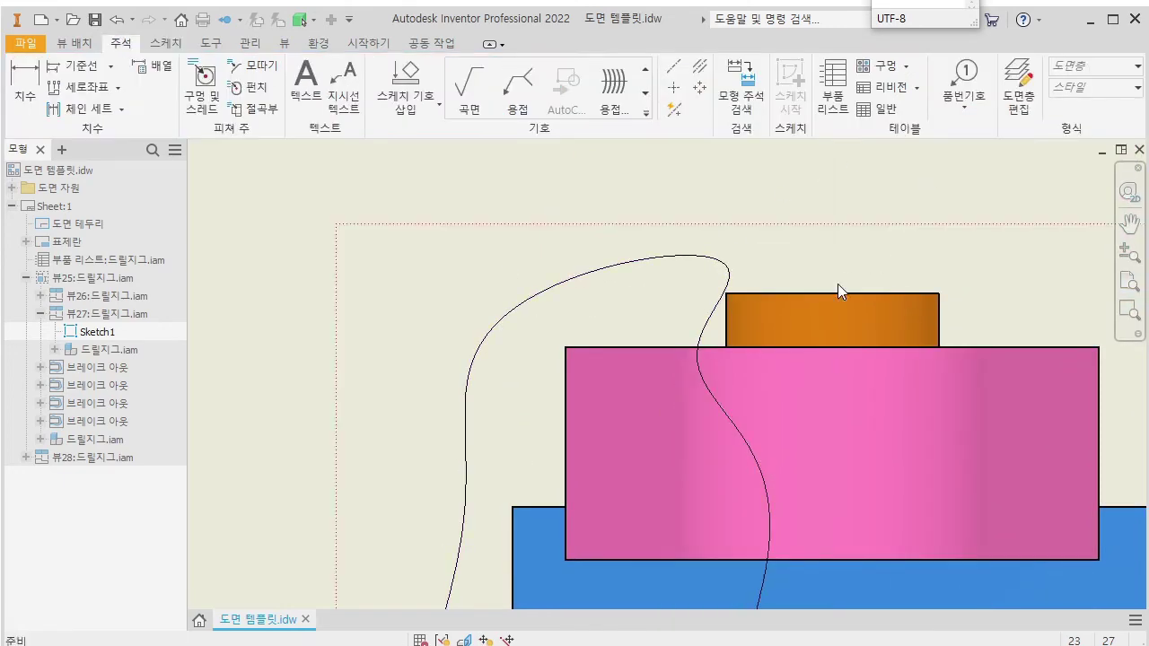
# Create a break-out in the side view from the closed spline, with its start-point depth on the pink plate's lower socket screw in the top view.
pyautogui.scroll(5, 837, 284)
pyautogui.scroll(-1, 753, 352)
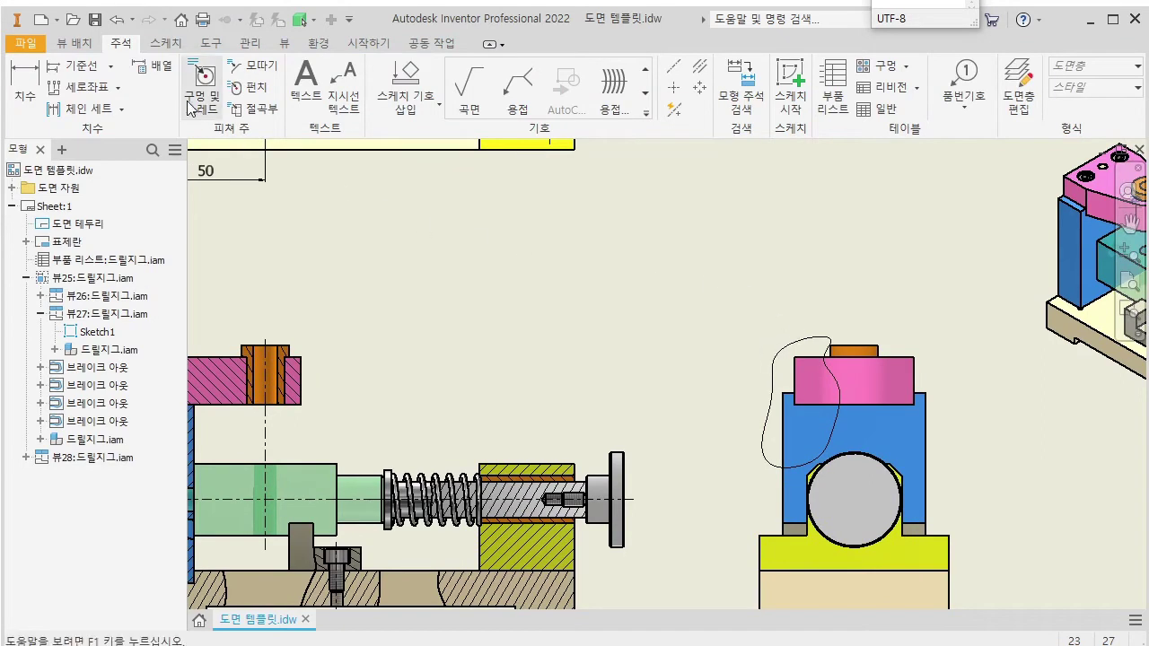
pyautogui.click(69, 45)
pyautogui.click(417, 81)
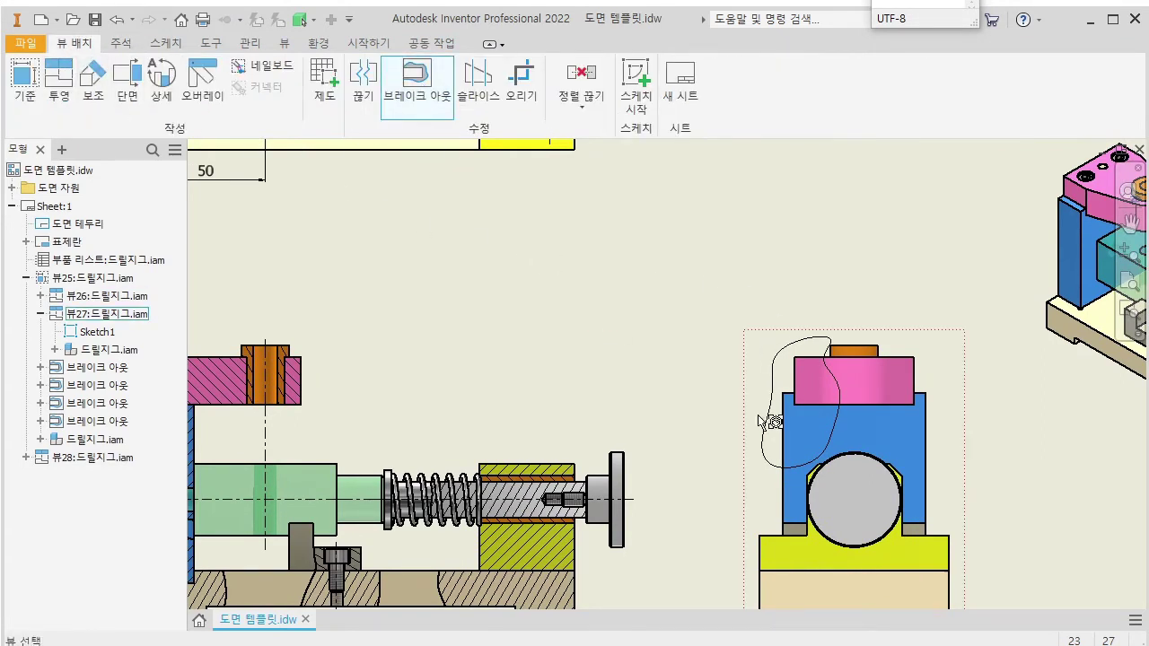
pyautogui.click(884, 409)
pyautogui.moveTo(591, 432); pyautogui.dragTo(771, 464, button='middle')
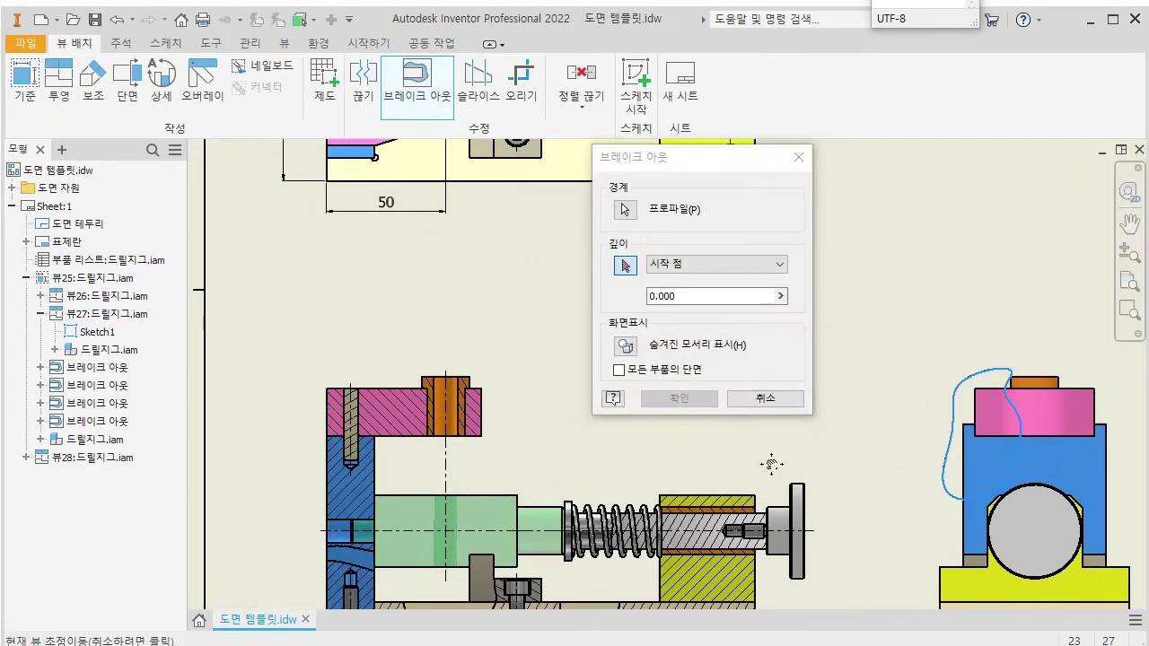
pyautogui.scroll(6, 443, 368)
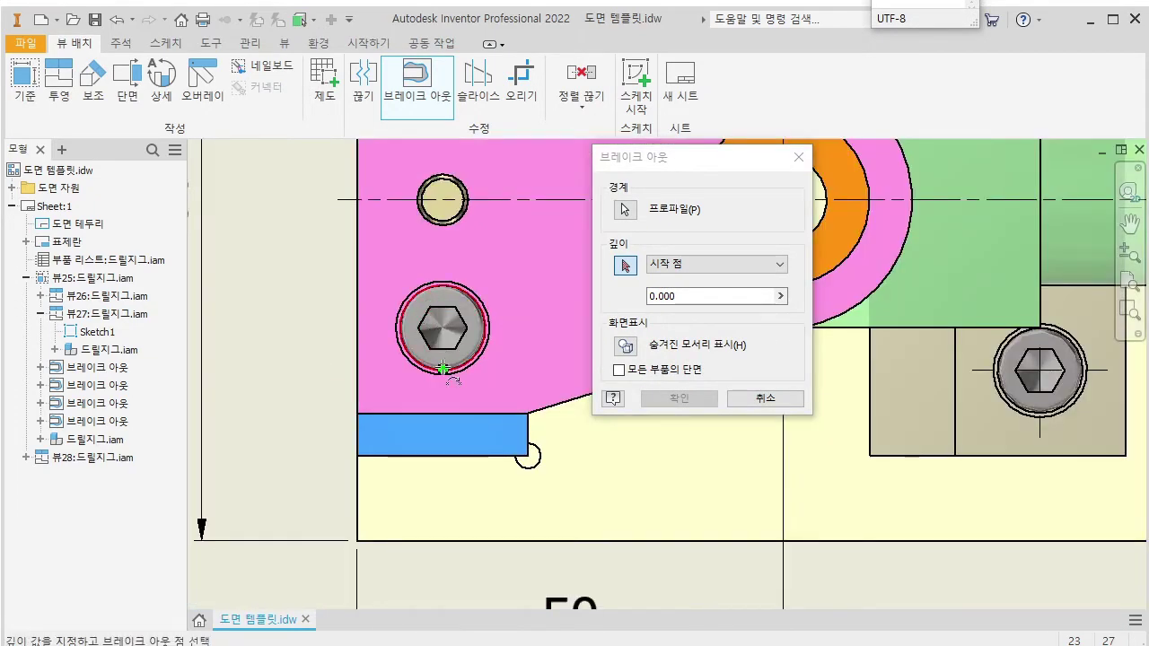
pyautogui.click(443, 368)
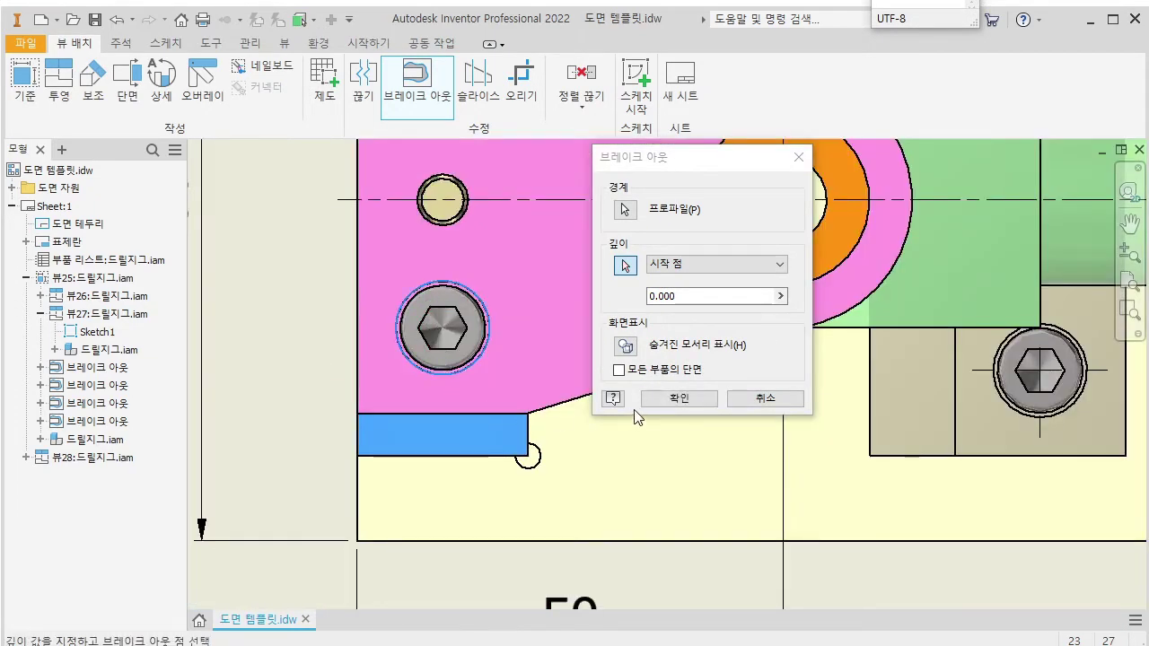
pyautogui.click(679, 398)
# Edit the break-out's sketch, moving two upper-right spline points outward so the boundary clears the screw head, and finish the sketch.
pyautogui.scroll(-8, 510, 376)
pyautogui.scroll(8, 828, 443)
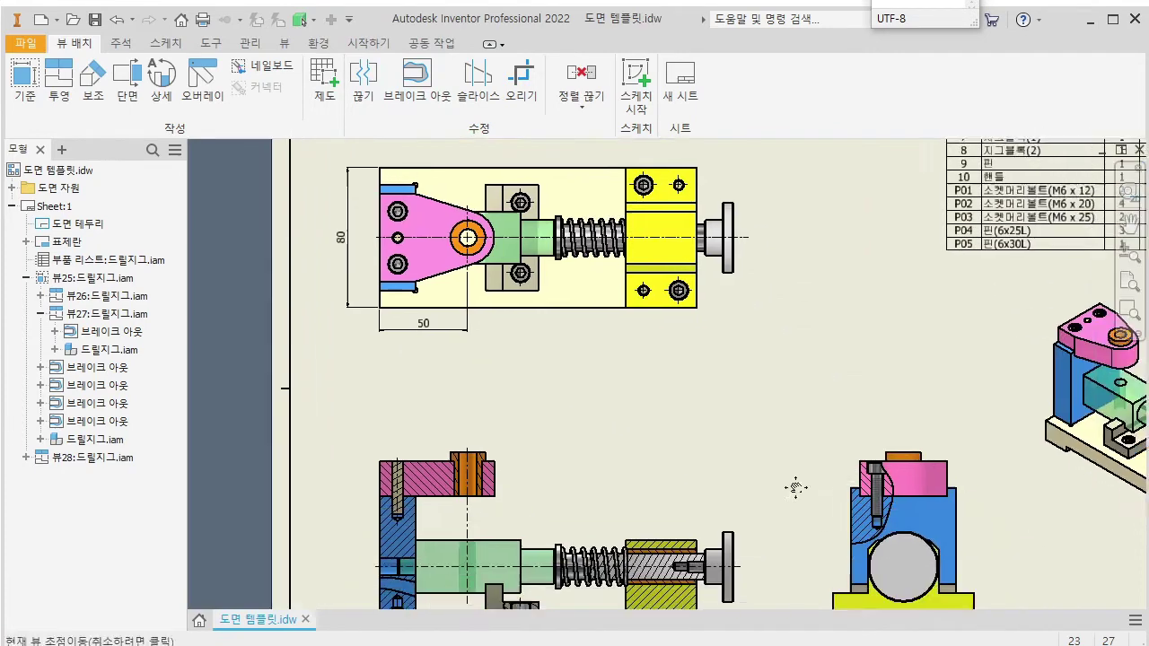
pyautogui.scroll(3, 829, 442)
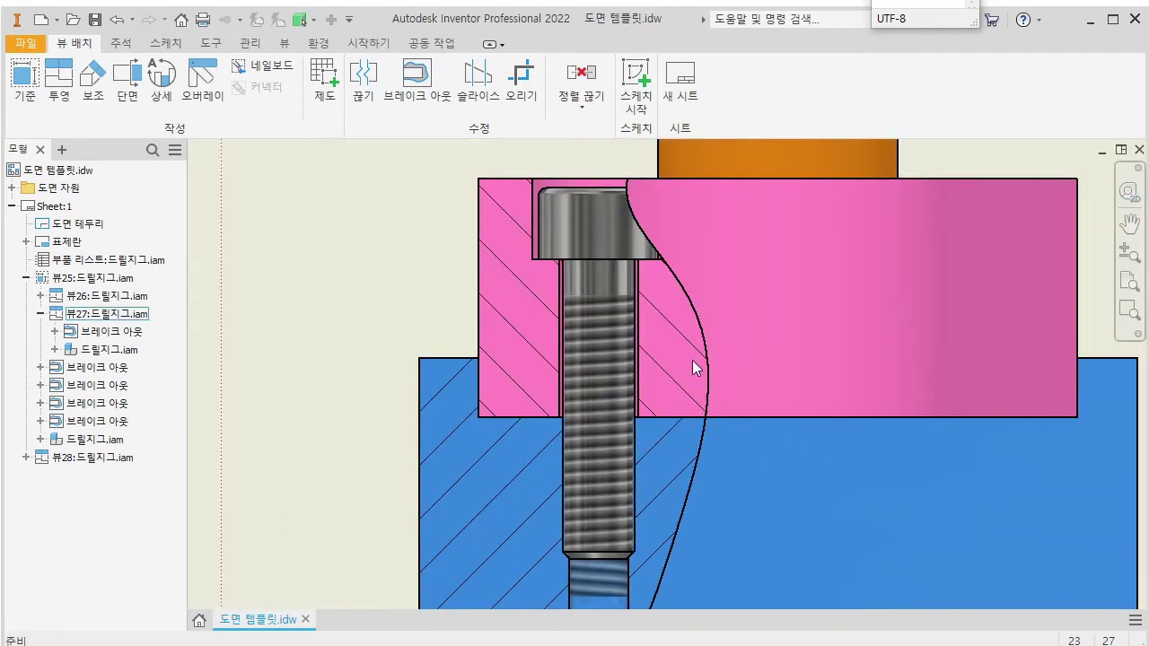
pyautogui.scroll(-3, 726, 351)
pyautogui.click(755, 291)
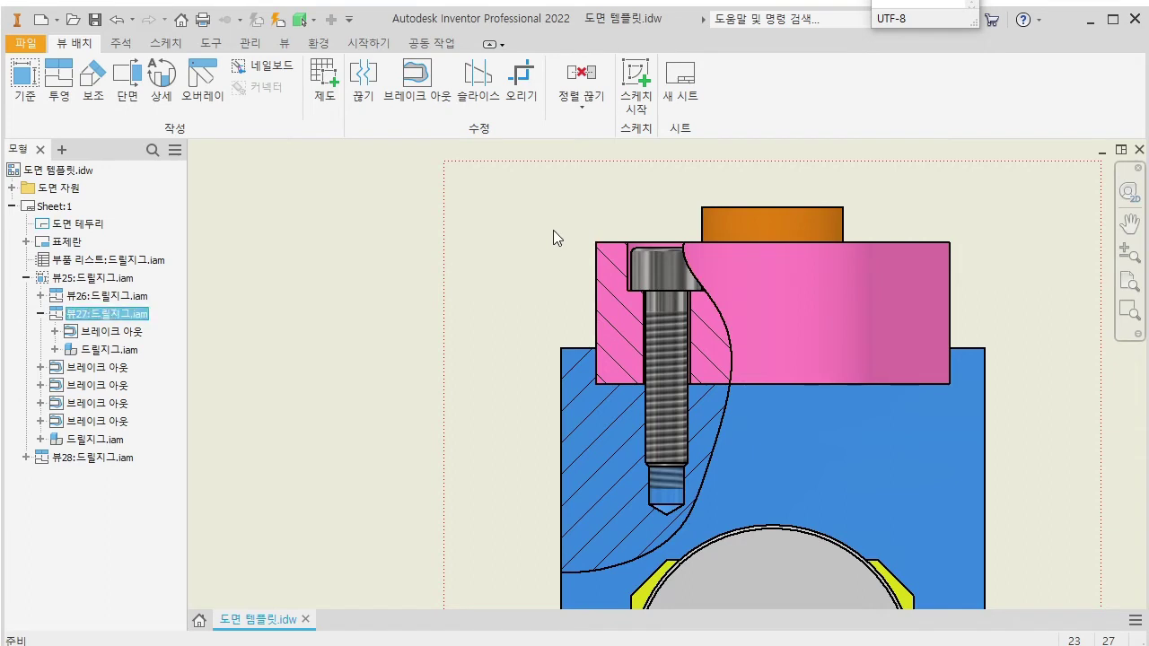
pyautogui.click(107, 331)
pyautogui.click(55, 331)
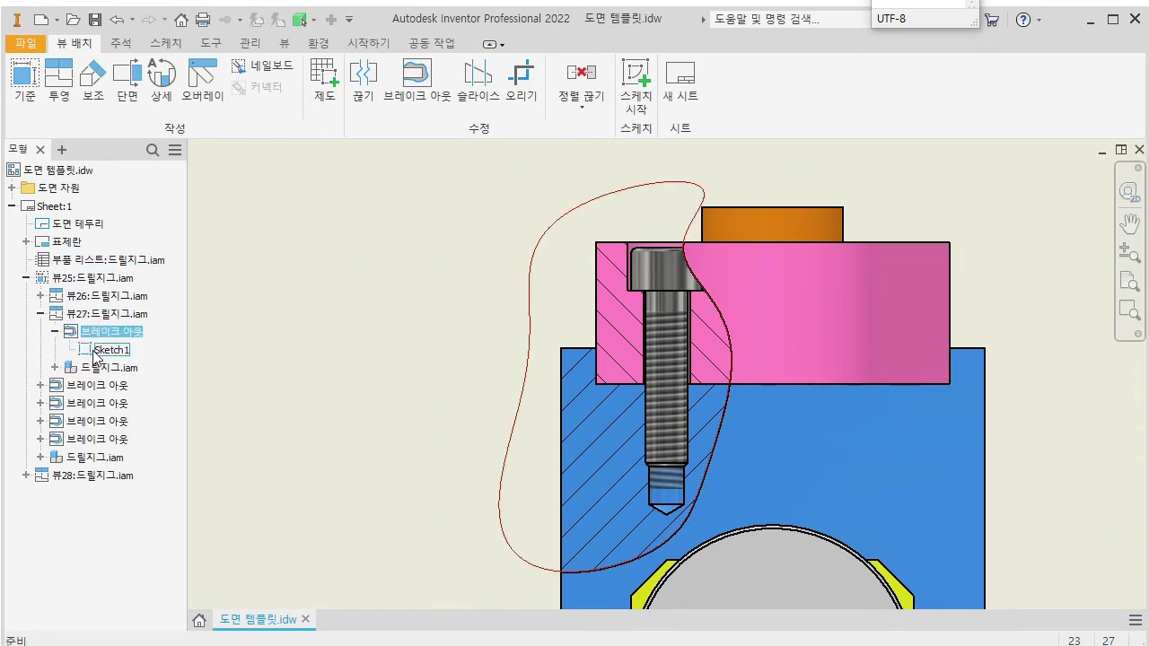
pyautogui.doubleClick(687, 258)
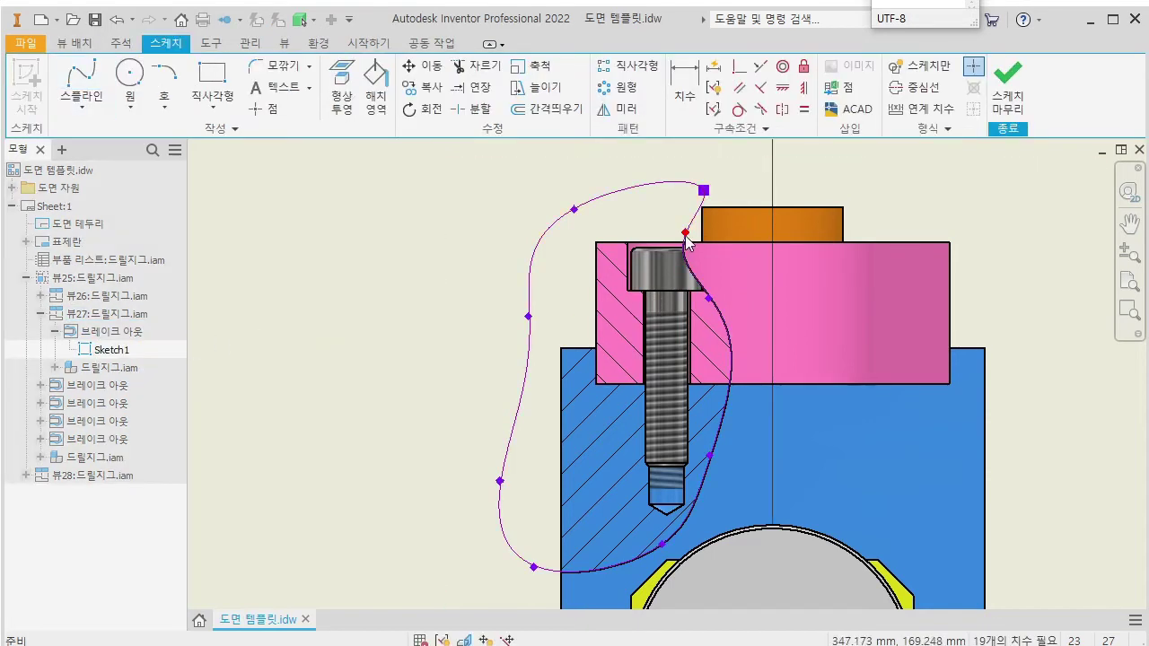
pyautogui.moveTo(686, 233); pyautogui.dragTo(734, 232)
pyautogui.moveTo(719, 300); pyautogui.dragTo(736, 301)
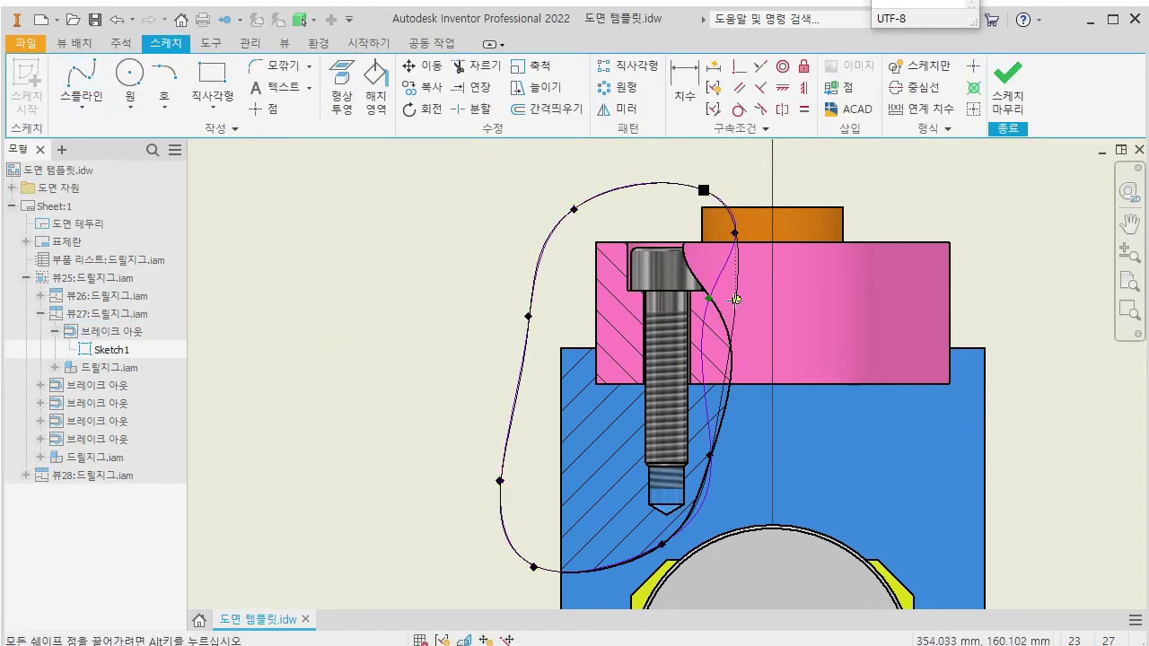
pyautogui.click(1077, 321)
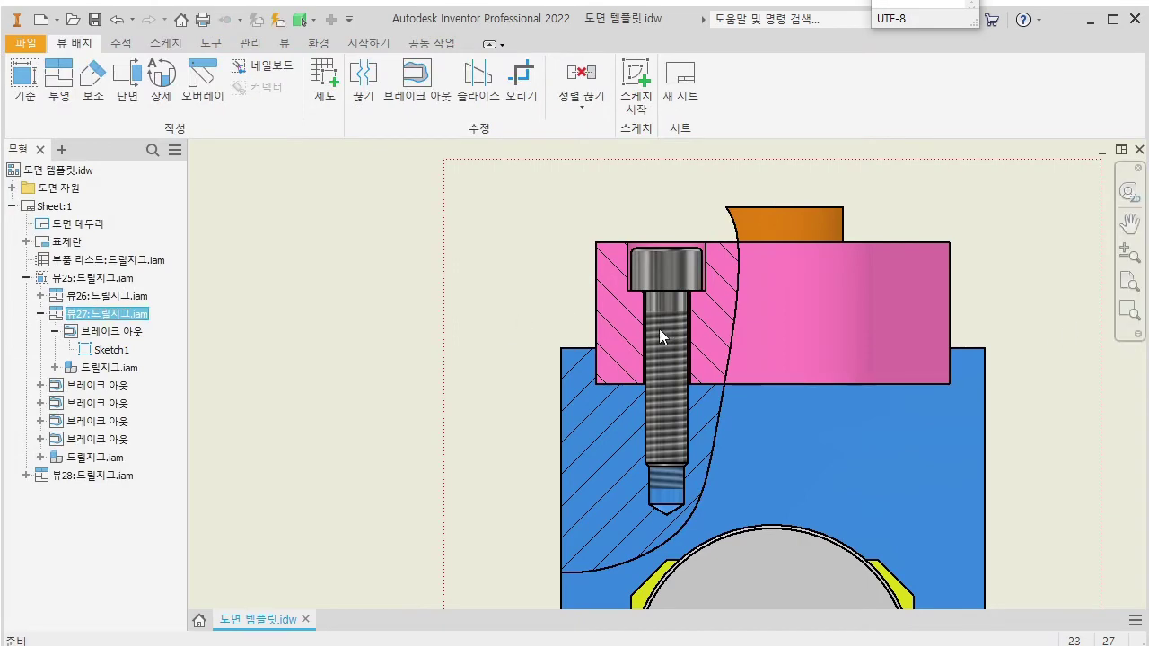
# Start a new sketch on the side view for a cut at the base.
pyautogui.scroll(-4, 660, 330)
pyautogui.scroll(2, 655, 377)
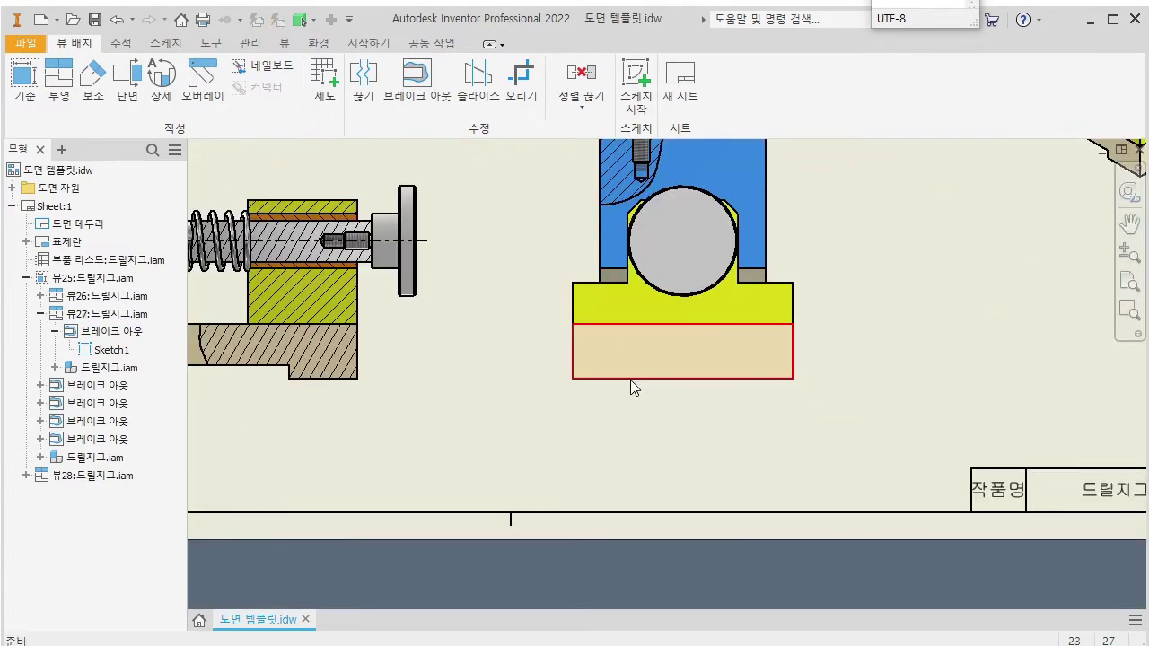
pyautogui.scroll(-1, 628, 387)
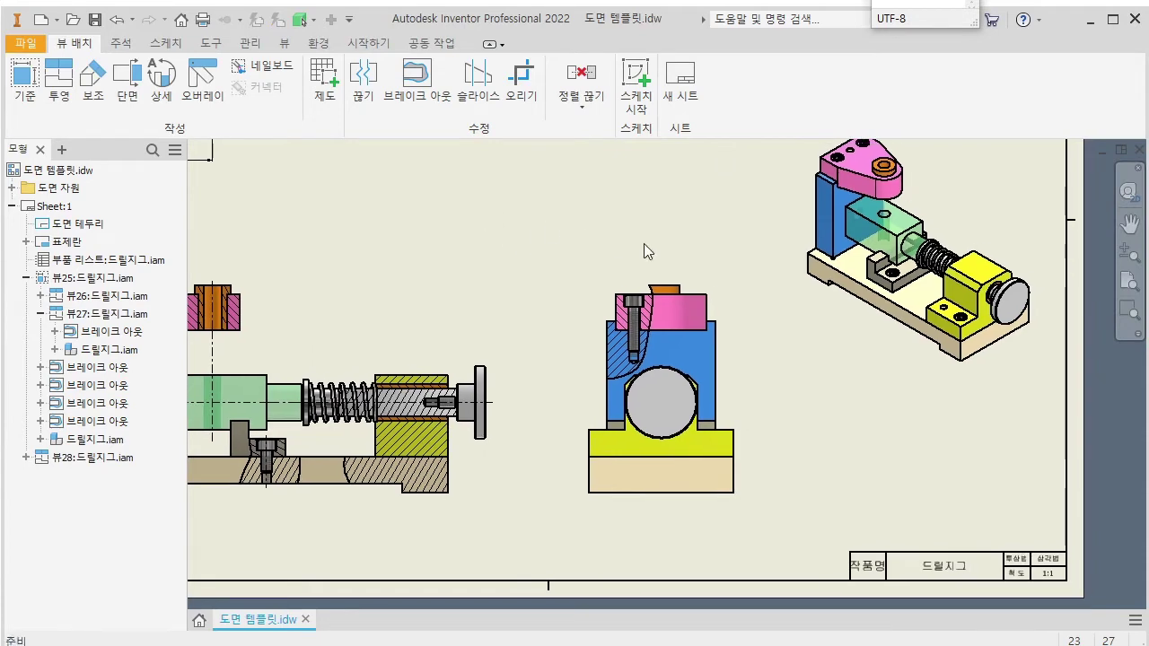
pyautogui.click(721, 272)
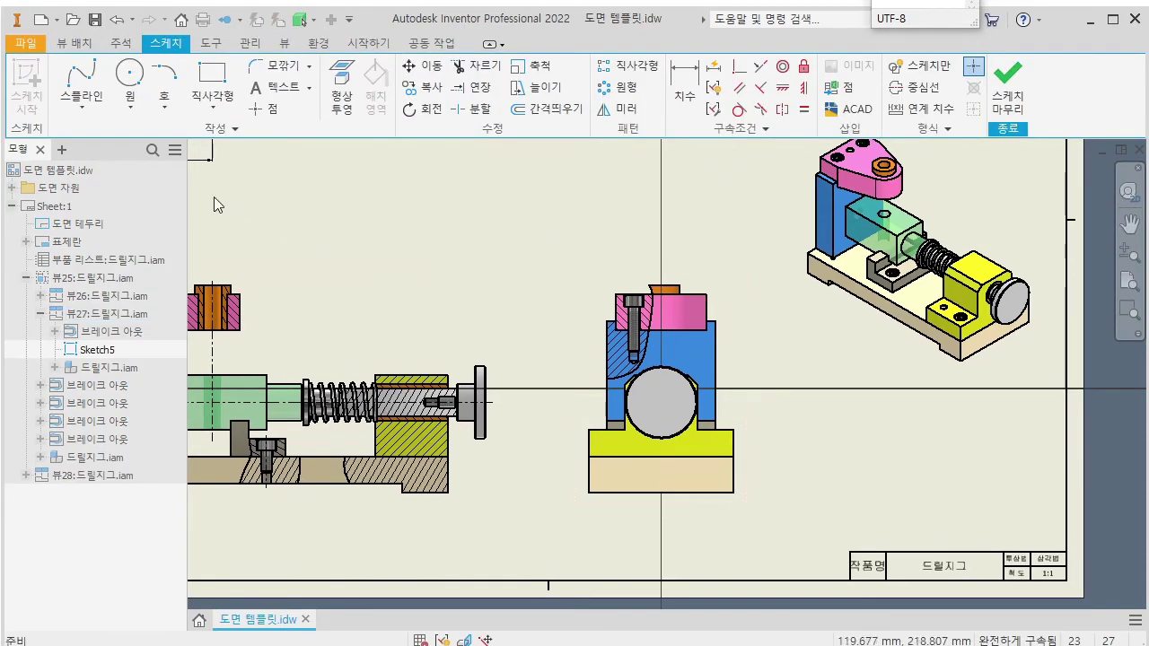
# Draw a closed spline around the side view's lower-left corner, across the yellow block and base plate, and finish the sketch.
pyautogui.click(76, 103)
pyautogui.scroll(4, 628, 457)
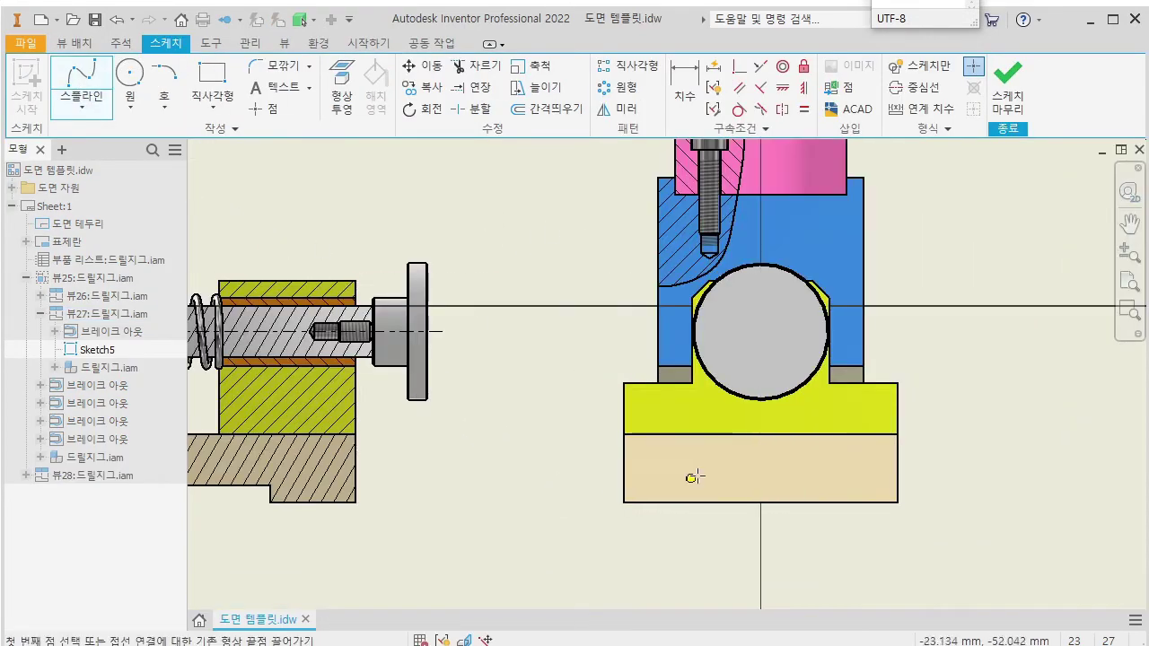
pyautogui.click(560, 226)
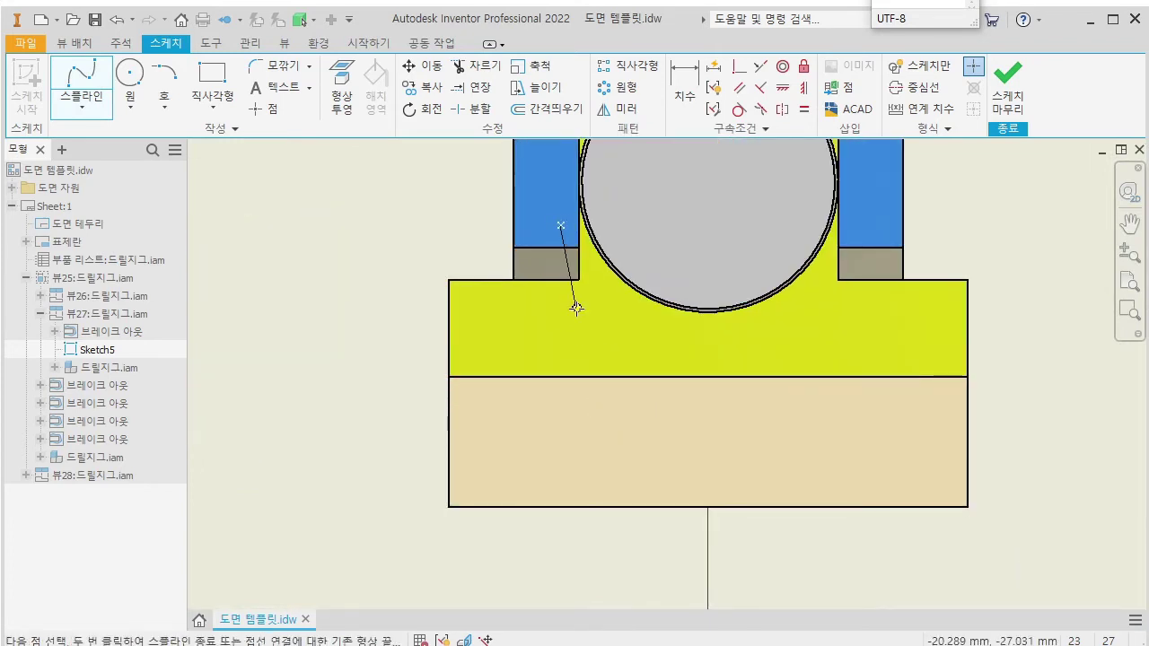
pyautogui.click(554, 362)
pyautogui.click(593, 448)
pyautogui.click(604, 533)
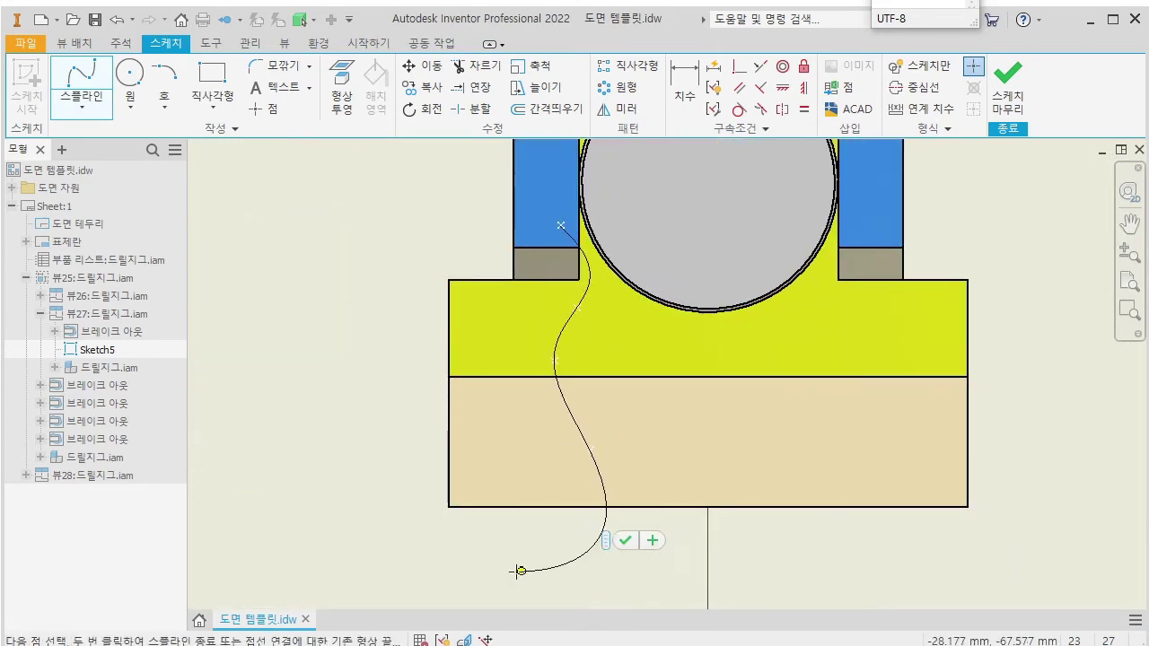
pyautogui.click(377, 521)
pyautogui.click(384, 348)
pyautogui.click(429, 241)
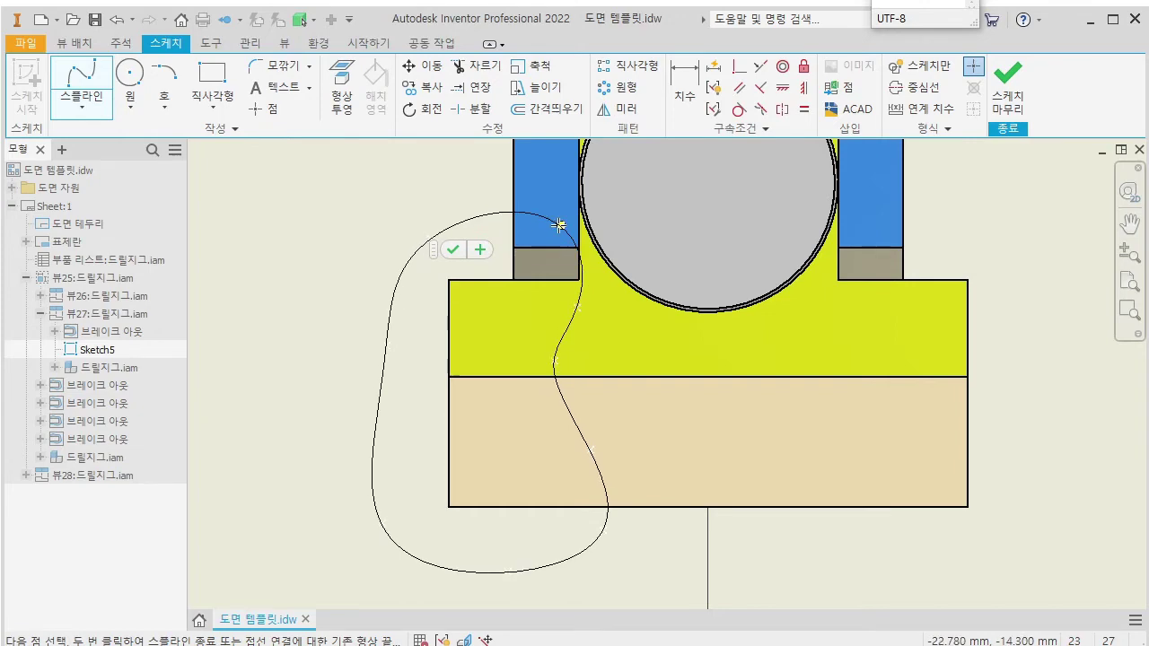
pyautogui.click(560, 226)
pyautogui.click(1007, 90)
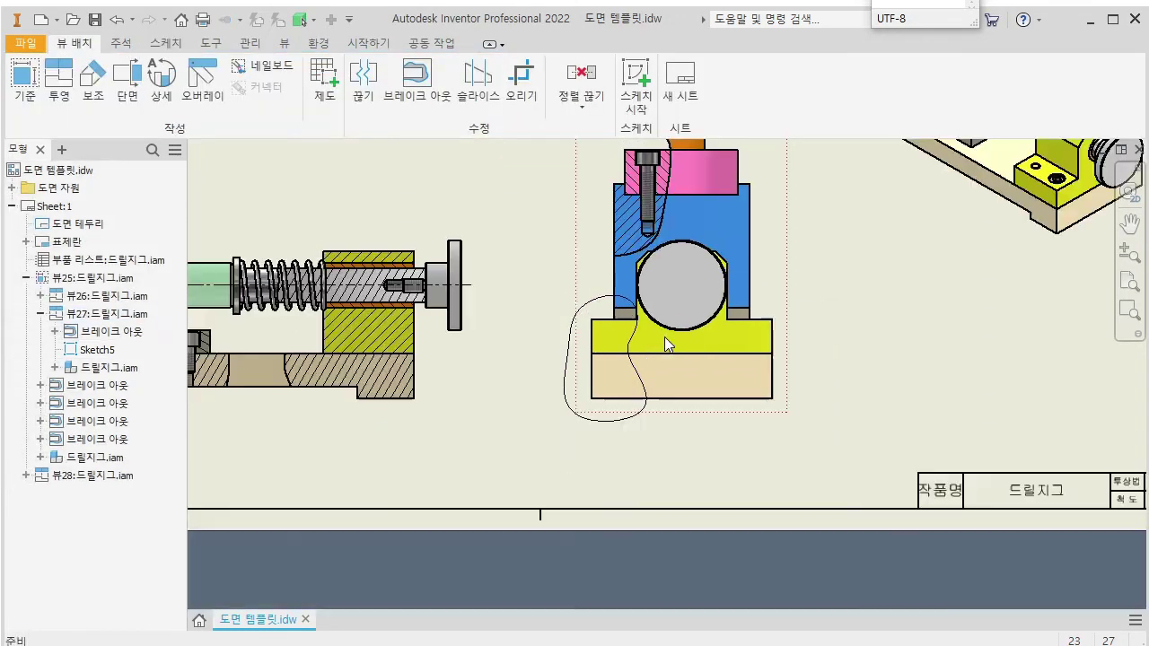
# Create a break-out from the lower-left spline, with its start-point depth on the yellow block's lower pin in the top view.
pyautogui.click(416, 82)
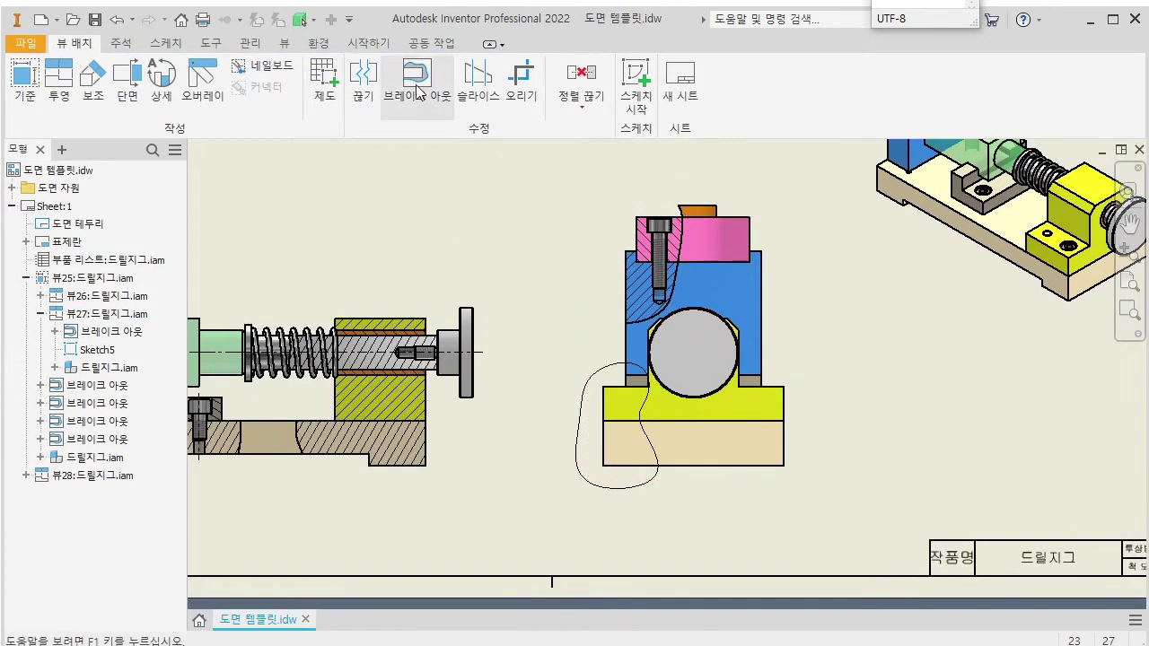
pyautogui.click(599, 295)
pyautogui.moveTo(533, 339); pyautogui.dragTo(534, 356, button='middle')
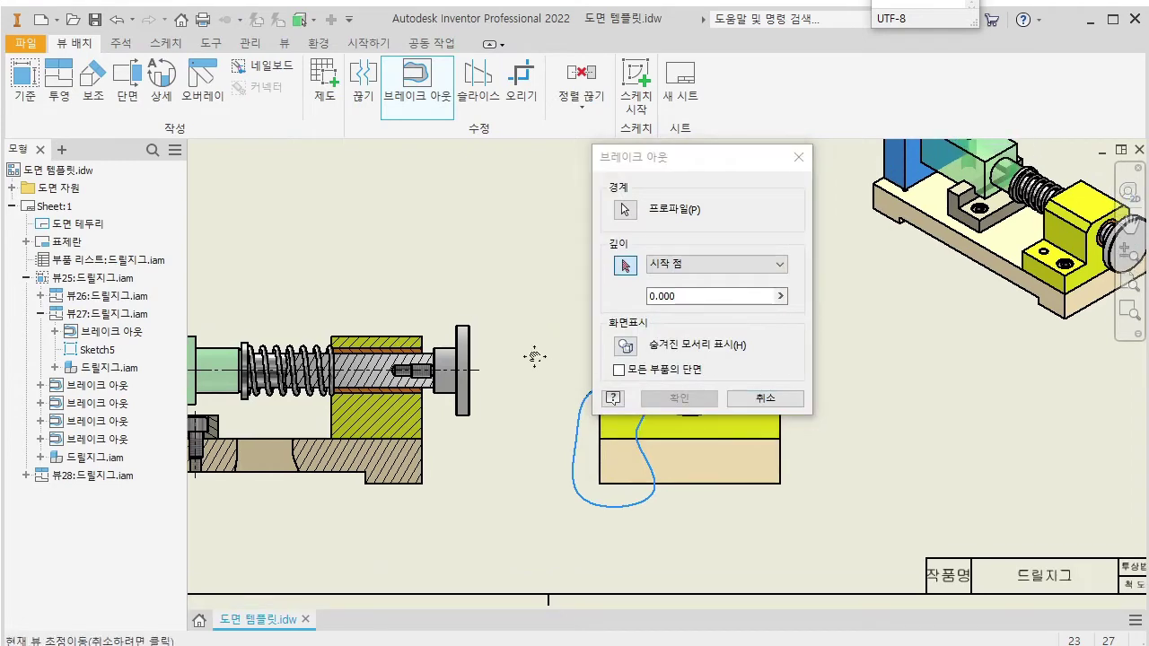
pyautogui.scroll(6, 466, 363)
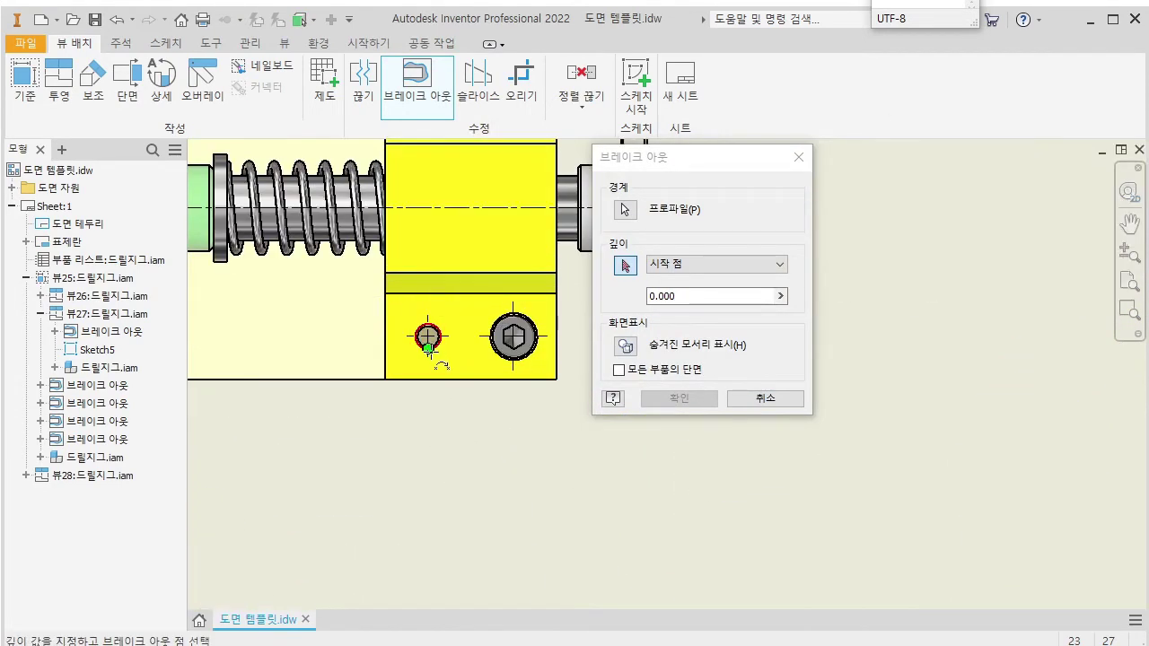
pyautogui.click(429, 337)
pyautogui.click(641, 398)
# Start another sketch on the side view for a further break-out boundary.
pyautogui.scroll(-5, 537, 413)
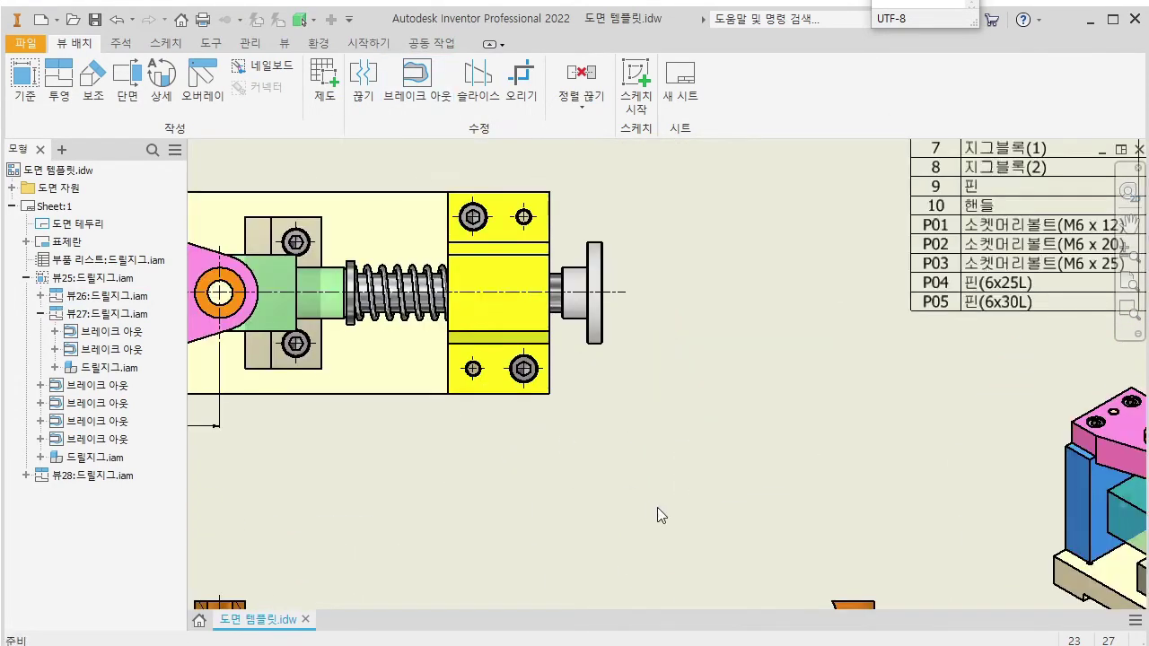
pyautogui.scroll(3, 659, 503)
pyautogui.scroll(5, 665, 491)
pyautogui.scroll(-3, 739, 357)
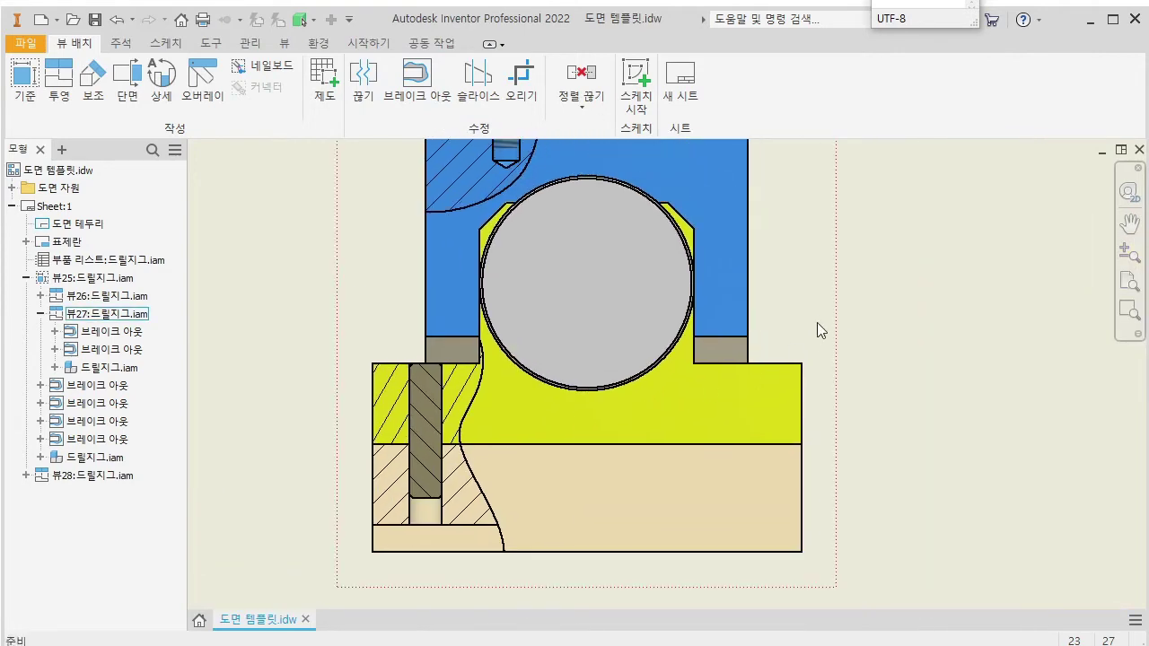
pyautogui.press('s')
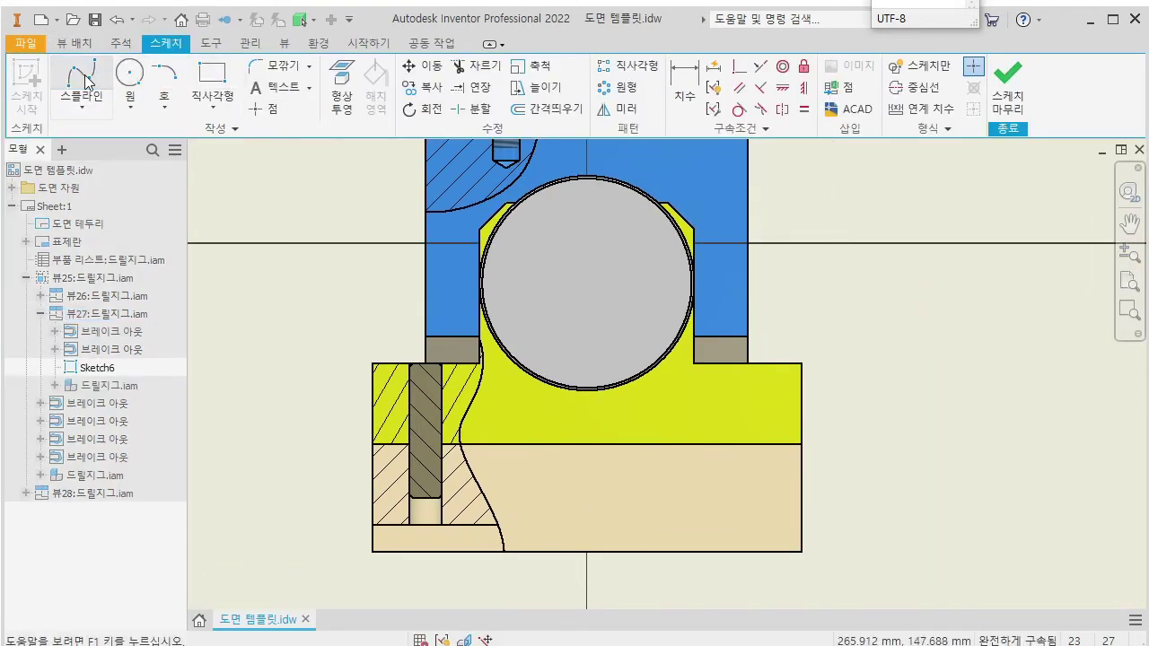
# Draw a closed spline around the side view's lower-right corner, across the yellow block and base plate, and finish the sketch.
pyautogui.click(80, 81)
pyautogui.scroll(3, 725, 346)
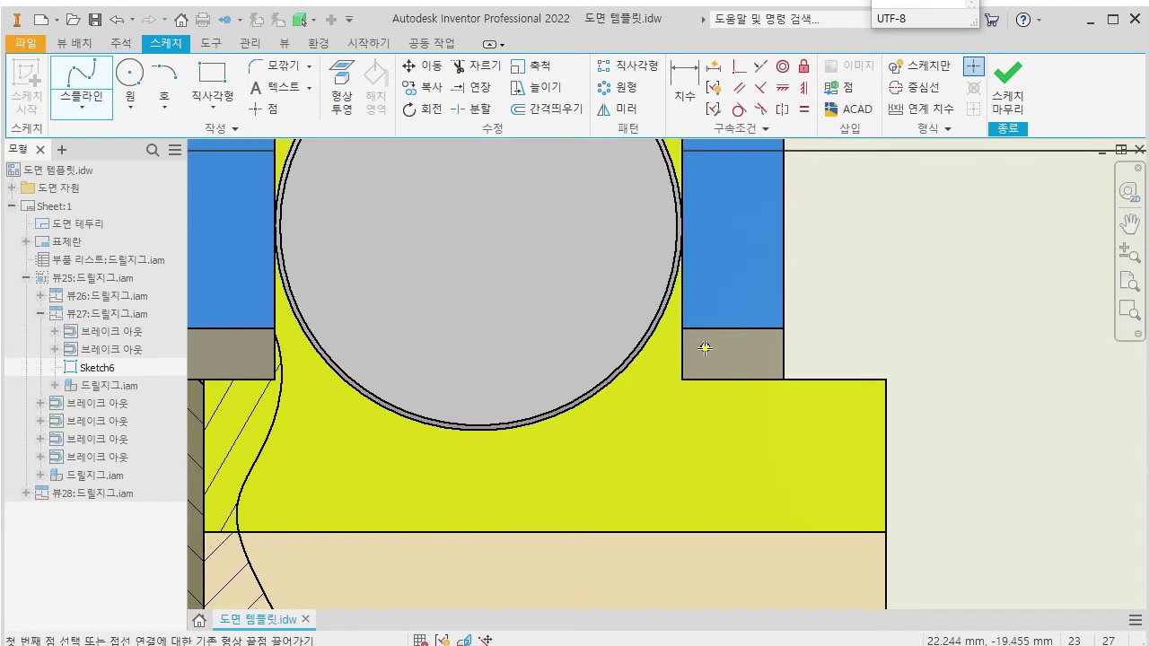
pyautogui.click(705, 348)
pyautogui.click(652, 436)
pyautogui.moveTo(651, 436); pyautogui.dragTo(646, 301, button='middle')
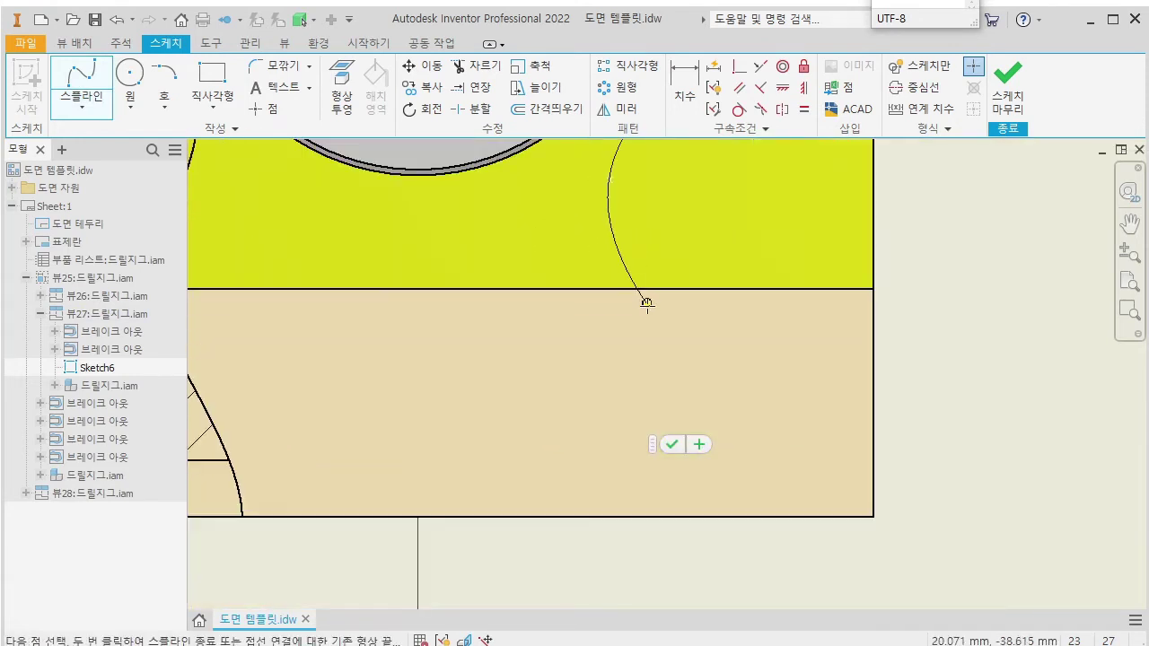
pyautogui.click(631, 261)
pyautogui.click(648, 489)
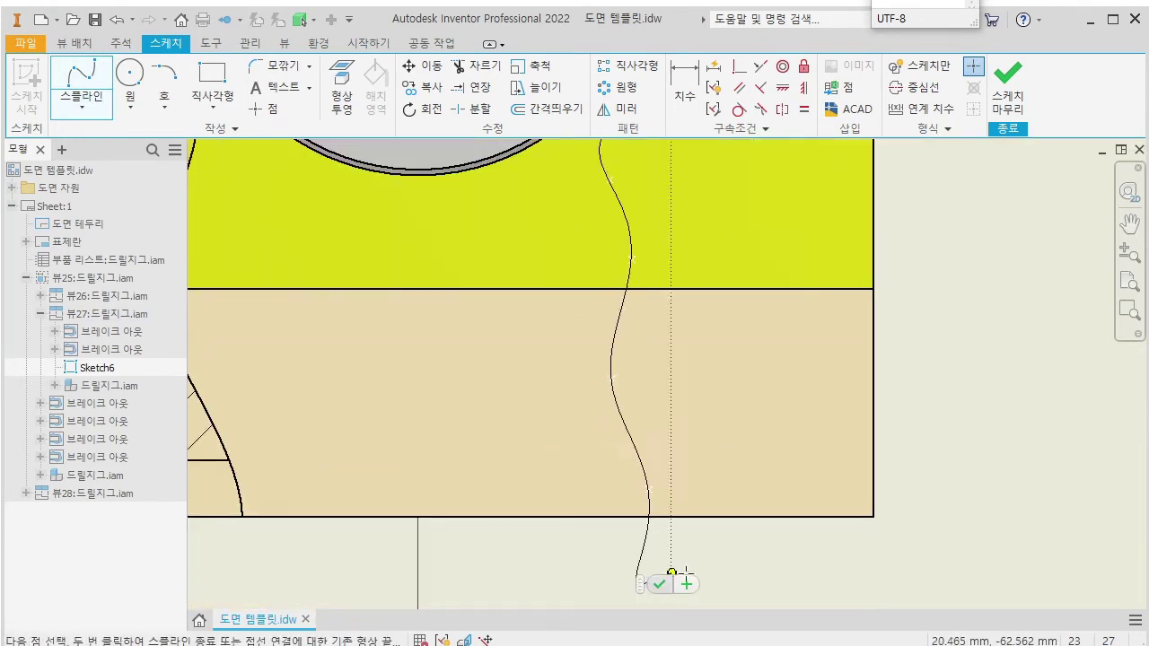
pyautogui.scroll(-3, 680, 574)
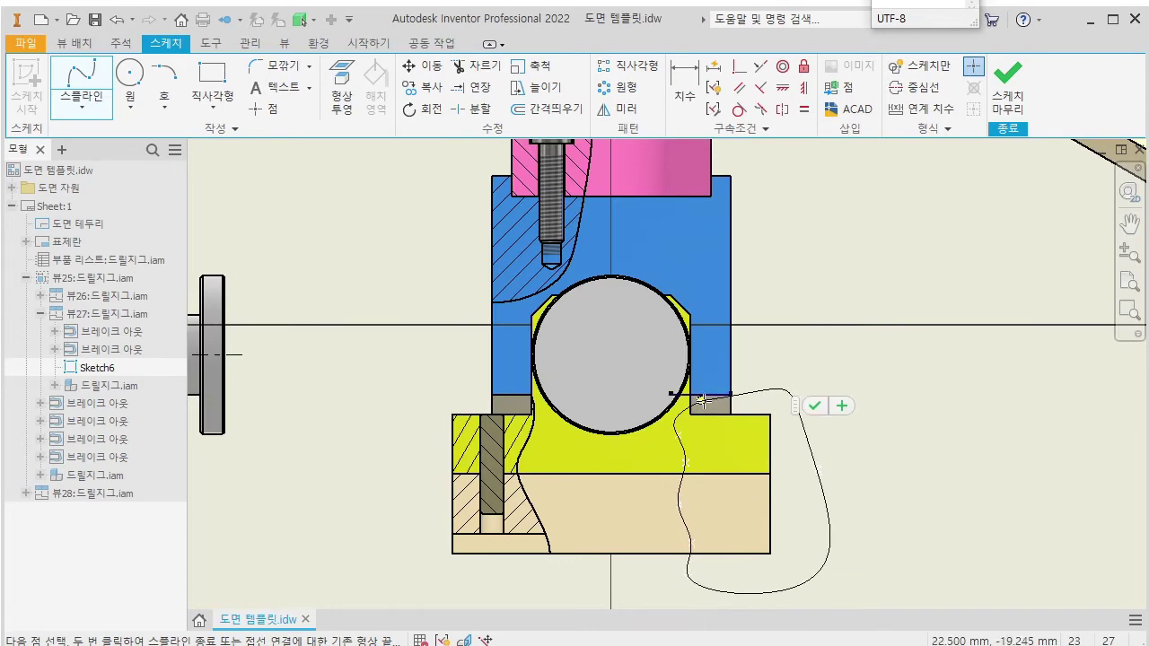
pyautogui.scroll(6, 702, 403)
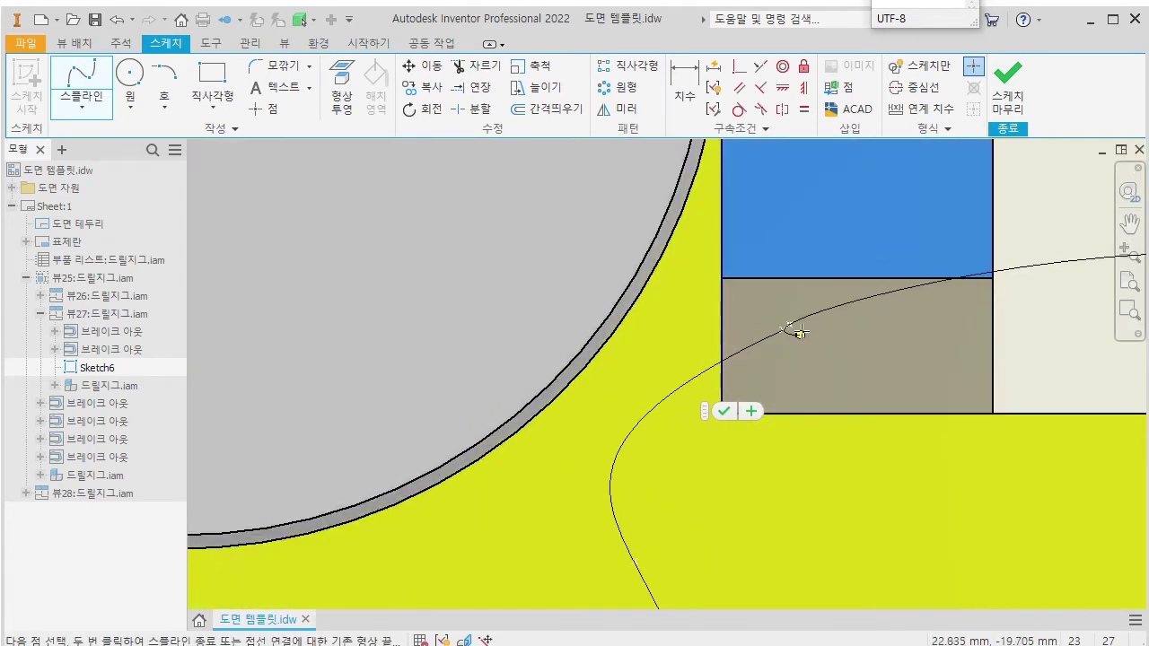
pyautogui.click(783, 330)
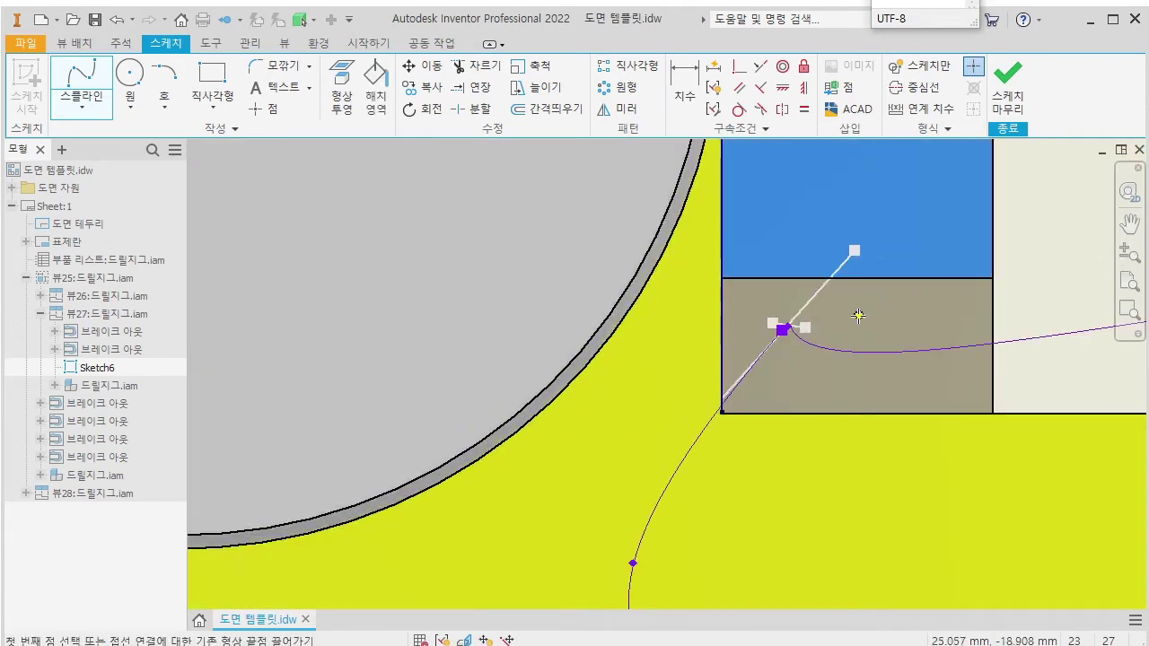
pyautogui.scroll(-3, 792, 339)
pyautogui.scroll(-3, 808, 359)
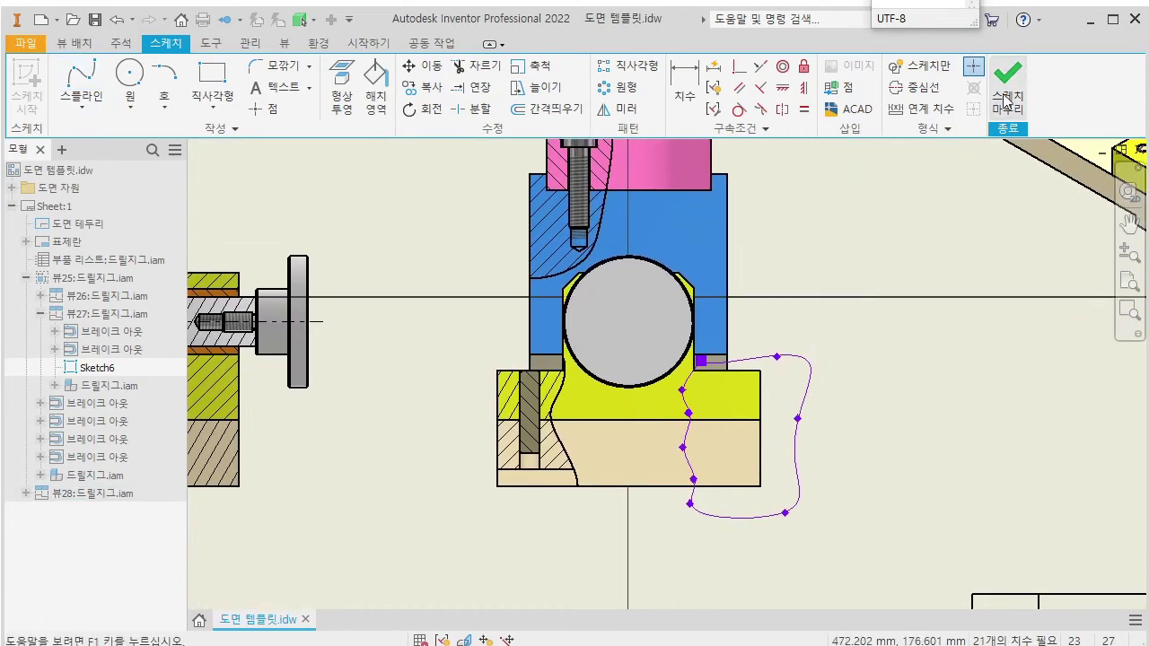
pyautogui.click(1007, 85)
# Create a break-out from the lower-right spline, with its start-point depth on the yellow block's upper screw in the top view.
pyautogui.click(420, 77)
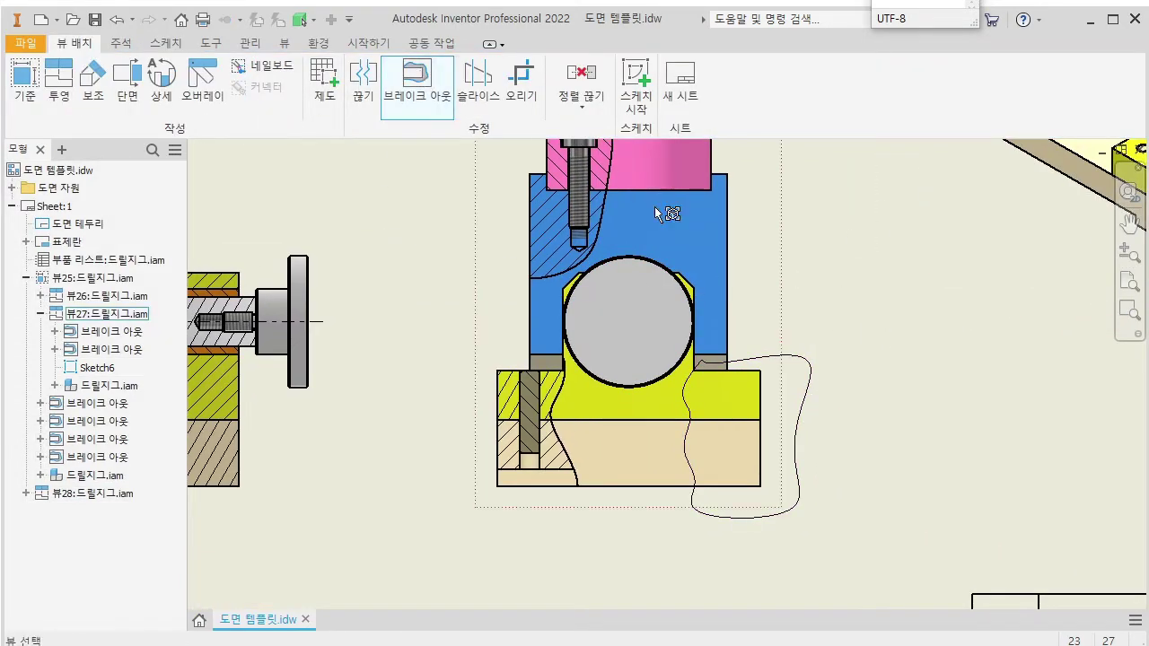
pyautogui.click(751, 310)
pyautogui.scroll(-2, 459, 290)
pyautogui.moveTo(459, 290); pyautogui.dragTo(432, 493, button='middle')
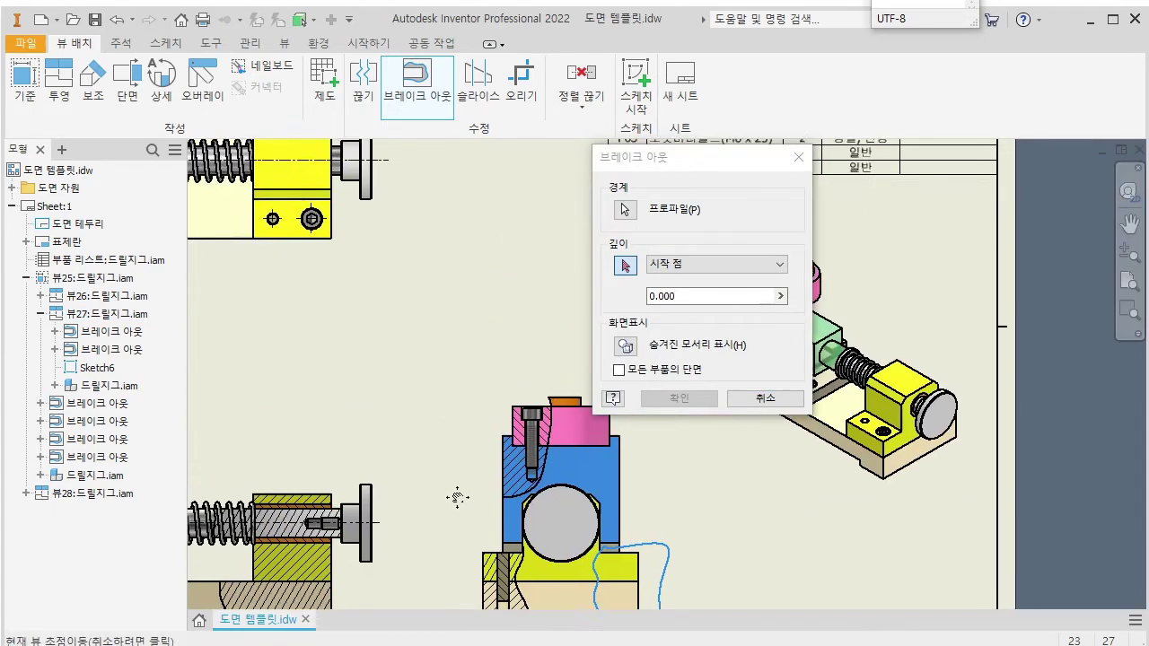
pyautogui.scroll(2, 346, 299)
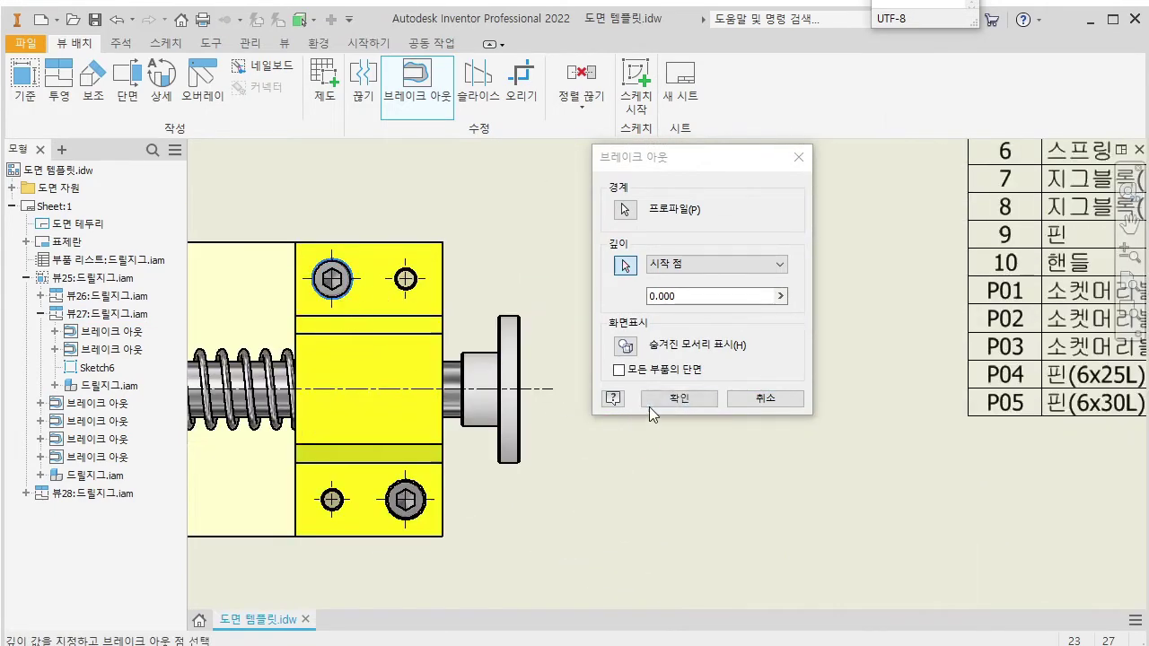
pyautogui.click(650, 399)
pyautogui.scroll(-4, 645, 391)
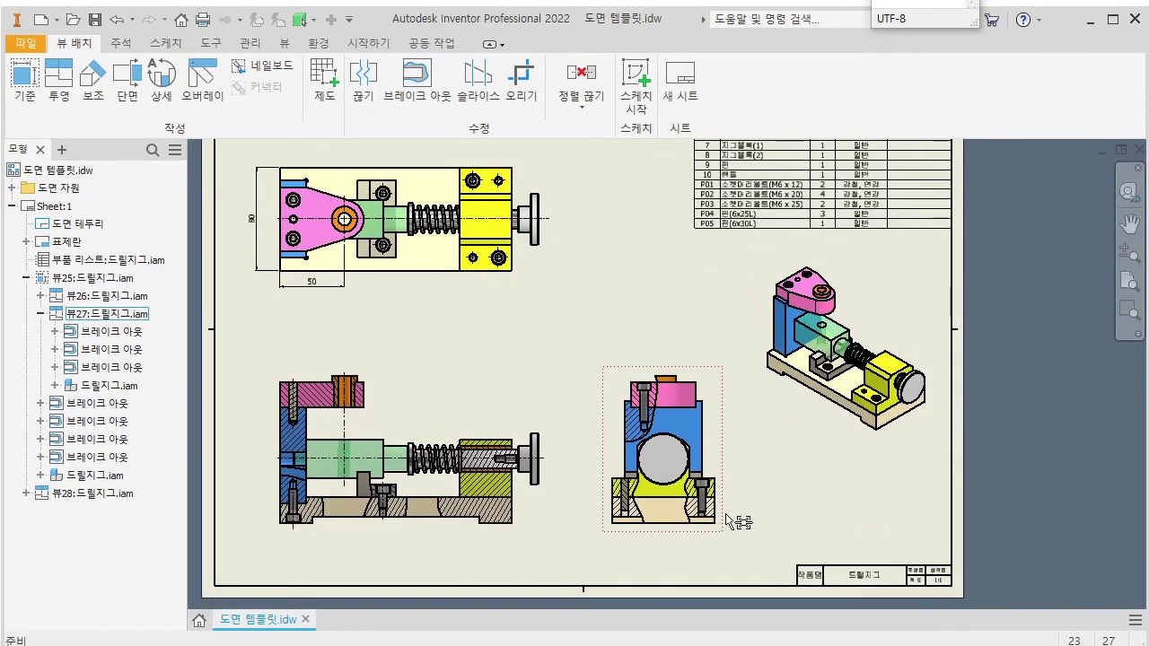
# Add a bisector centerline to the side view's lower-right socket screw and extend it beyond both ends of the screw.
pyautogui.scroll(4, 725, 514)
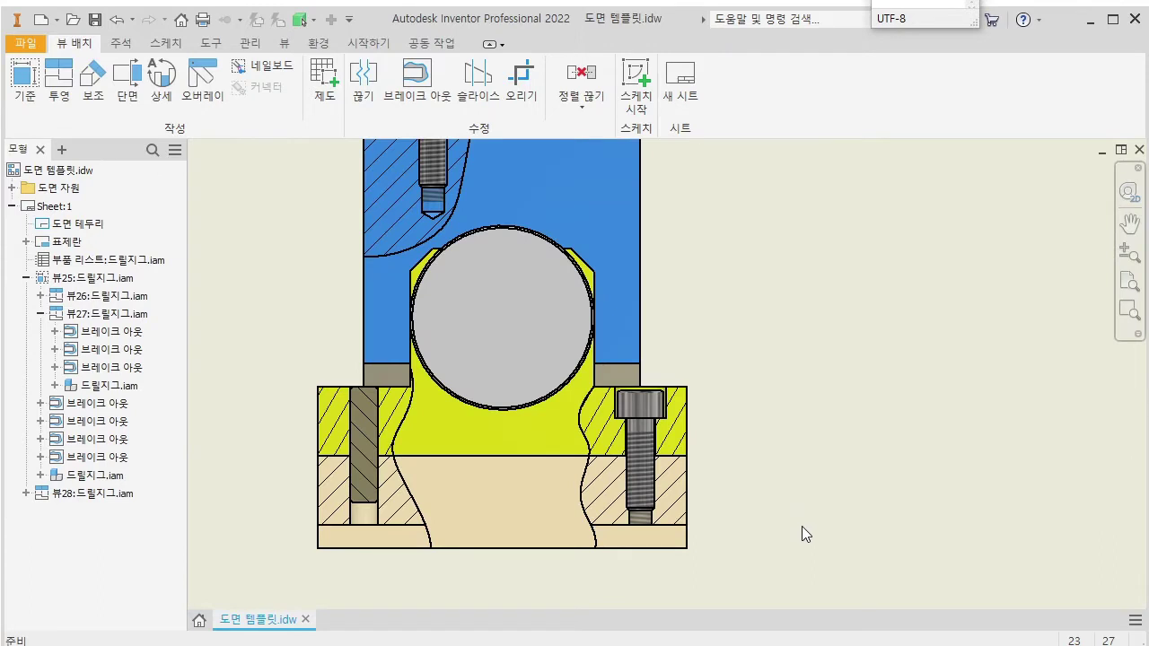
pyautogui.scroll(3, 806, 520)
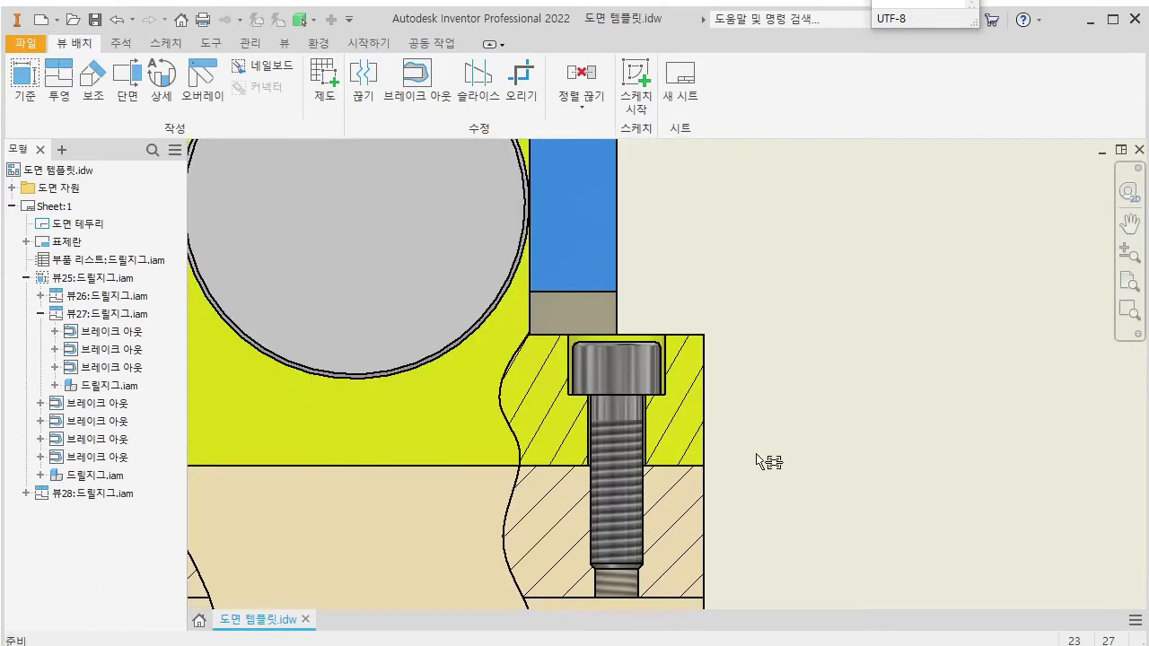
pyautogui.click(120, 43)
pyautogui.click(700, 67)
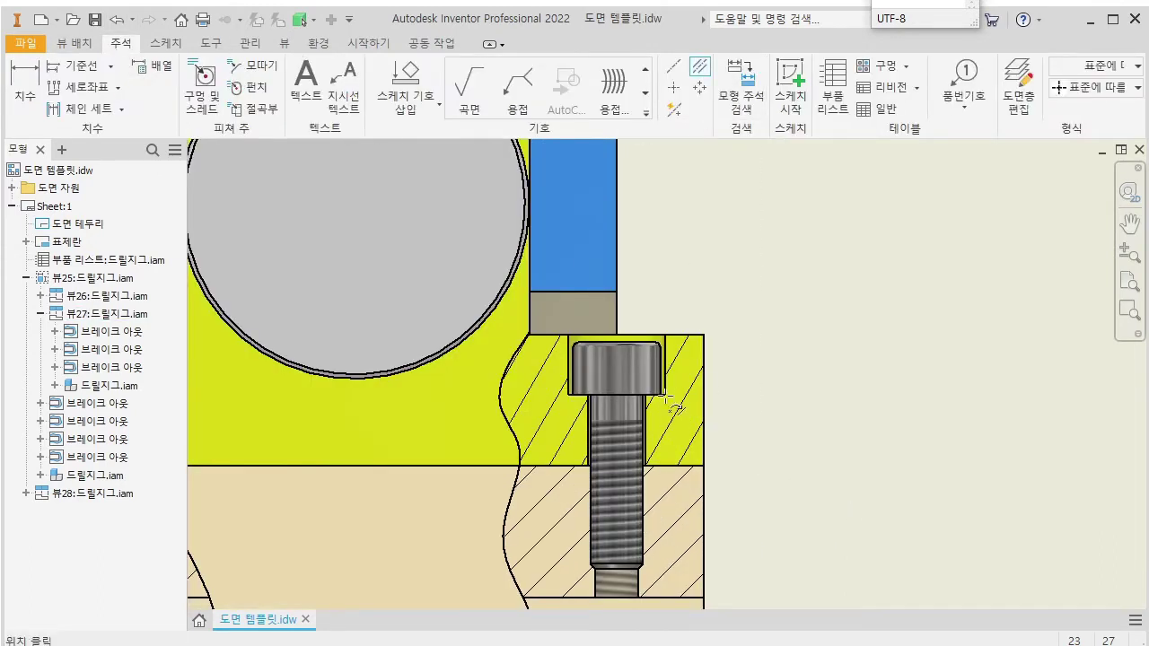
pyautogui.click(592, 436)
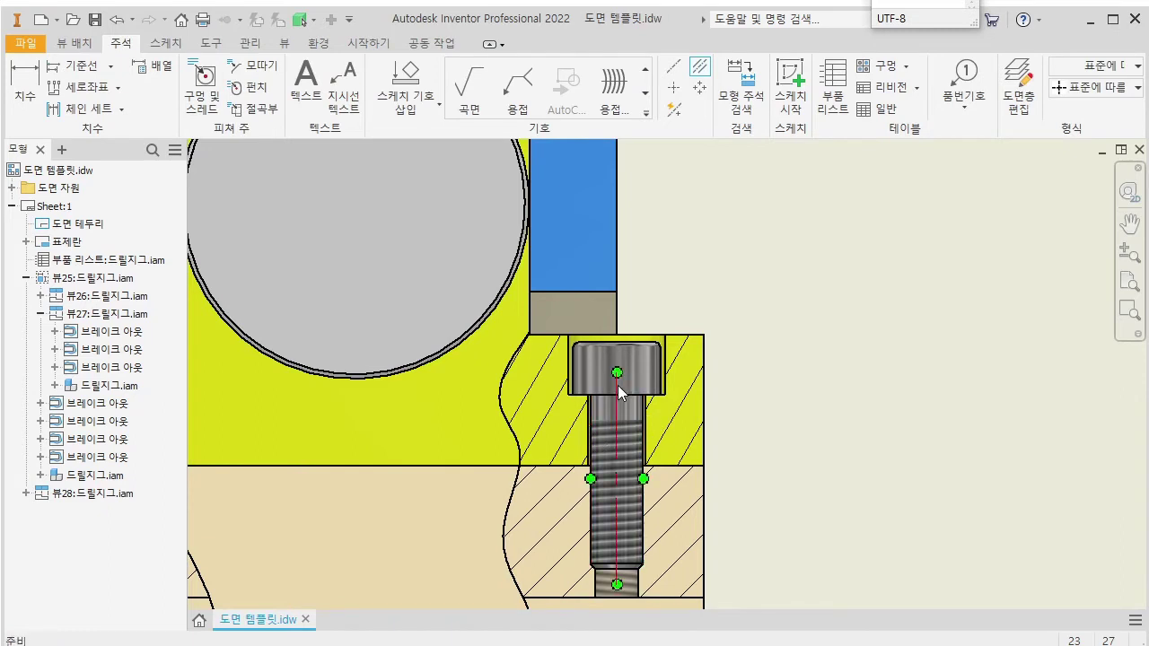
pyautogui.moveTo(618, 581); pyautogui.dragTo(703, 503, button='middle')
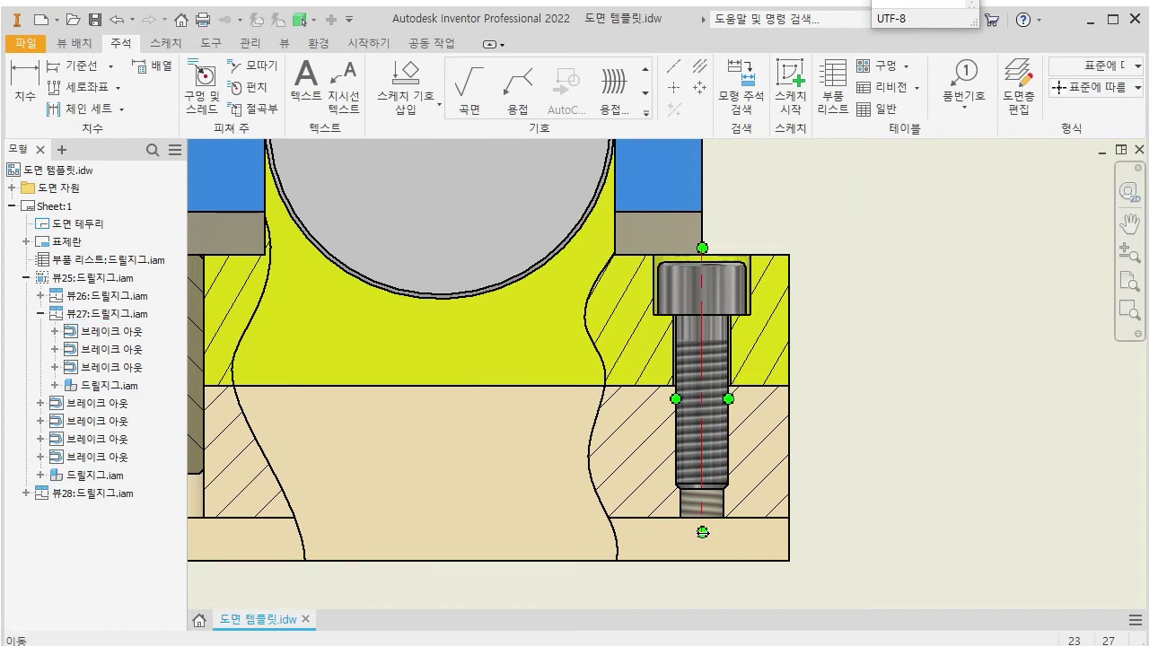
# Add a bisector centerline to the sectioned pin at the side view's lower left and extend it past both ends.
pyautogui.moveTo(433, 508); pyautogui.dragTo(724, 379, button='middle')
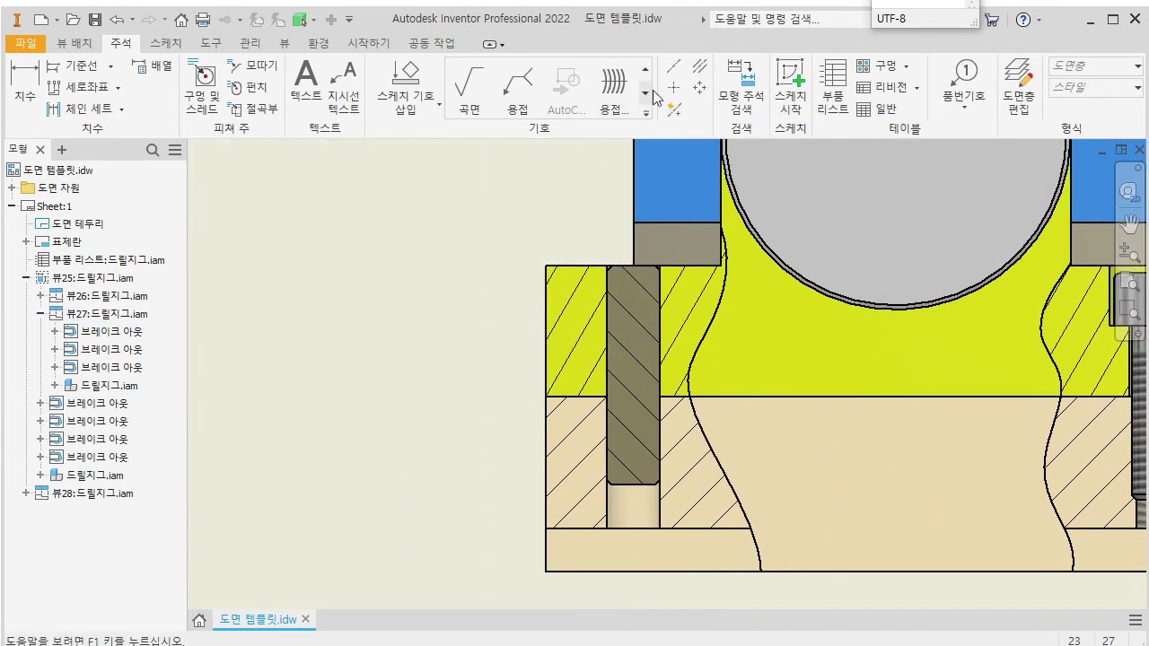
pyautogui.click(701, 68)
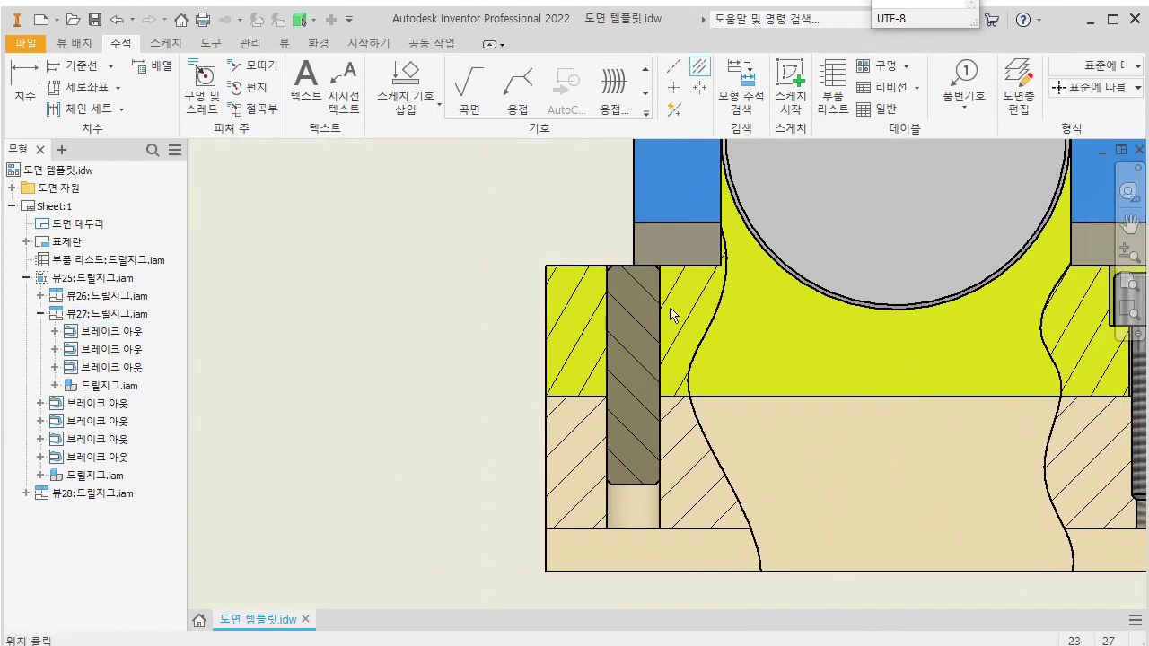
pyautogui.click(607, 361)
pyautogui.click(660, 377)
pyautogui.press('Escape')
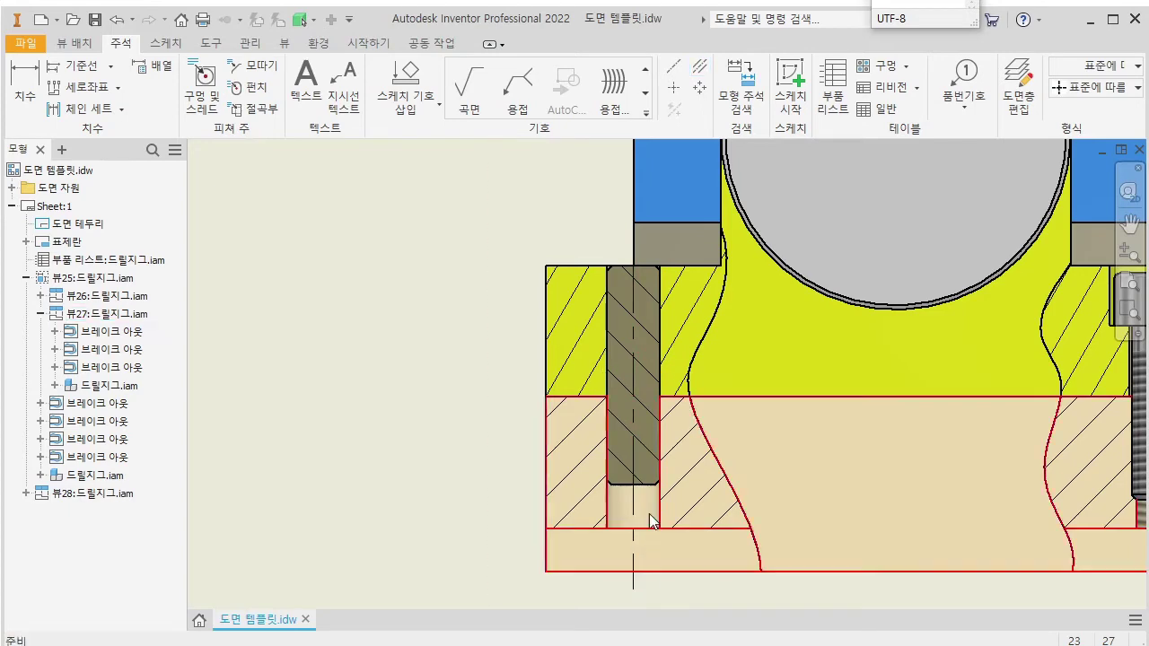
# Add a bisector centerline to the screw in the side view's pink plate and extend it above the head and below the hole.
pyautogui.scroll(-5, 635, 443)
pyautogui.moveTo(680, 189); pyautogui.dragTo(632, 312, button='middle')
pyautogui.scroll(6, 631, 304)
pyautogui.press('space')
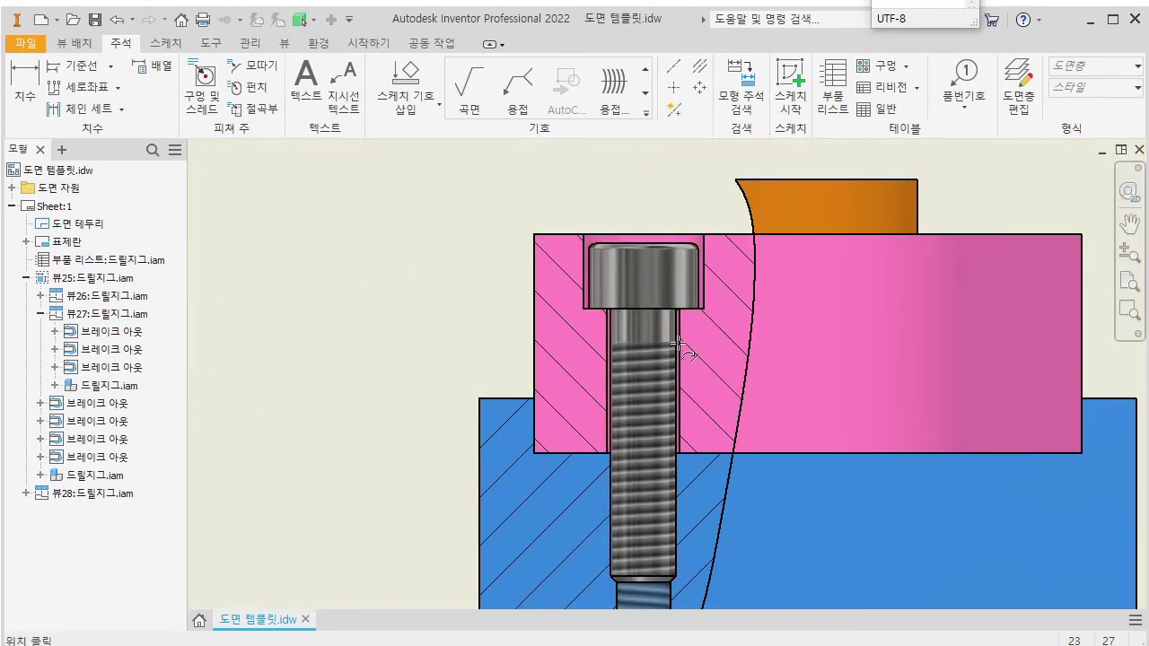
pyautogui.click(678, 347)
pyautogui.click(611, 348)
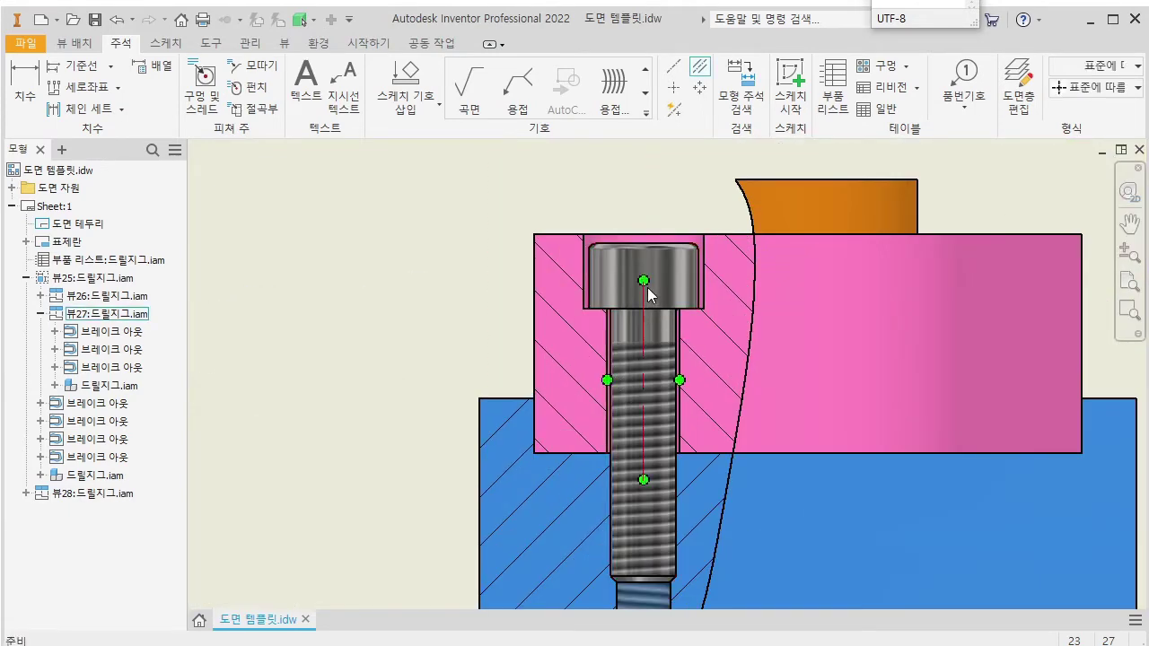
pyautogui.click(647, 212)
pyautogui.scroll(-3, 652, 435)
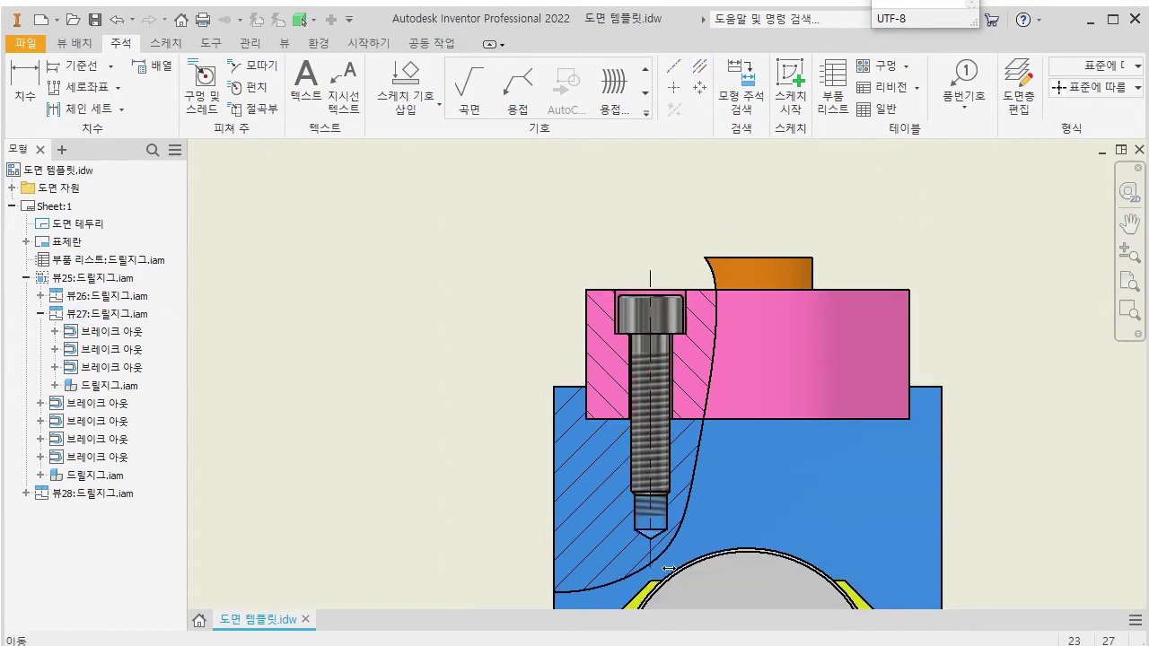
pyautogui.click(477, 402)
# Dimension the shaft axis height above the base's underside and the base's overall length in the front section view.
pyautogui.scroll(-4, 493, 405)
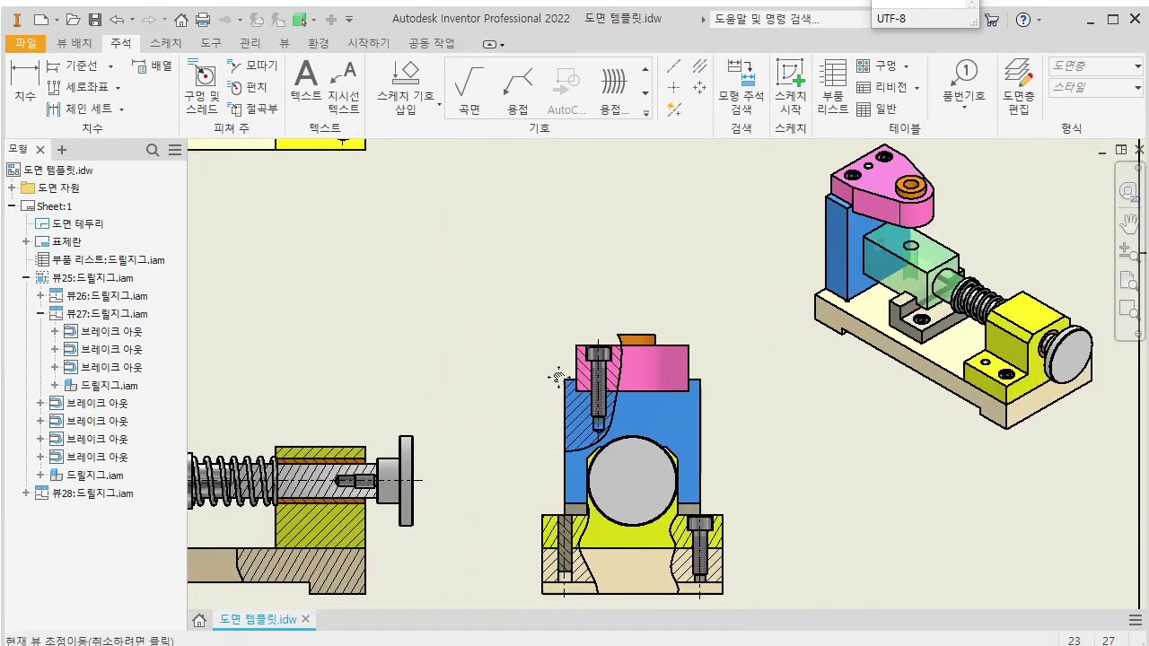
pyautogui.moveTo(408, 594); pyautogui.dragTo(587, 542, button='middle')
pyautogui.click(563, 536)
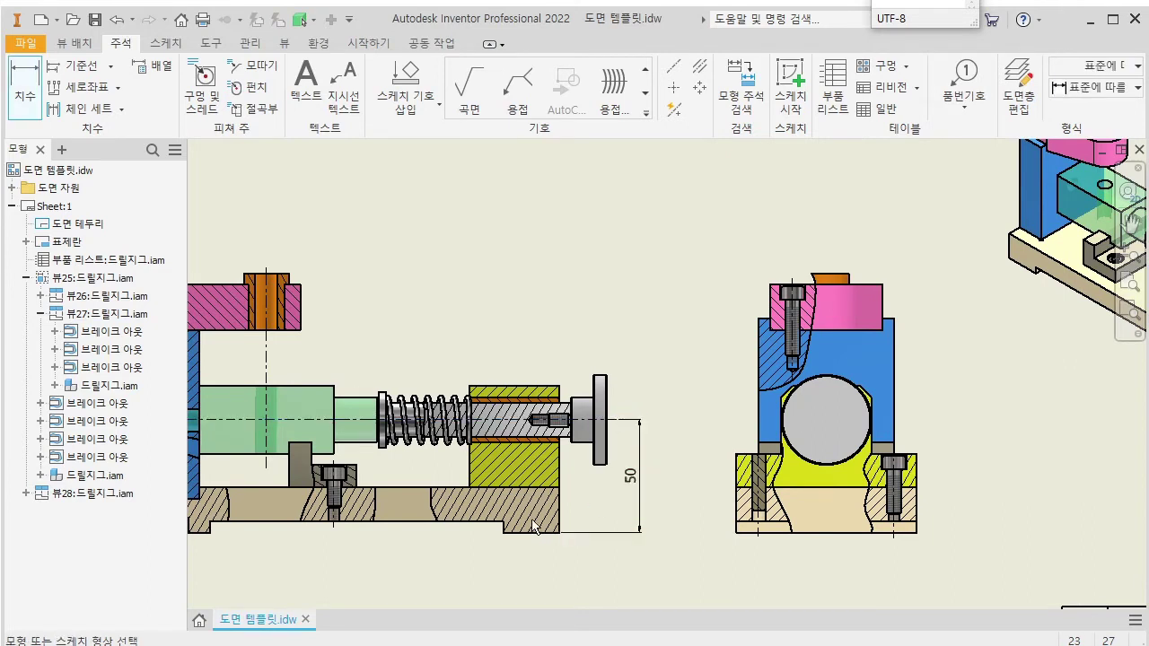
pyautogui.moveTo(533, 526); pyautogui.dragTo(784, 470, button='middle')
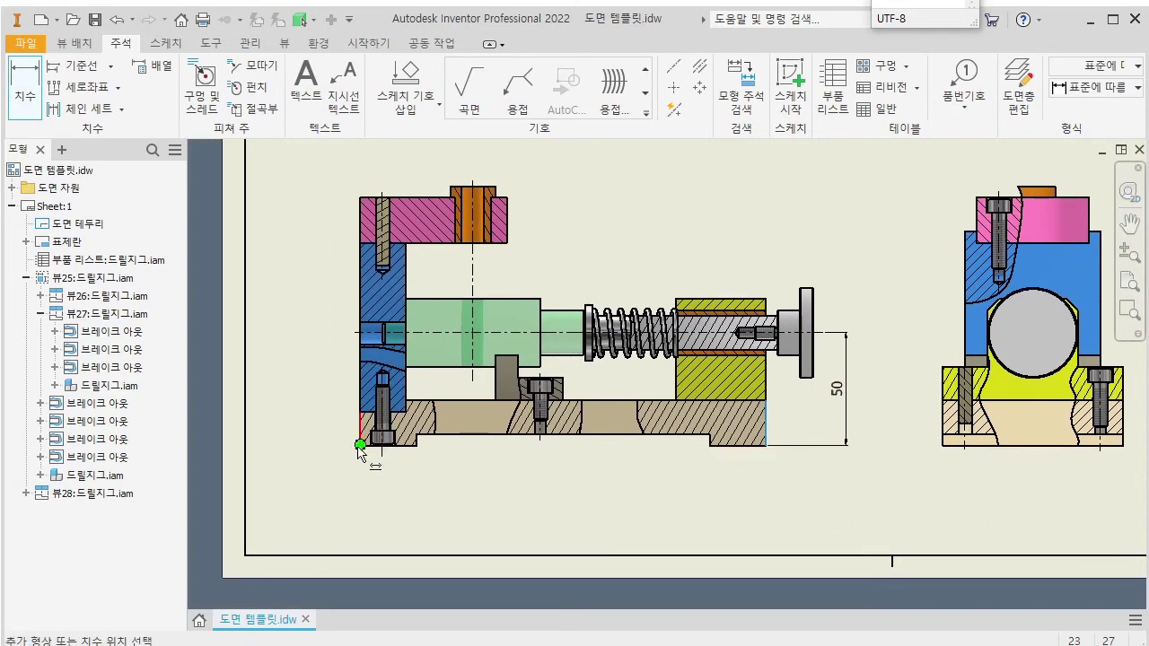
pyautogui.click(500, 483)
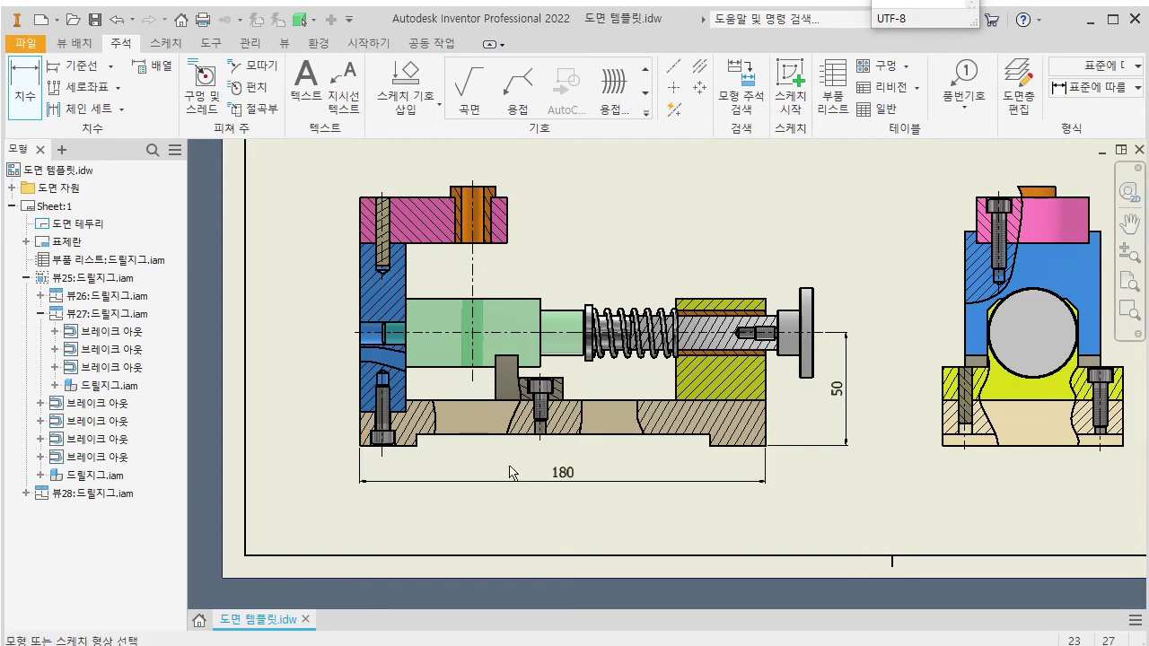
# Dimension the front section view's overall height from the base's lower-left corner to the pink plate's top-left corner.
pyautogui.moveTo(366, 454); pyautogui.dragTo(528, 476, button='middle')
pyautogui.scroll(10, 526, 478)
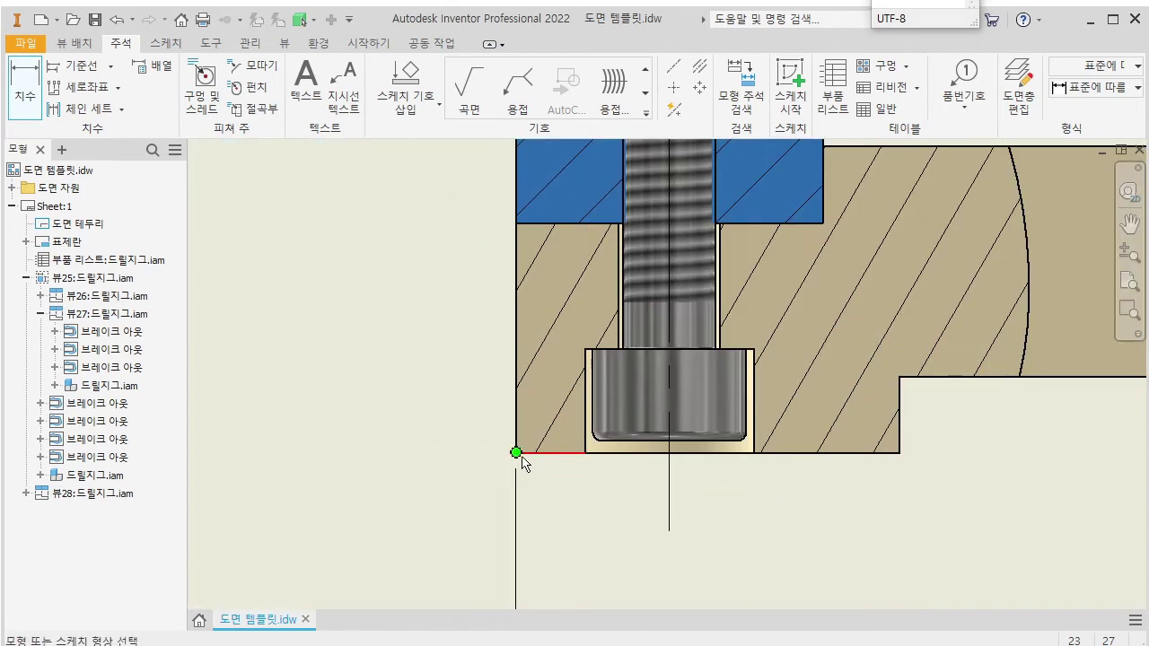
pyautogui.click(514, 455)
pyautogui.scroll(-8, 534, 224)
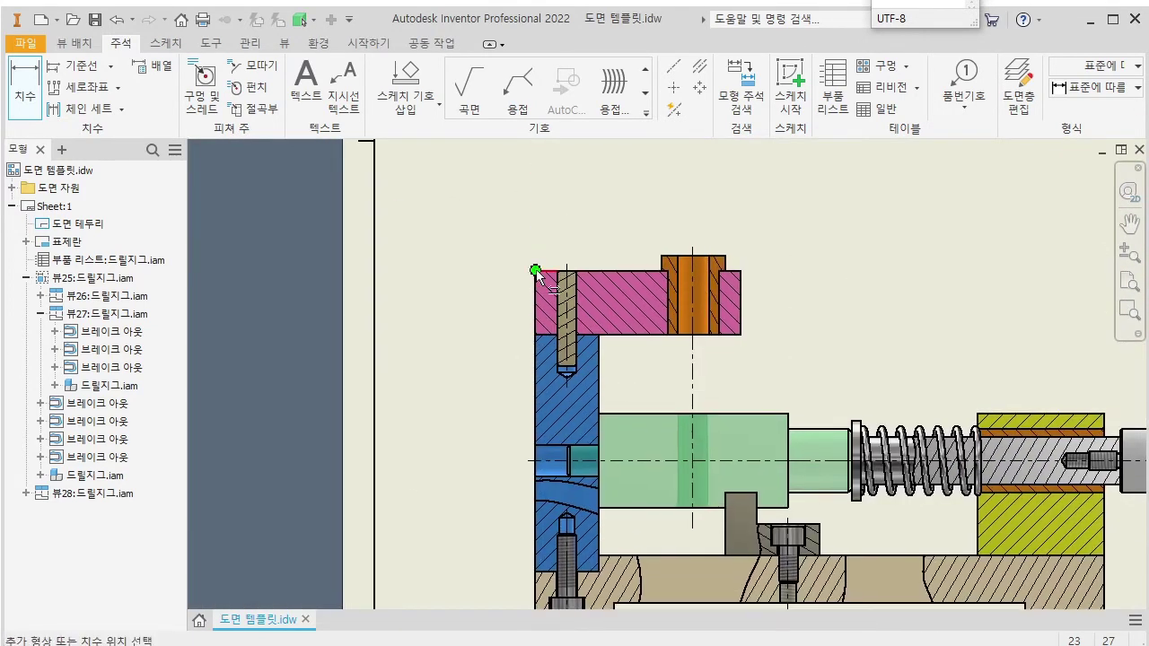
pyautogui.click(536, 269)
pyautogui.click(485, 357)
# Dimension the base plate's width below the side view.
pyautogui.scroll(-5, 492, 382)
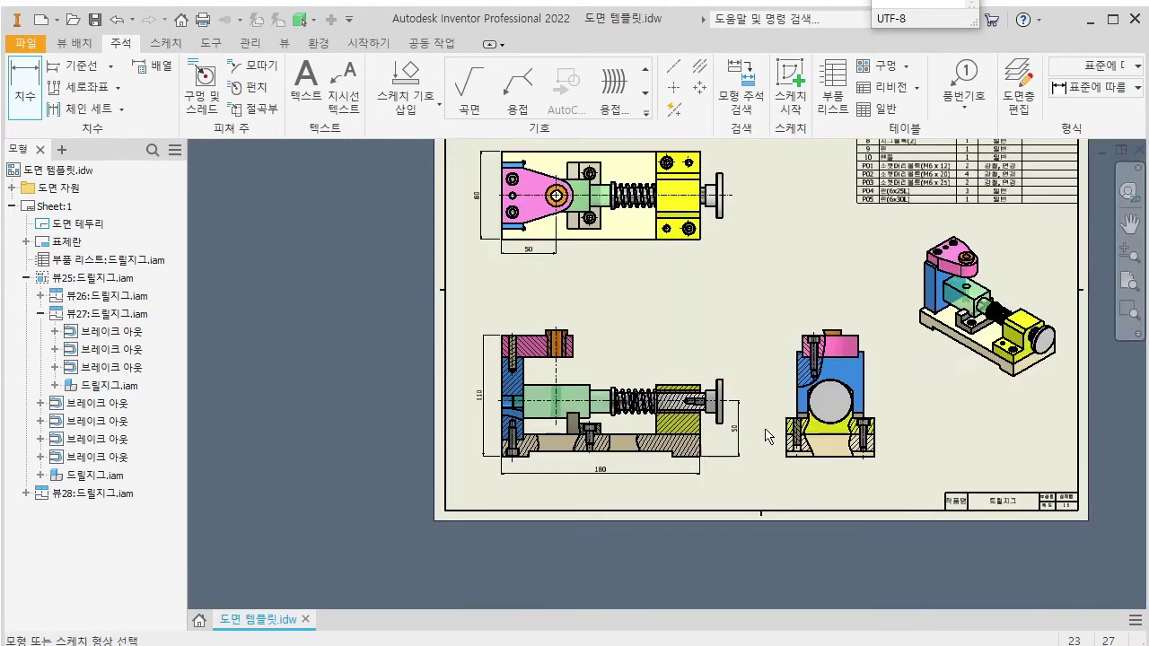
pyautogui.scroll(5, 798, 475)
pyautogui.click(761, 431)
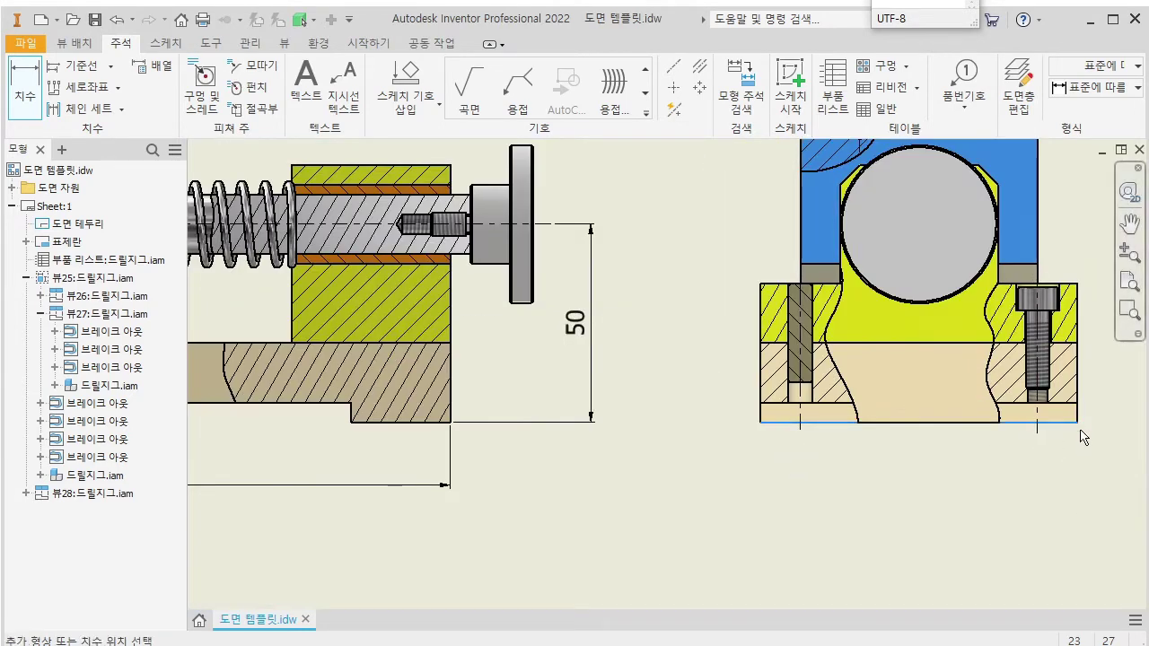
pyautogui.click(917, 489)
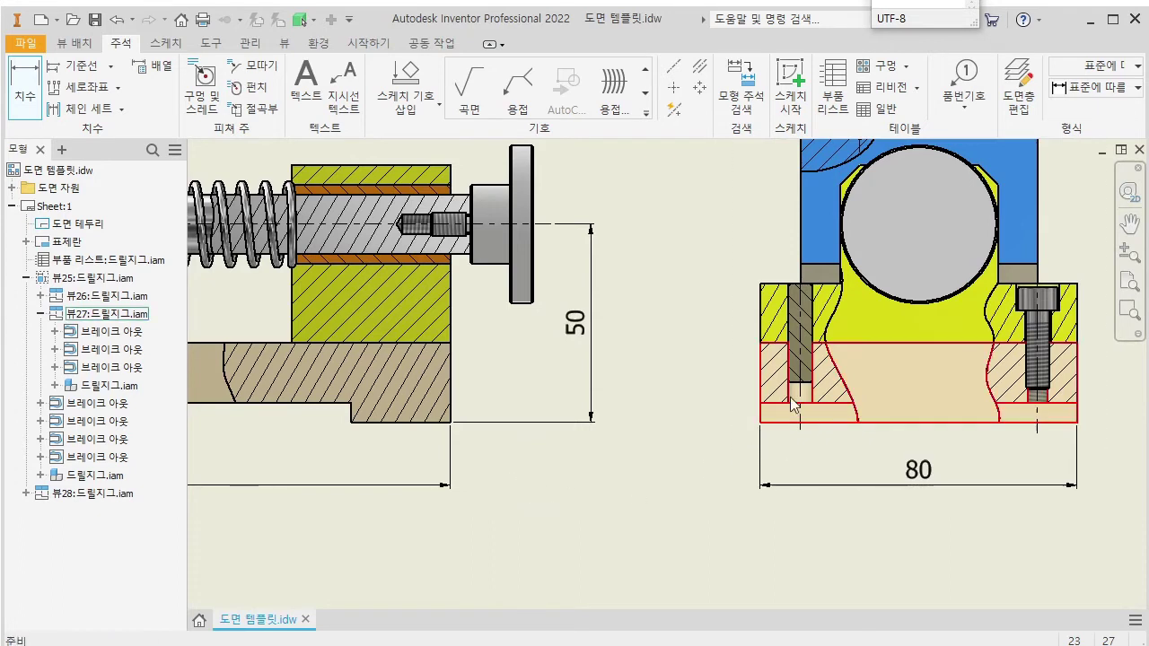
# Add a center mark to the large round shaft end in the side view and extend its lines across the view.
pyautogui.moveTo(864, 340)
pyautogui.mouseDown(button='middle')
pyautogui.moveTo(646, 446)
pyautogui.moveTo(657, 503)
pyautogui.mouseUp(button='middle')
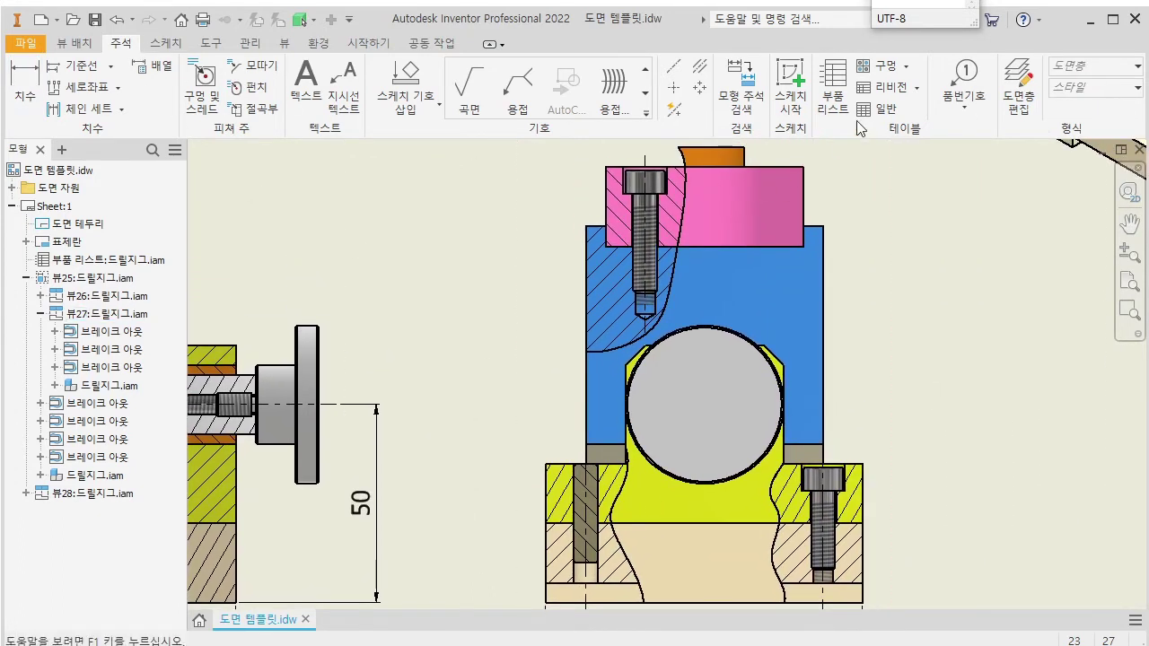
pyautogui.click(673, 87)
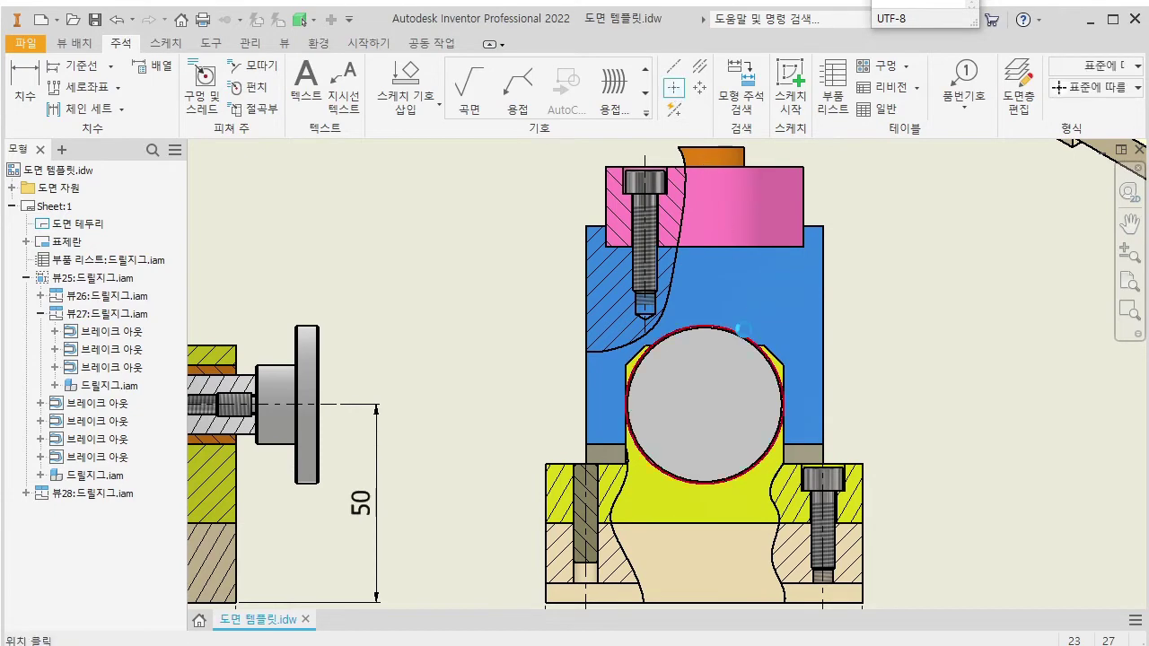
pyautogui.scroll(-4, 729, 420)
pyautogui.click(728, 447)
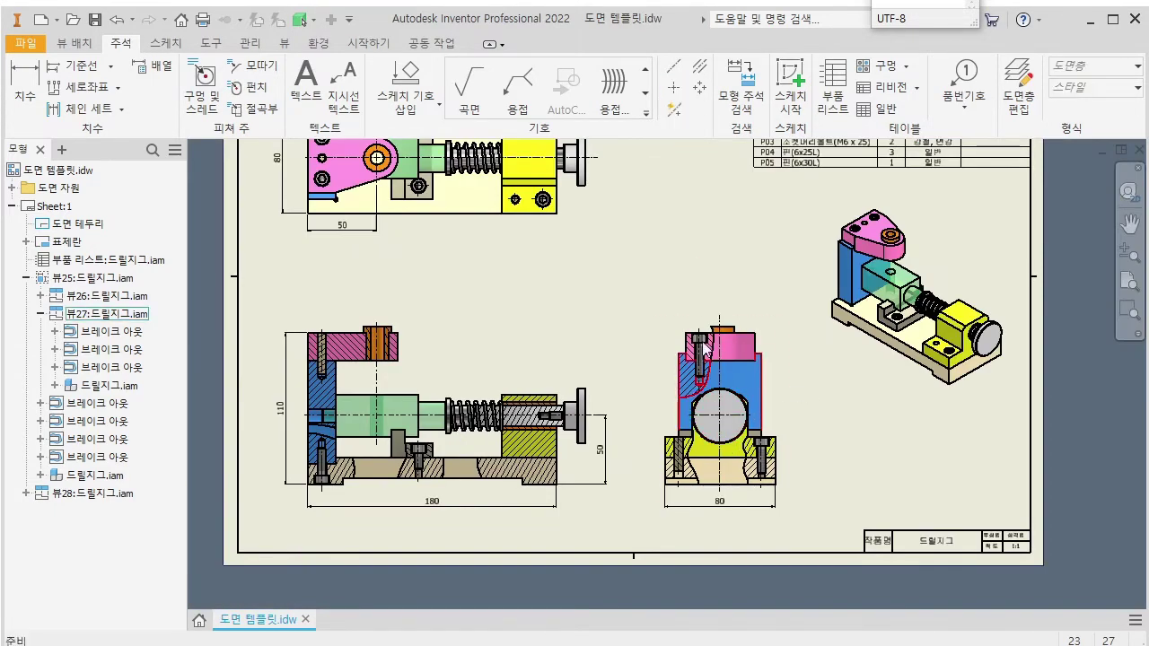
# Add a balloon to the orange drill bushing in the front section view, placed above its upper edge.
pyautogui.moveTo(556, 278)
pyautogui.mouseDown(button='middle')
pyautogui.moveTo(639, 432)
pyautogui.moveTo(684, 445)
pyautogui.mouseUp(button='middle')
pyautogui.click(964, 82)
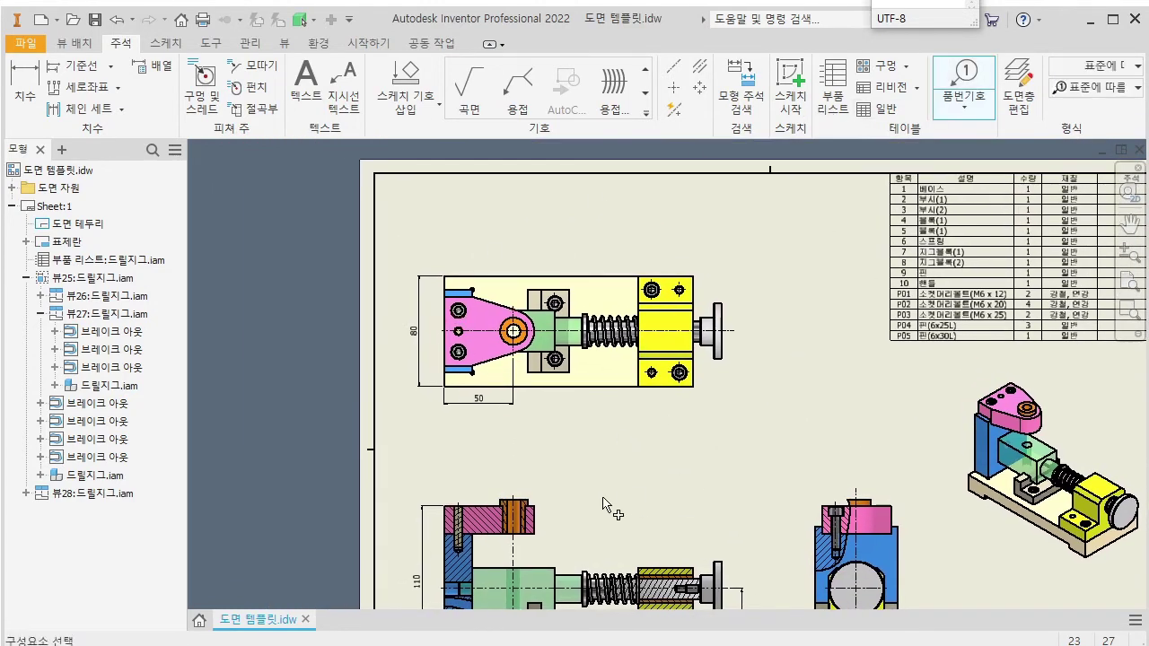
pyautogui.scroll(3, 626, 422)
pyautogui.click(576, 369)
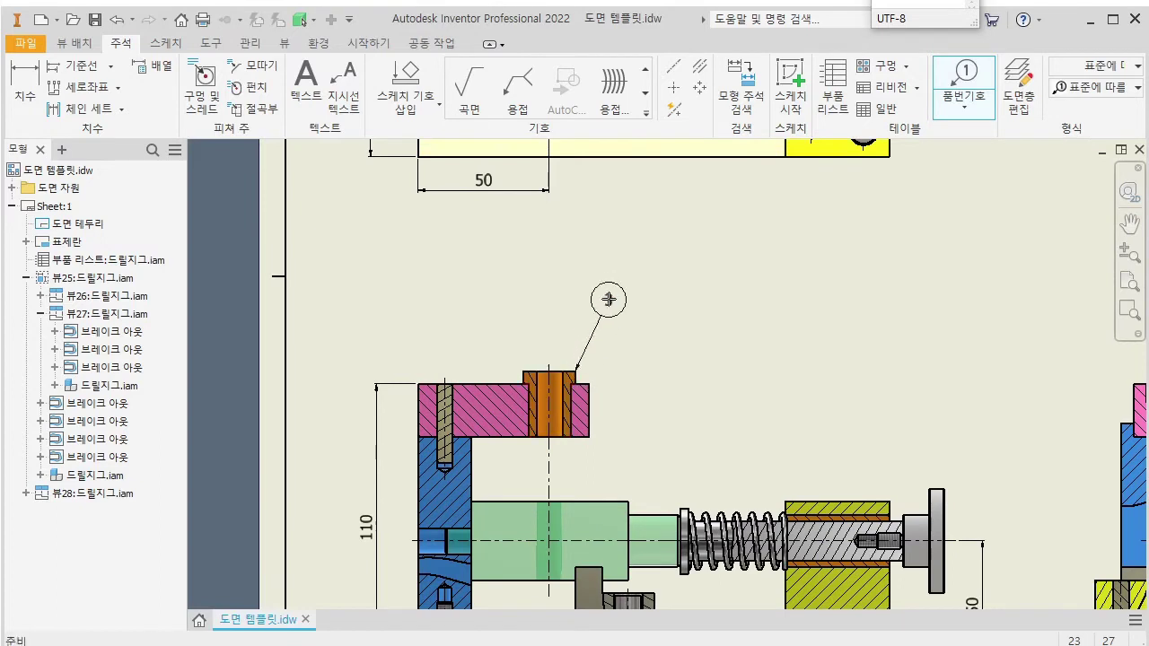
pyautogui.click(609, 290)
pyautogui.rightClick(609, 290)
pyautogui.click(689, 292)
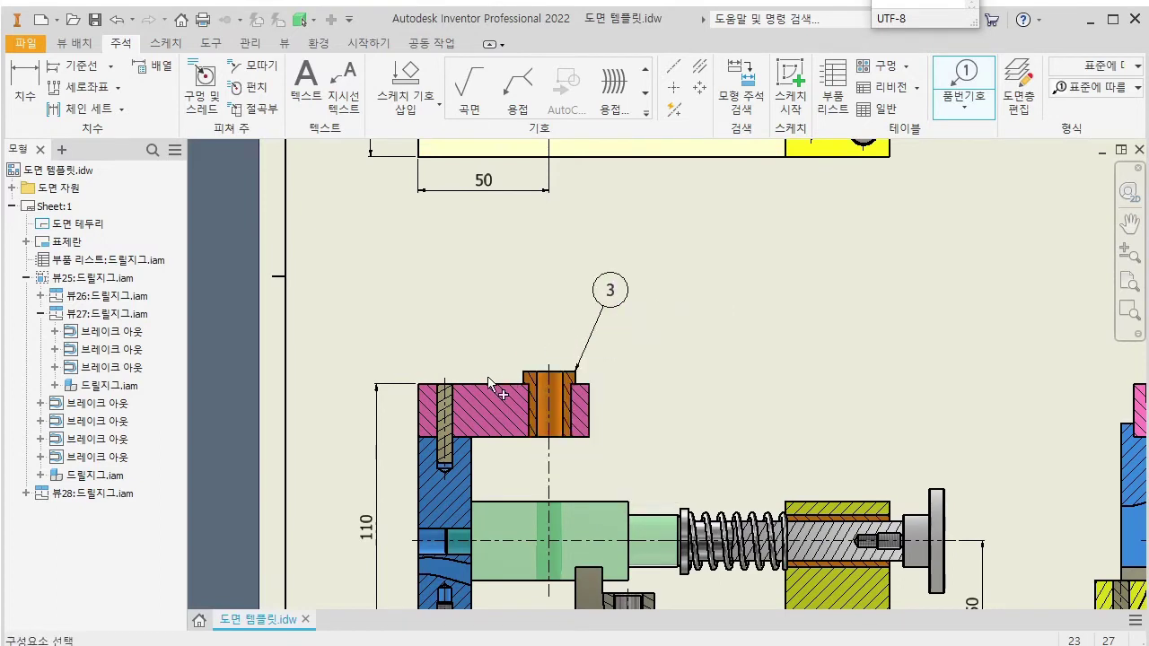
# Add a balloon to the pink plate in the front section view, level with the bushing's balloon.
pyautogui.click(483, 382)
pyautogui.click(480, 289)
pyautogui.rightClick(479, 289)
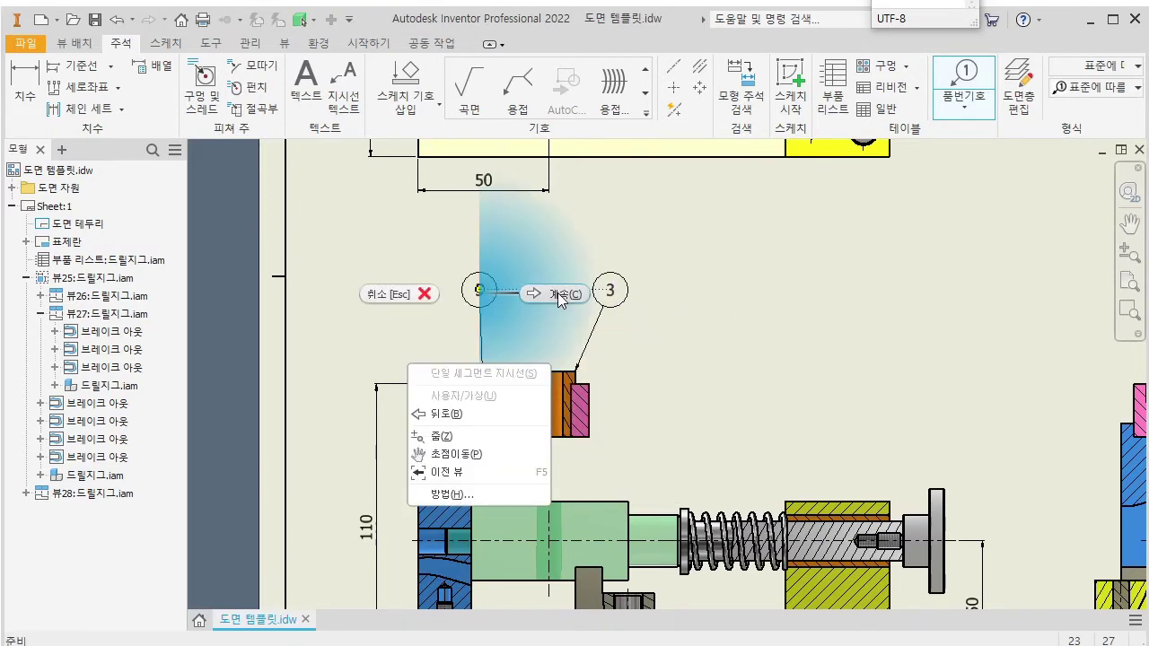
pyautogui.click(558, 291)
pyautogui.click(963, 106)
pyautogui.click(893, 281)
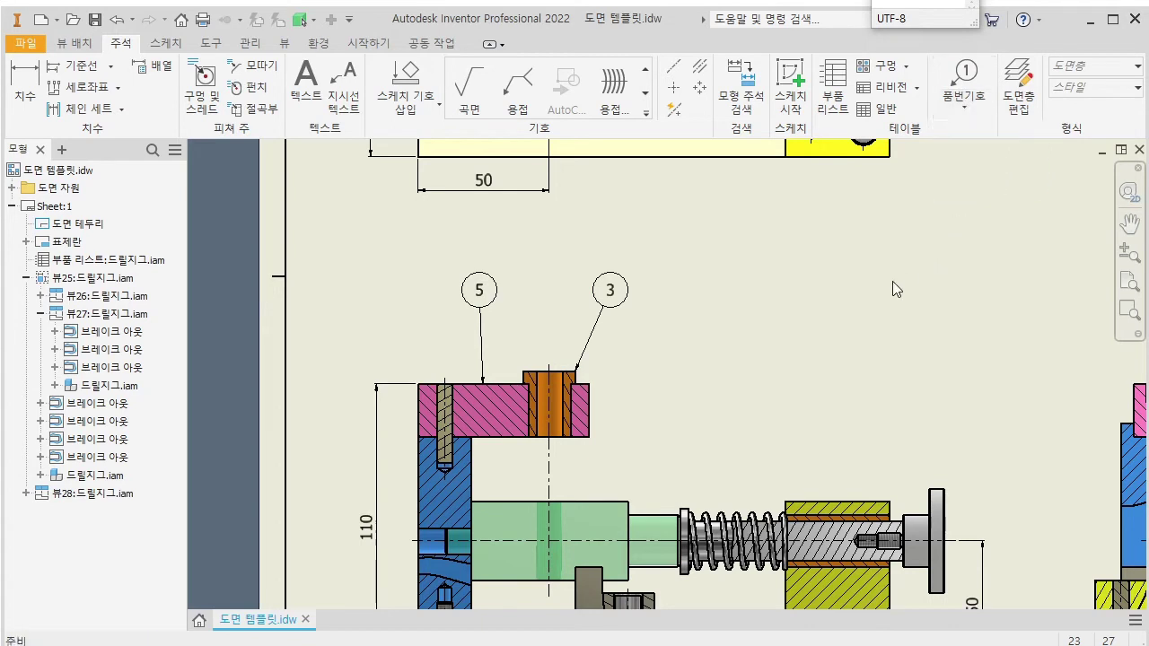
# Add a balloon to the dowel pin in the pink plate, in line with the balloons above the front section view.
pyautogui.moveTo(513, 377); pyautogui.dragTo(538, 377, button='middle')
pyautogui.scroll(3, 477, 370)
pyautogui.click(466, 393)
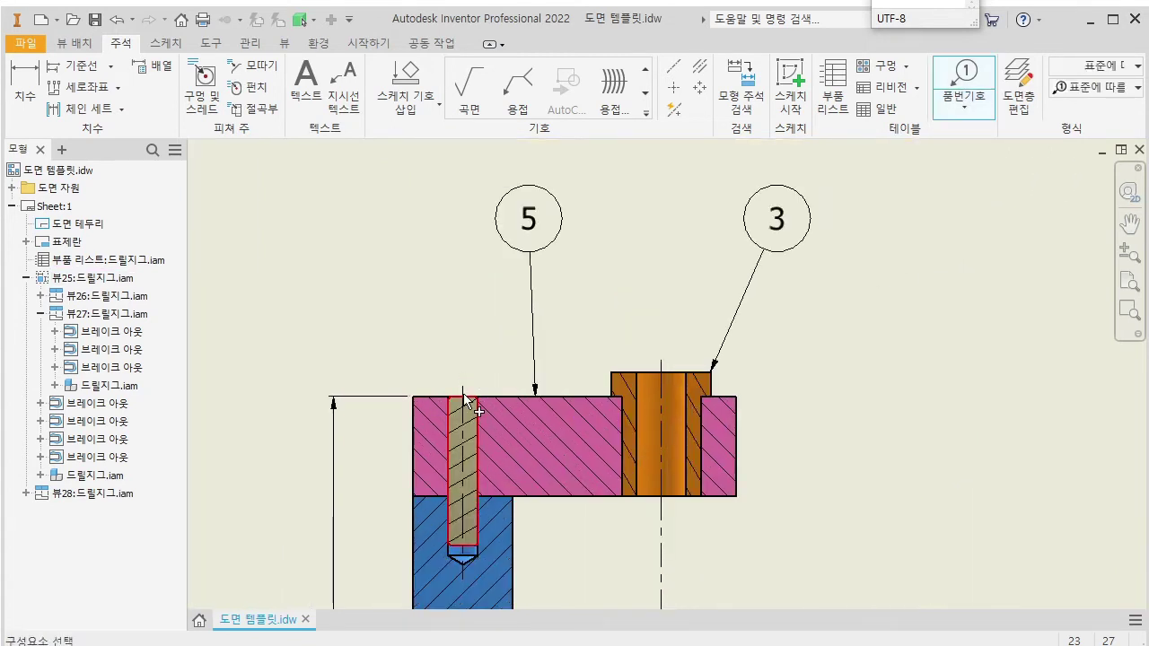
pyautogui.click(418, 219)
pyautogui.rightClick(419, 219)
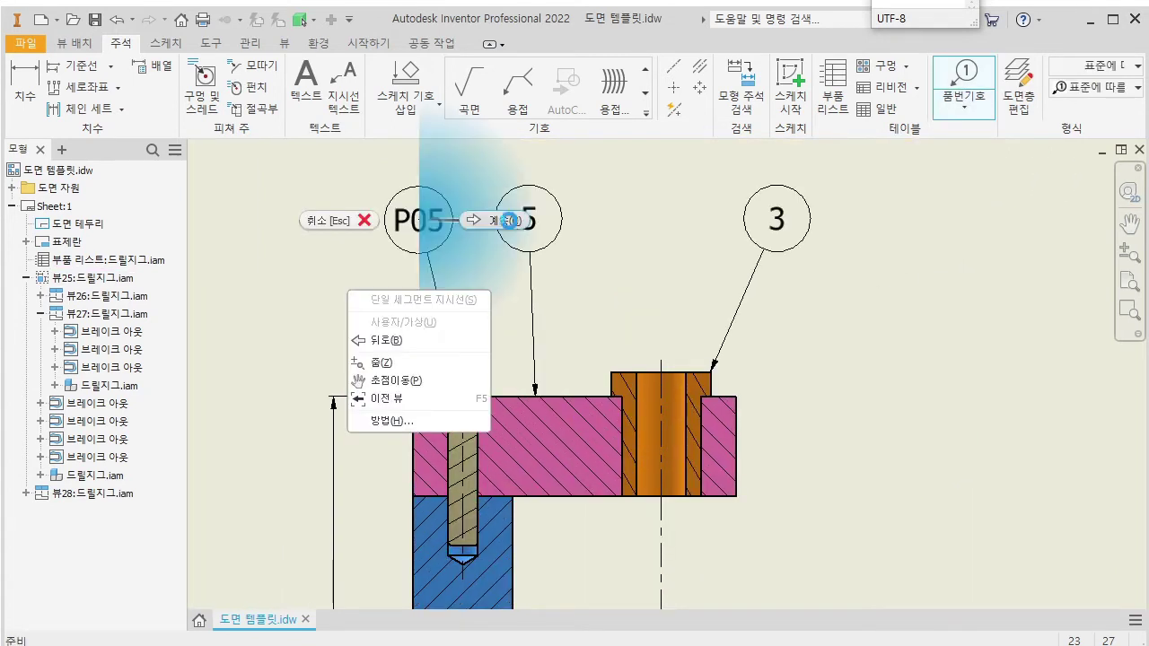
pyautogui.click(480, 301)
# Add a balloon to the blue upright block in the front section view, in line with the dowel pin's balloon.
pyautogui.click(517, 546)
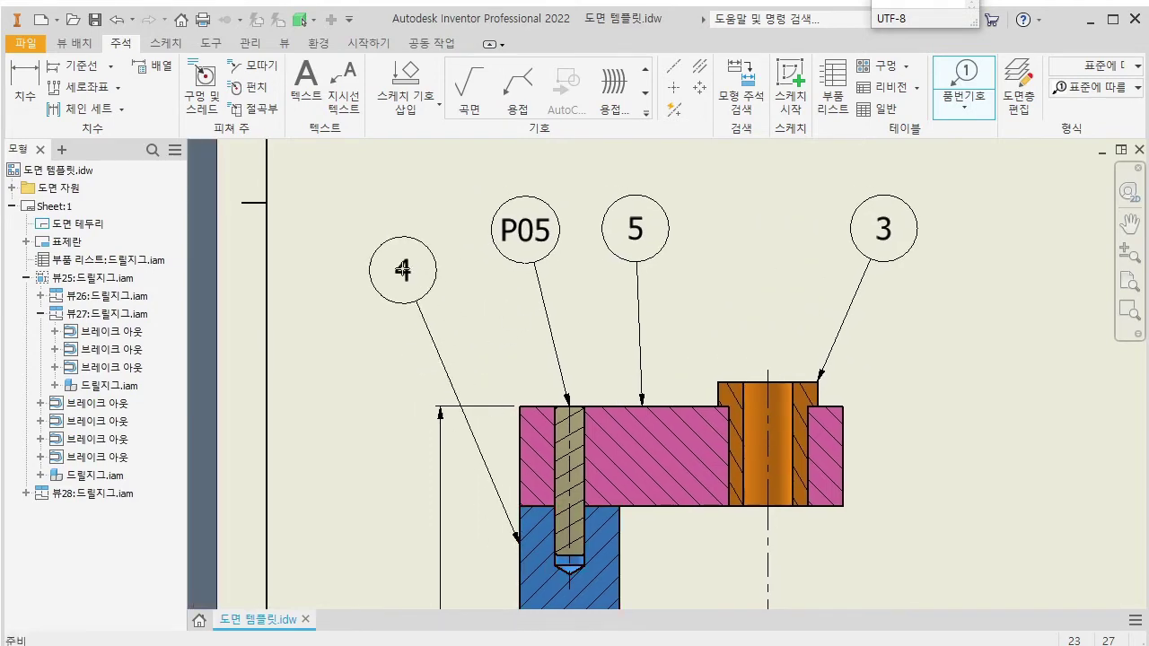
pyautogui.click(406, 230)
pyautogui.rightClick(405, 230)
pyautogui.click(494, 235)
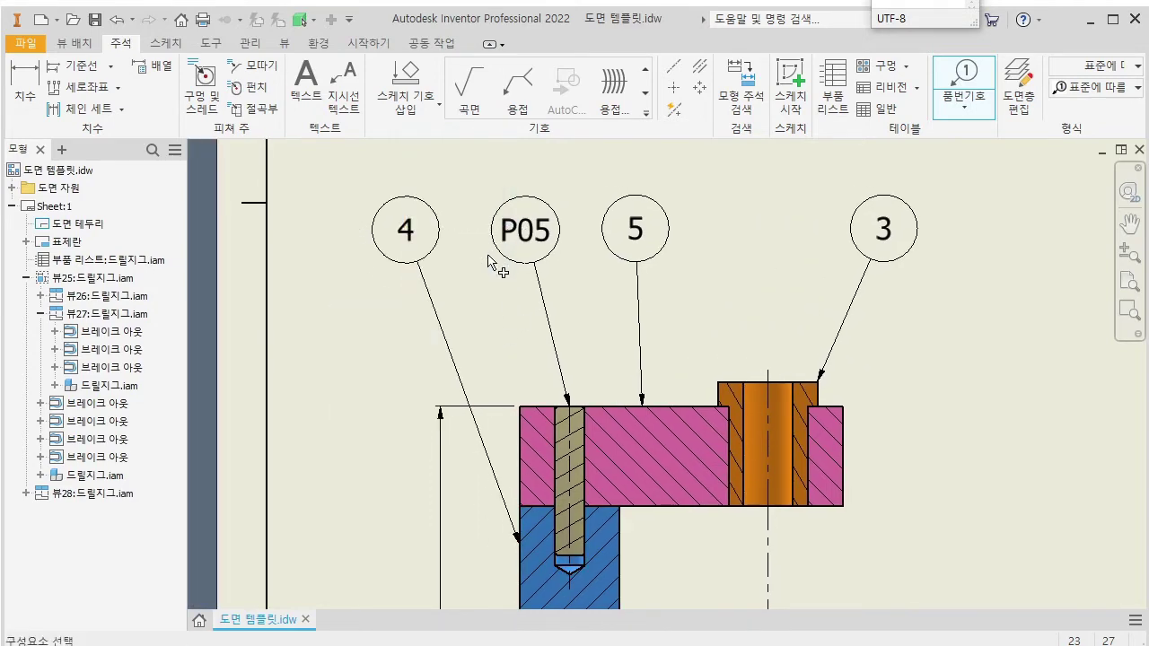
# Add a balloon below the front section view to the socket head bolt that fixes the blue block to the base.
pyautogui.scroll(-3, 471, 161)
pyautogui.scroll(2, 626, 425)
pyautogui.moveTo(625, 426); pyautogui.dragTo(598, 269, button='middle')
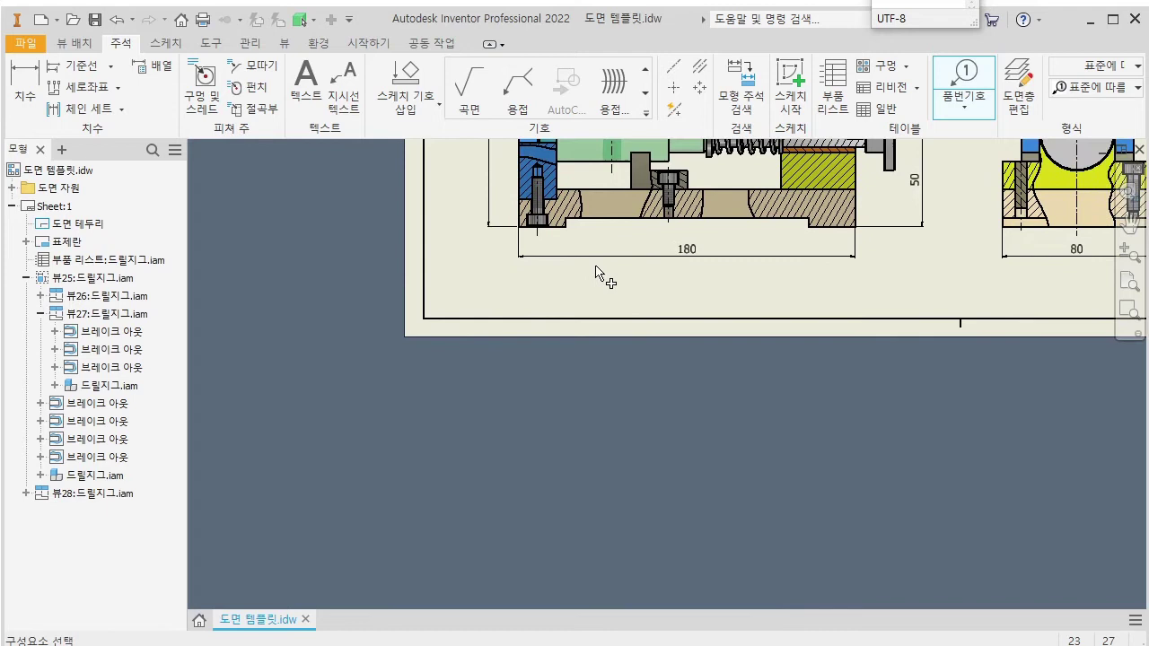
pyautogui.scroll(2, 537, 235)
pyautogui.click(536, 230)
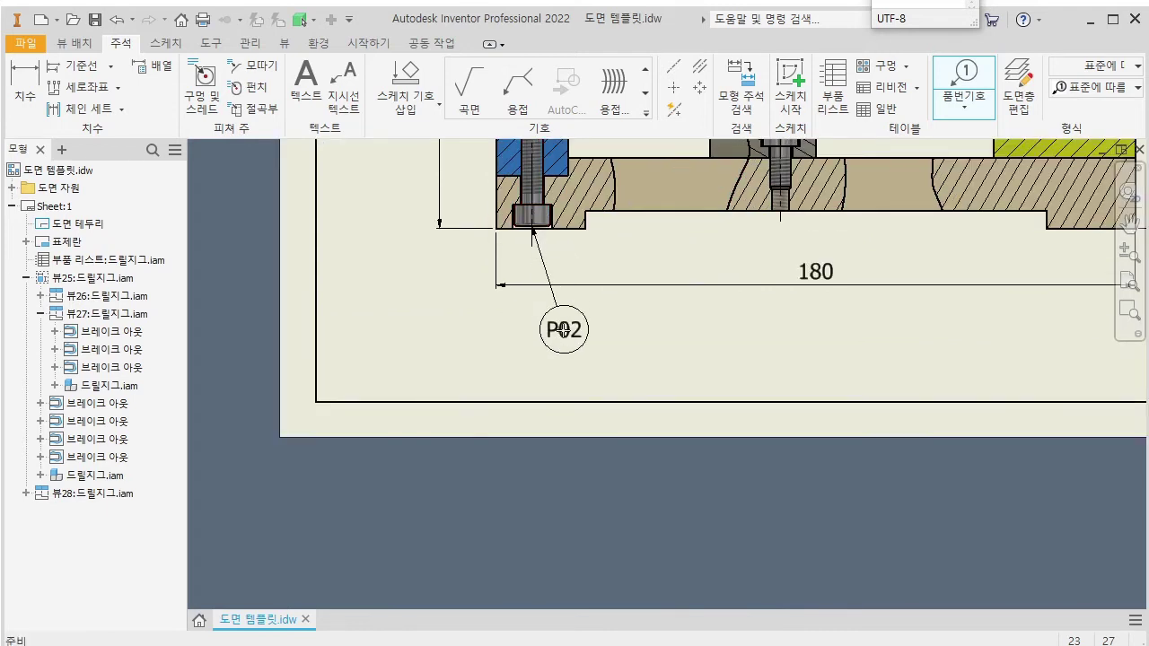
pyautogui.click(564, 329)
pyautogui.rightClick(564, 329)
pyautogui.click(626, 334)
# Add a balloon to the clamp block's socket head bolt in the front section view, level with the neighbouring bolt's balloon.
pyautogui.click(779, 186)
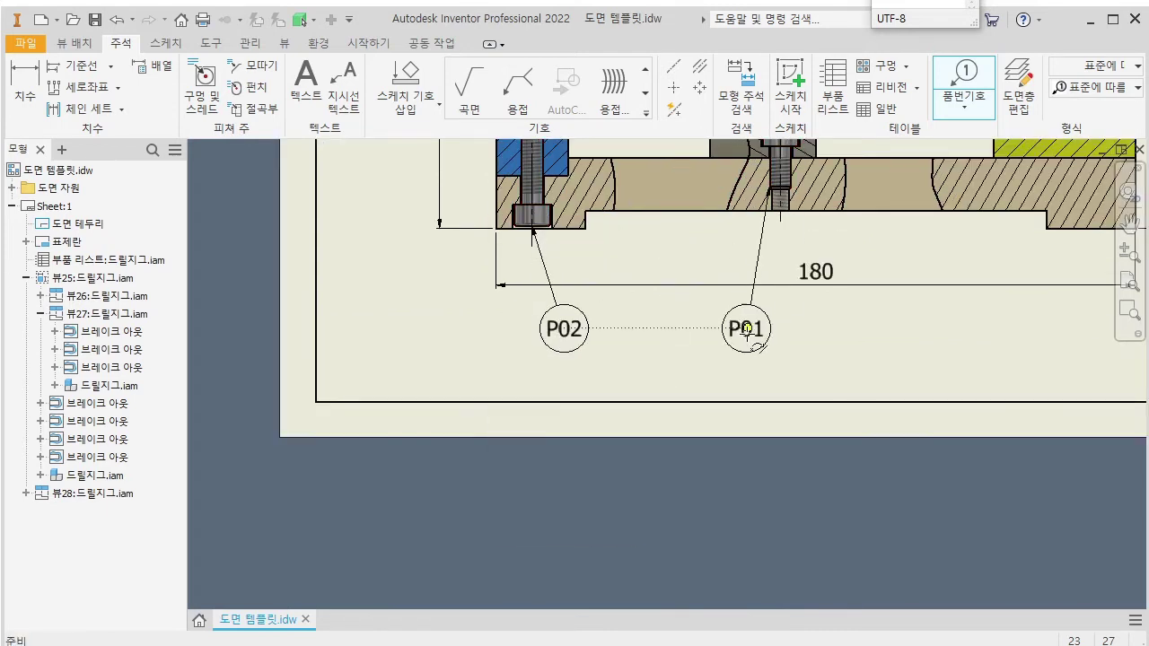
pyautogui.click(747, 335)
pyautogui.rightClick(749, 335)
pyautogui.click(830, 335)
# Add a balloon to the round handle at the shaft end in the front section view.
pyautogui.moveTo(949, 341)
pyautogui.mouseDown(button='middle')
pyautogui.moveTo(762, 430)
pyautogui.moveTo(773, 492)
pyautogui.mouseUp(button='middle')
pyautogui.scroll(2, 806, 438)
pyautogui.click(763, 325)
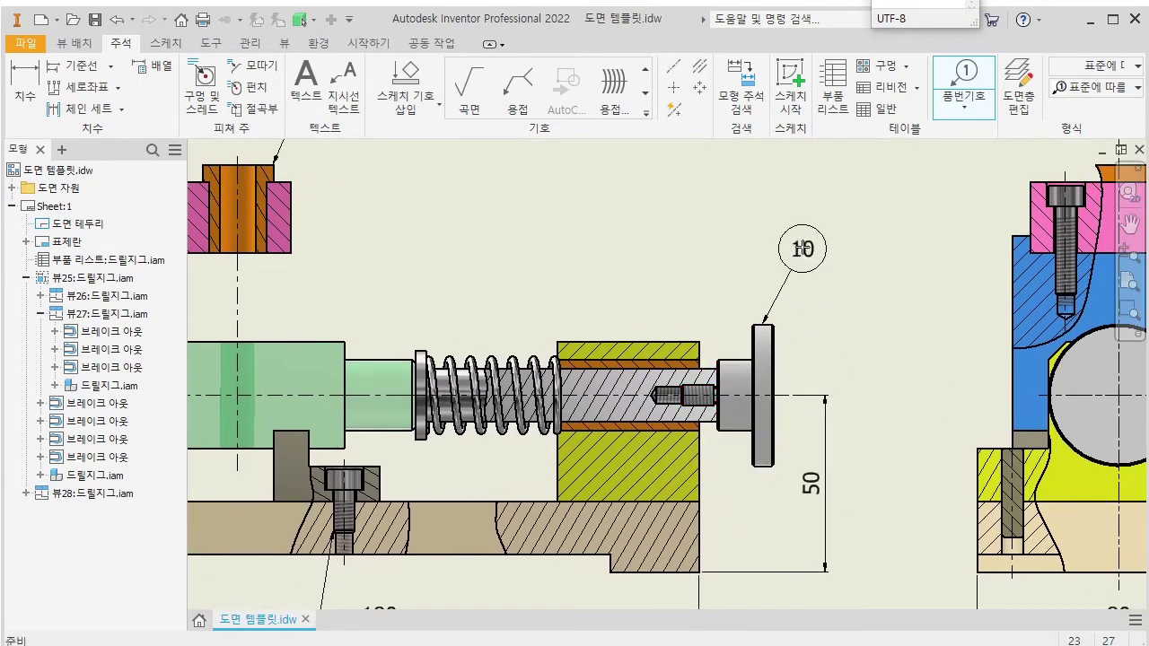
pyautogui.rightClick(805, 248)
pyautogui.click(859, 244)
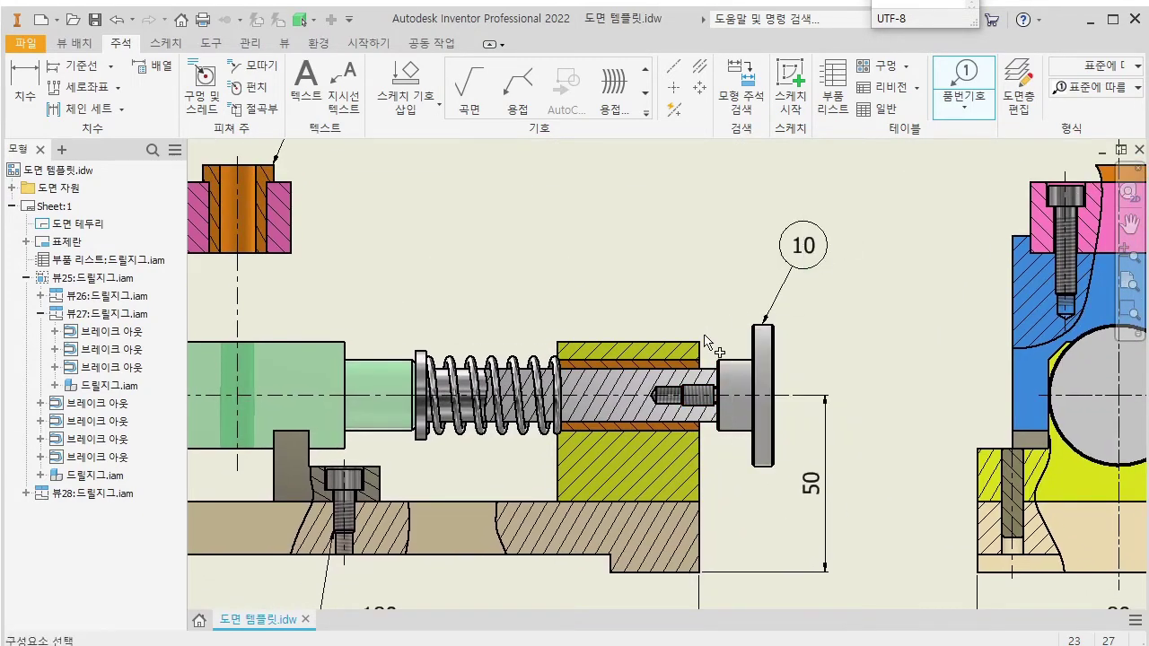
# Add a balloon to the flanged shaft pin at the start of the spring in the front section view.
pyautogui.click(665, 359)
pyautogui.press('Escape')
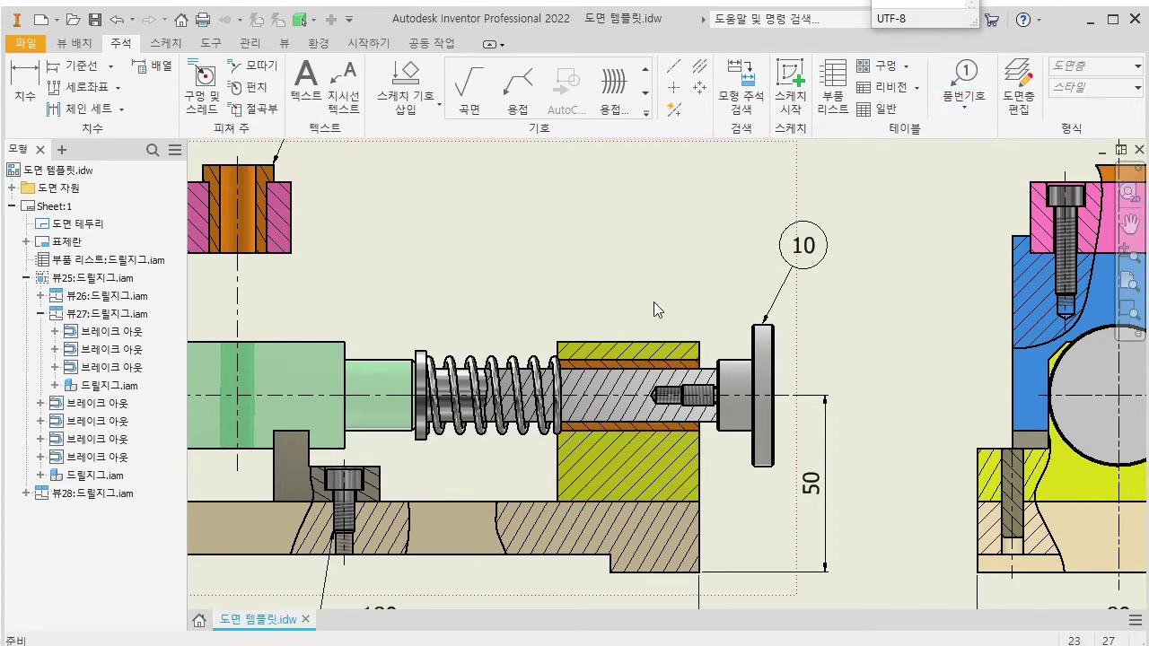
pyautogui.moveTo(653, 300)
pyautogui.mouseDown(button='middle')
pyautogui.moveTo(769, 330)
pyautogui.moveTo(824, 375)
pyautogui.mouseUp(button='middle')
pyautogui.press('b')
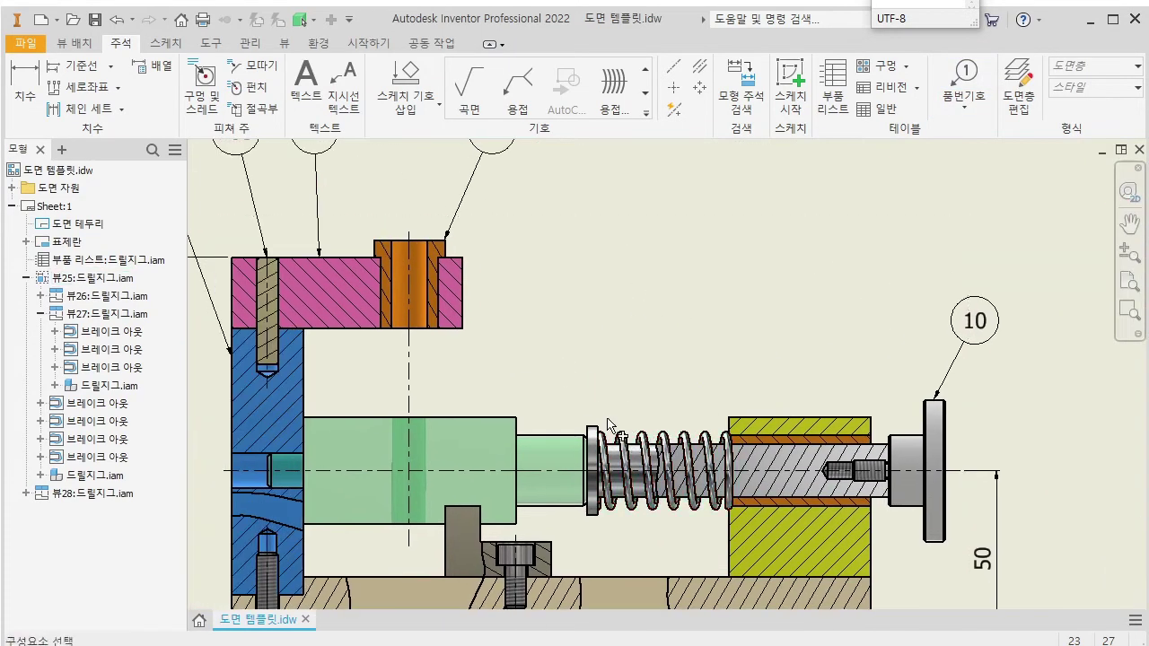
pyautogui.click(590, 423)
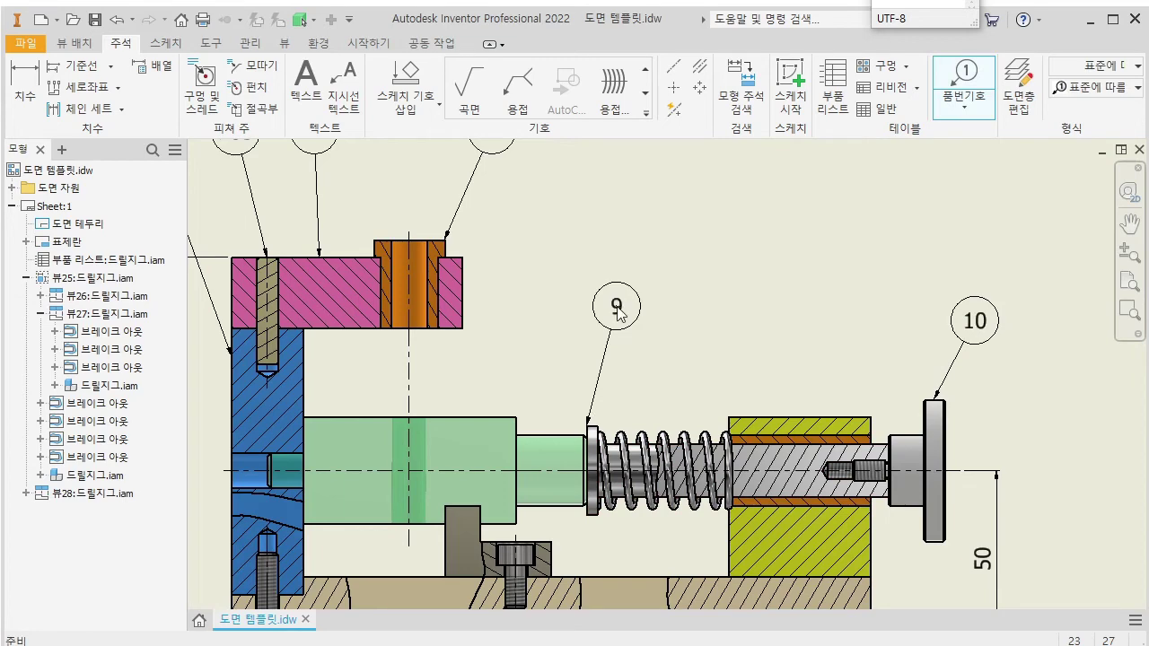
pyautogui.rightClick(617, 312)
pyautogui.click(693, 310)
# Add a balloon to the blue upright block in the isometric view, placed outside its left edge.
pyautogui.scroll(5, 709, 402)
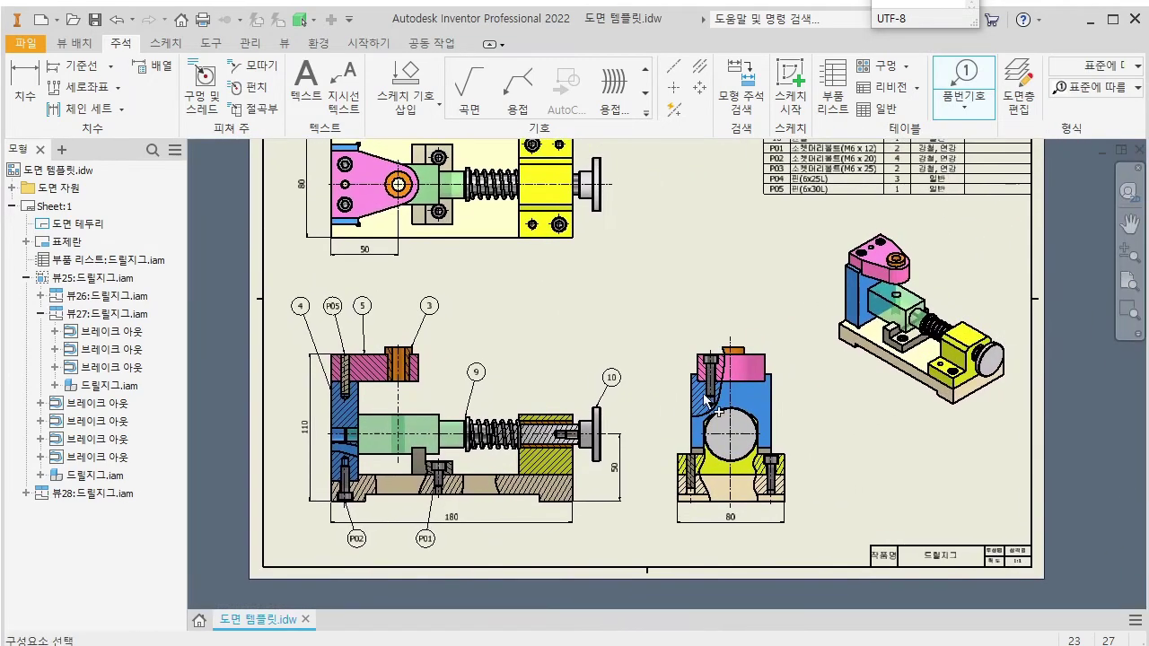
pyautogui.scroll(-5, 875, 283)
pyautogui.click(713, 348)
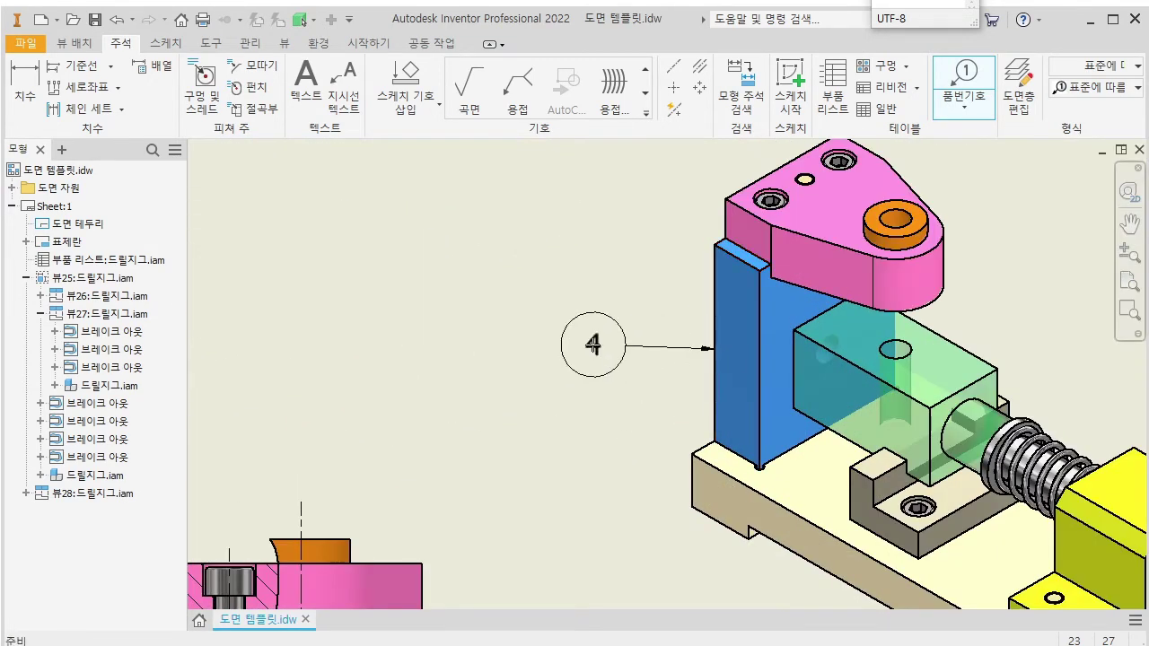
pyautogui.rightClick(592, 345)
pyautogui.click(693, 349)
# Add a balloon to the grey stepped jig block under the green workpiece in the isometric view.
pyautogui.moveTo(765, 512); pyautogui.dragTo(637, 372, button='middle')
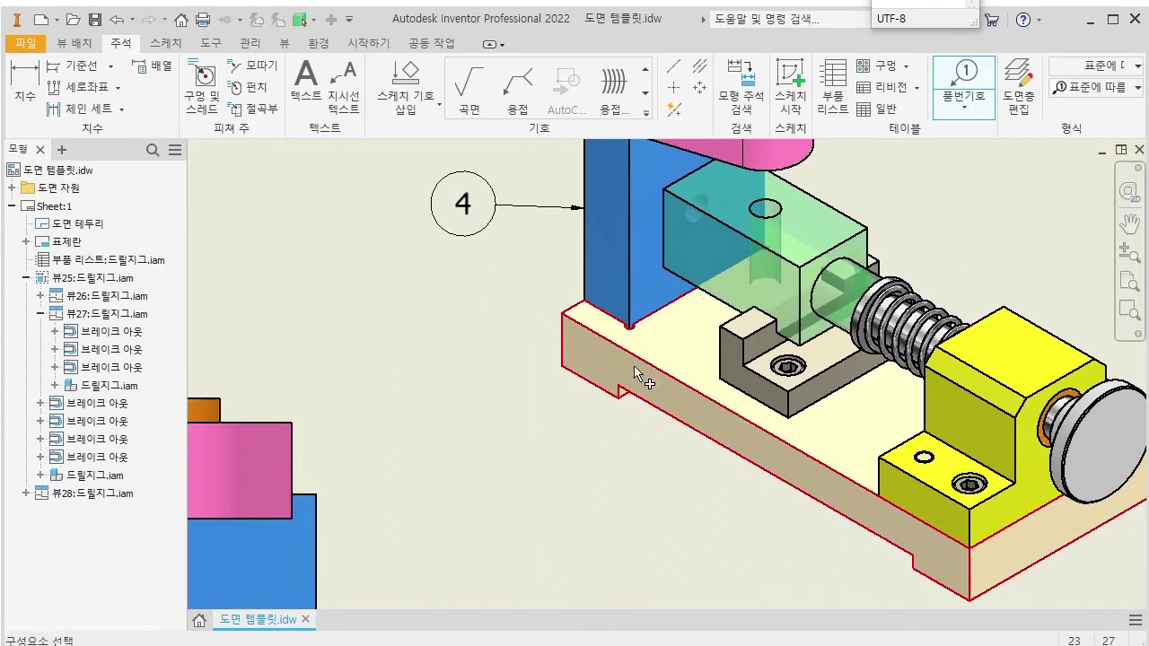
pyautogui.click(715, 381)
pyautogui.rightClick(576, 508)
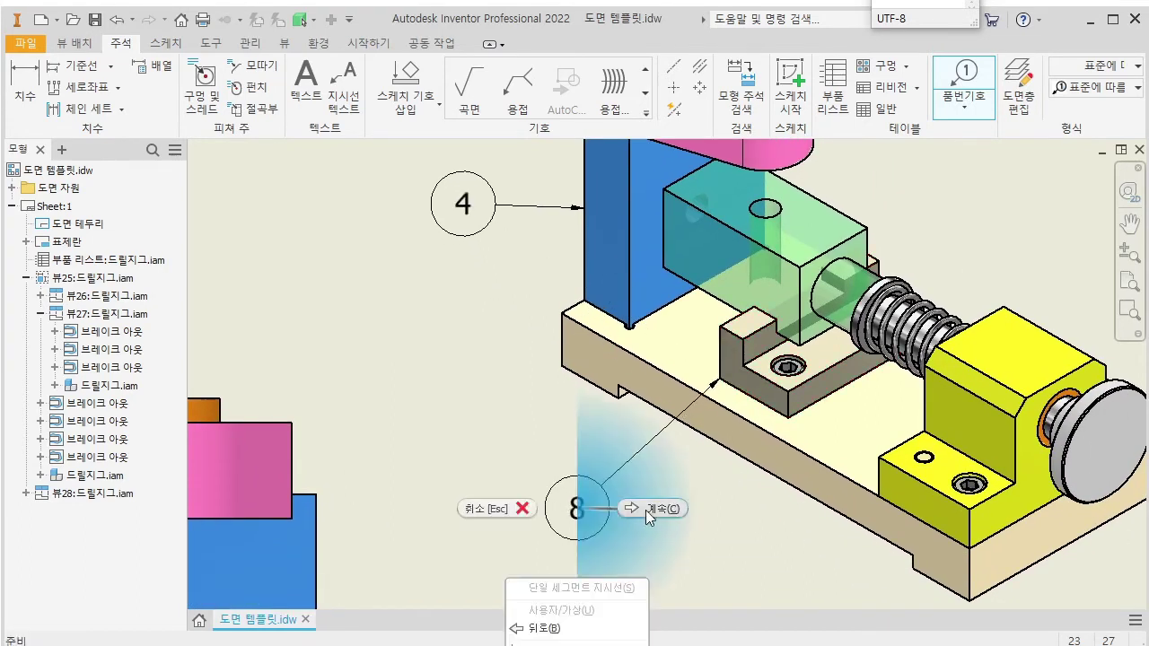
pyautogui.click(653, 509)
# Add balloons to the base plate and the yellow jig block below the isometric view.
pyautogui.moveTo(717, 522); pyautogui.dragTo(597, 349, button='middle')
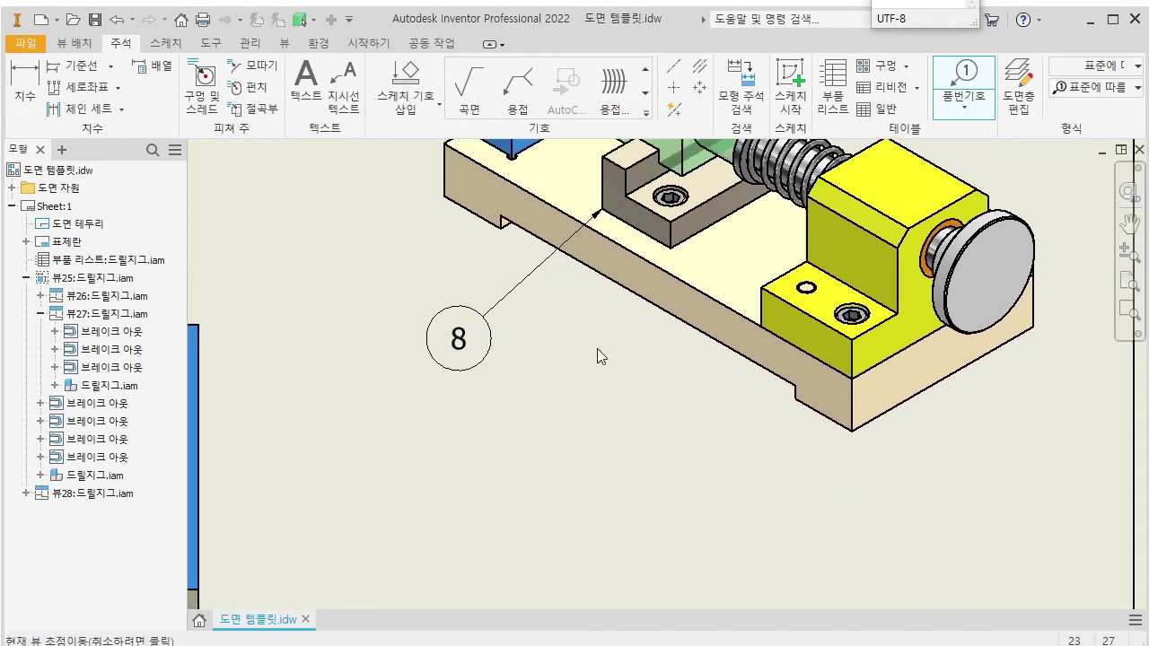
pyautogui.click(653, 301)
pyautogui.rightClick(547, 398)
pyautogui.click(619, 402)
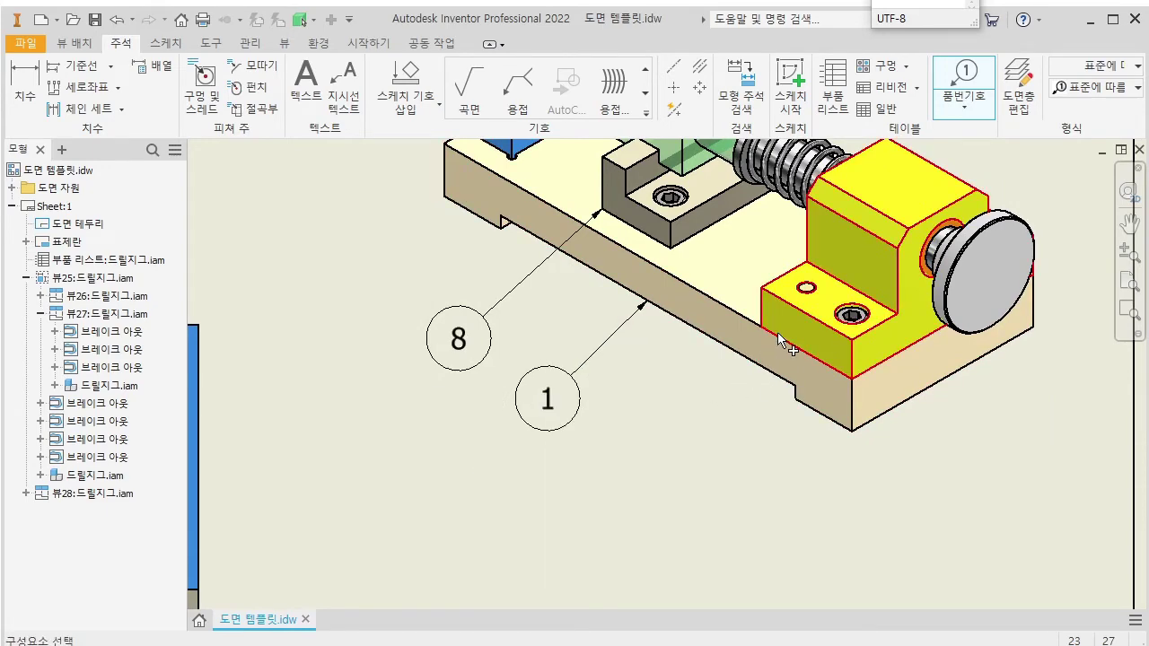
pyautogui.click(762, 319)
pyautogui.rightClick(658, 477)
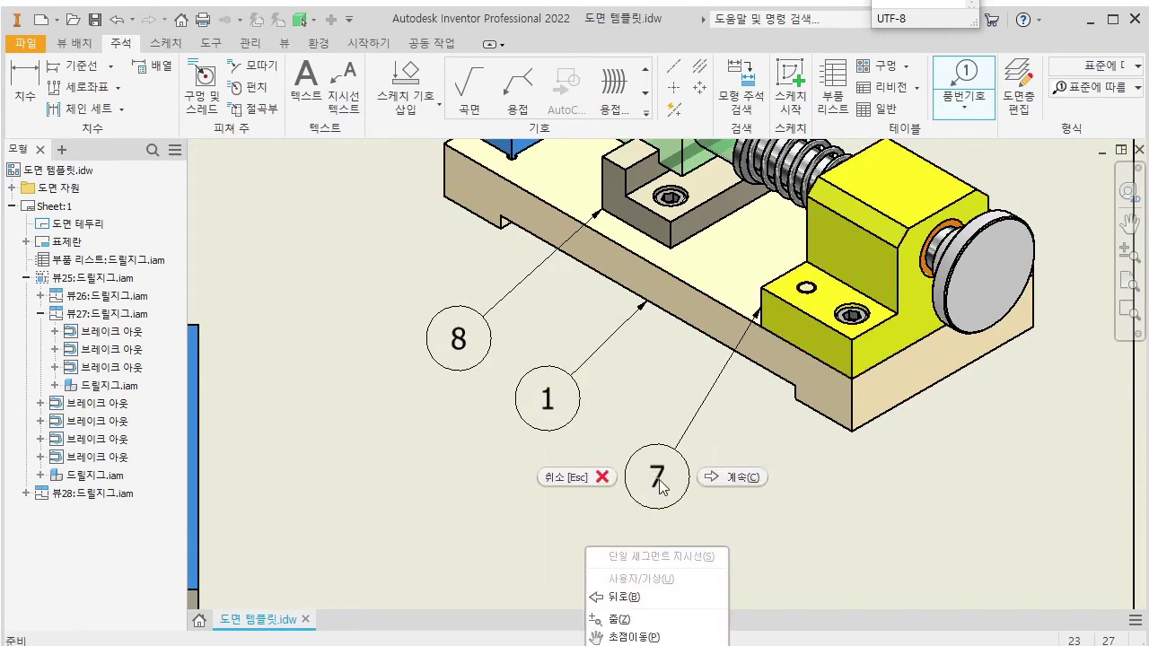
pyautogui.click(710, 478)
# Add a balloon to the spring in the isometric view, placed above it.
pyautogui.click(721, 311)
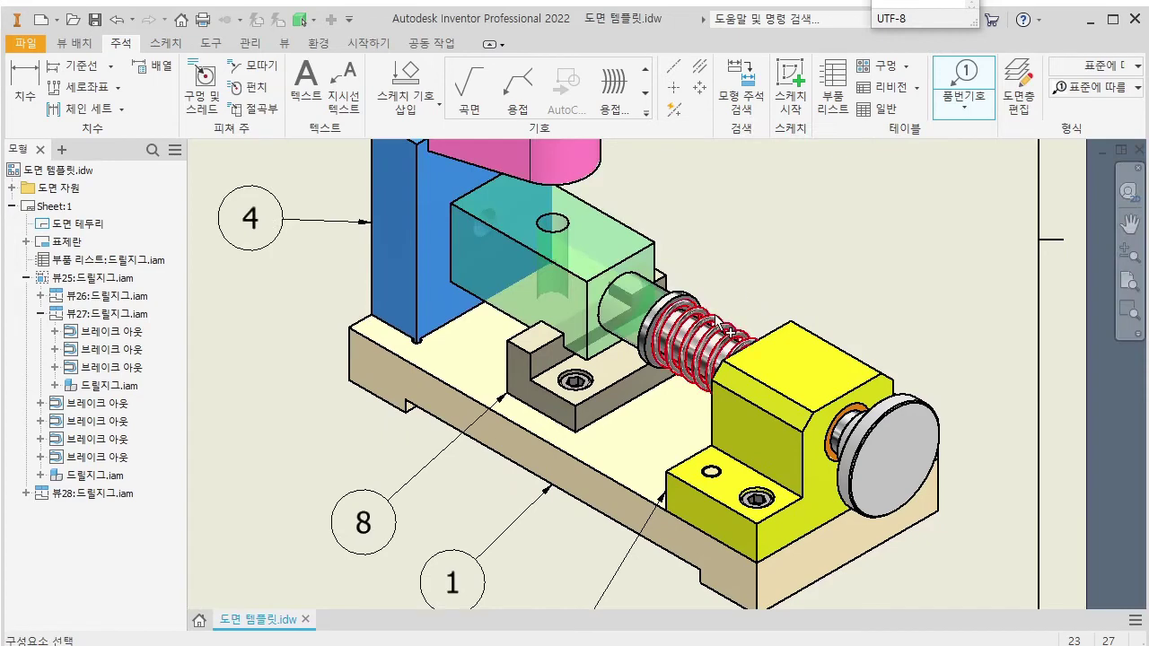
pyautogui.click(788, 235)
pyautogui.rightClick(831, 264)
pyautogui.click(729, 210)
# Review the drill jig parts list to check which items still lack a balloon.
pyautogui.press('Home')
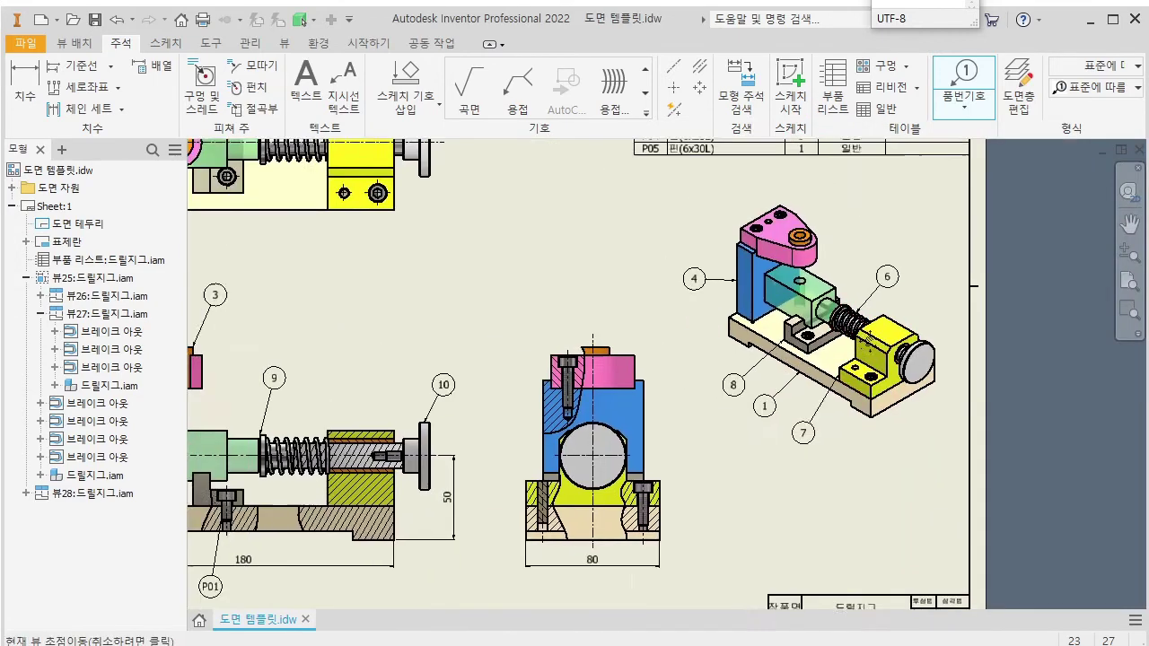
pyautogui.click(802, 238)
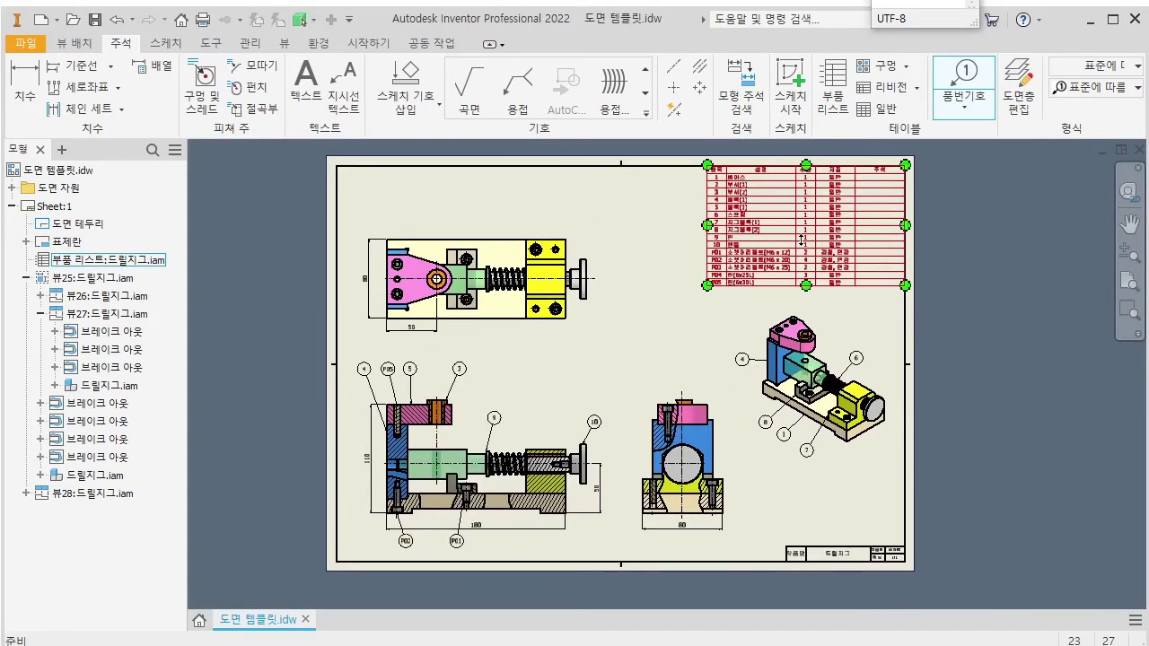
pyautogui.doubleClick(801, 238)
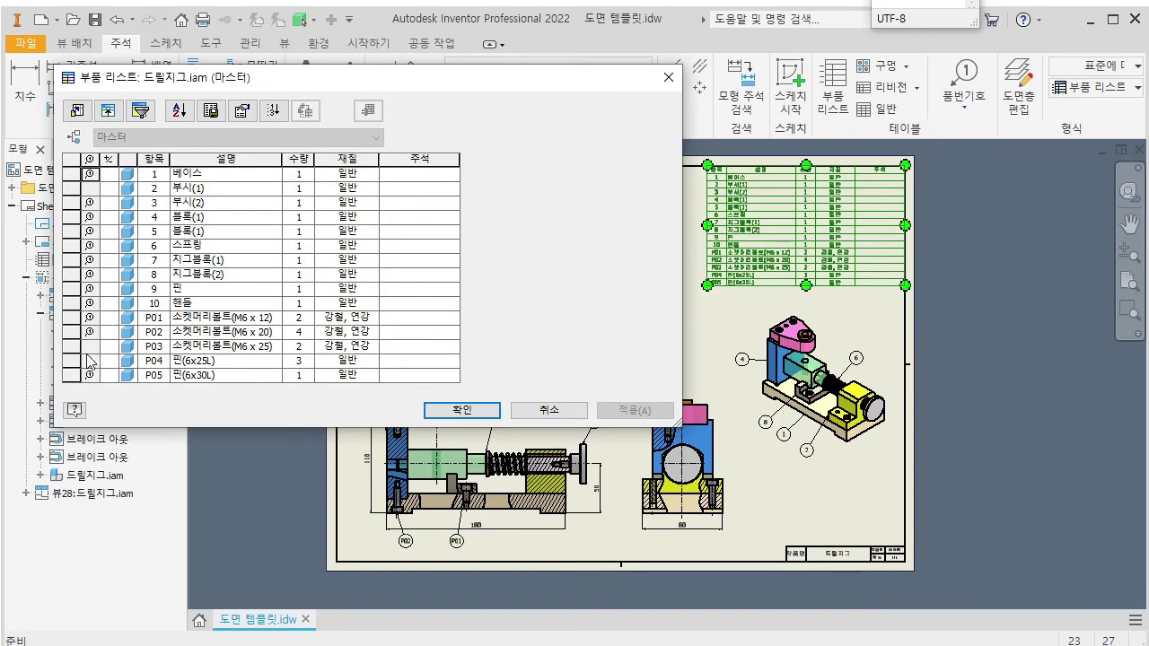
pyautogui.click(461, 410)
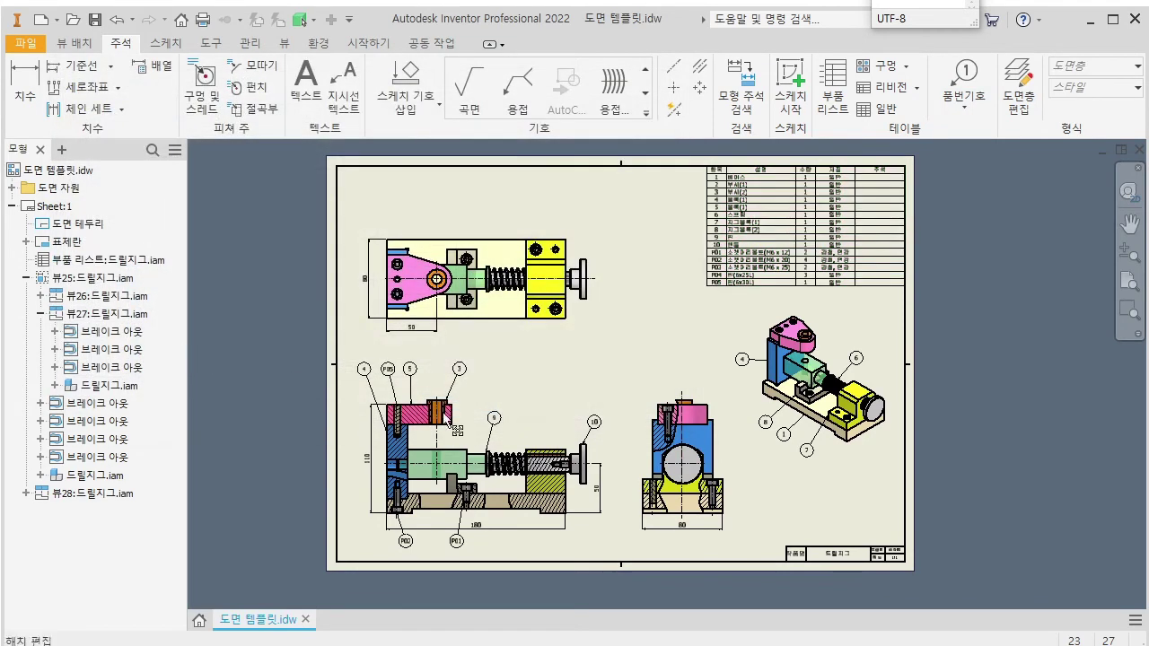
# Auto-balloon the upper socket head bolt and the lower pin in the side view, placing the balloons horizontally below the view.
pyautogui.moveTo(461, 418); pyautogui.dragTo(503, 431, button='middle')
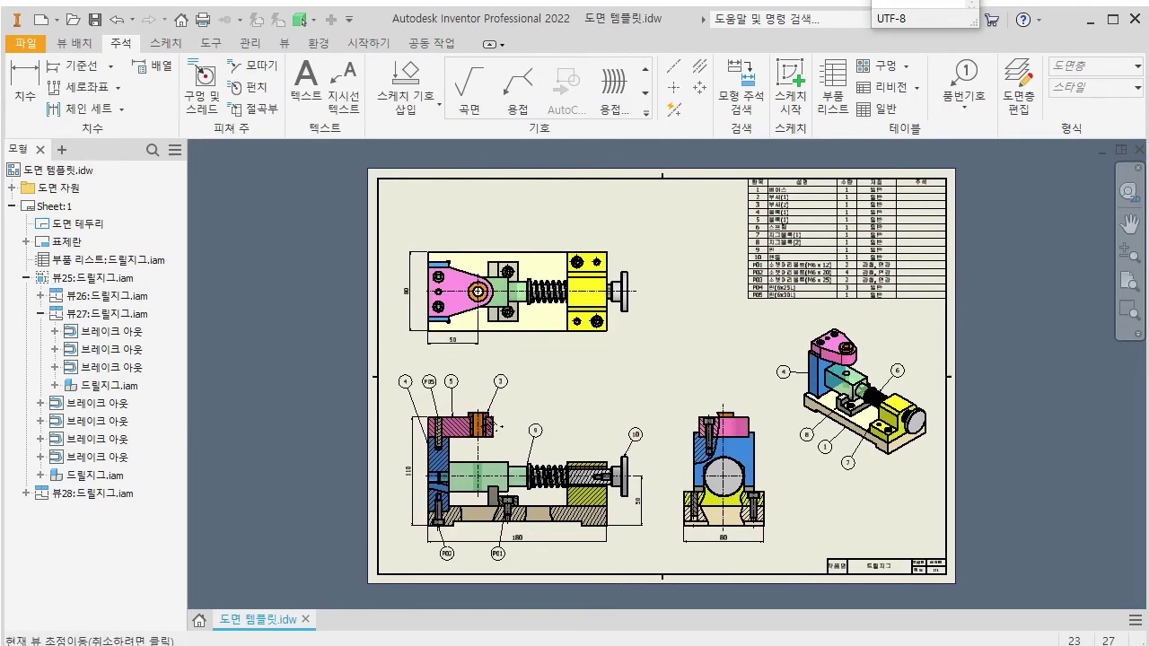
pyautogui.moveTo(575, 414)
pyautogui.mouseDown(button='middle')
pyautogui.moveTo(506, 405)
pyautogui.moveTo(509, 392)
pyautogui.mouseUp(button='middle')
pyautogui.scroll(4, 598, 481)
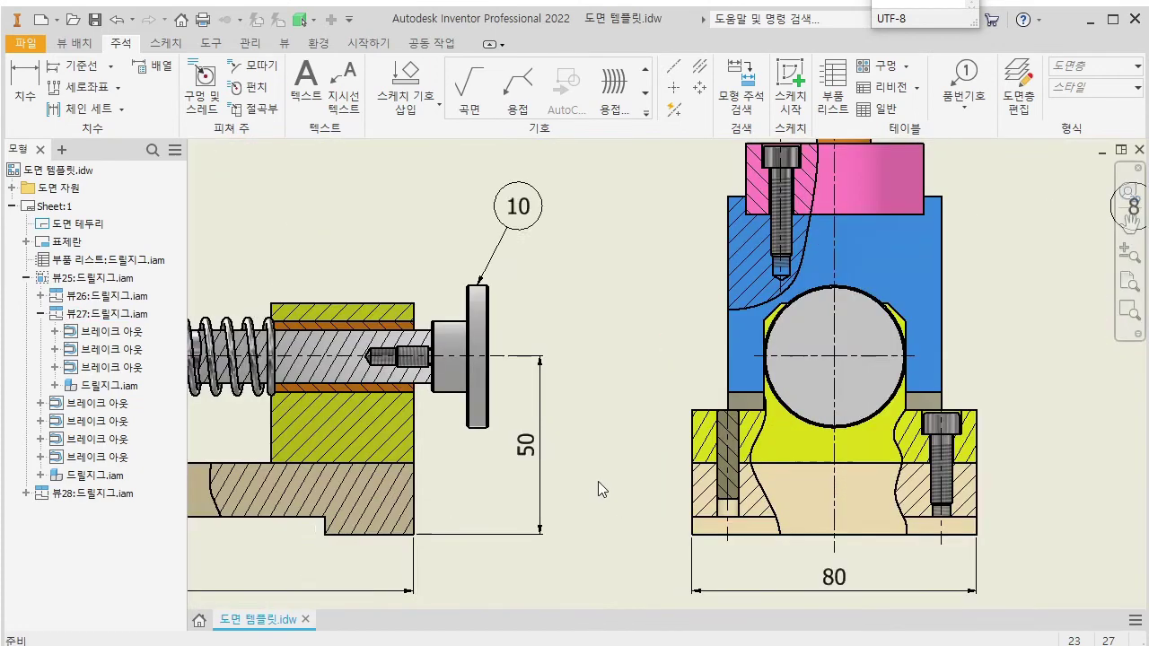
pyautogui.scroll(-3, 722, 130)
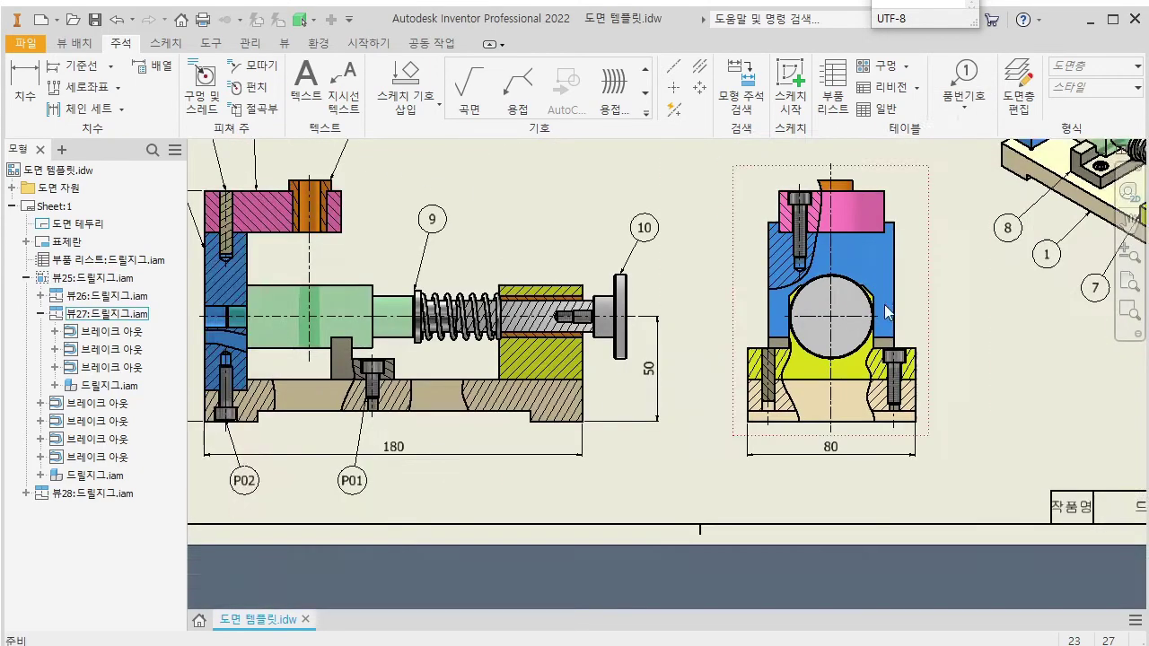
pyautogui.moveTo(723, 130); pyautogui.dragTo(588, 225, button='middle')
pyautogui.click(965, 99)
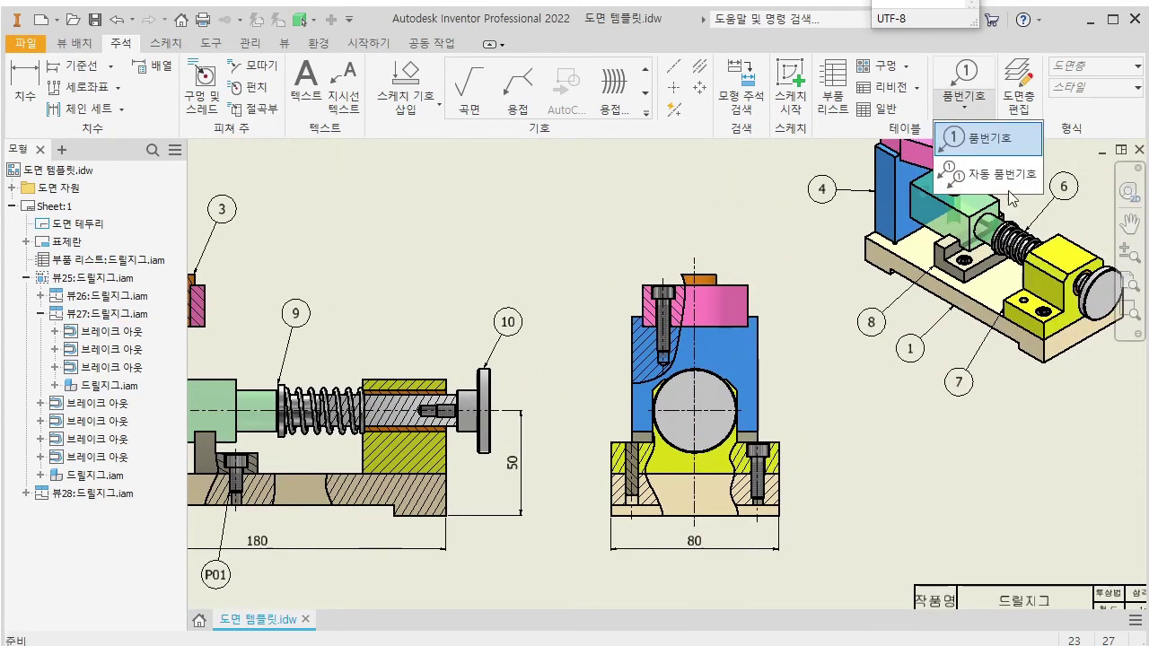
pyautogui.click(988, 170)
pyautogui.moveTo(631, 388); pyautogui.dragTo(852, 381, button='middle')
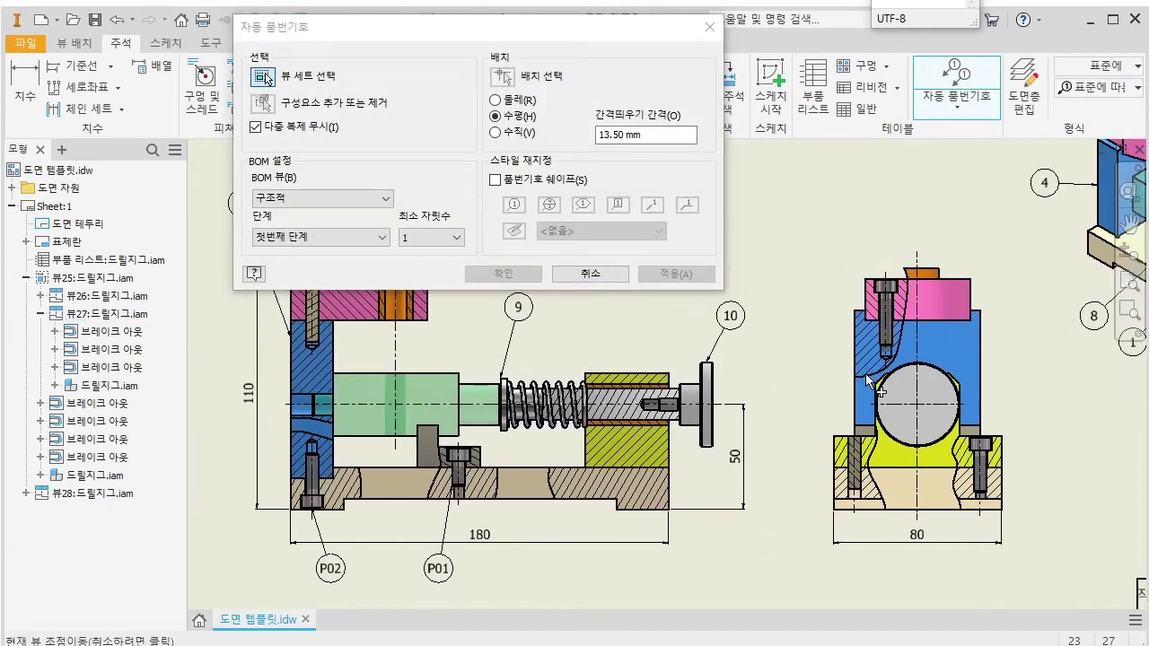
pyautogui.click(842, 334)
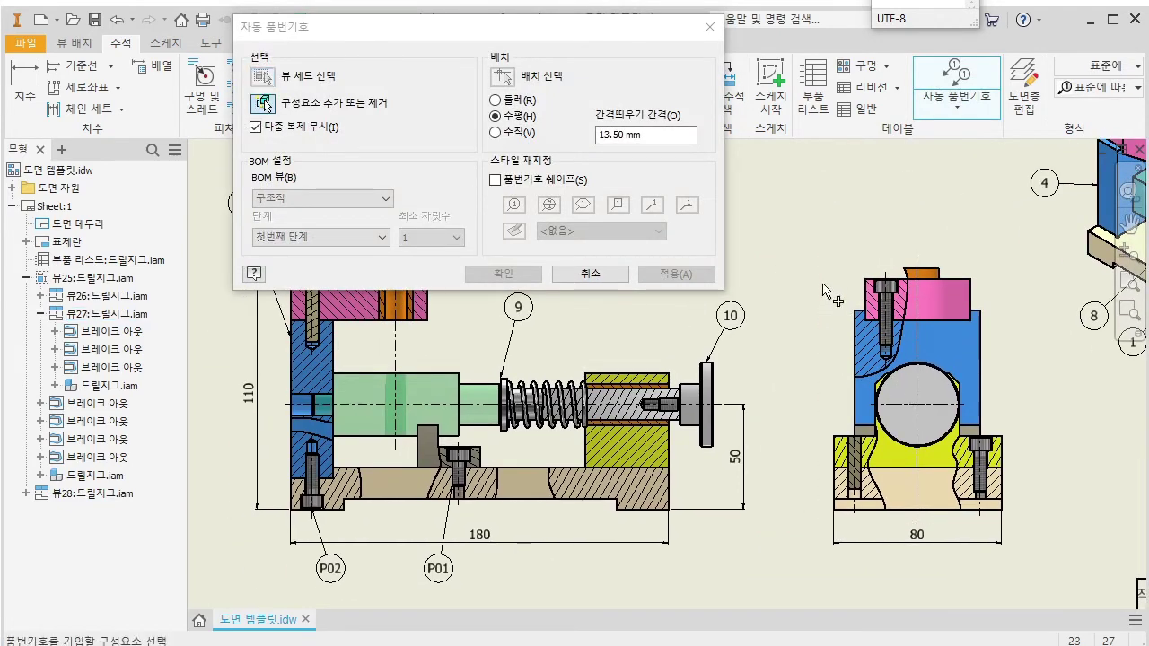
pyautogui.moveTo(794, 224); pyautogui.dragTo(1036, 574)
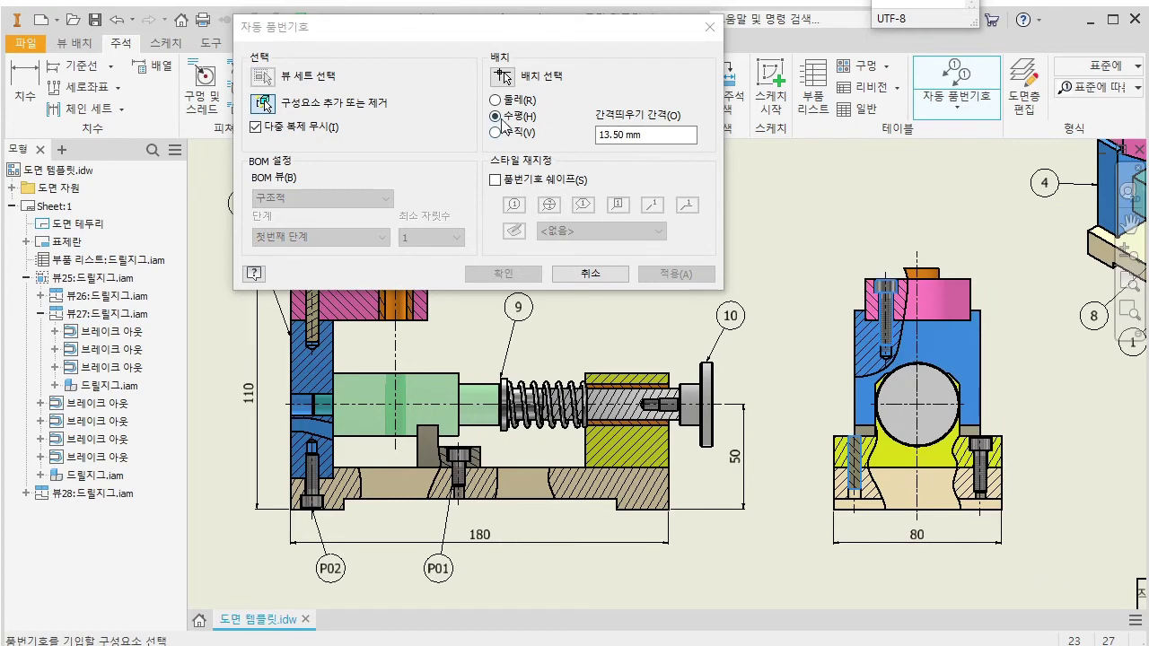
pyautogui.click(503, 77)
pyautogui.click(883, 579)
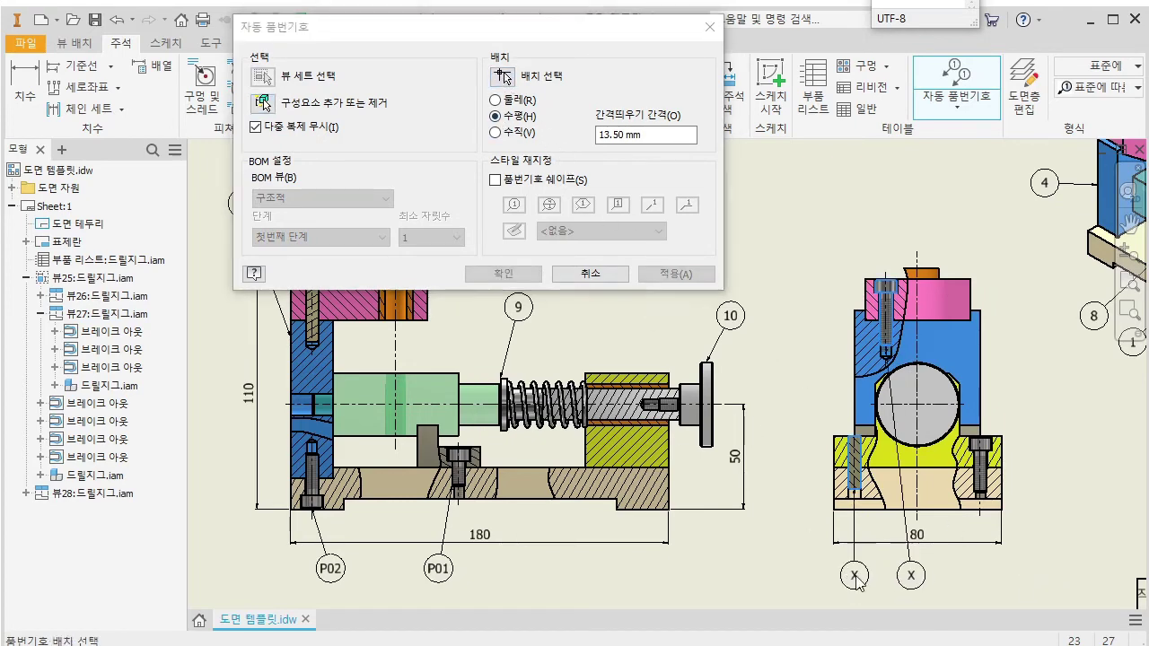
pyautogui.click(504, 280)
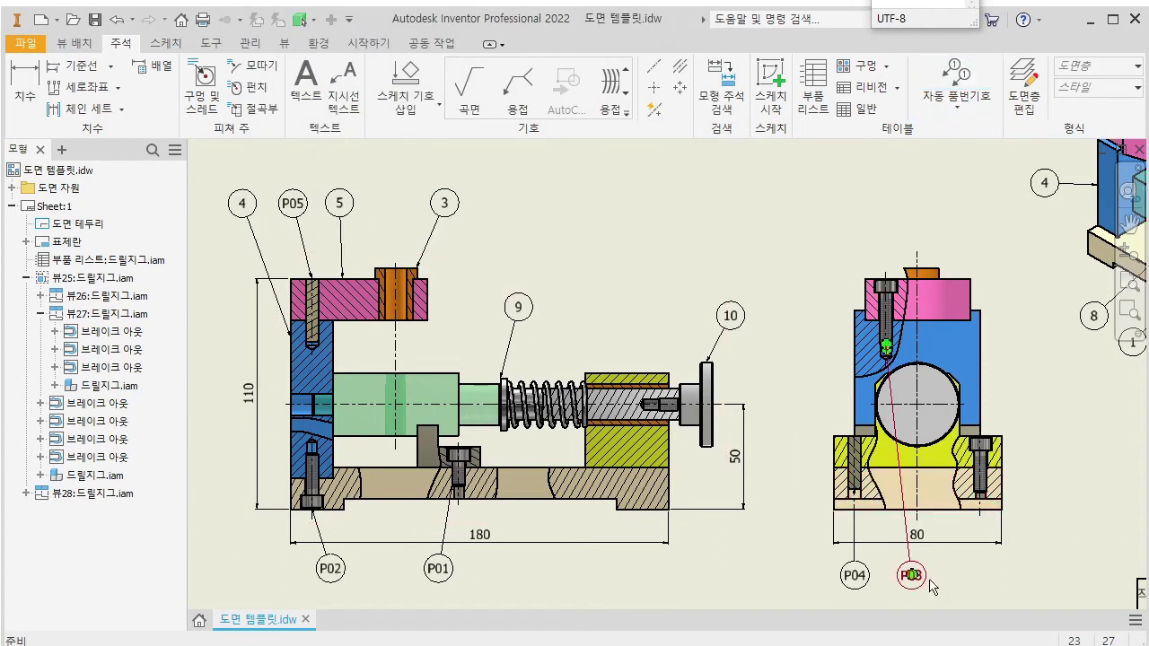
# Delete the upper bolt's balloon below the side view, whose leader crosses the whole view.
pyautogui.moveTo(957, 607); pyautogui.dragTo(848, 544, button='middle')
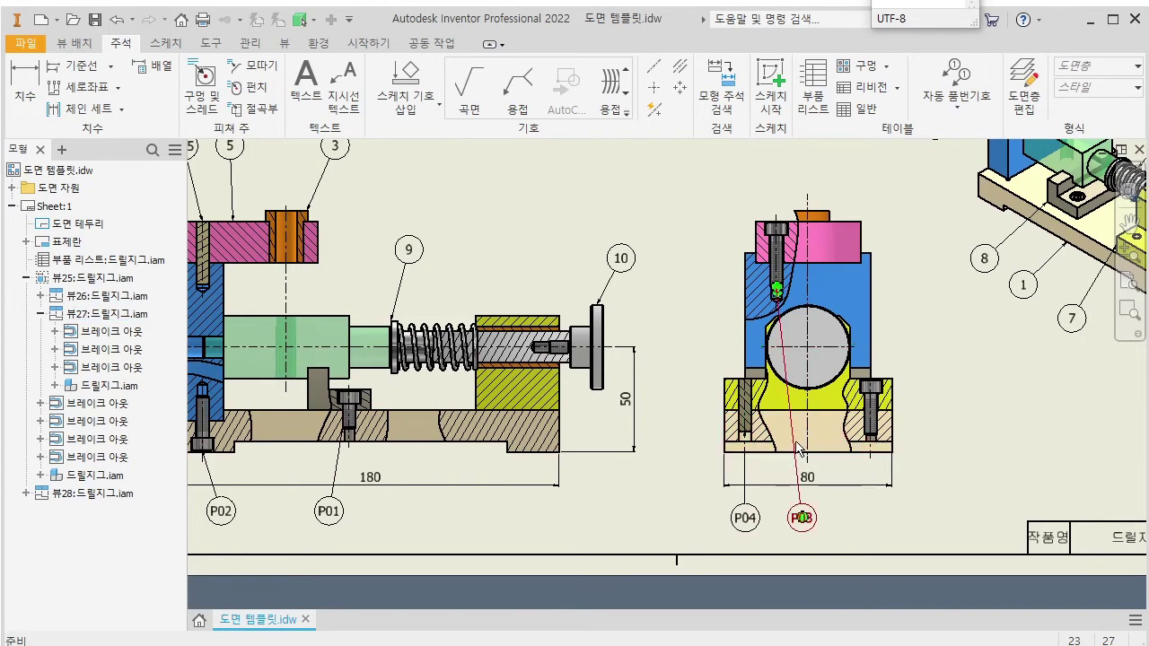
pyautogui.click(802, 518)
pyautogui.click(894, 504)
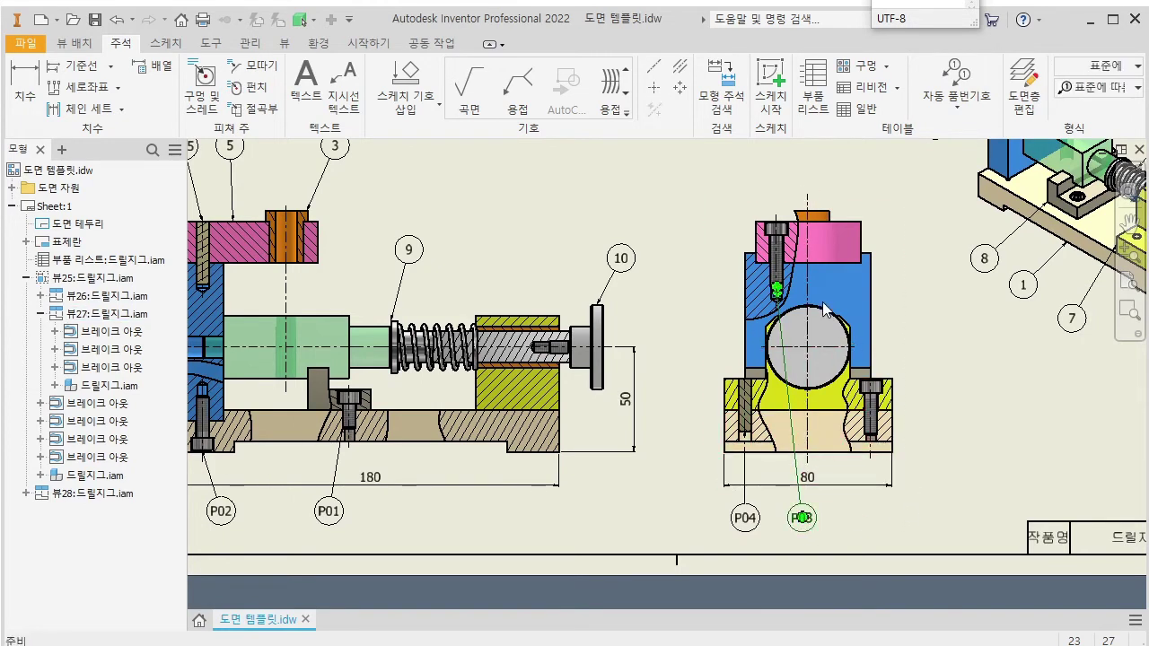
# Add a balloon to the upper socket head bolt in the side view, attached to its head and placed above the view.
pyautogui.moveTo(570, 179); pyautogui.dragTo(565, 291, button='middle')
pyautogui.click(956, 106)
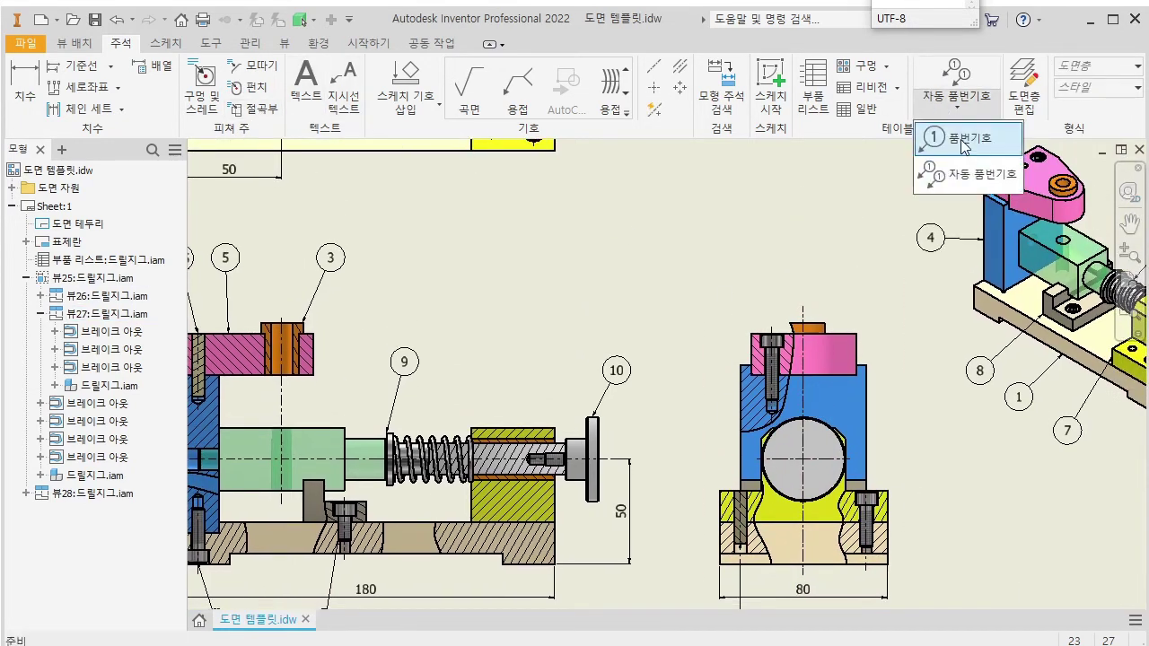
pyautogui.click(961, 141)
pyautogui.scroll(5, 798, 324)
pyautogui.scroll(2, 798, 324)
pyautogui.scroll(-6, 521, 426)
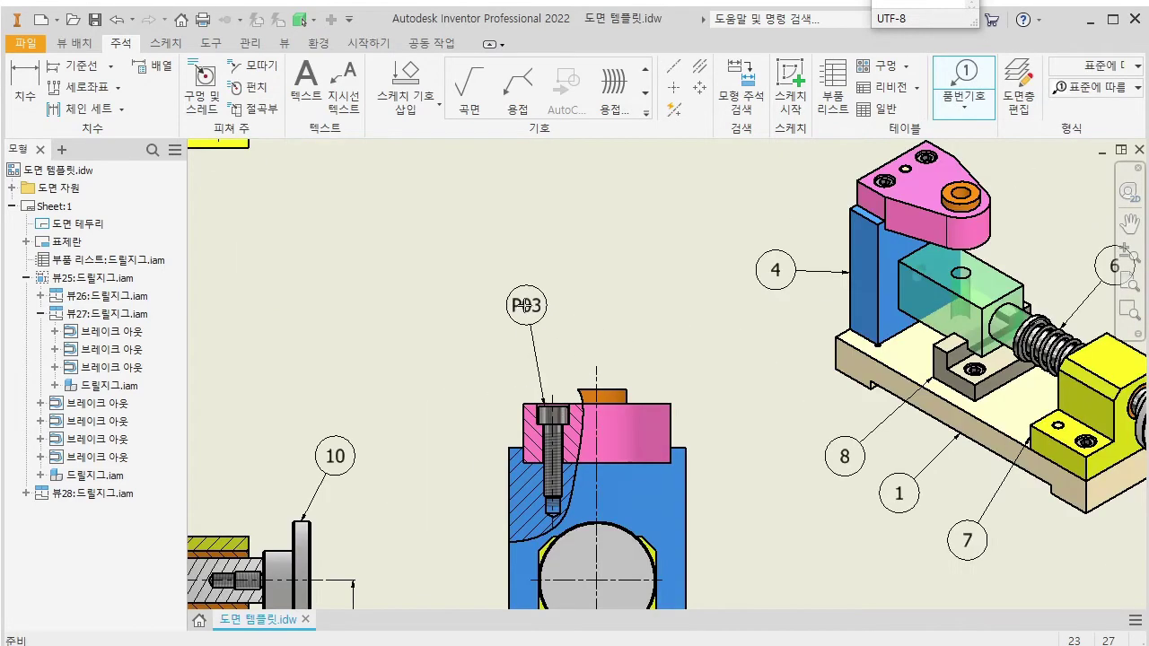
pyautogui.rightClick(523, 319)
pyautogui.click(513, 505)
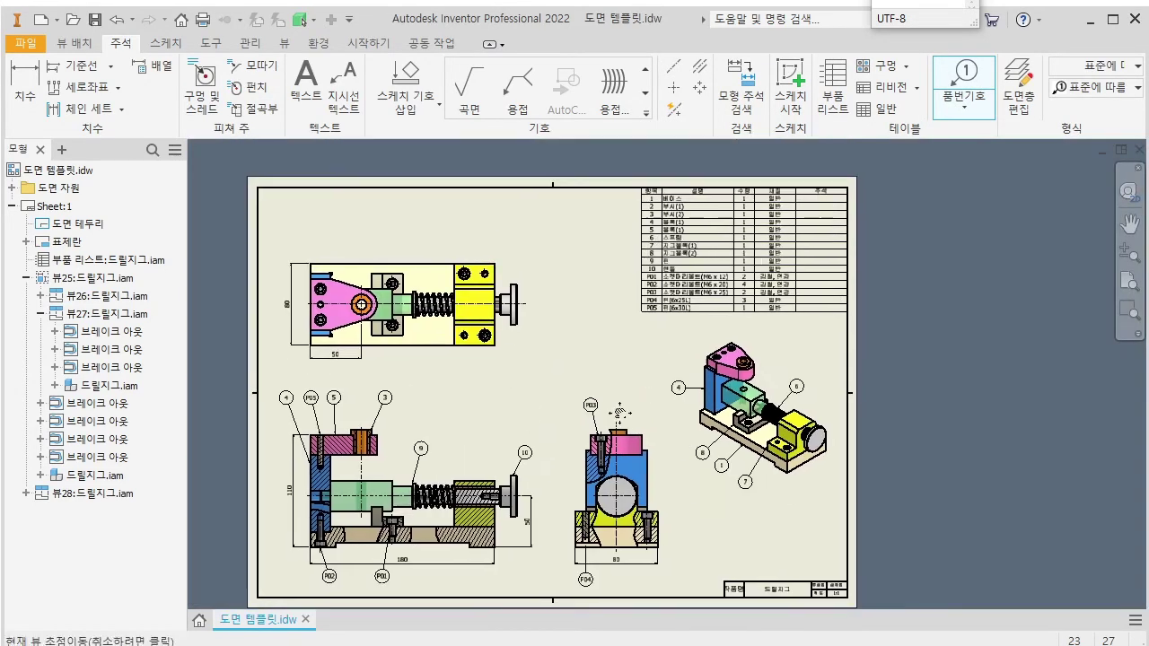
# Check the parts list editor for items that still lack a balloon.
pyautogui.doubleClick(719, 288)
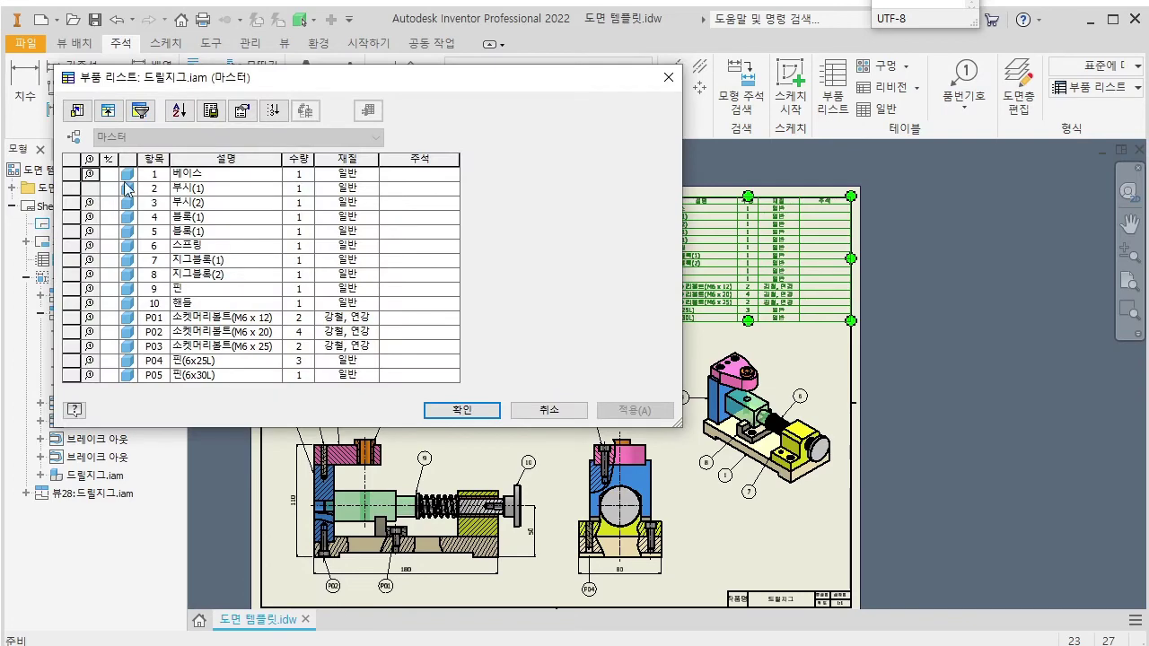
pyautogui.press('Escape')
pyautogui.scroll(5, 521, 505)
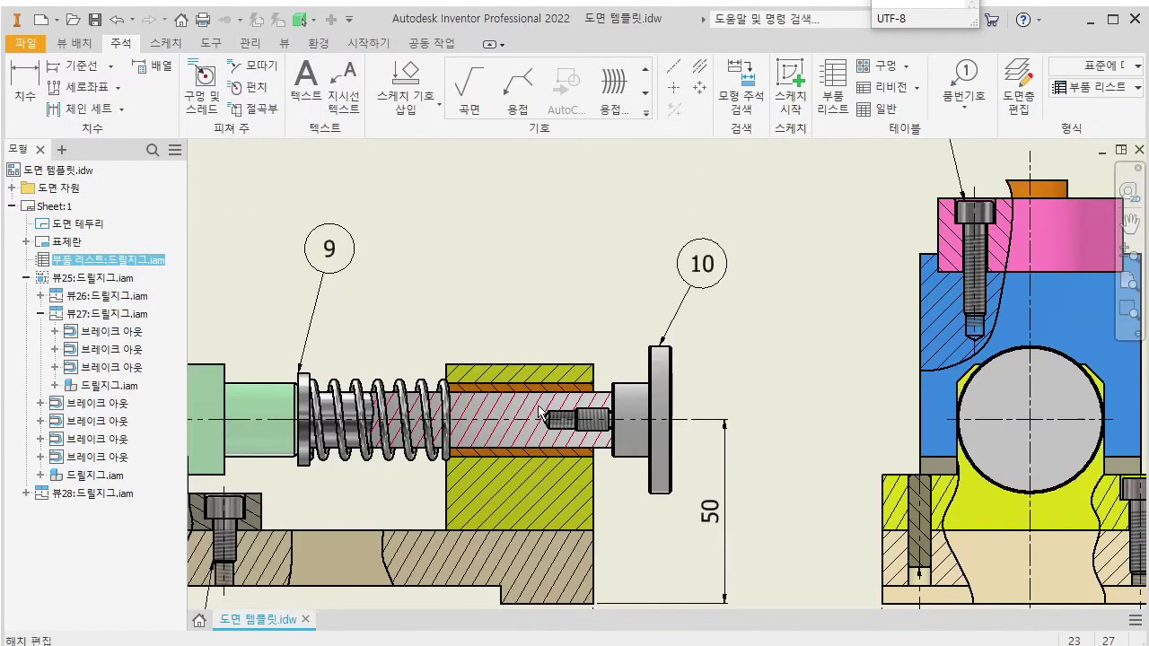
pyautogui.click(964, 81)
pyautogui.scroll(4, 520, 440)
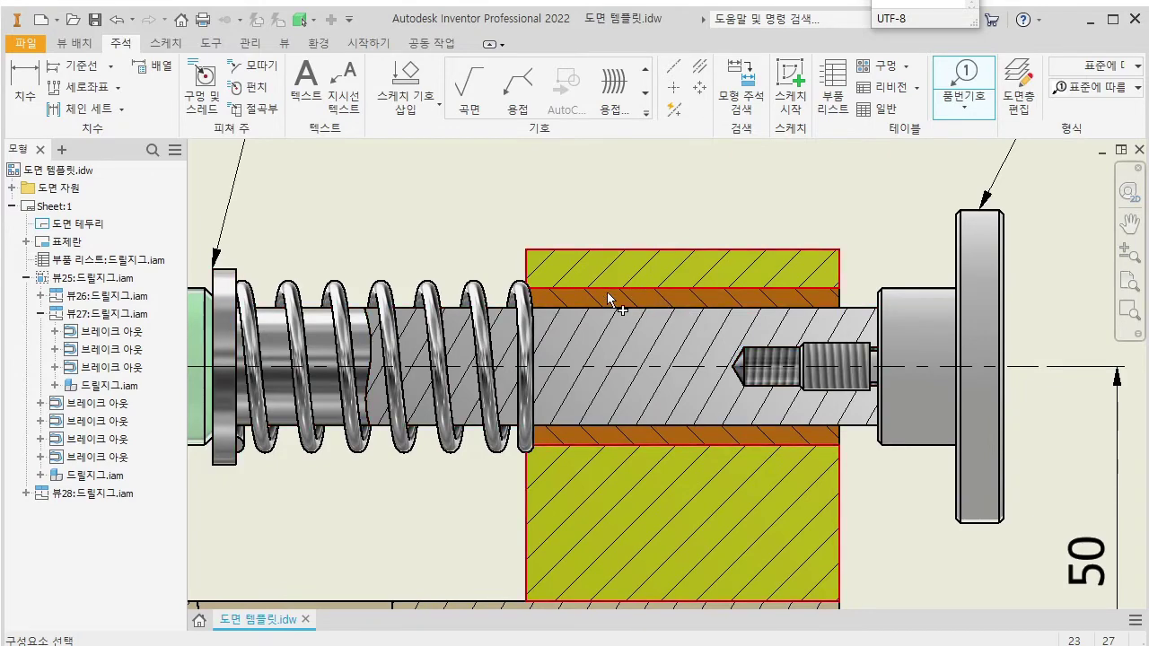
pyautogui.press('Escape')
# Auto-balloon the orange horizontal bushing in the sectioned front view, placing its balloon above the yellow jig block.
pyautogui.scroll(-4, 625, 371)
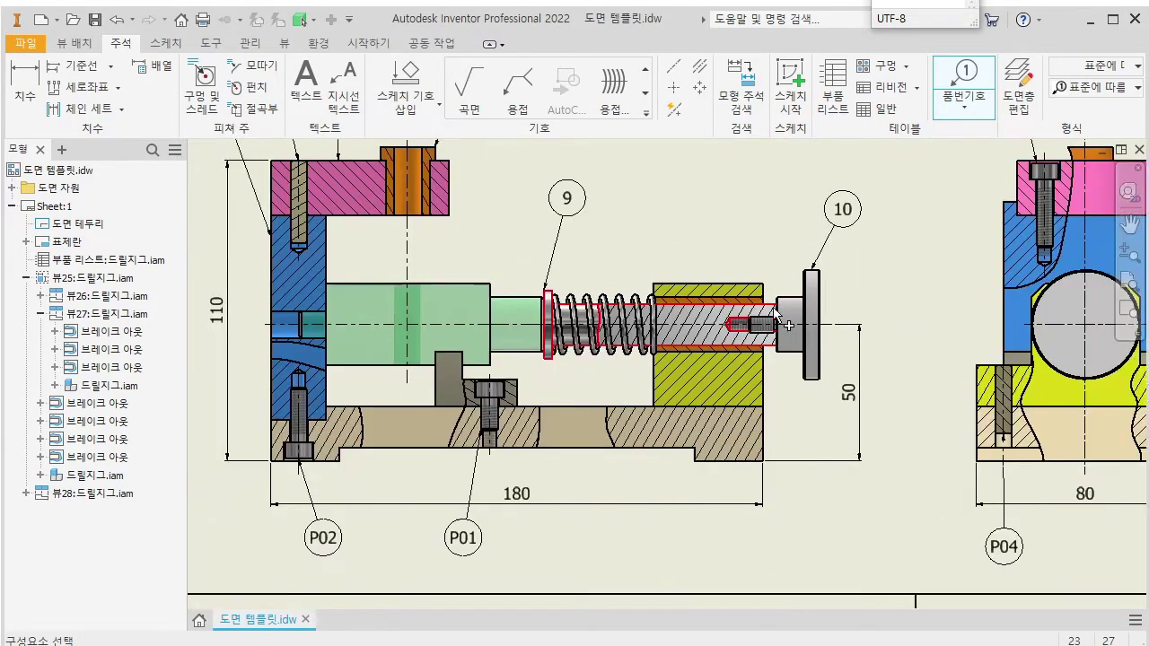
pyautogui.click(964, 108)
pyautogui.click(974, 178)
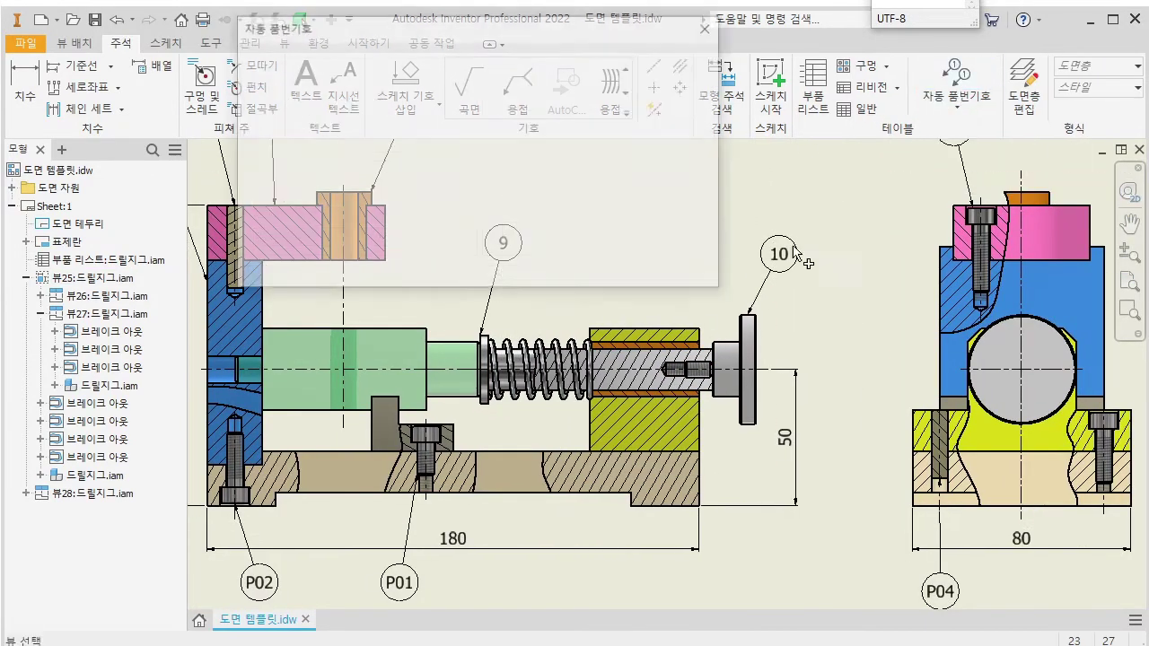
pyautogui.click(680, 314)
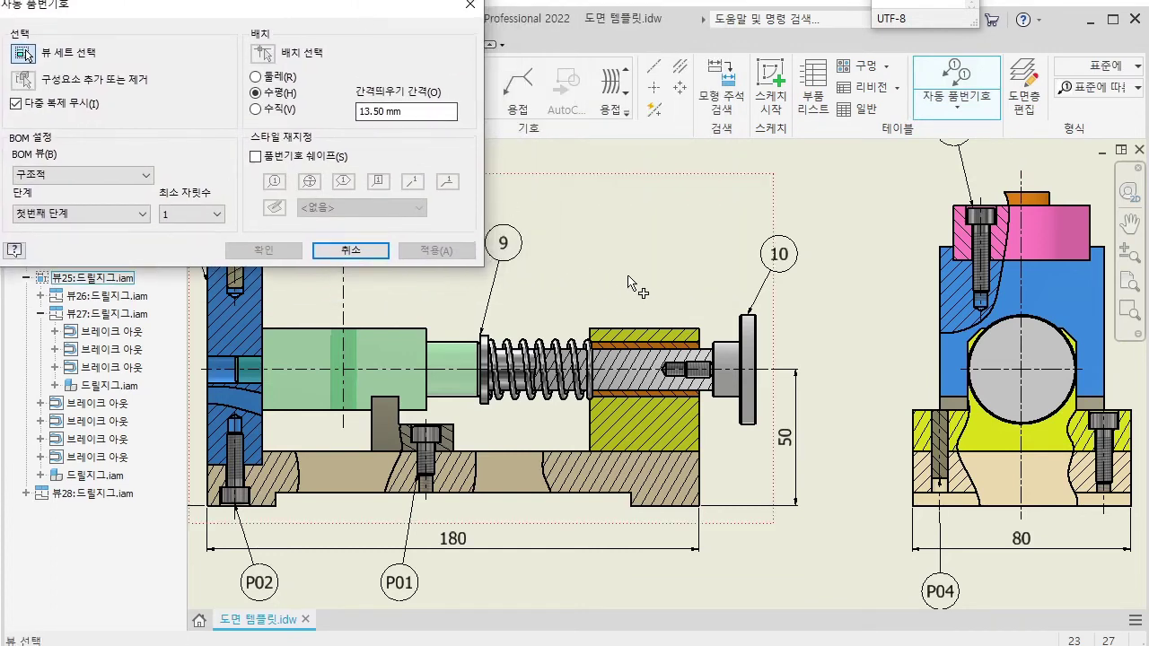
pyautogui.click(633, 345)
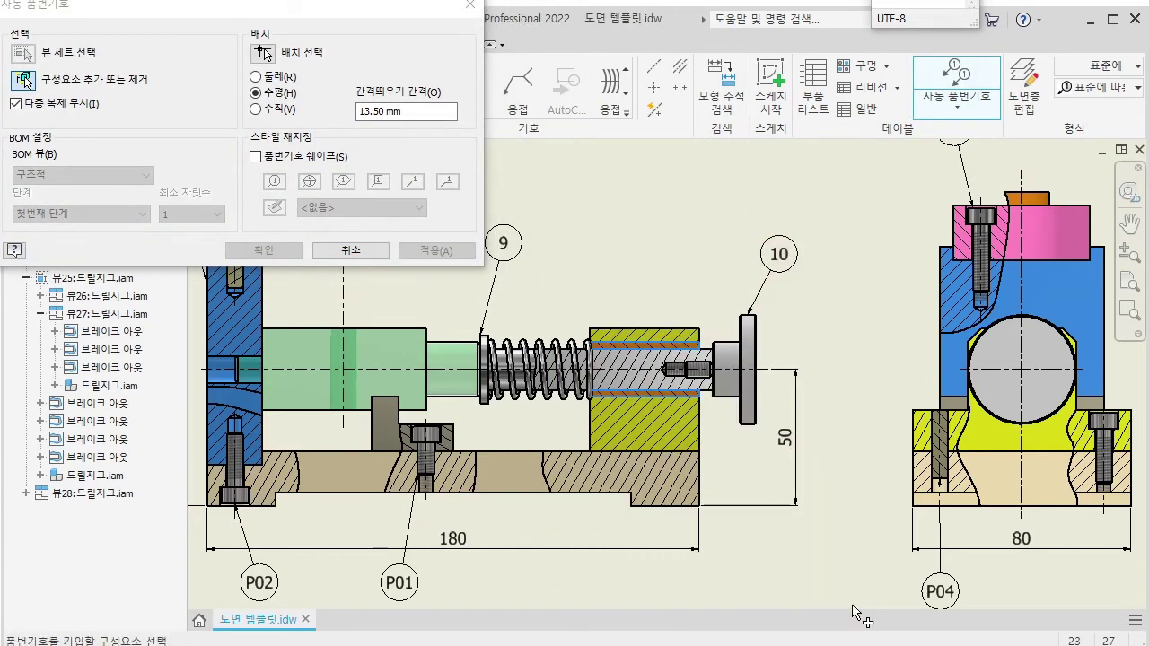
pyautogui.click(263, 54)
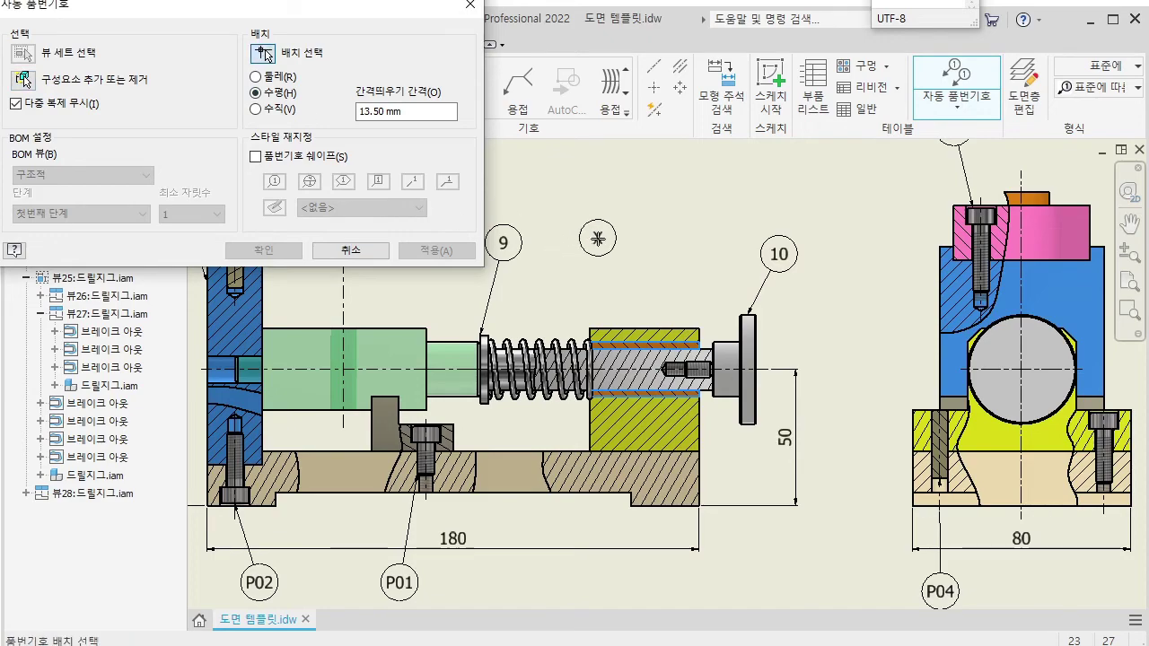
pyautogui.click(641, 244)
pyautogui.click(263, 251)
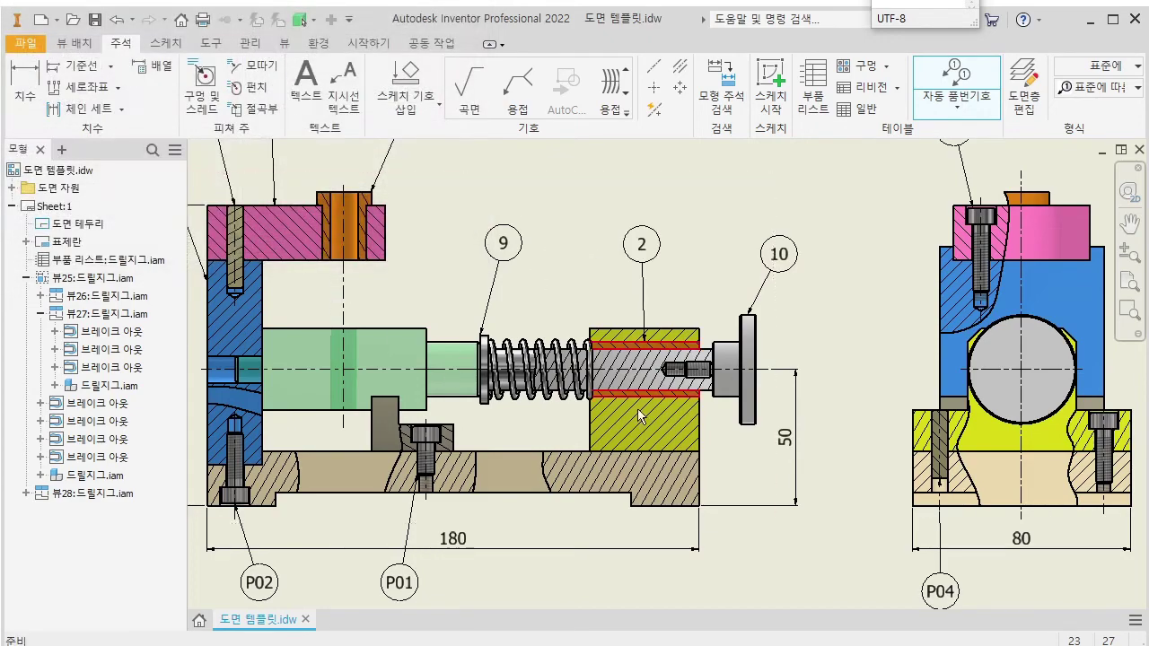
pyautogui.click(795, 415)
pyautogui.press('Escape')
# Review the parts list's material column, open the drill jig assembly model from the front view and orient it isometrically.
pyautogui.press('Home')
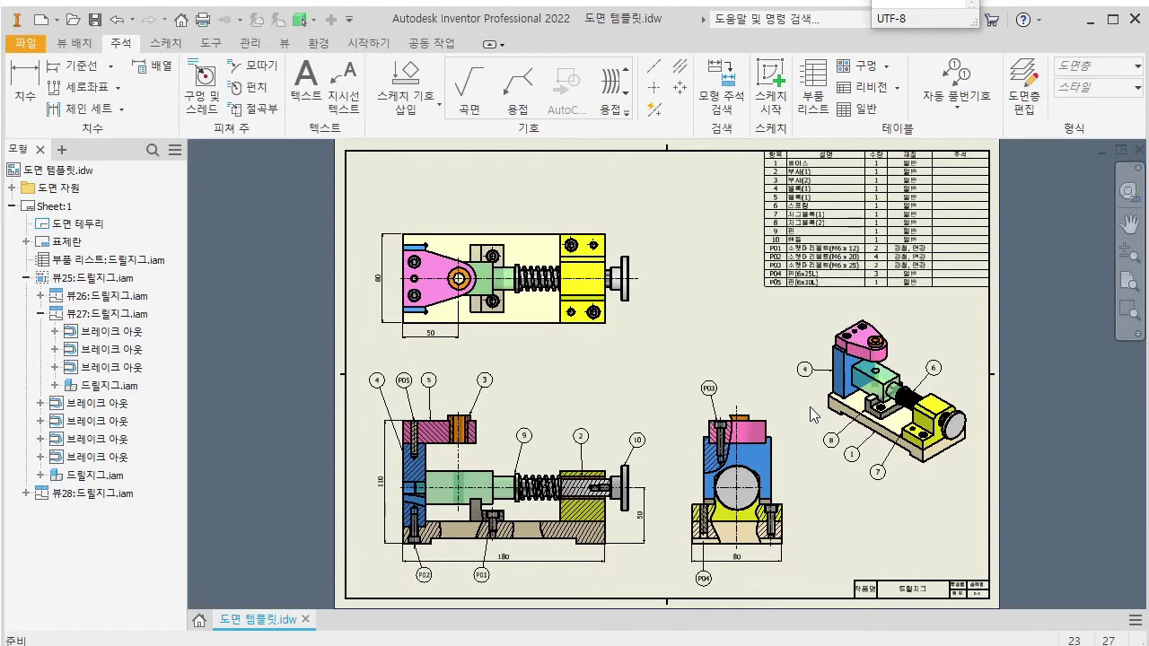
pyautogui.scroll(3, 761, 236)
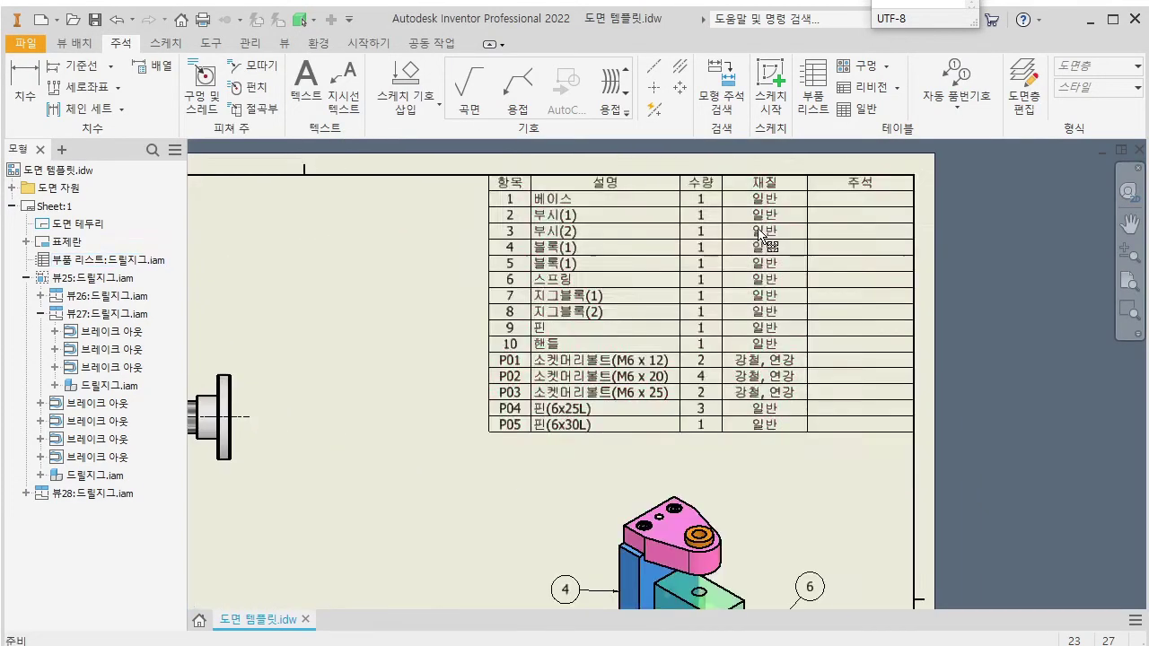
pyautogui.click(761, 236)
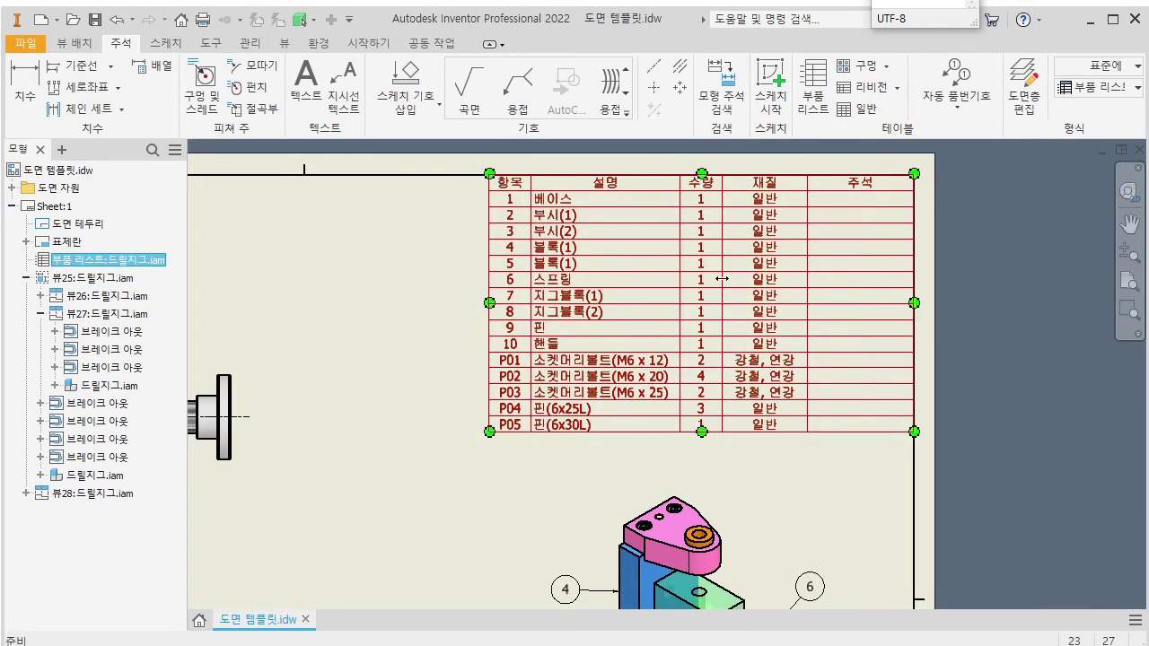
pyautogui.scroll(-3, 722, 278)
pyautogui.rightClick(469, 419)
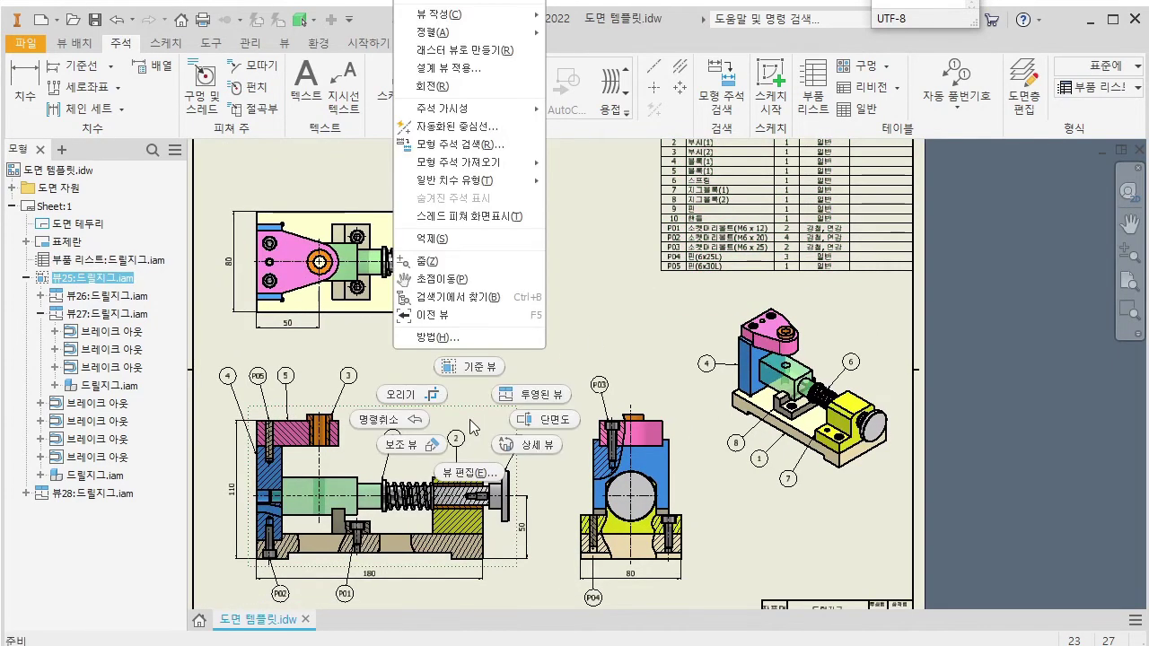
pyautogui.click(626, 342)
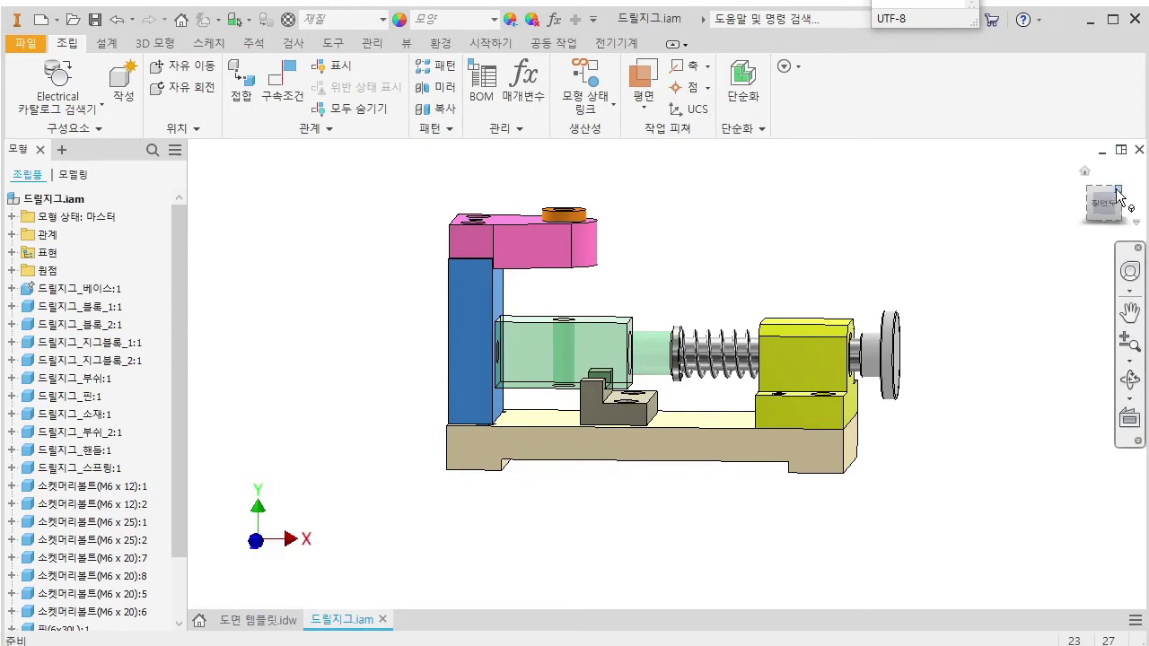
pyautogui.click(1117, 195)
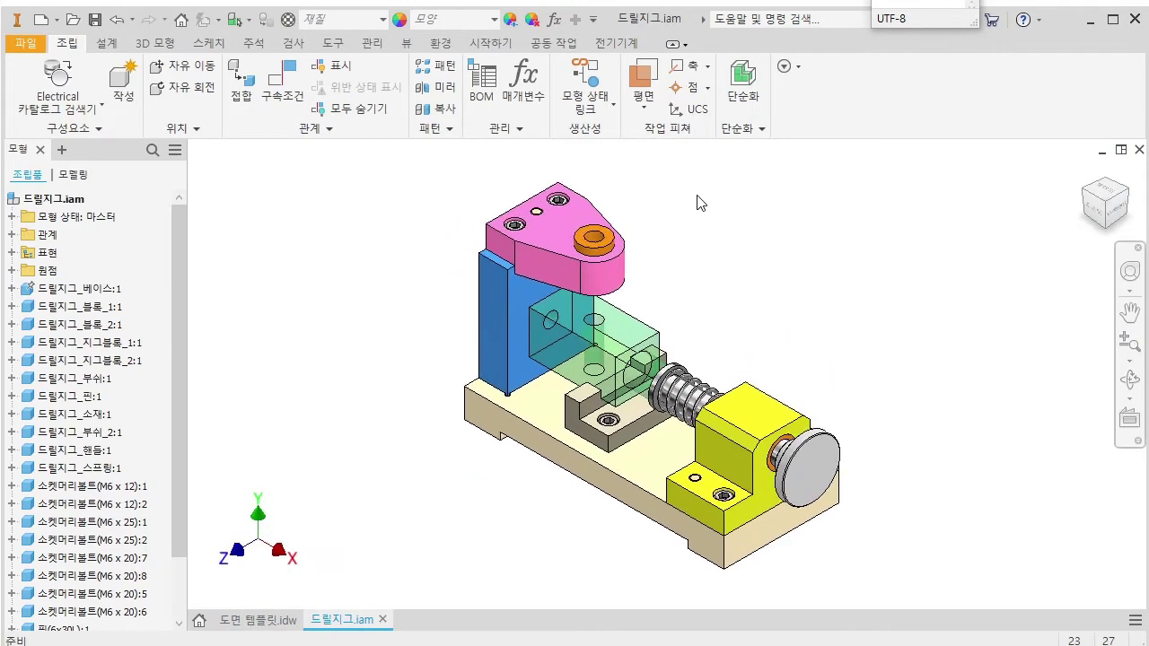
# Open the assembly's bill of materials in its structured view and remove the thumbnail column.
pyautogui.click(484, 88)
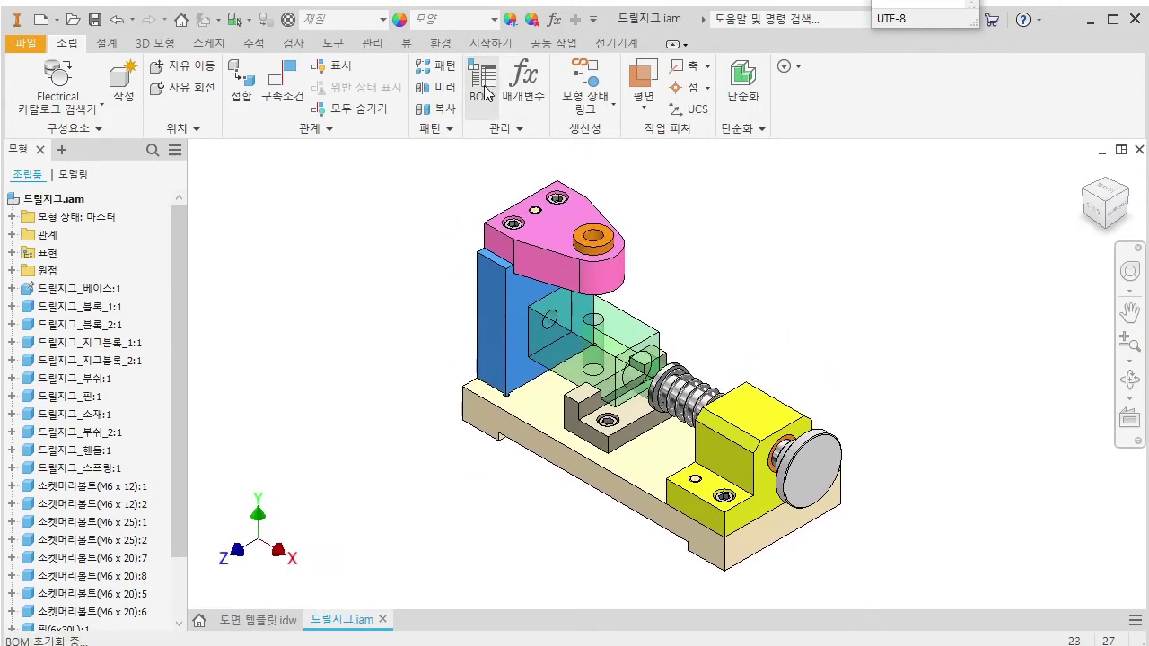
pyautogui.moveTo(263, 20); pyautogui.dragTo(704, 4)
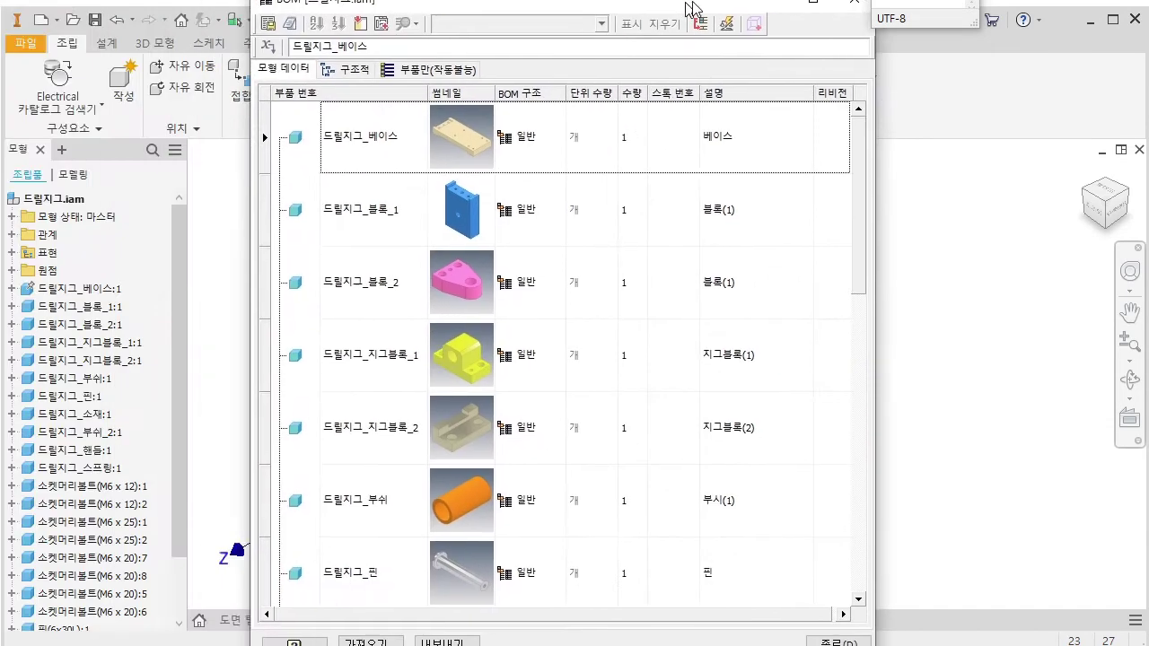
pyautogui.click(361, 68)
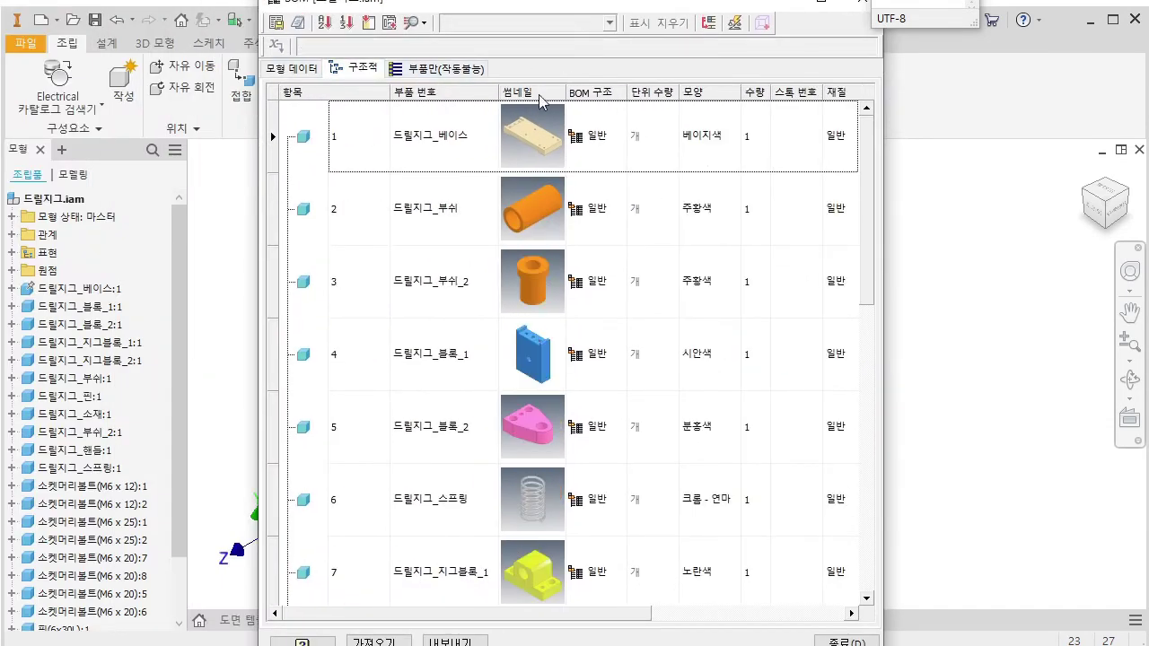
pyautogui.moveTo(534, 97); pyautogui.dragTo(685, 262)
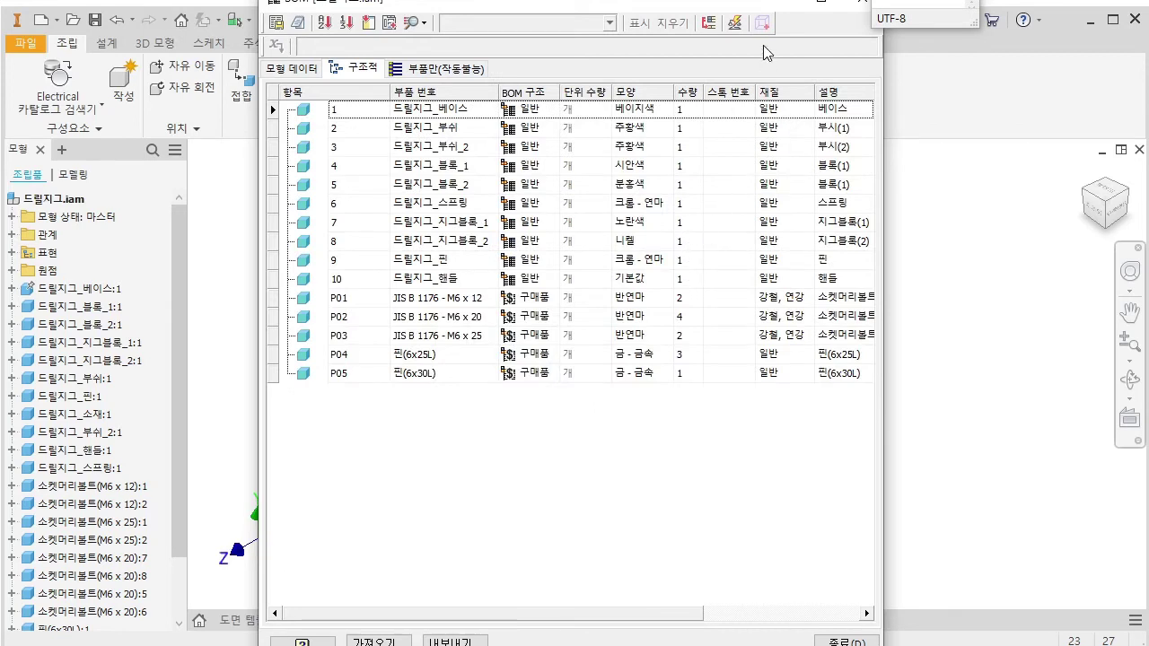
pyautogui.moveTo(747, 5); pyautogui.dragTo(611, 12)
# Check the material choices available for the base part in the bill of materials, then close the bill of materials.
pyautogui.click(653, 122)
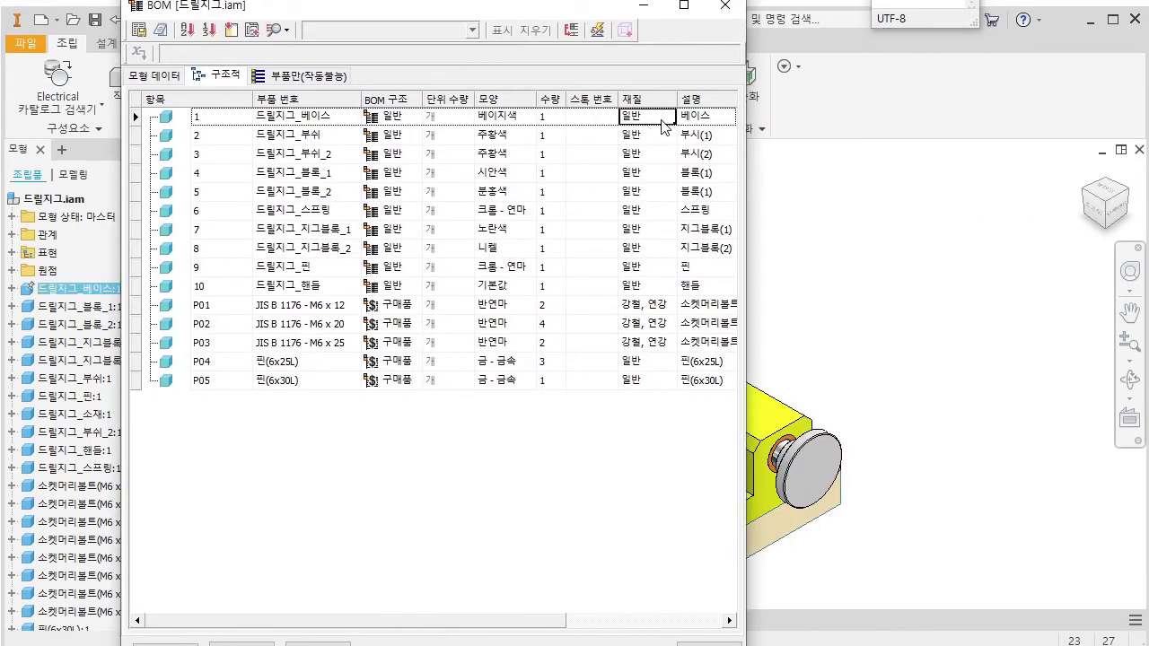
pyautogui.click(664, 124)
pyautogui.click(671, 117)
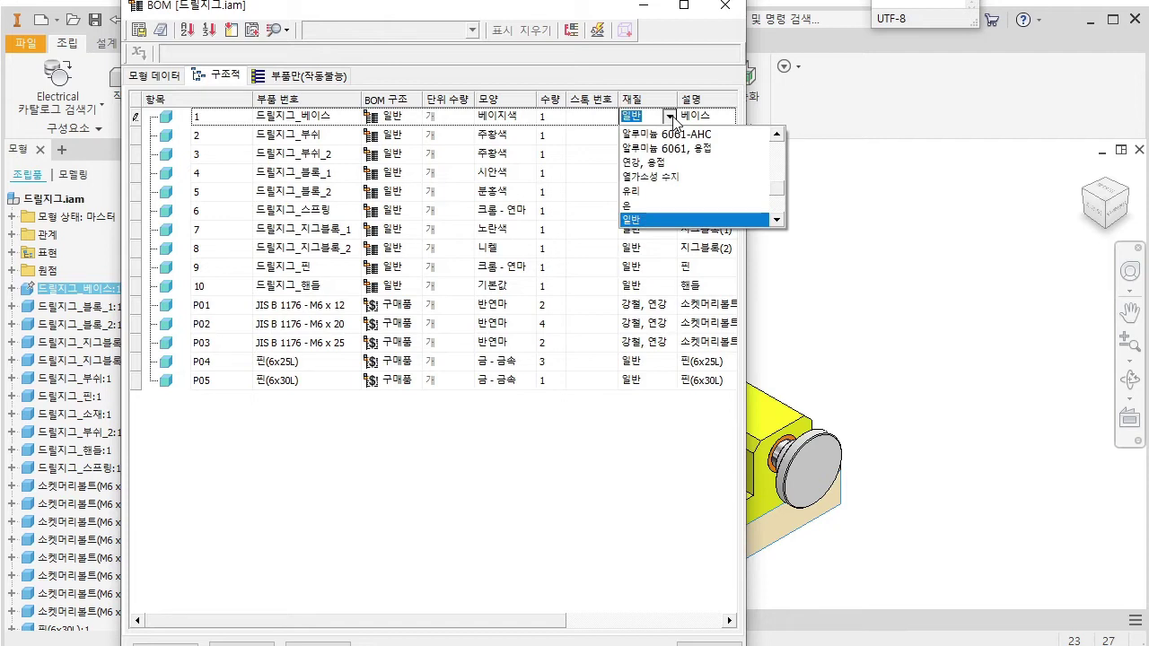
pyautogui.moveTo(779, 187)
pyautogui.mouseDown()
pyautogui.moveTo(778, 204)
pyautogui.moveTo(787, 144)
pyautogui.moveTo(787, 193)
pyautogui.mouseUp()
pyautogui.click(787, 193)
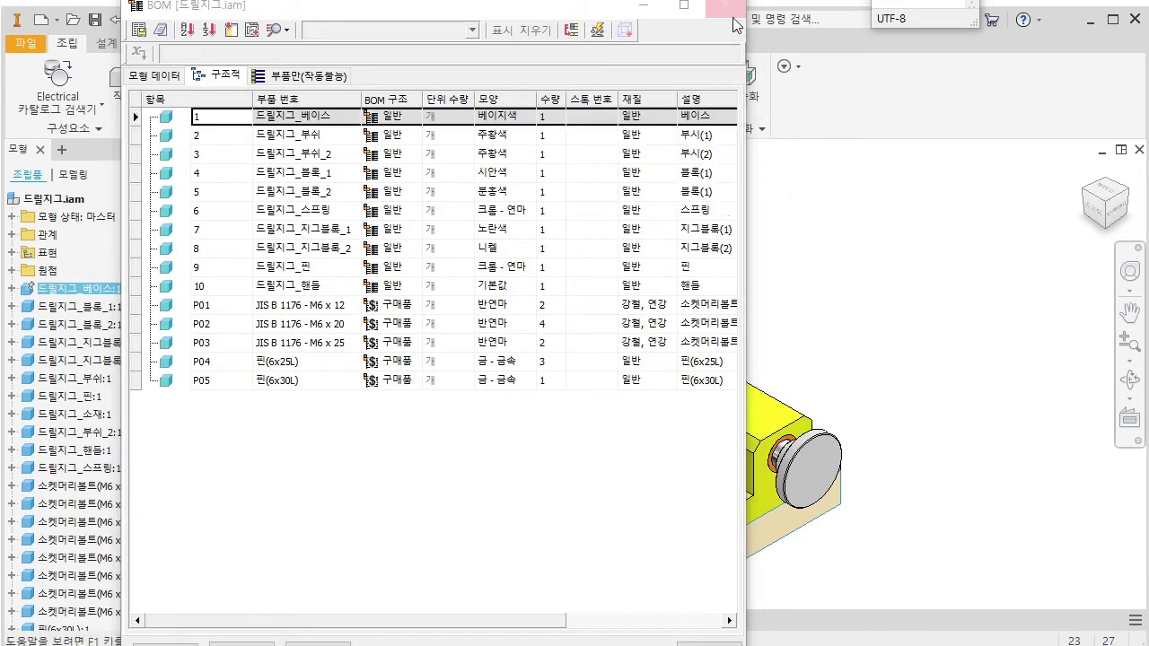
pyautogui.click(734, 25)
# Return to the drawing and open the parts list for editing, placing its editor where the rows are easy to reach.
pyautogui.click(273, 620)
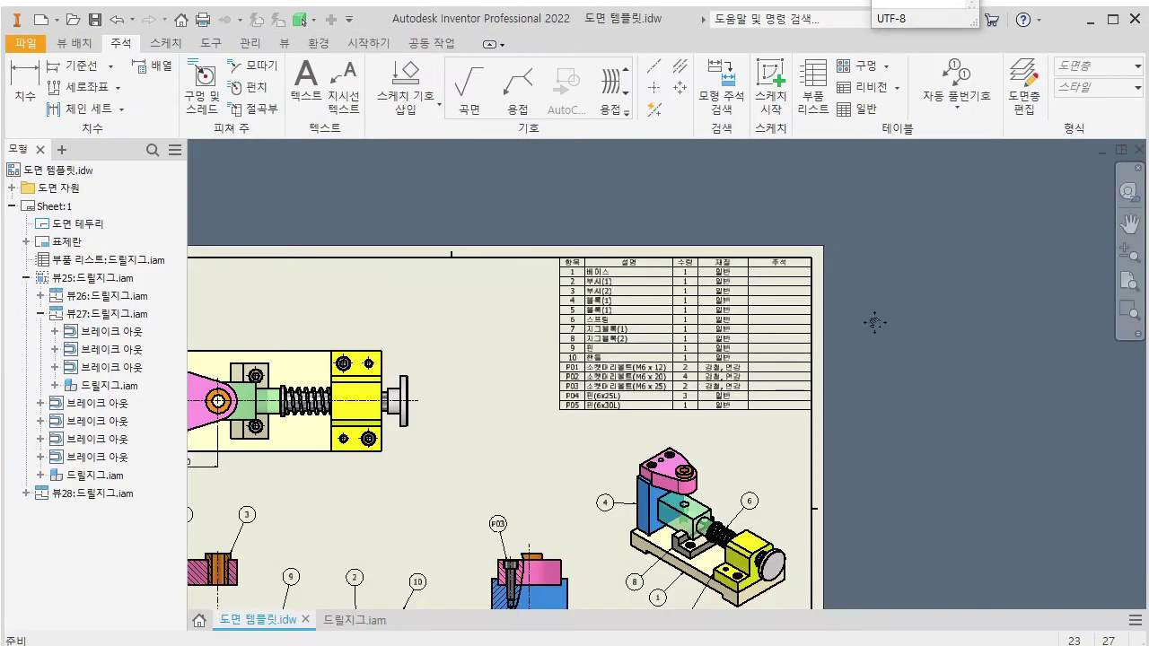
pyautogui.press('Home')
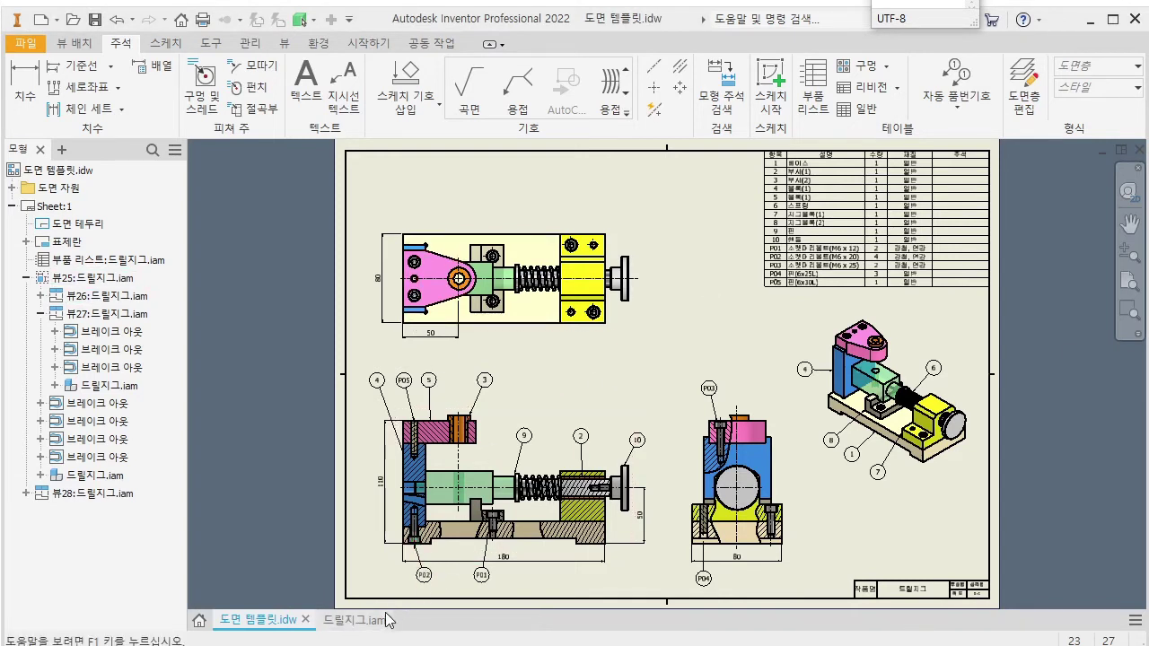
pyautogui.click(355, 620)
pyautogui.moveTo(744, 301); pyautogui.dragTo(734, 315, button='middle')
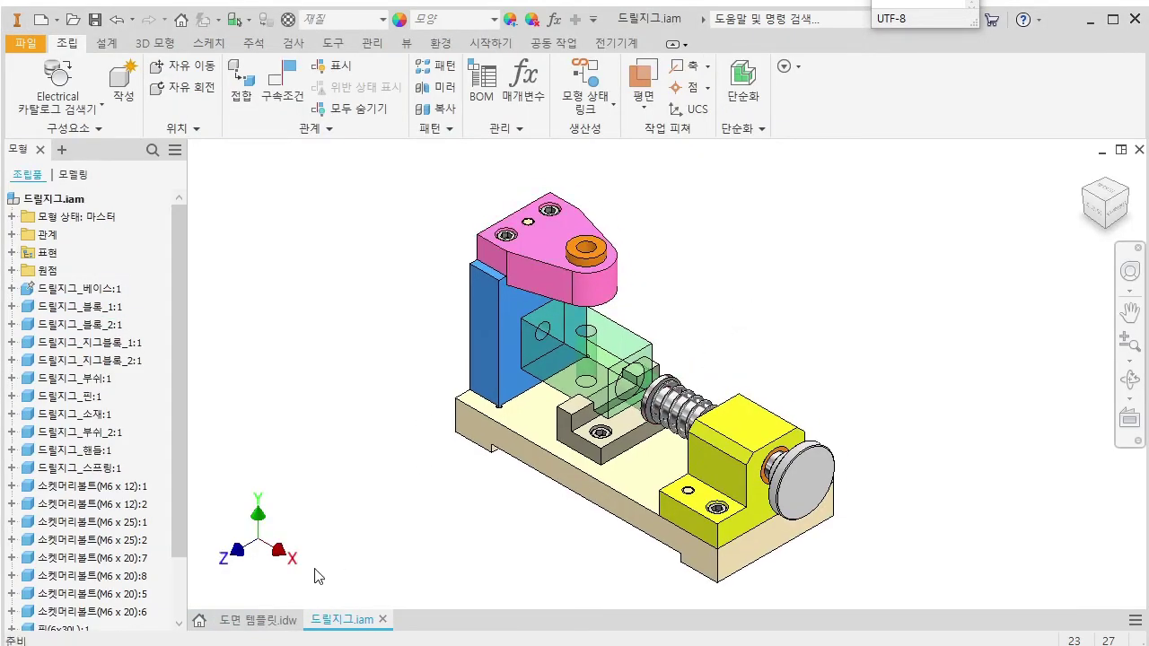
pyautogui.click(258, 620)
pyautogui.scroll(4, 785, 333)
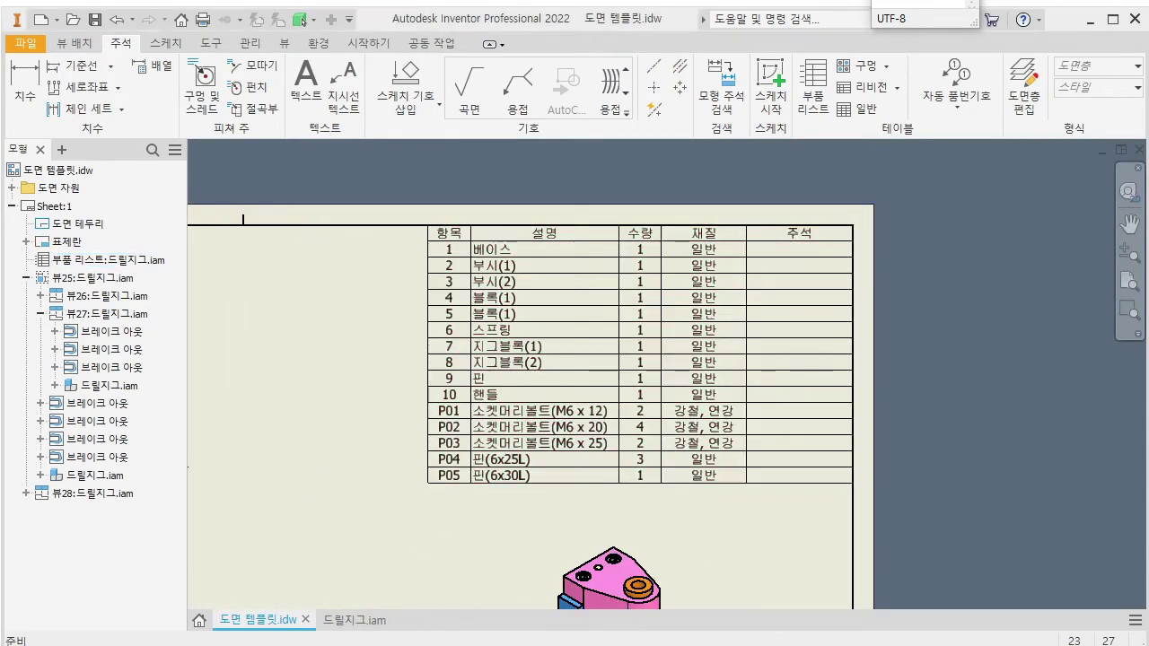
pyautogui.doubleClick(723, 277)
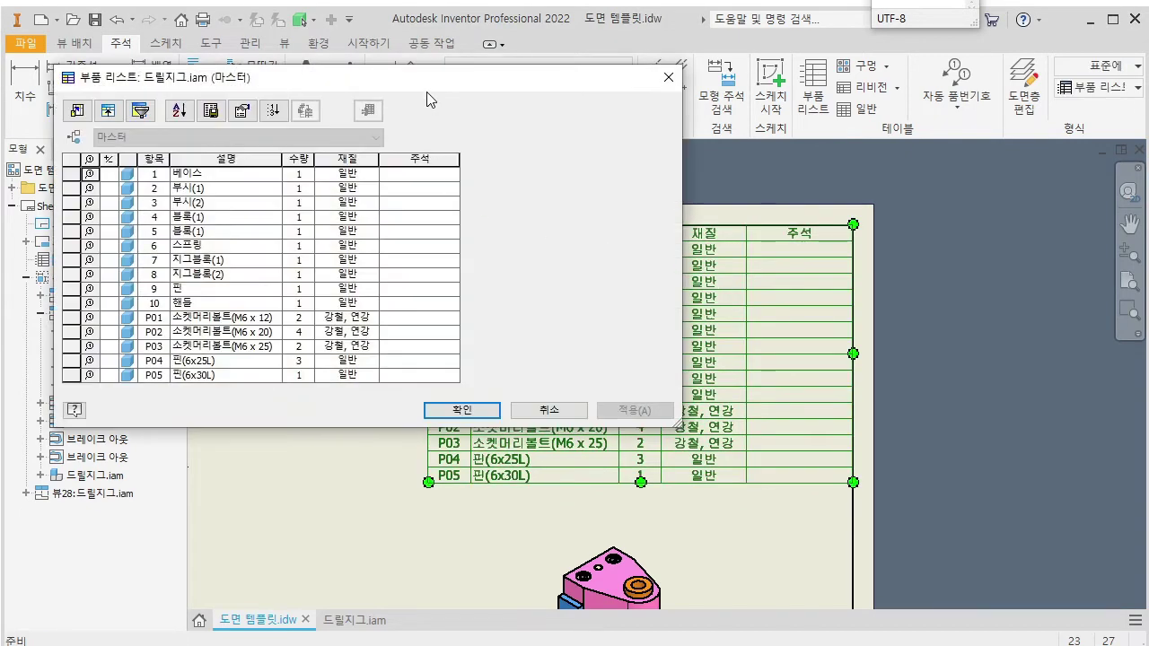
pyautogui.moveTo(426, 81); pyautogui.dragTo(702, 126)
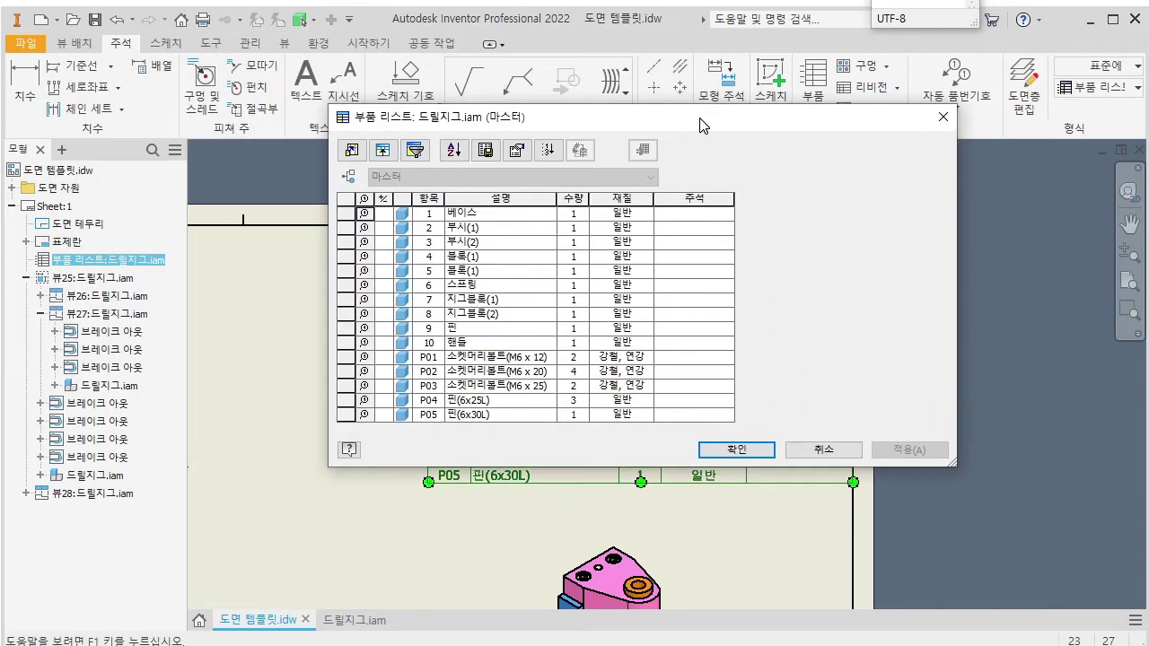
# Override the base's material with SS400 in the parts list.
pyautogui.doubleClick(646, 217)
pyautogui.press('BackSpace')
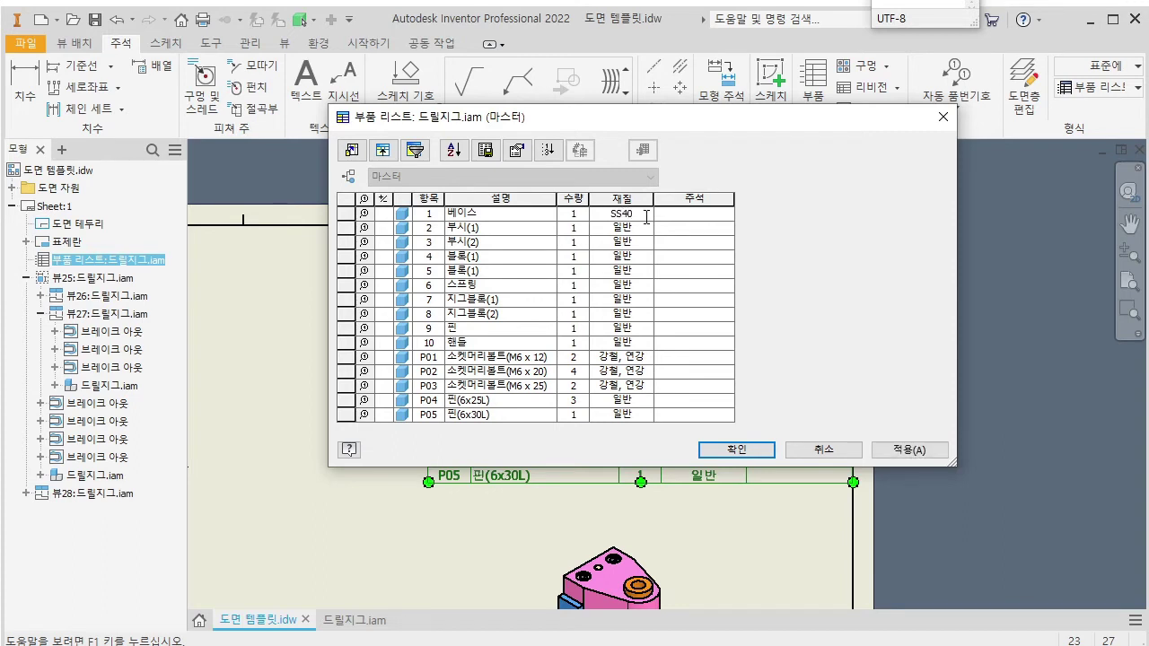
pyautogui.press('Return')
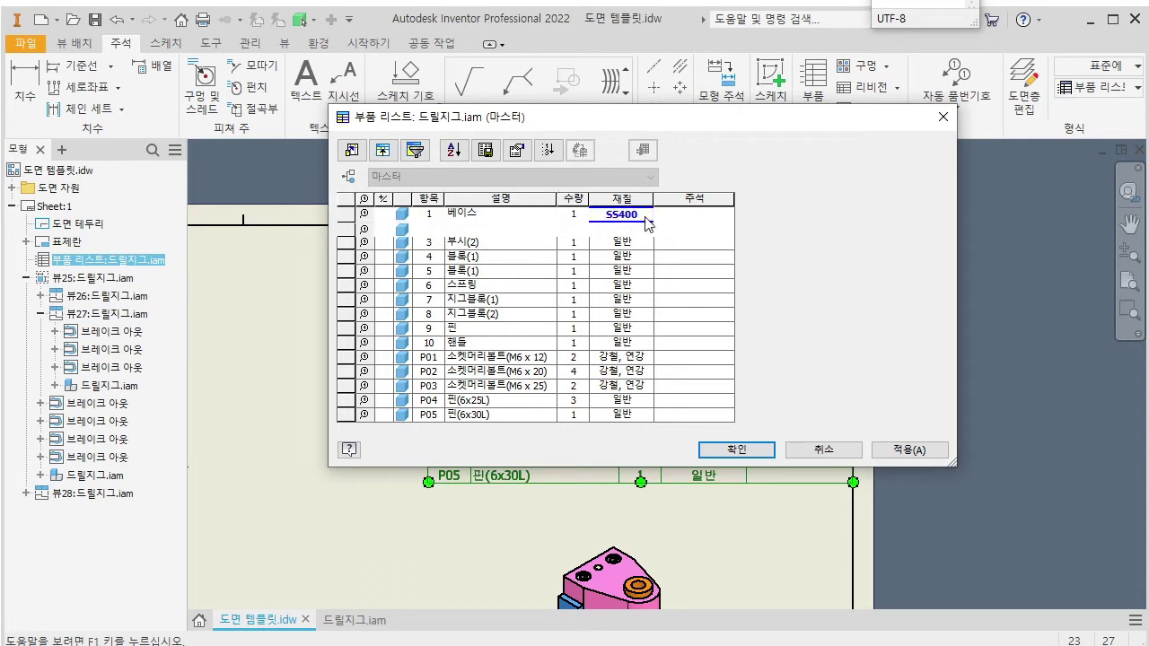
pyautogui.press('Down')
pyautogui.press('Down')
pyautogui.press('Down')
pyautogui.press('Down')
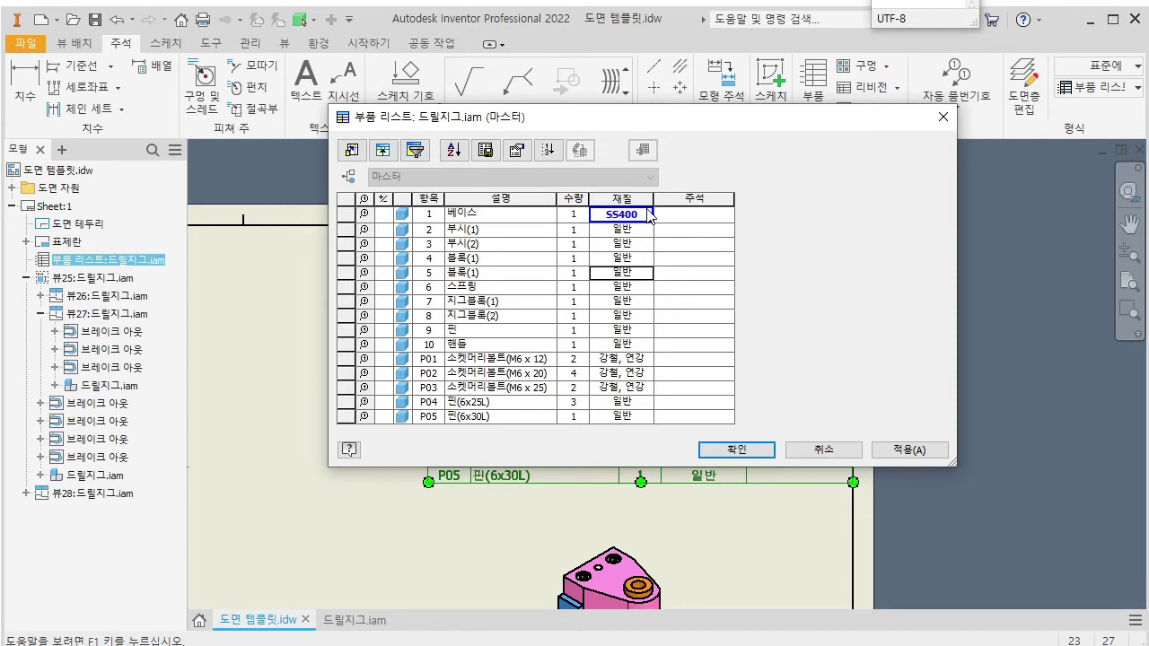
# Turn off the static value of the base's material to restore its linked value.
pyautogui.click(647, 230)
pyautogui.click(646, 215)
pyautogui.rightClick(640, 221)
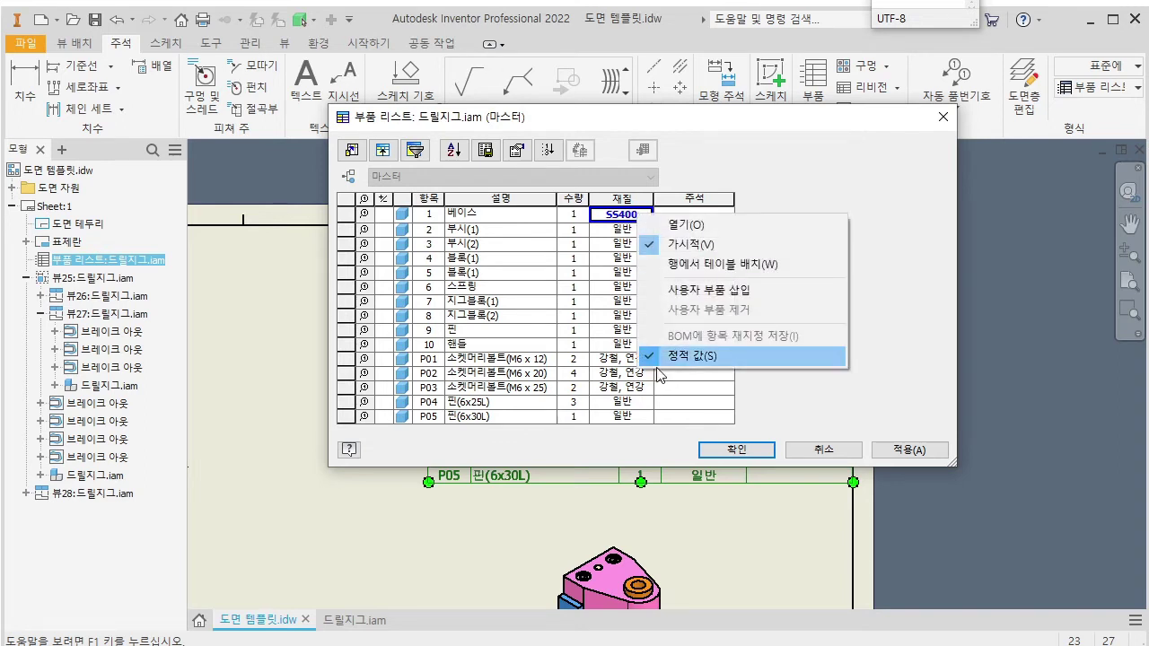
pyautogui.click(707, 355)
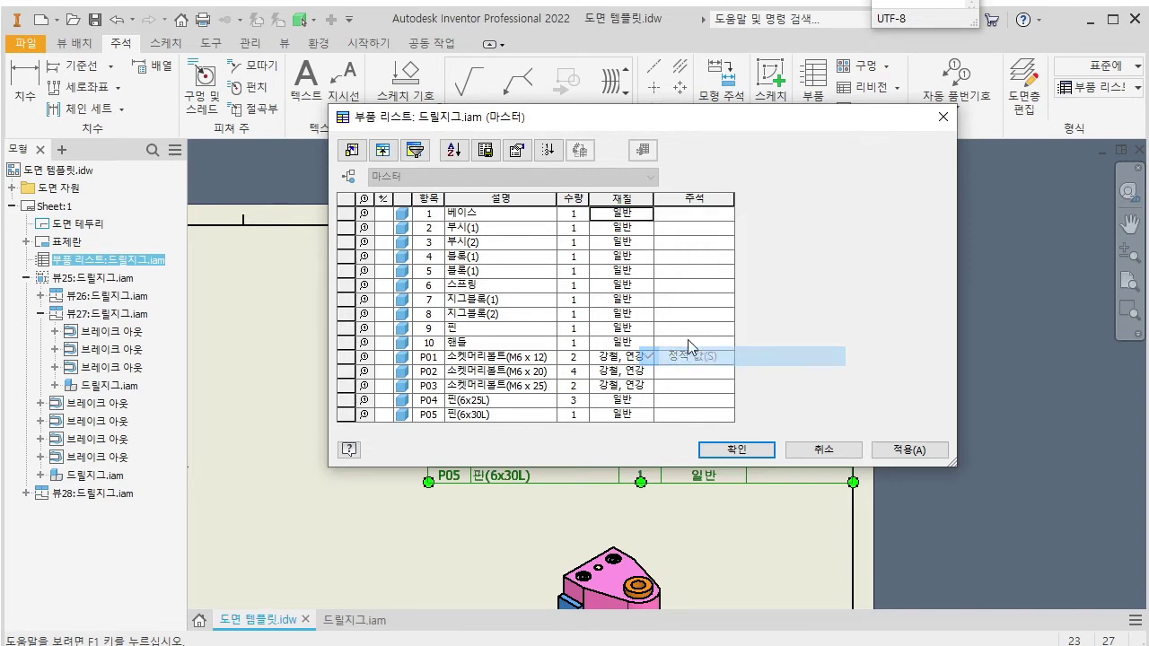
# Set the base's material to SS400 and the material of both bushings, items 2 and 3, to SCM435.
pyautogui.click(635, 218)
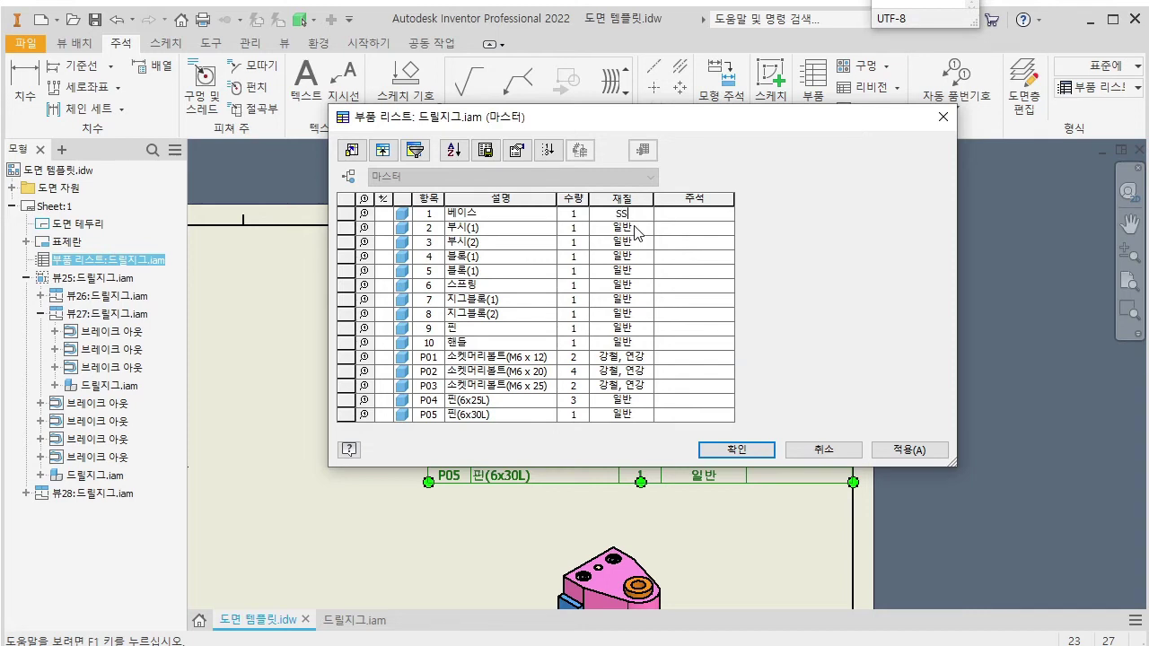
pyautogui.press('Return')
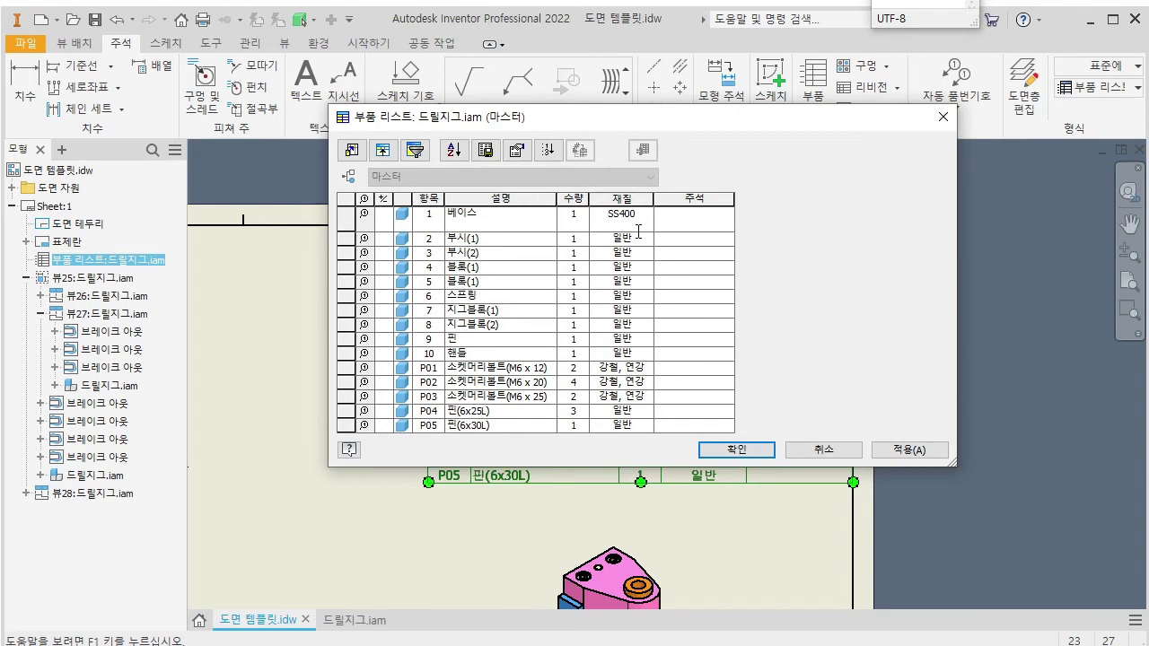
pyautogui.click(640, 238)
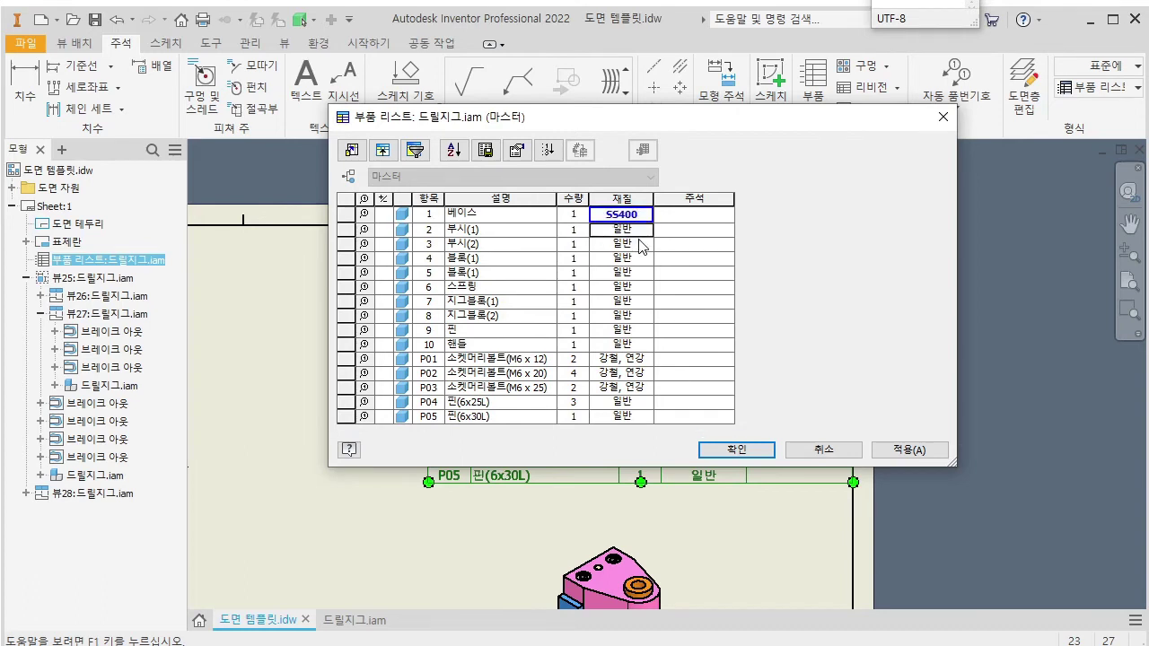
pyautogui.write('SCM435')
pyautogui.click(641, 246)
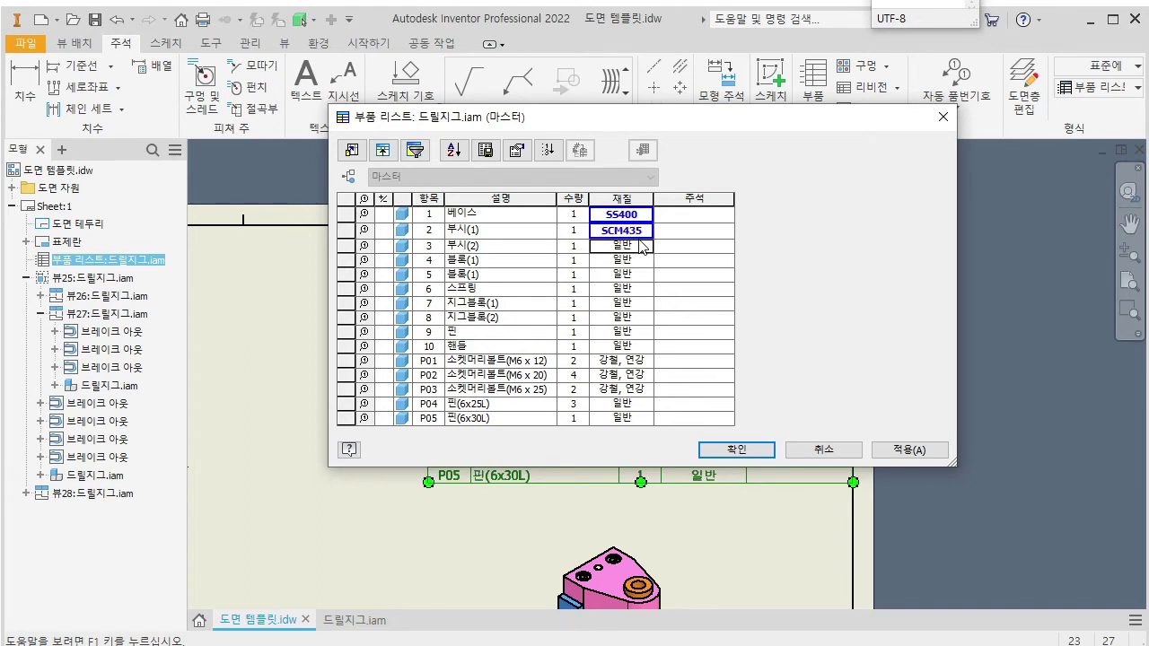
pyautogui.press('Up')
pyautogui.click(642, 246)
pyautogui.write('SCM435')
# Copy the base's SS400 material to the two block rows, items 4 and 5.
pyautogui.press('Up')
pyautogui.press('Up')
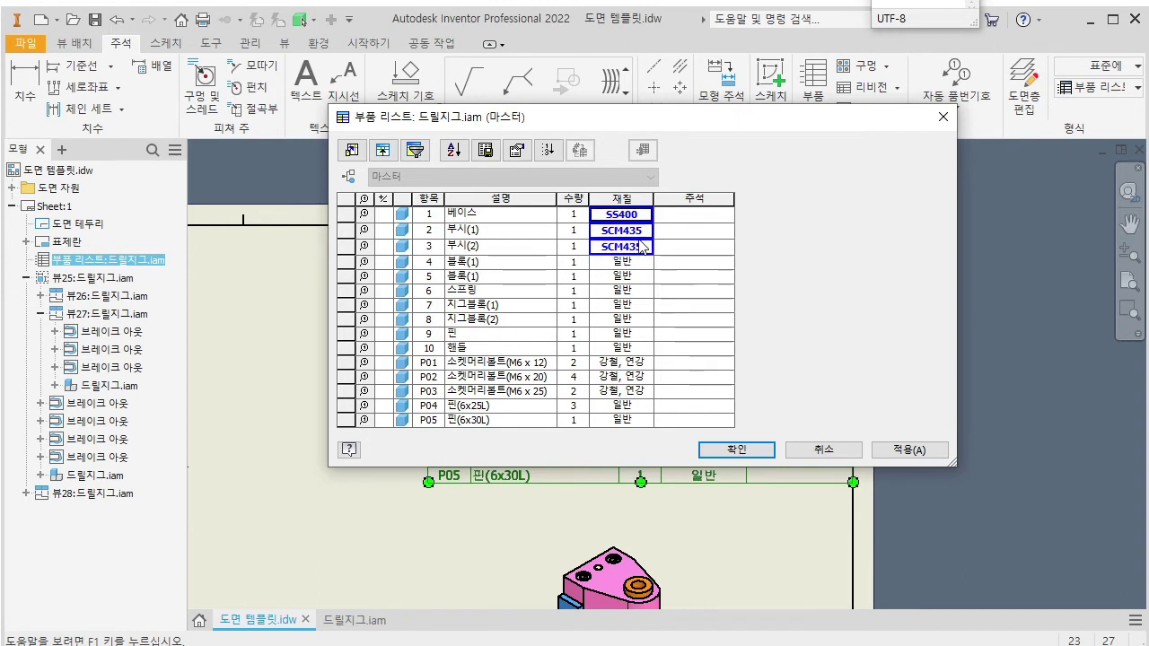
pyautogui.hotkey('ctrl', 'c')
pyautogui.press('Down')
pyautogui.press('Down')
pyautogui.press('Down')
pyautogui.hotkey('ctrl', 'v')
pyautogui.press('Down')
pyautogui.hotkey('ctrl', 'v')
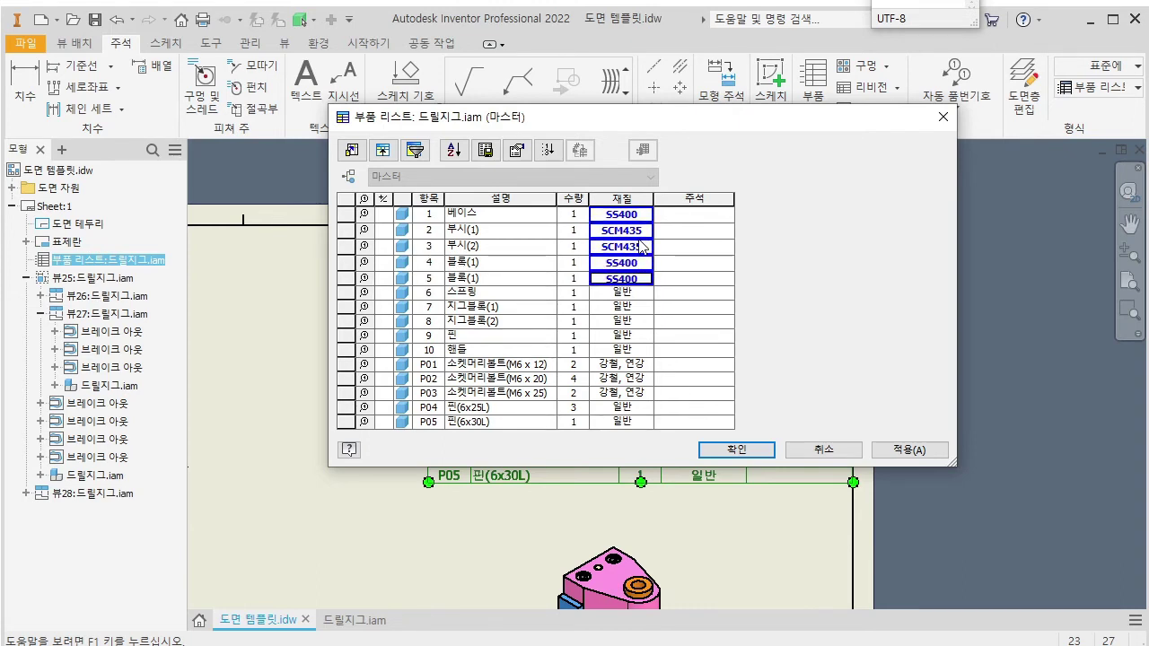
# Set the spring's material, item 6, to STPG.
pyautogui.press('Down')
pyautogui.write('ST')
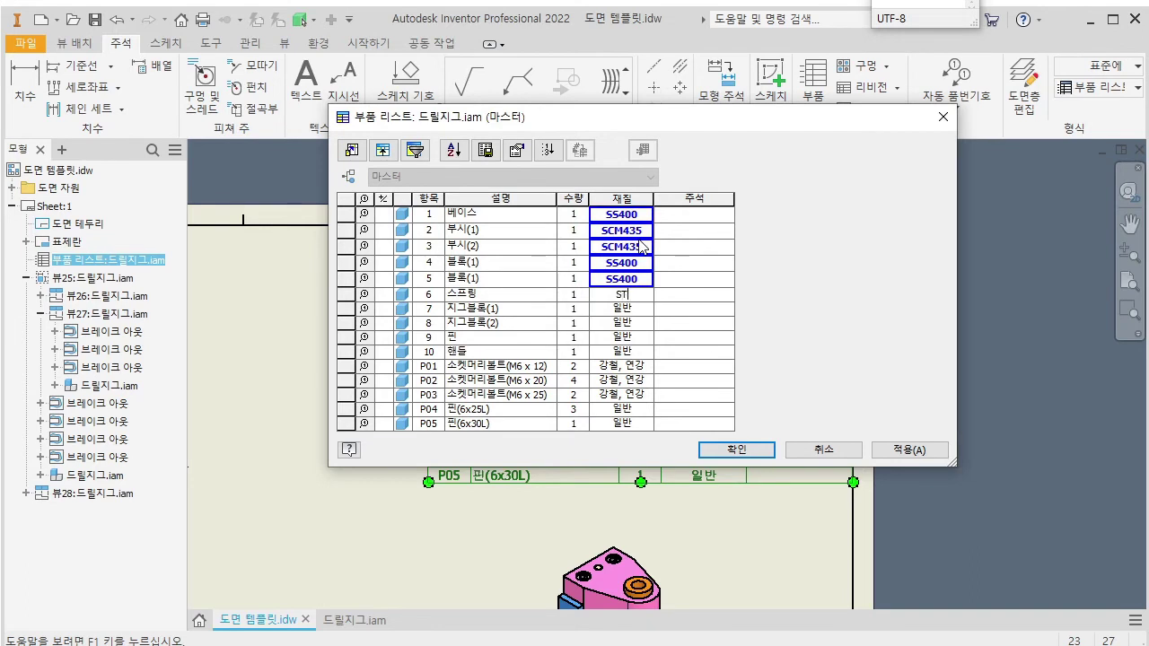
pyautogui.write('PG')
pyautogui.press('Return')
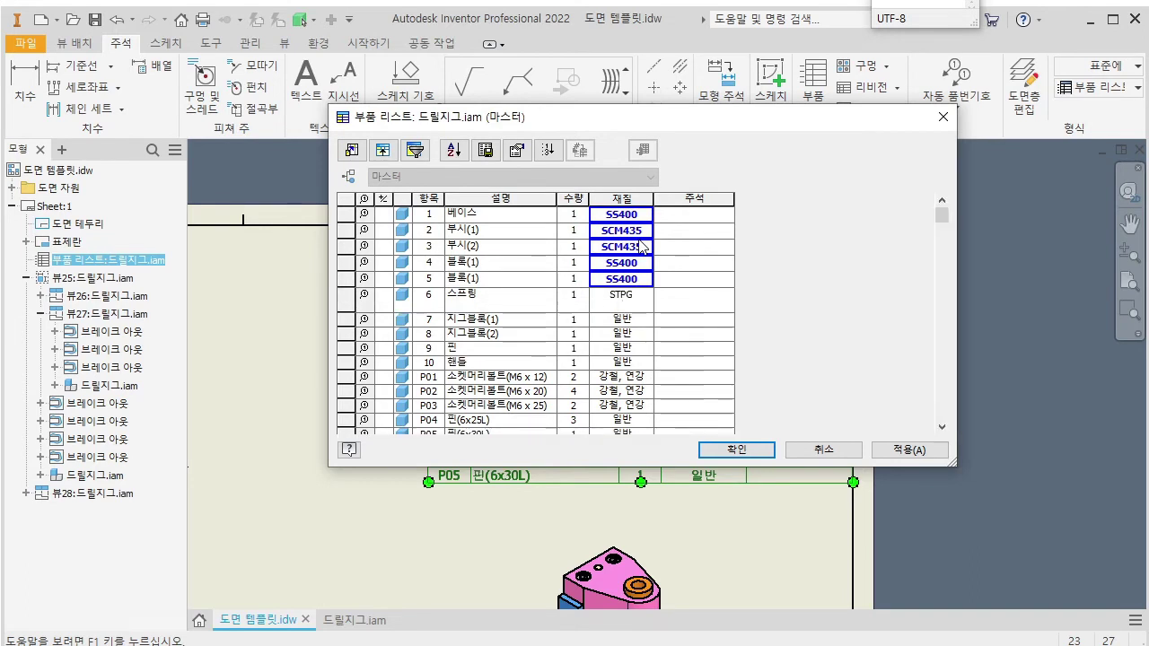
pyautogui.press('Down')
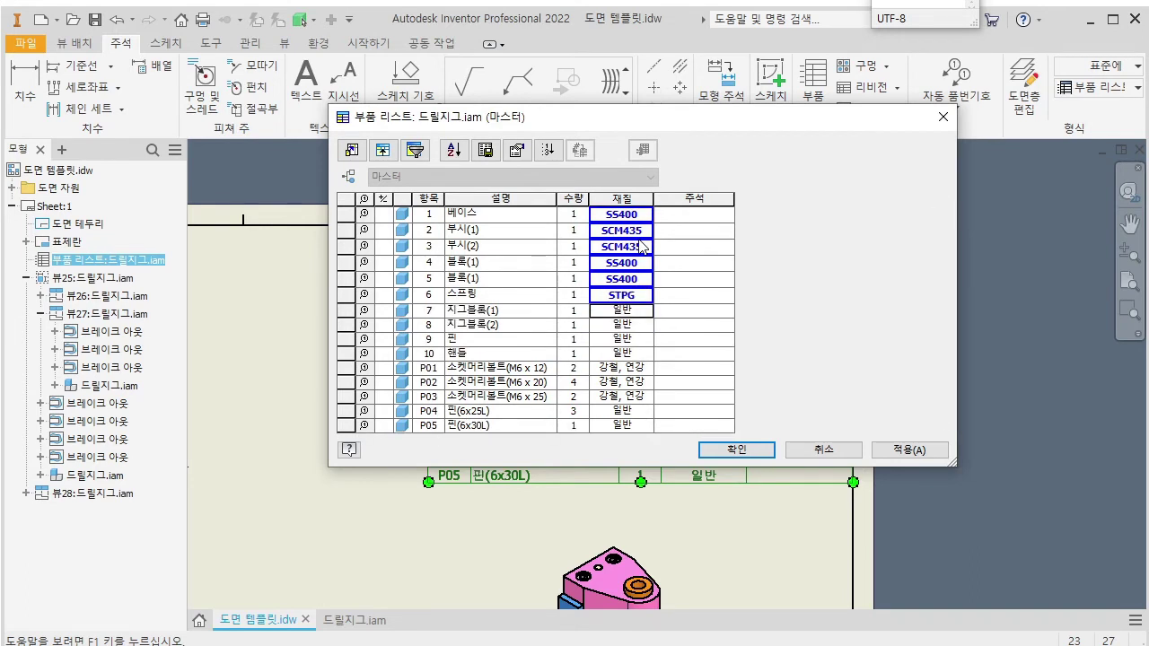
# Copy the SS400 material from item 5 to both jig blocks, items 7 and 8, and to the pin, item 9.
pyautogui.press('Up')
pyautogui.press('Up')
pyautogui.hotkey('ctrl', 'c')
pyautogui.press('Down')
pyautogui.press('Down')
pyautogui.hotkey('ctrl', 'v')
pyautogui.press('Down')
pyautogui.hotkey('ctrl', 'v')
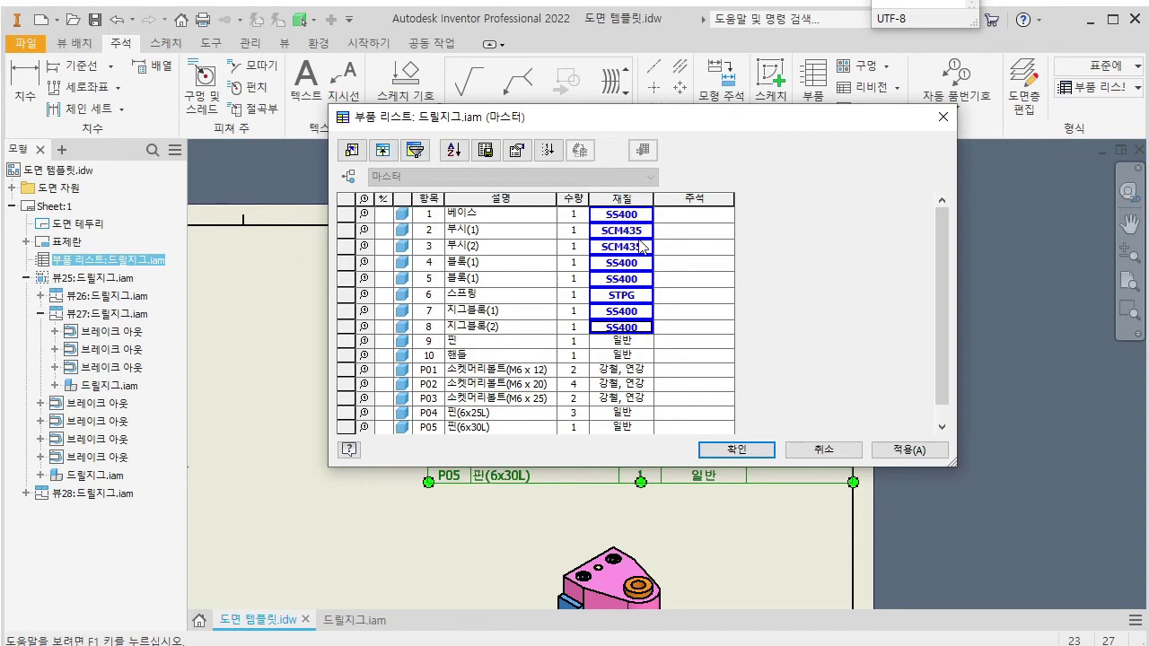
pyautogui.press('Down')
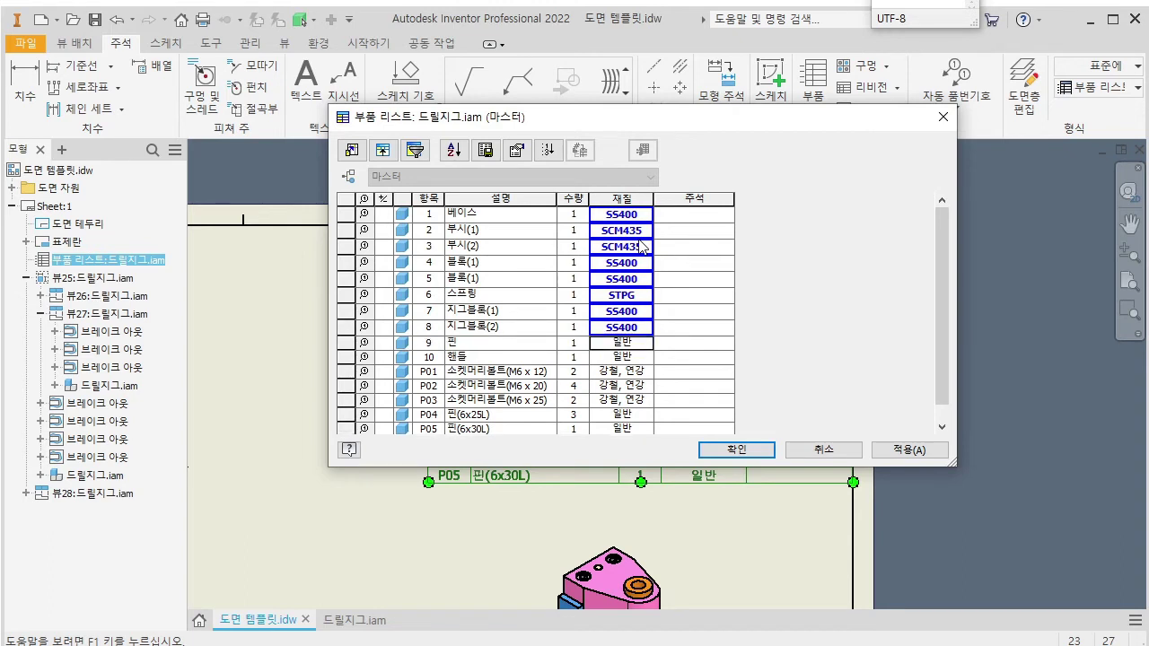
pyautogui.hotkey('ctrl', 'v')
pyautogui.press('Down')
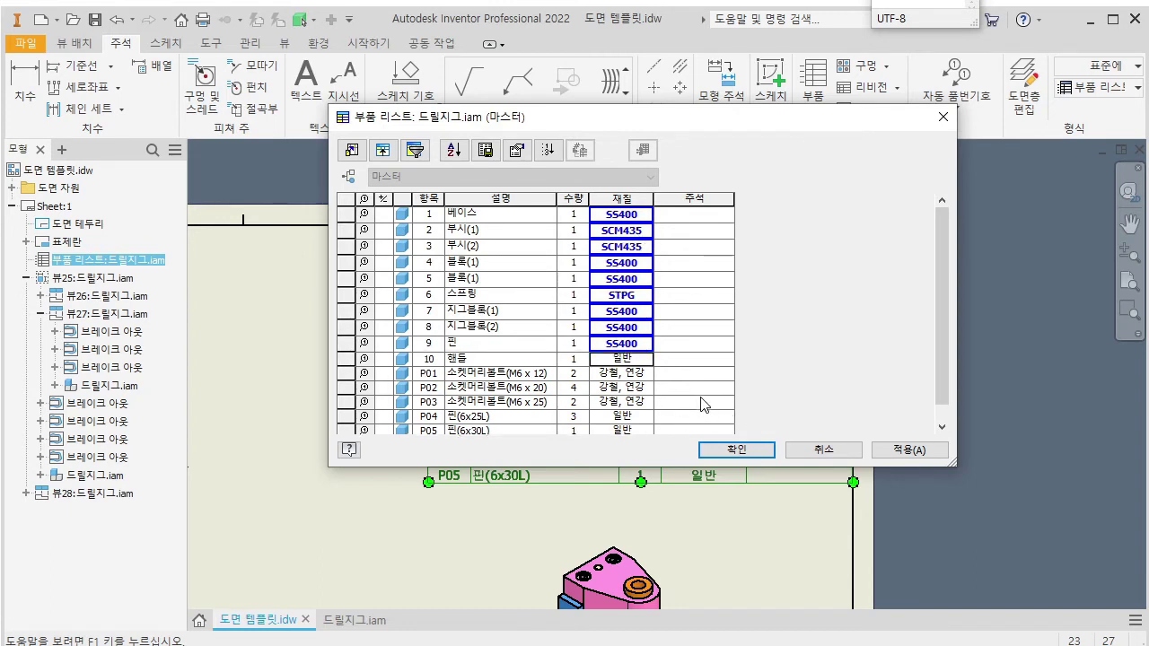
# Set the material of the three socket head bolt rows, P01 to P03, to PUR.
pyautogui.scroll(-1, 704, 406)
pyautogui.click(628, 356)
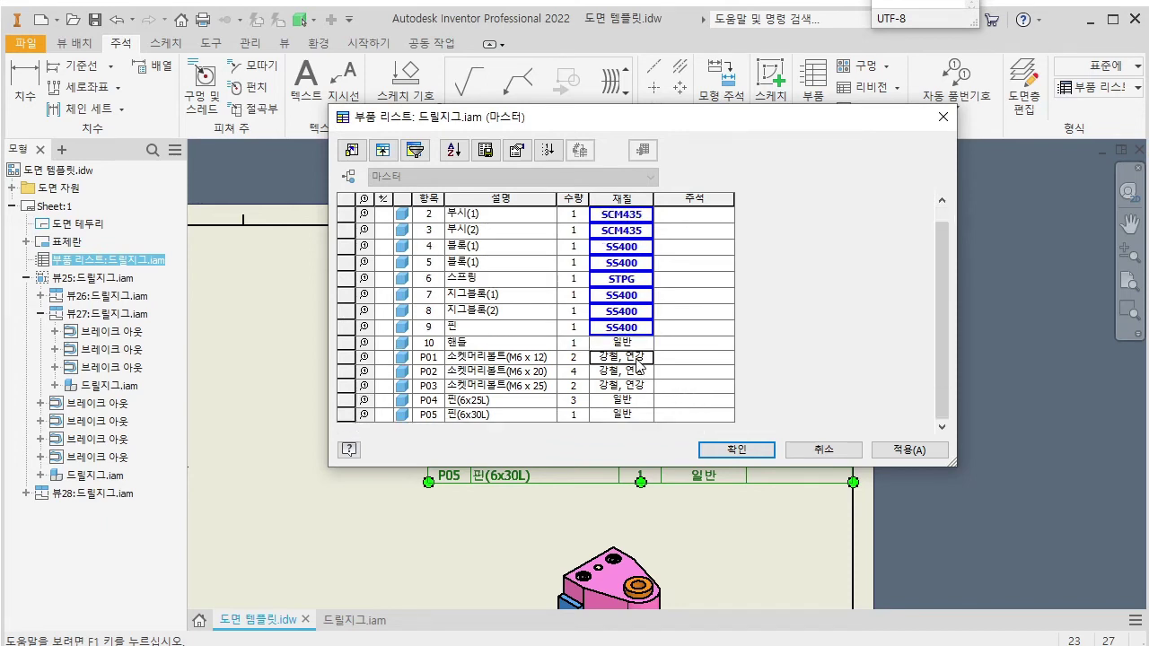
pyautogui.hotkey('ctrl', 'a')
pyautogui.write('P')
pyautogui.press('Down')
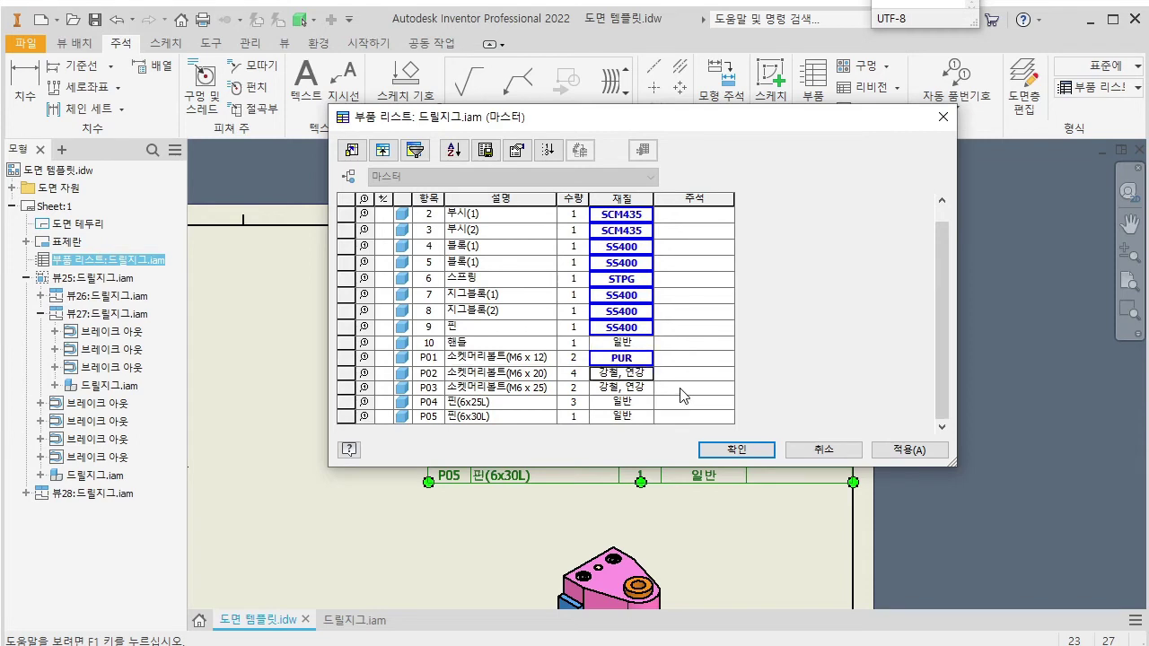
pyautogui.write('P')
pyautogui.press('Down')
pyautogui.write('P')
# Set the material of the two purchased pins, P04 and P05, to PUR.
pyautogui.press('Down')
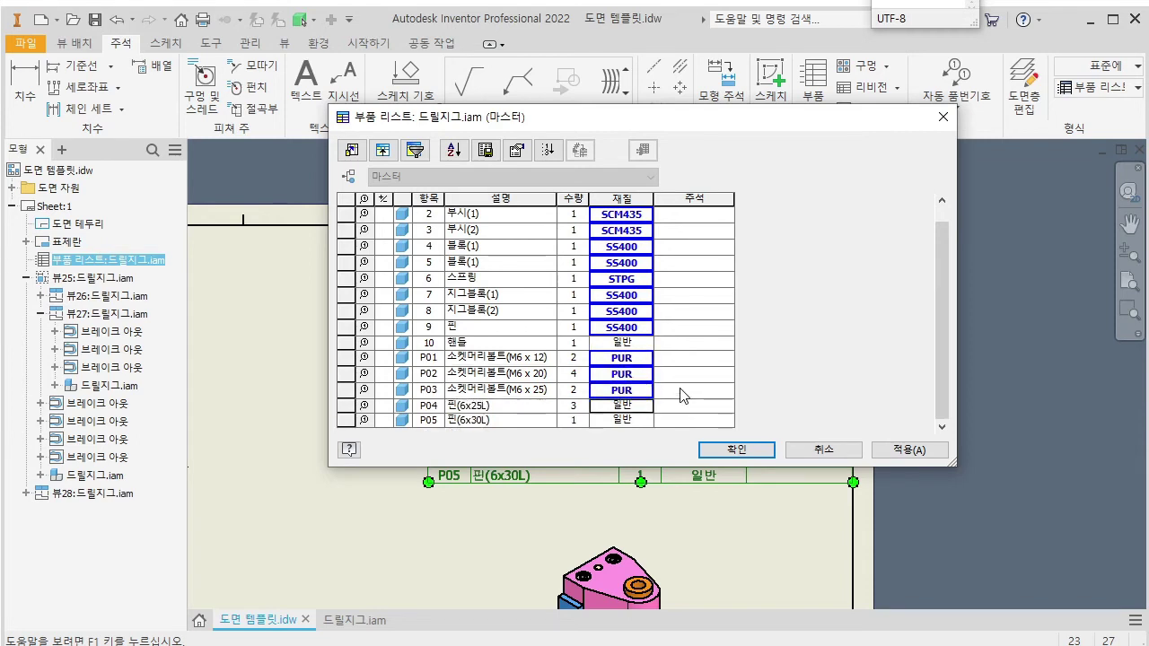
pyautogui.write('PUR')
pyautogui.press('Down')
pyautogui.write('P')
pyautogui.press('Down')
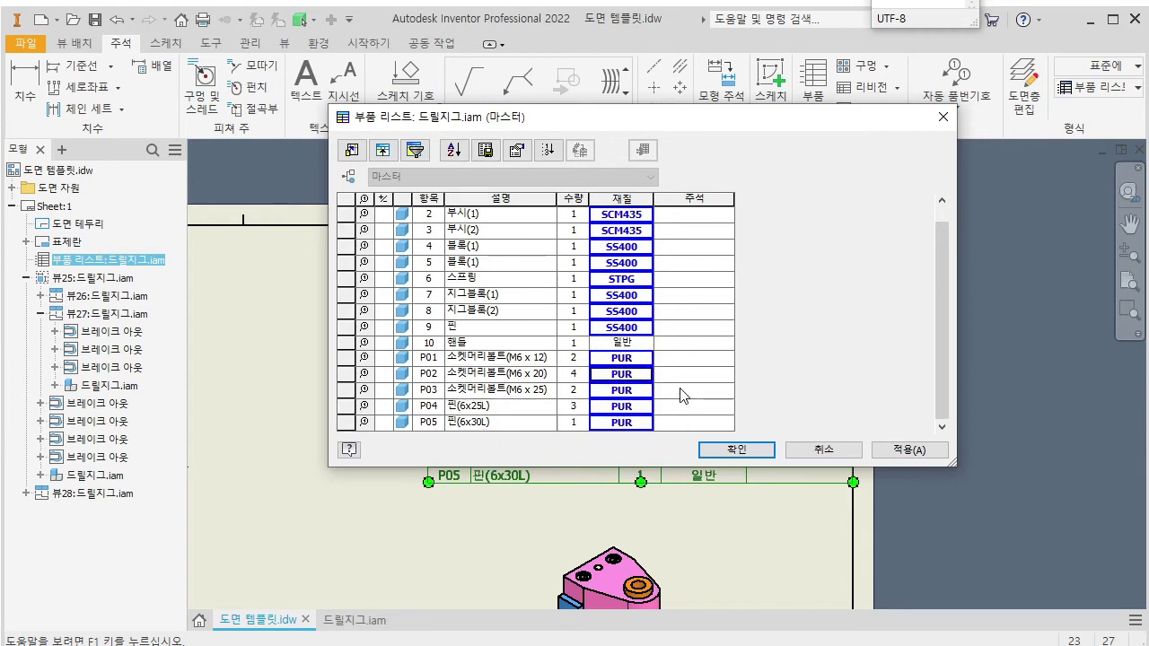
# Set the handle's material, item 10, to S45C.
pyautogui.press('Up')
pyautogui.write('S')
pyautogui.press('Down')
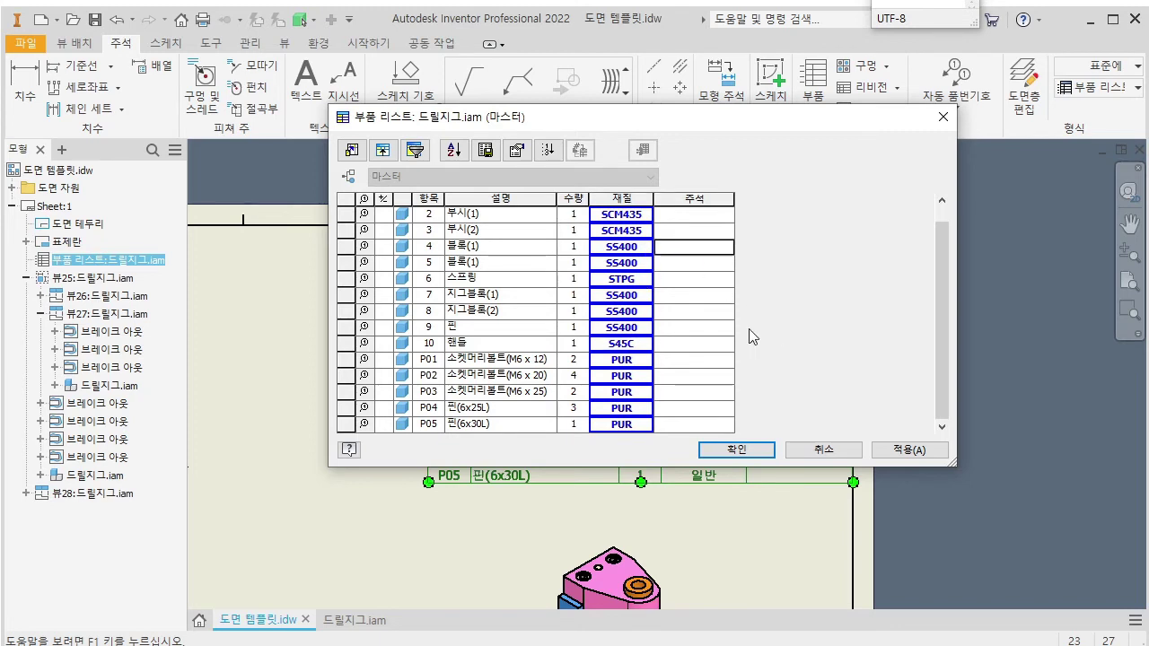
# Turn off the static material values of the two blocks, items 4 and 5, in the parts list.
pyautogui.rightClick(641, 245)
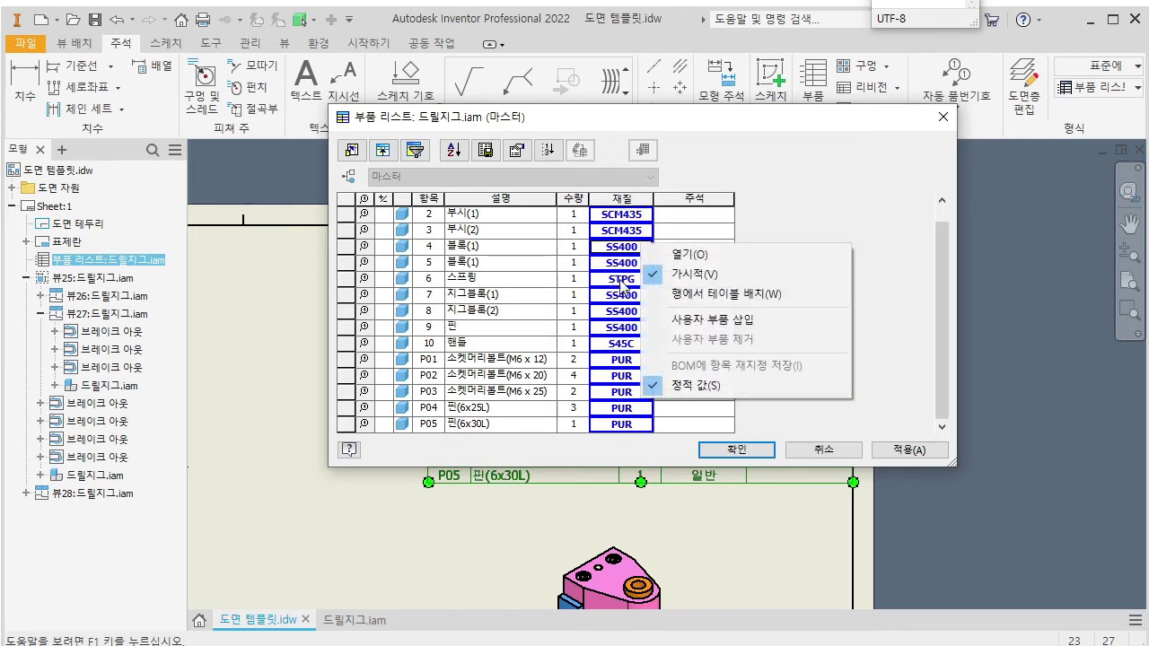
pyautogui.click(701, 386)
pyautogui.rightClick(641, 260)
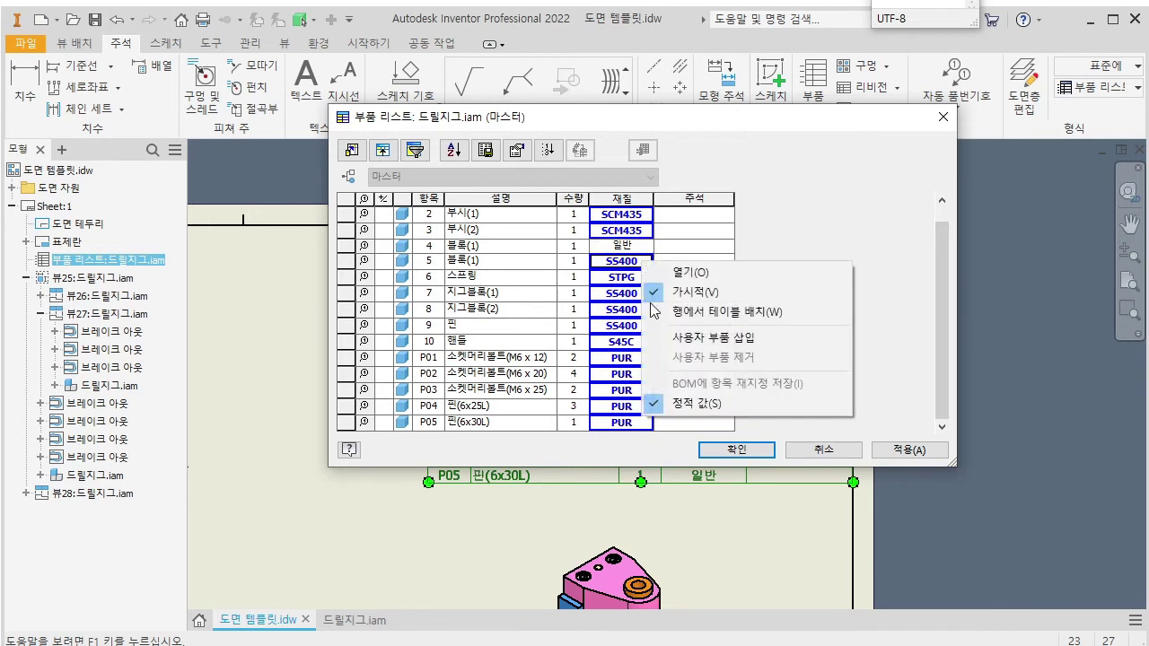
pyautogui.click(699, 399)
# Turn off the static material values of both jig blocks, items 7 and 8, and the pin, item 9, and accept the parts list.
pyautogui.rightClick(639, 293)
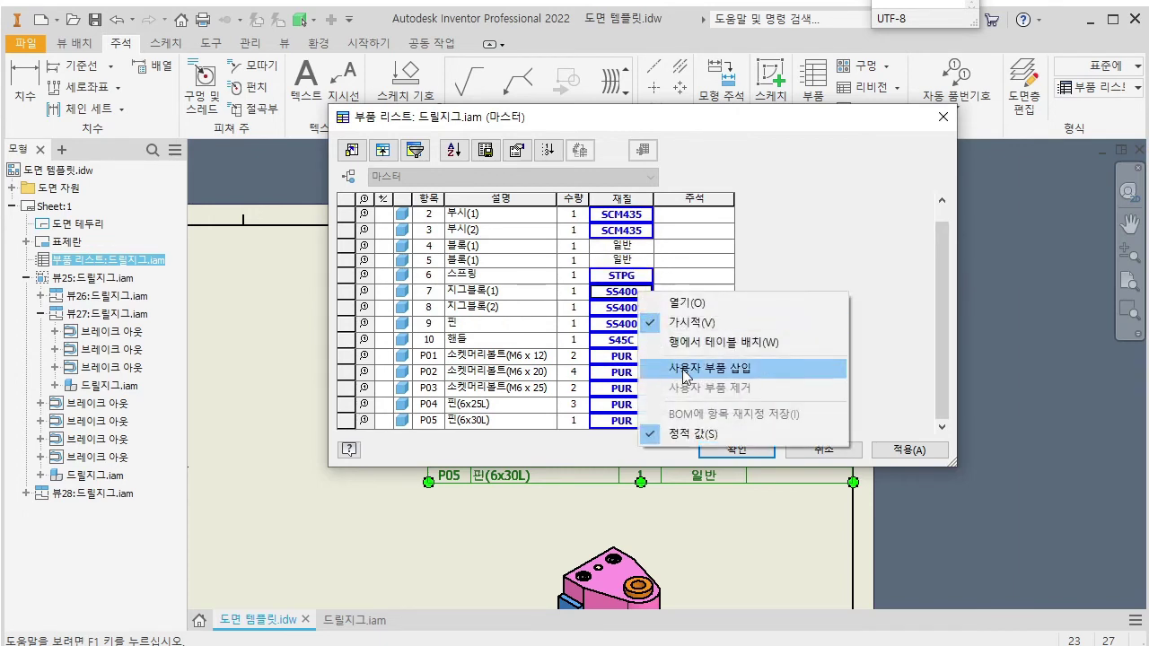
pyautogui.click(696, 431)
pyautogui.rightClick(642, 305)
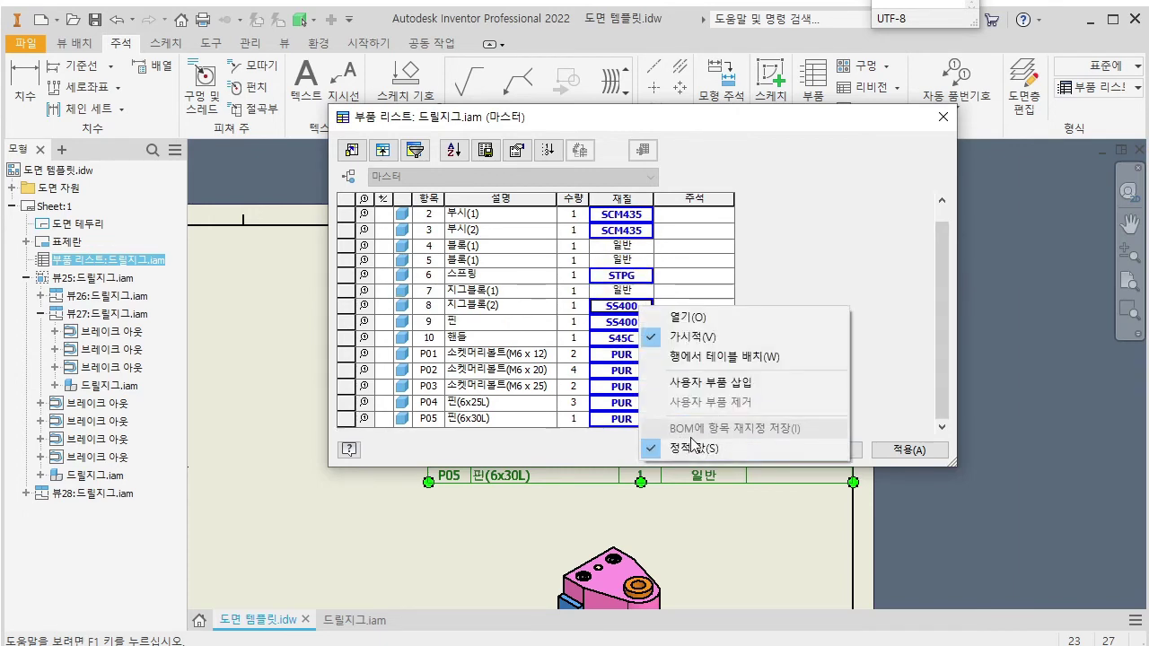
pyautogui.click(699, 442)
pyautogui.rightClick(636, 325)
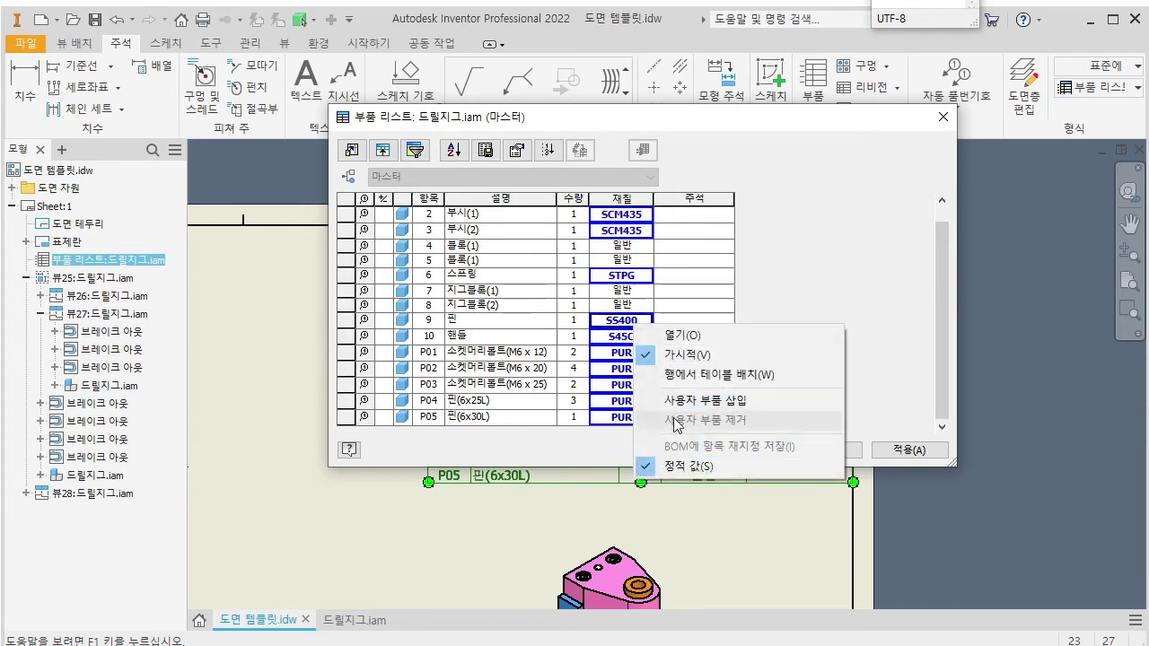
pyautogui.click(697, 463)
pyautogui.click(761, 453)
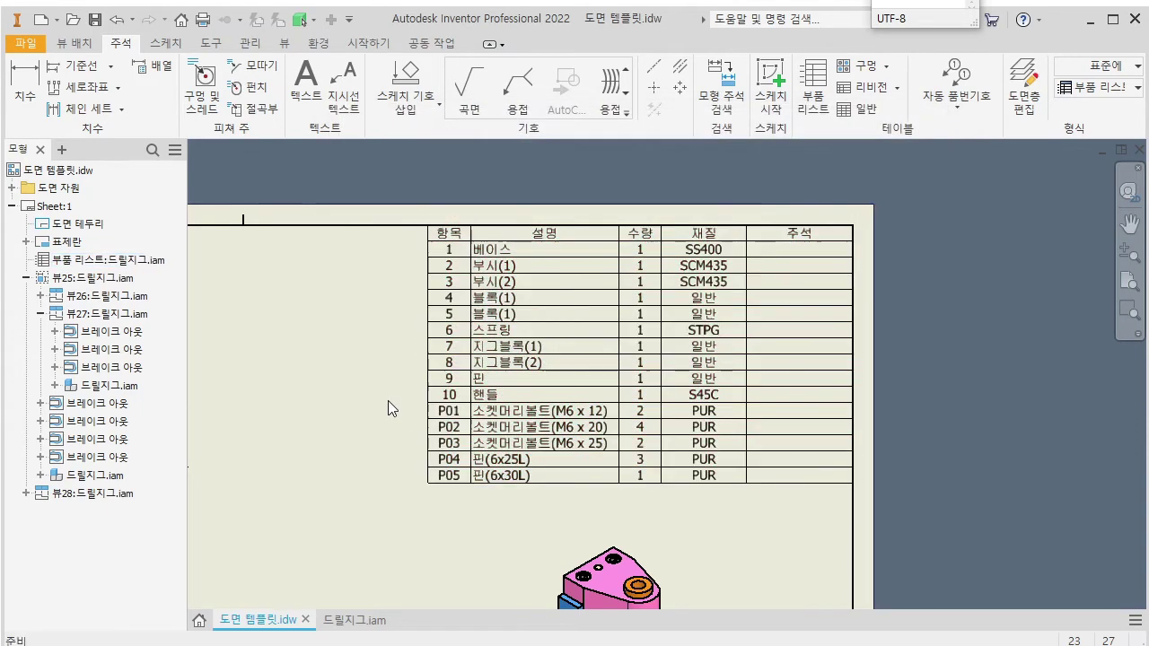
# Switch to the drill jig assembly and open its blue upright block, 드릴지그_블록_1, as a separate part.
pyautogui.click(353, 621)
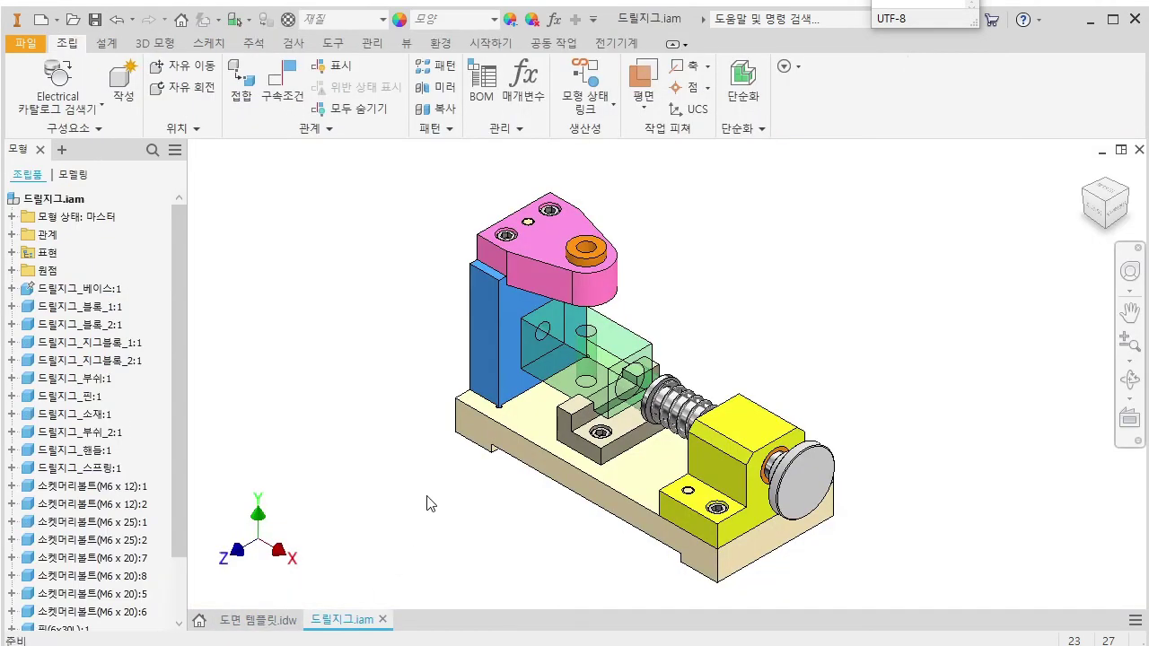
pyautogui.click(297, 621)
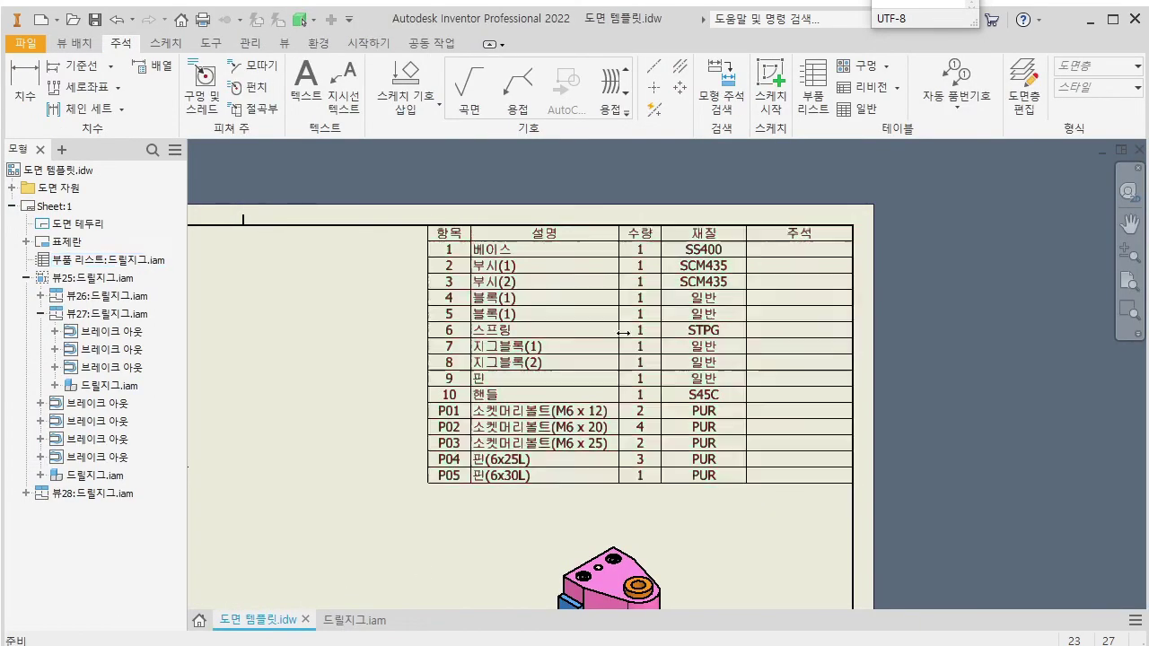
pyautogui.moveTo(479, 490); pyautogui.dragTo(744, 333, button='middle')
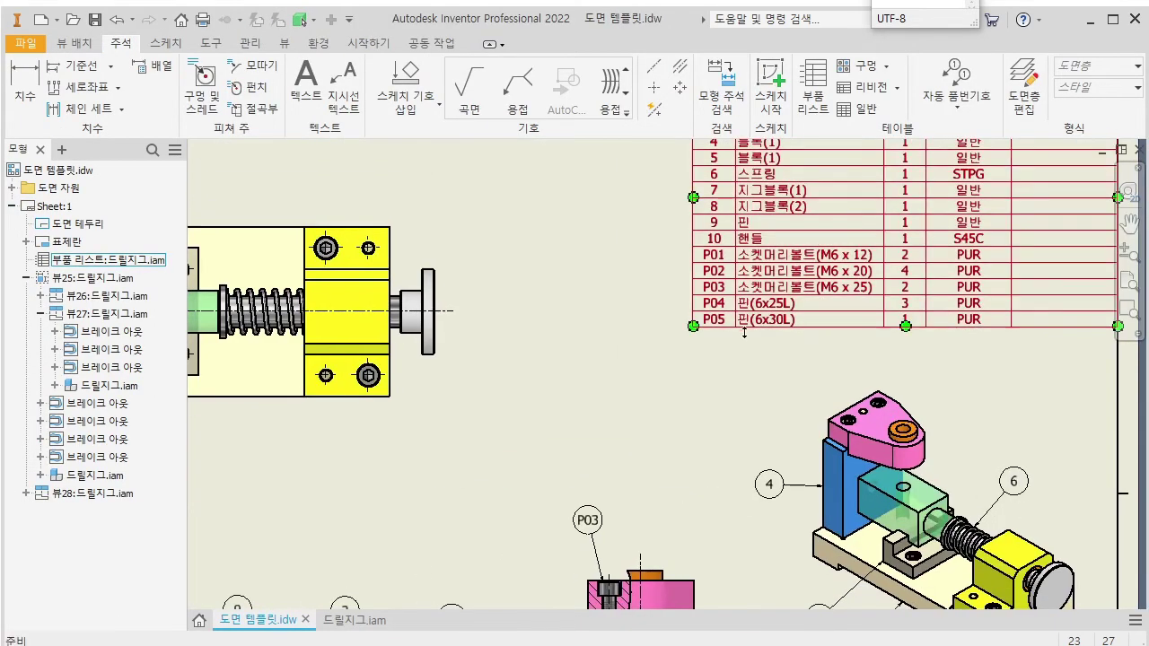
pyautogui.click(356, 621)
pyautogui.click(516, 348)
pyautogui.rightClick(516, 270)
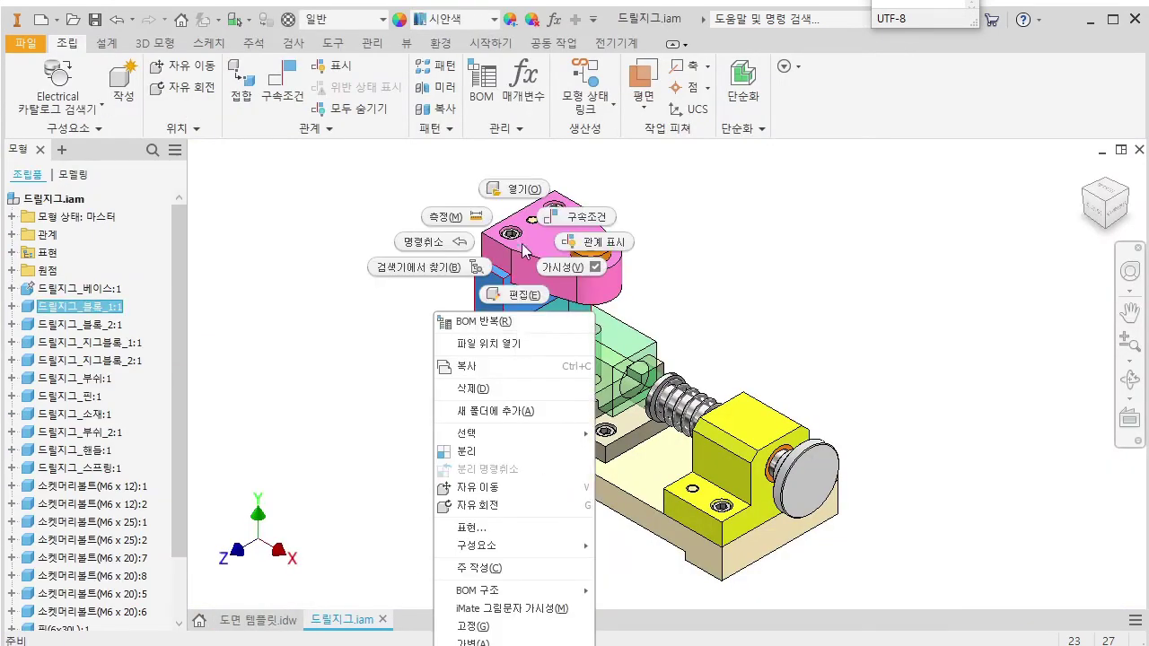
pyautogui.click(520, 235)
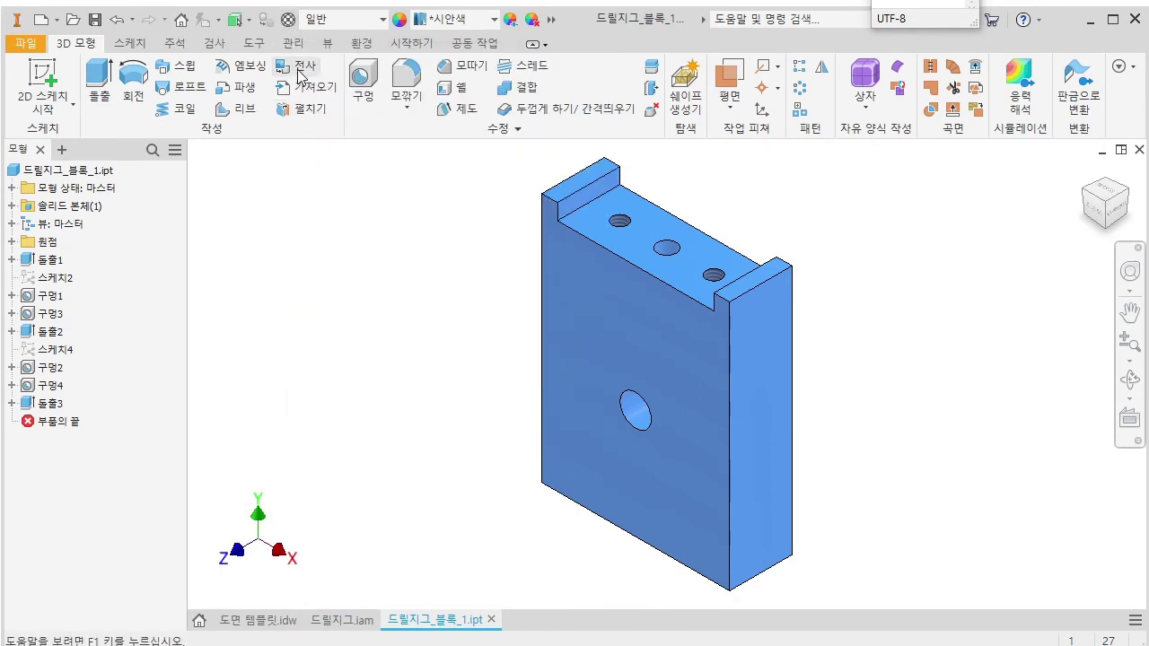
# Open the material browser for the block, enlarge it and widen its library tree.
pyautogui.click(254, 45)
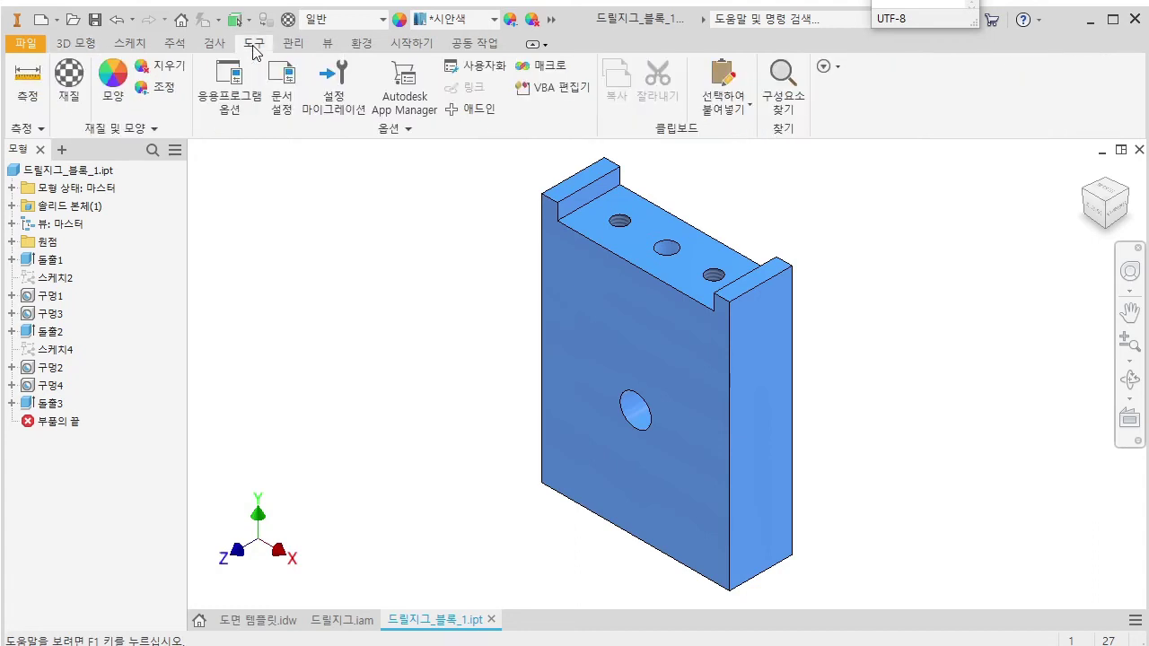
pyautogui.click(70, 87)
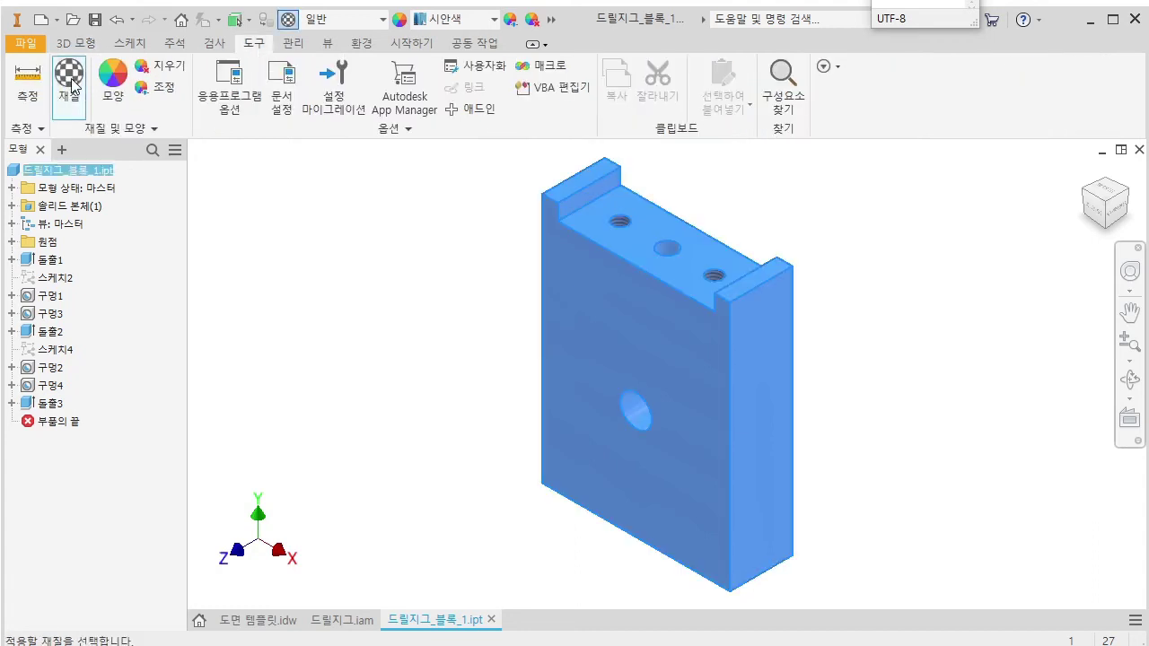
pyautogui.moveTo(928, 195); pyautogui.dragTo(439, 83)
pyautogui.moveTo(554, 207); pyautogui.dragTo(847, 206)
pyautogui.click(304, 267)
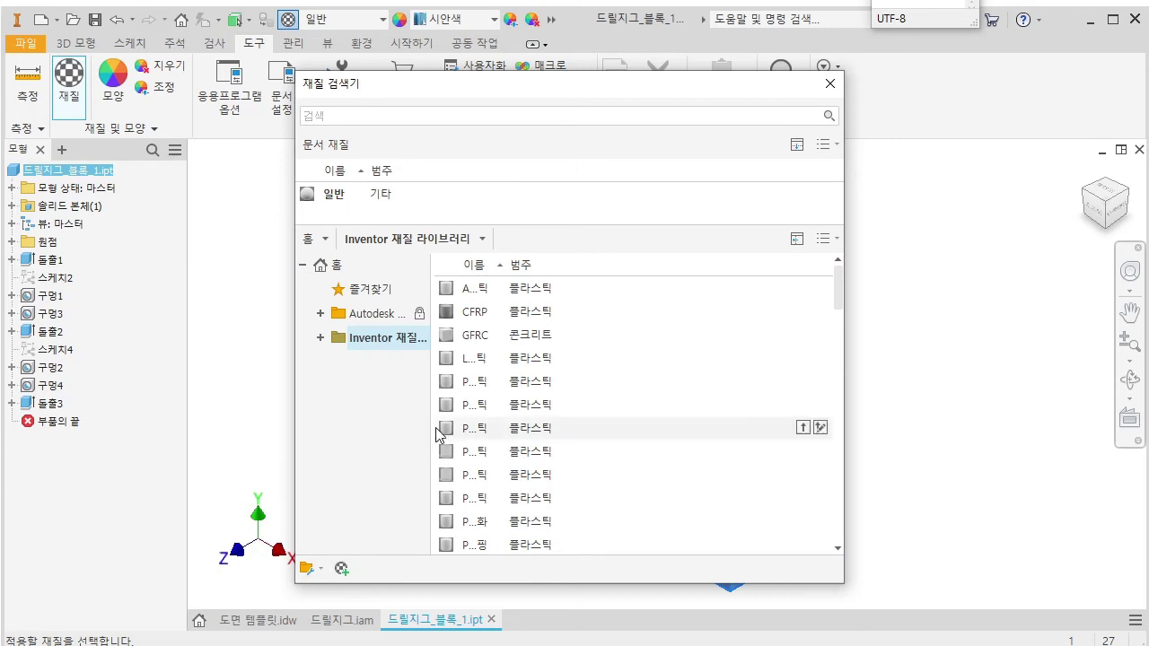
pyautogui.moveTo(432, 428); pyautogui.dragTo(537, 416)
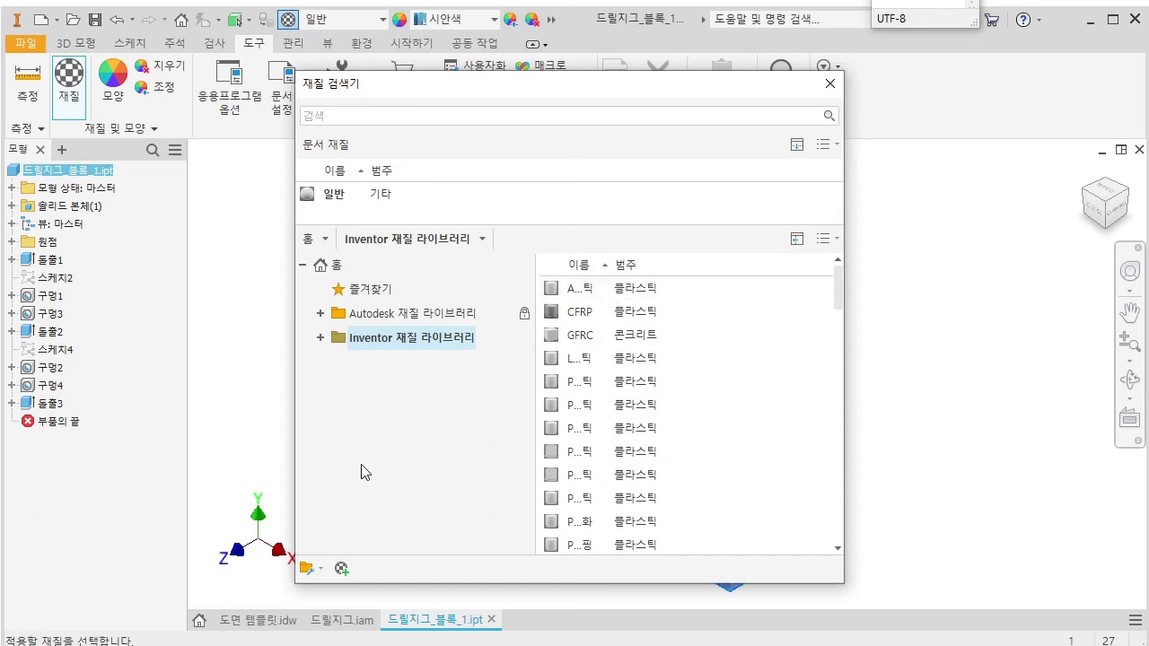
# Widen the library's name column and show the 금속 category of the Inventor 재질 라이브러리.
pyautogui.moveTo(804, 317)
pyautogui.click(596, 311)
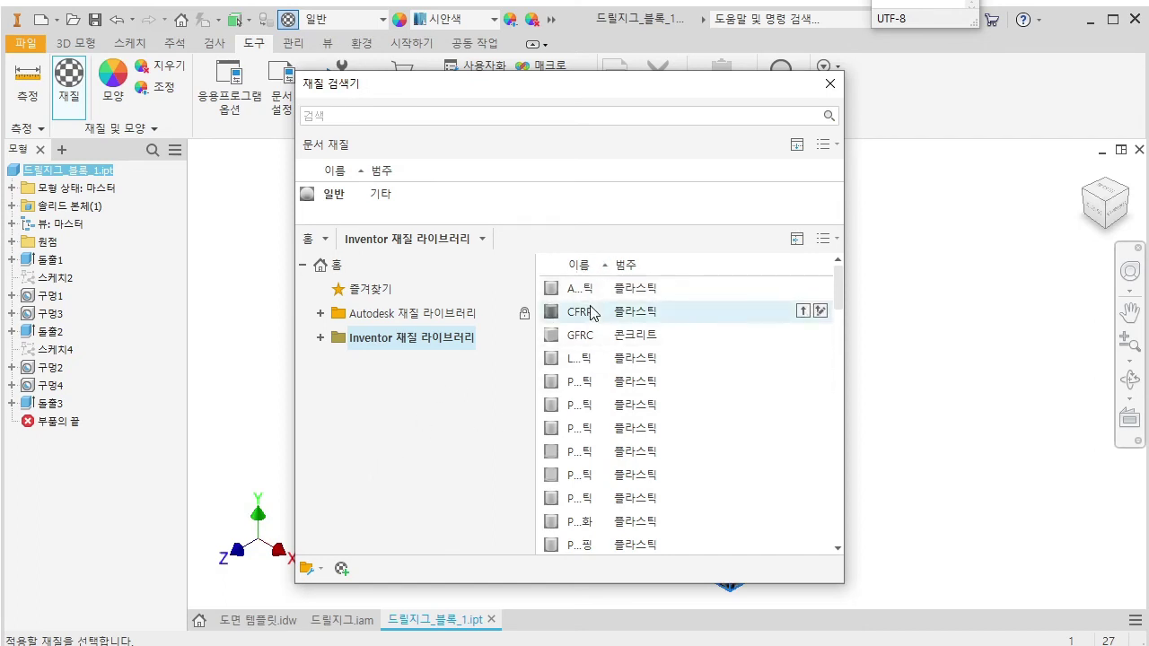
pyautogui.moveTo(610, 265); pyautogui.dragTo(709, 266)
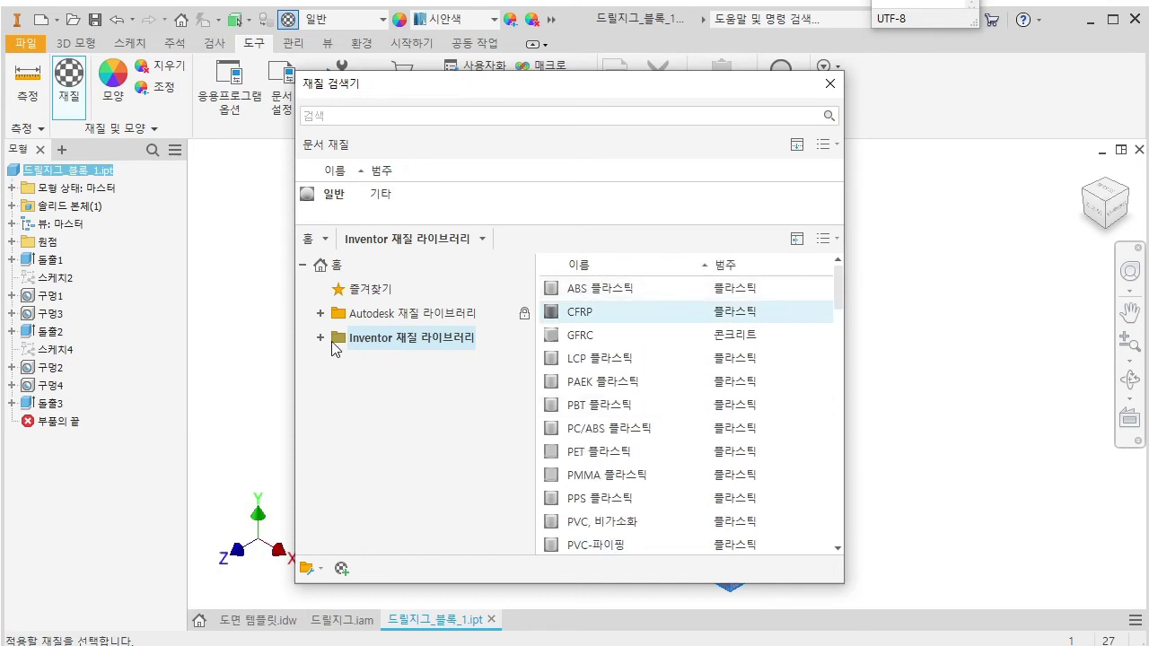
pyautogui.click(321, 337)
pyautogui.click(378, 363)
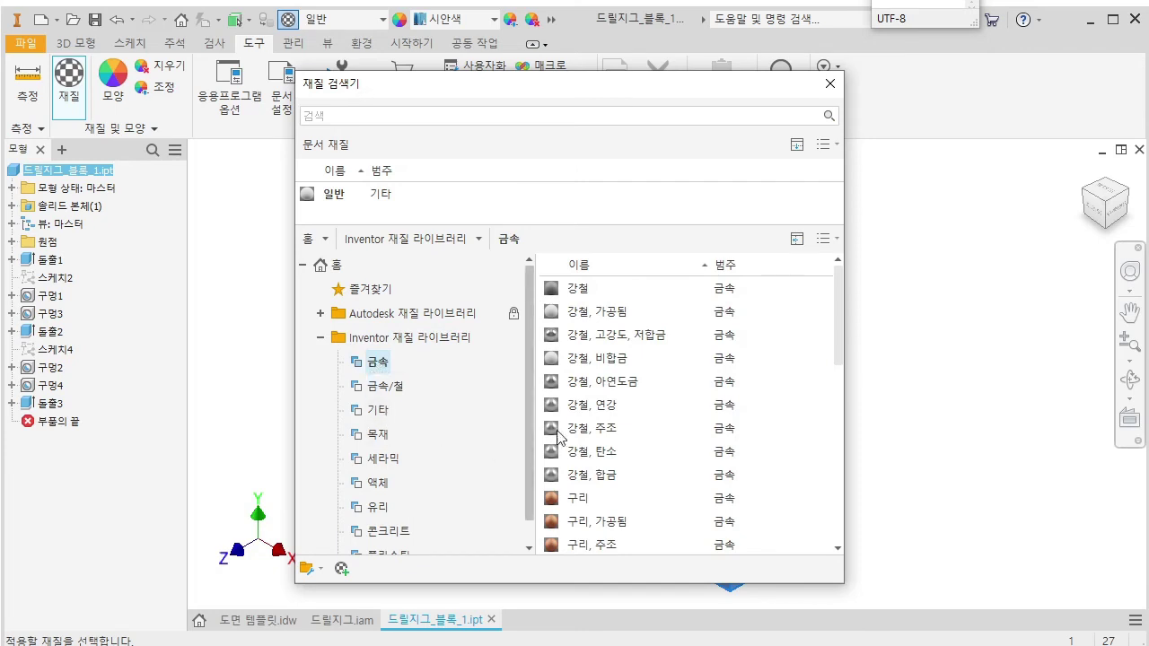
# Add the library material 강철, 가공됨 to the document materials and enlarge that list and its name column.
pyautogui.click(619, 314)
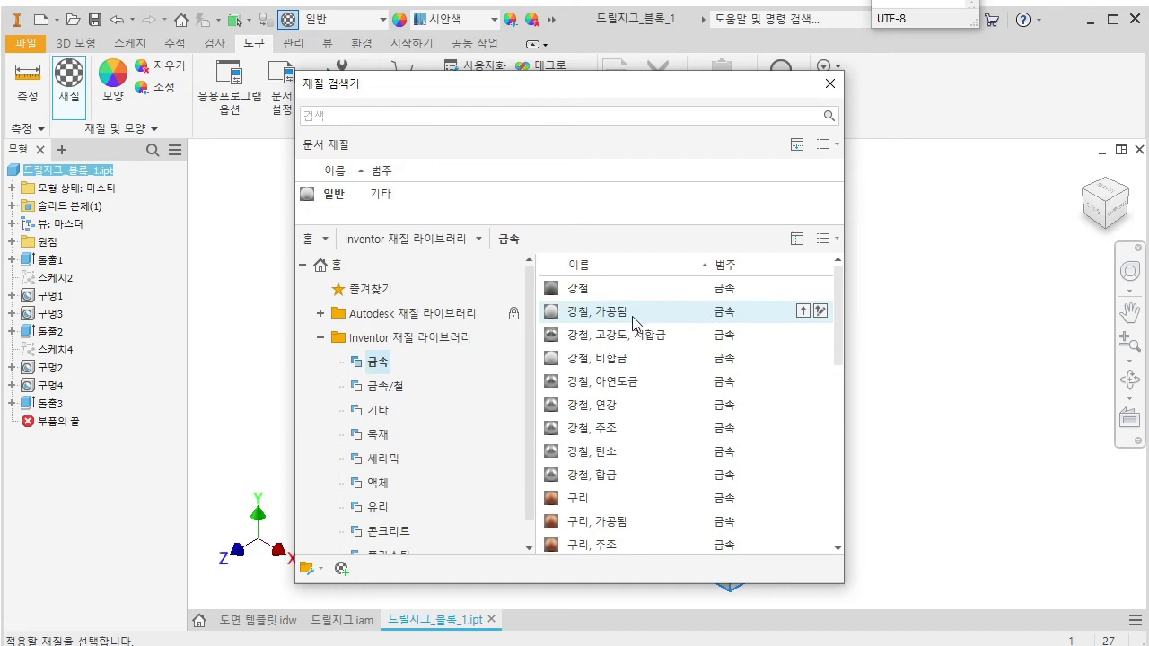
pyautogui.rightClick(634, 323)
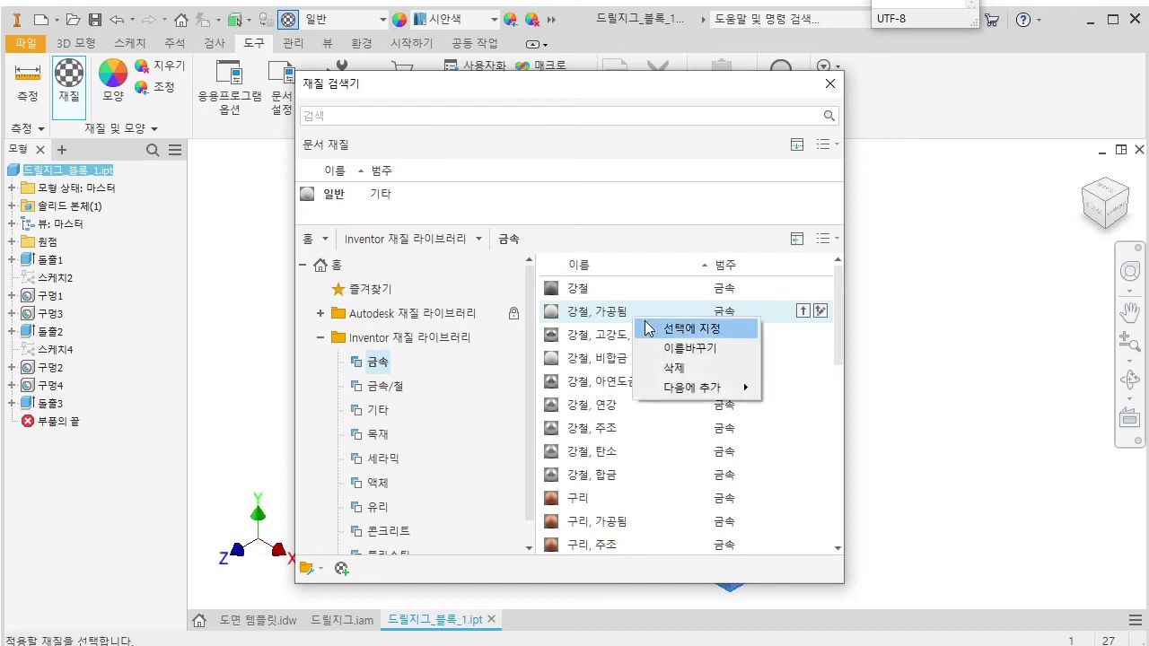
pyautogui.moveTo(715, 395)
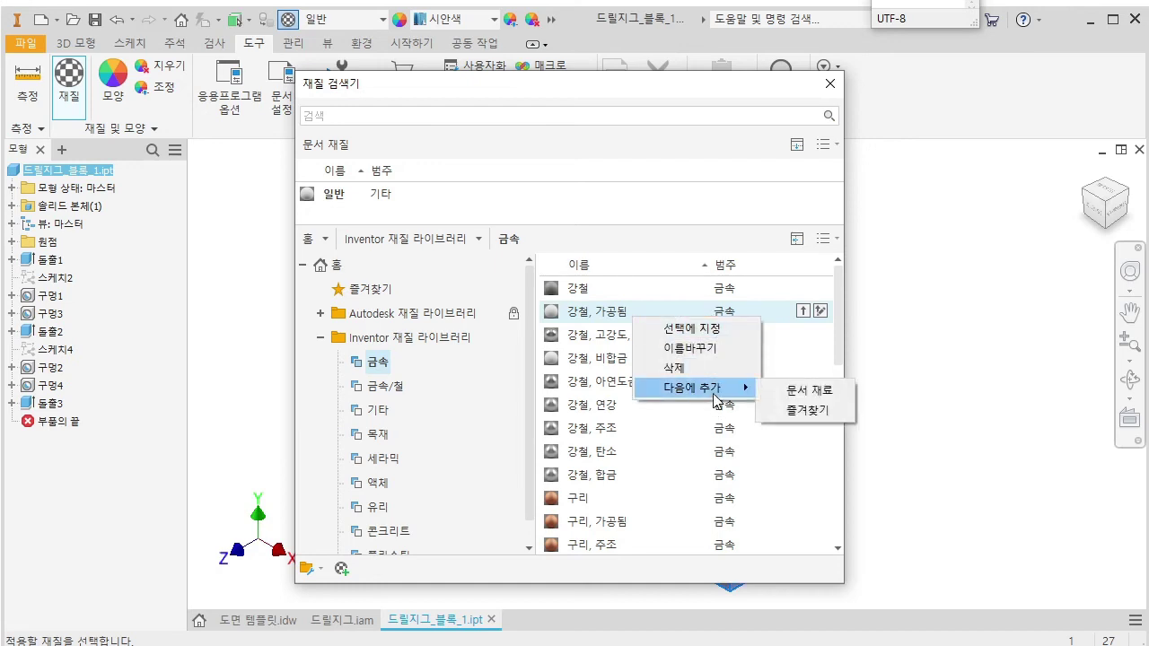
pyautogui.click(815, 397)
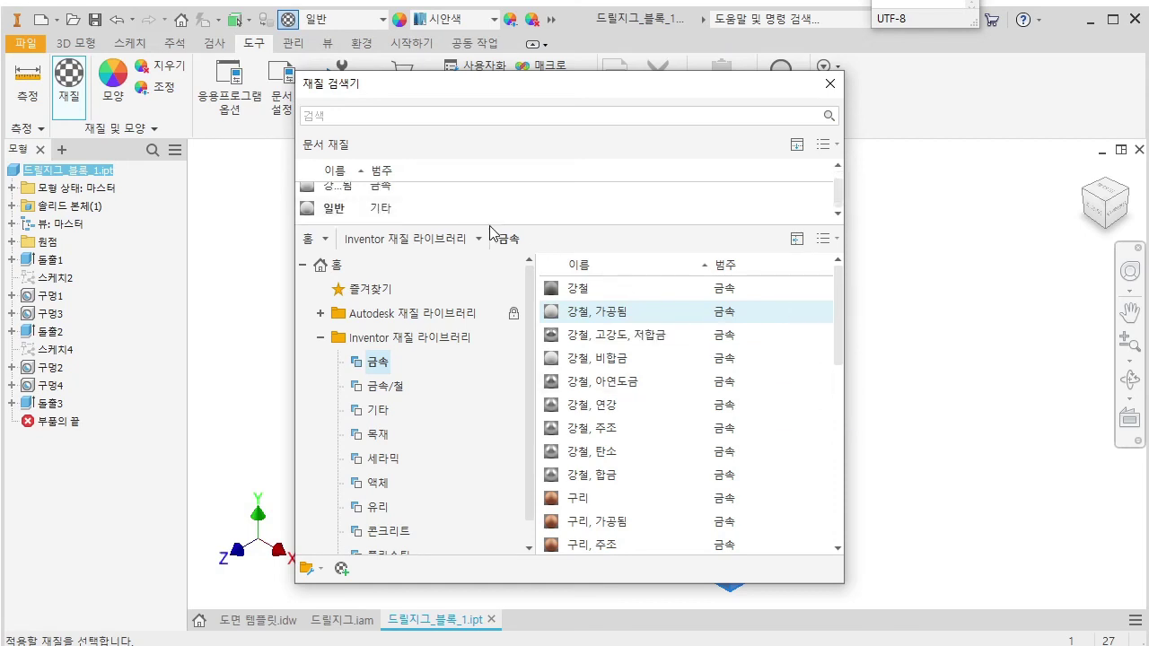
pyautogui.moveTo(491, 222); pyautogui.dragTo(489, 289)
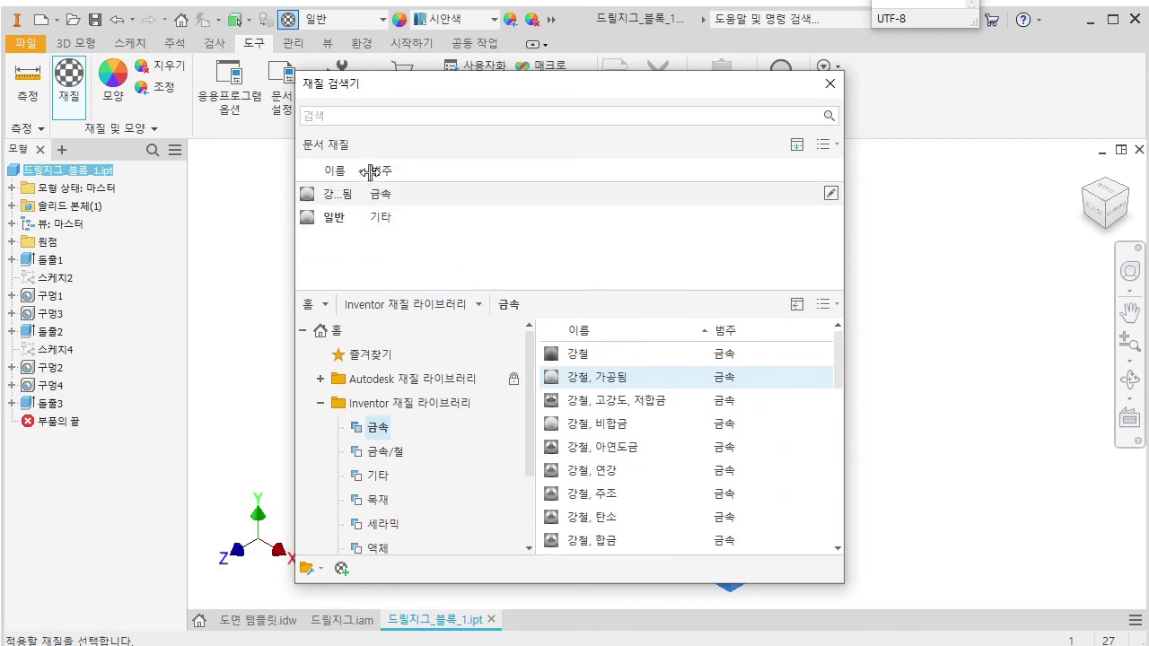
pyautogui.moveTo(368, 171); pyautogui.dragTo(501, 171)
# Duplicate the document material 강철, 가공됨, name the copy SS400 and assign it to the block.
pyautogui.click(390, 198)
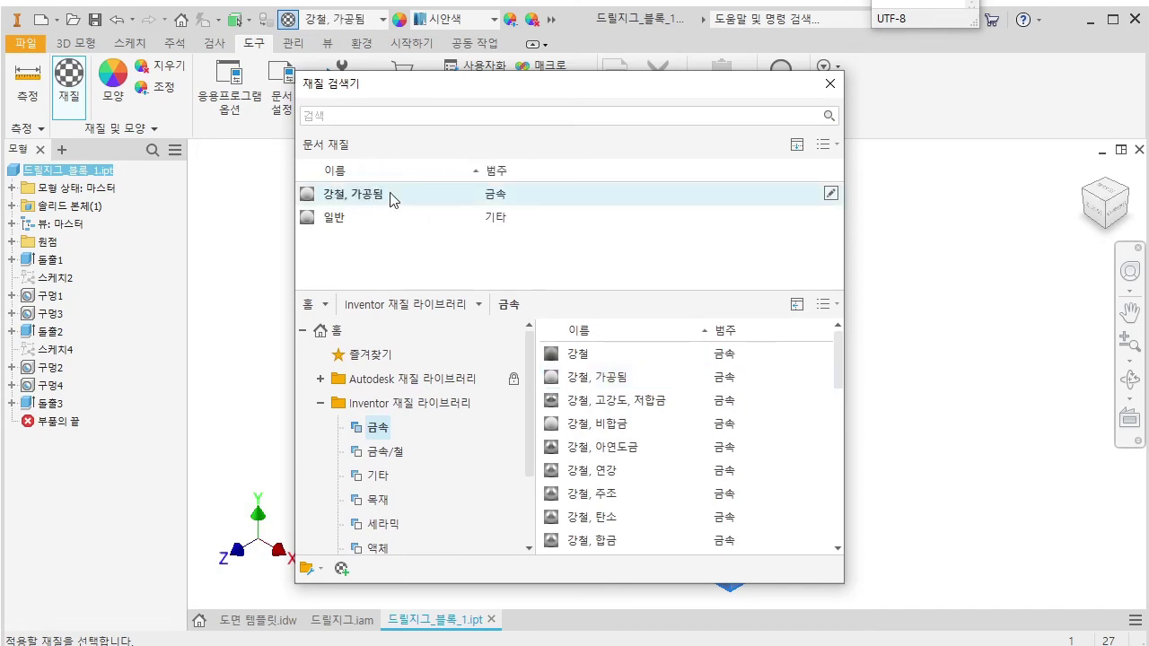
pyautogui.rightClick(393, 200)
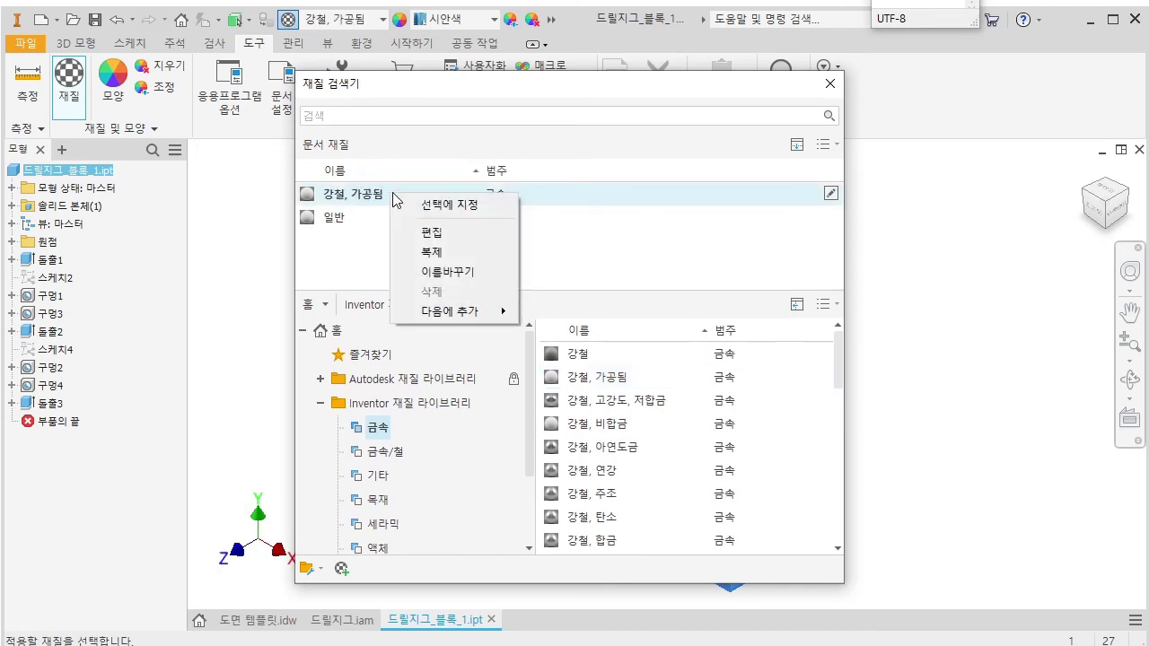
pyautogui.click(474, 255)
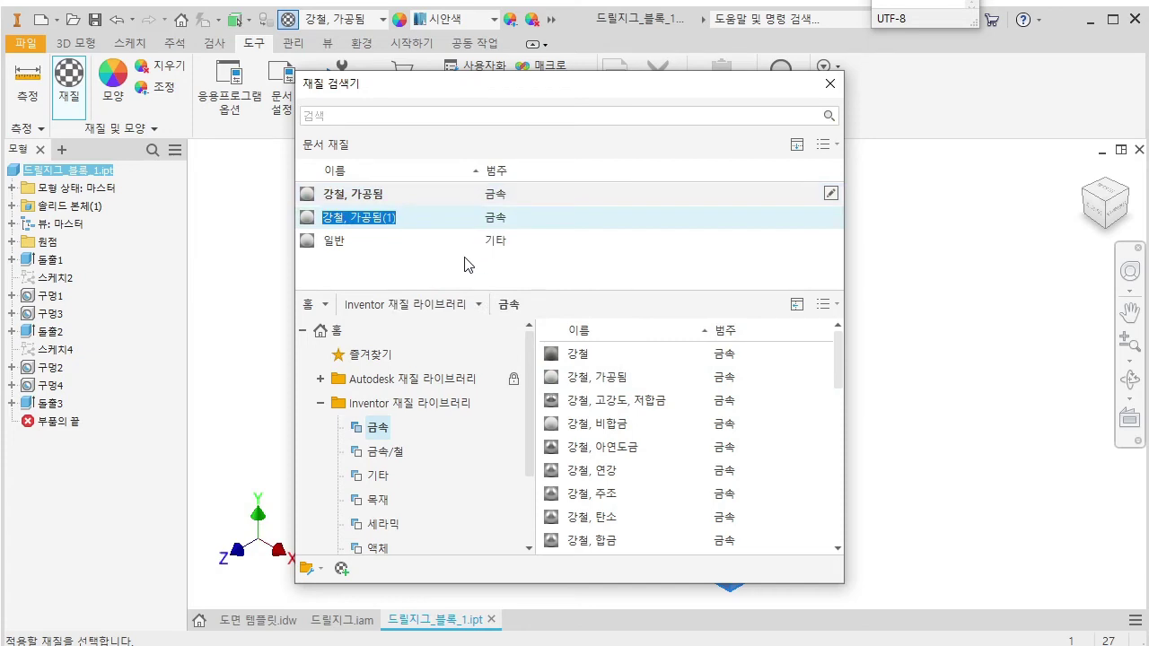
pyautogui.write('SS400')
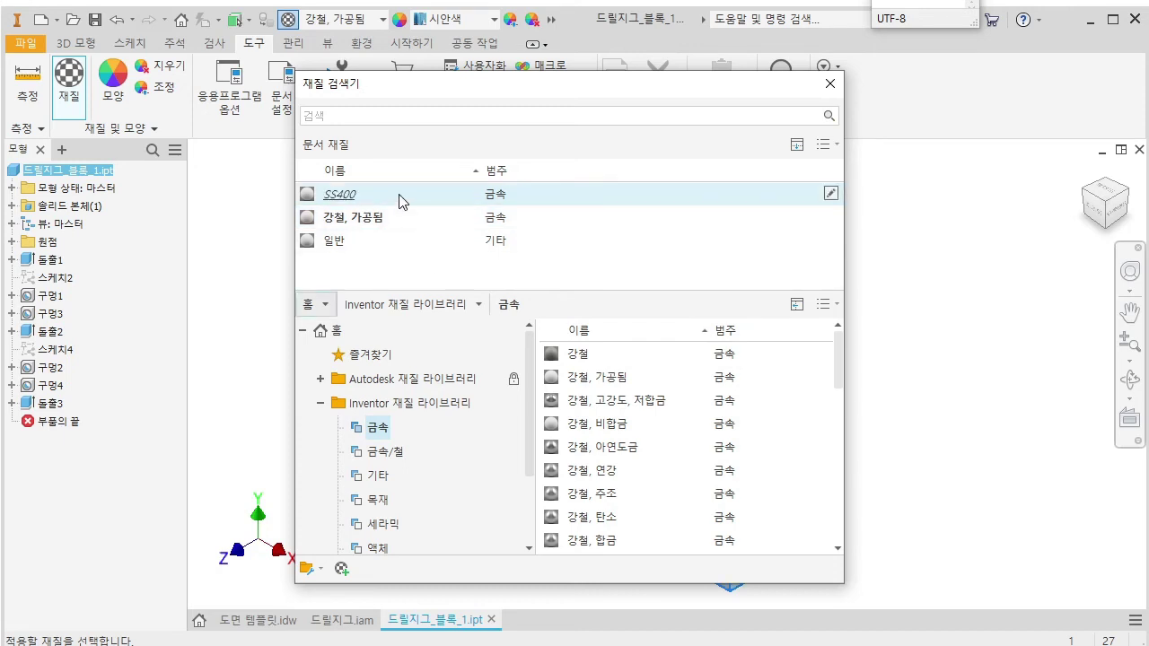
pyautogui.doubleClick(401, 201)
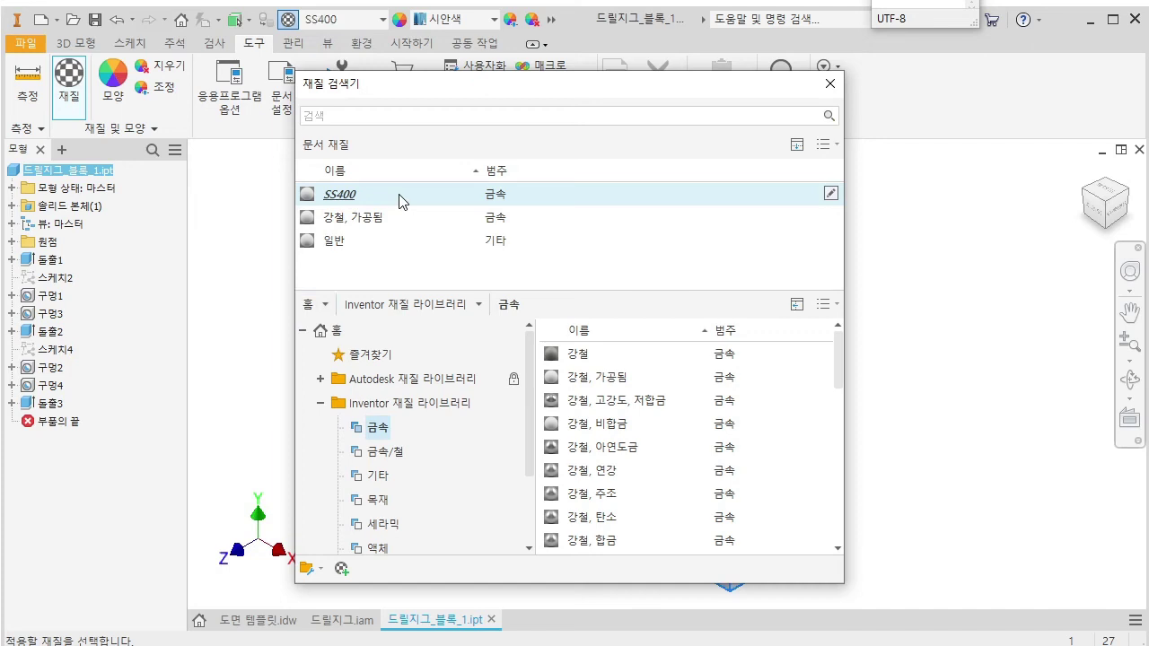
# Add the document material SS400 to the 금속 category of the Inventor 재질 라이브러리.
pyautogui.rightClick(400, 201)
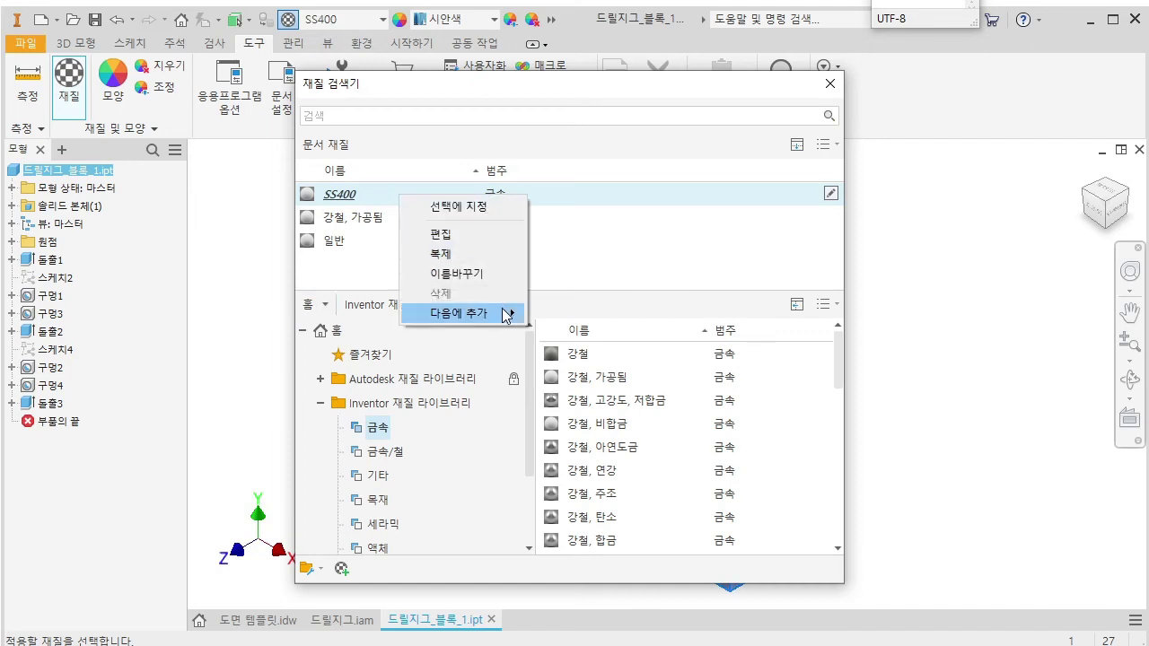
pyautogui.moveTo(505, 315)
pyautogui.moveTo(583, 335)
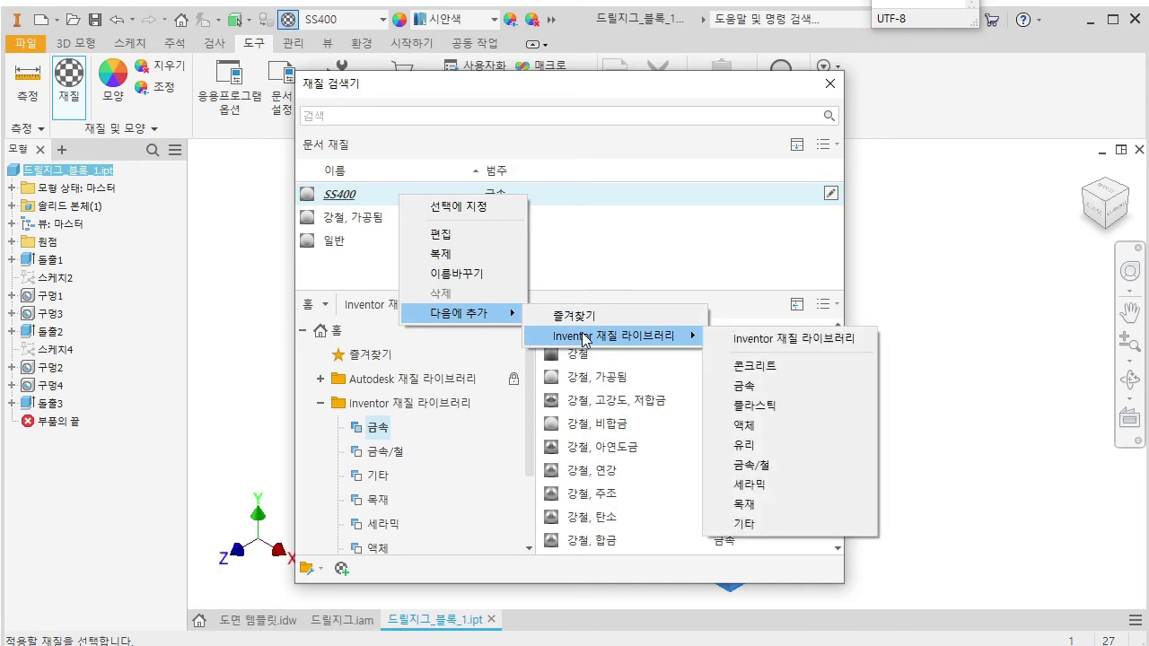
pyautogui.click(767, 388)
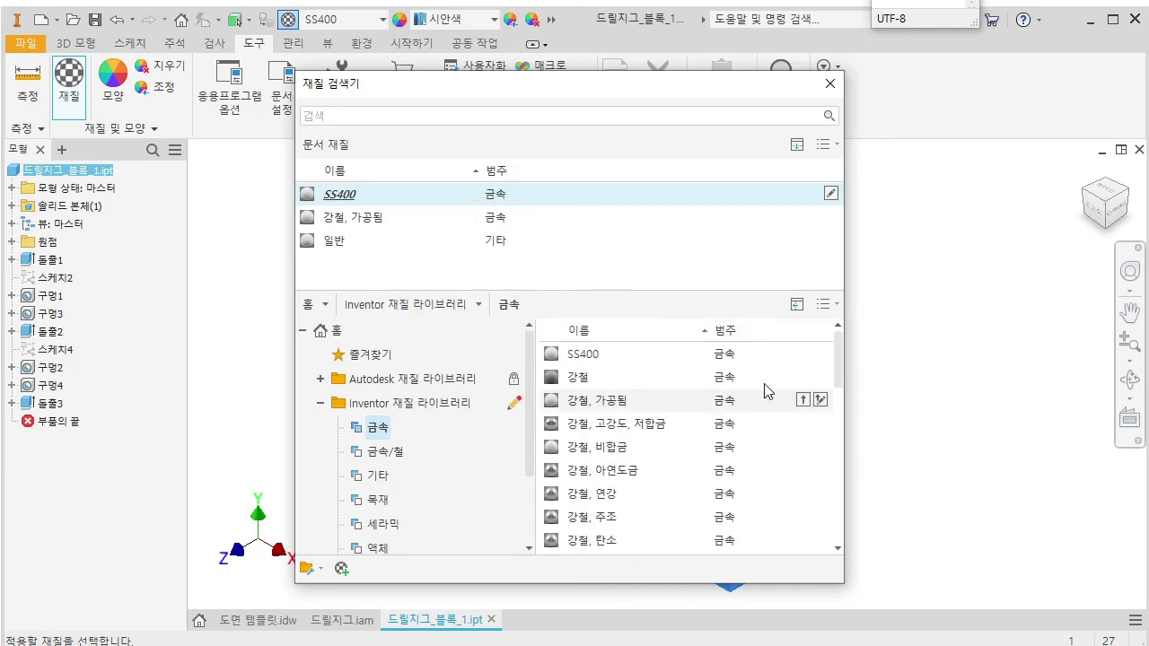
# Apply the library's SS400 material to the block, accepting the document's local copy.
pyautogui.click(611, 359)
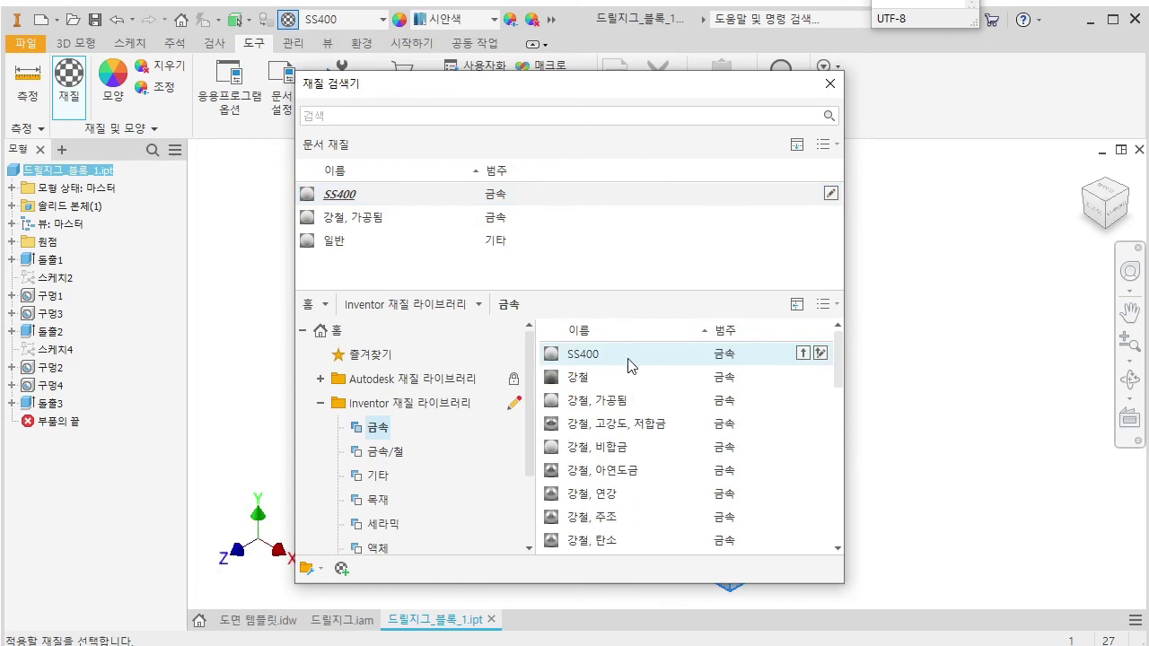
pyautogui.doubleClick(628, 365)
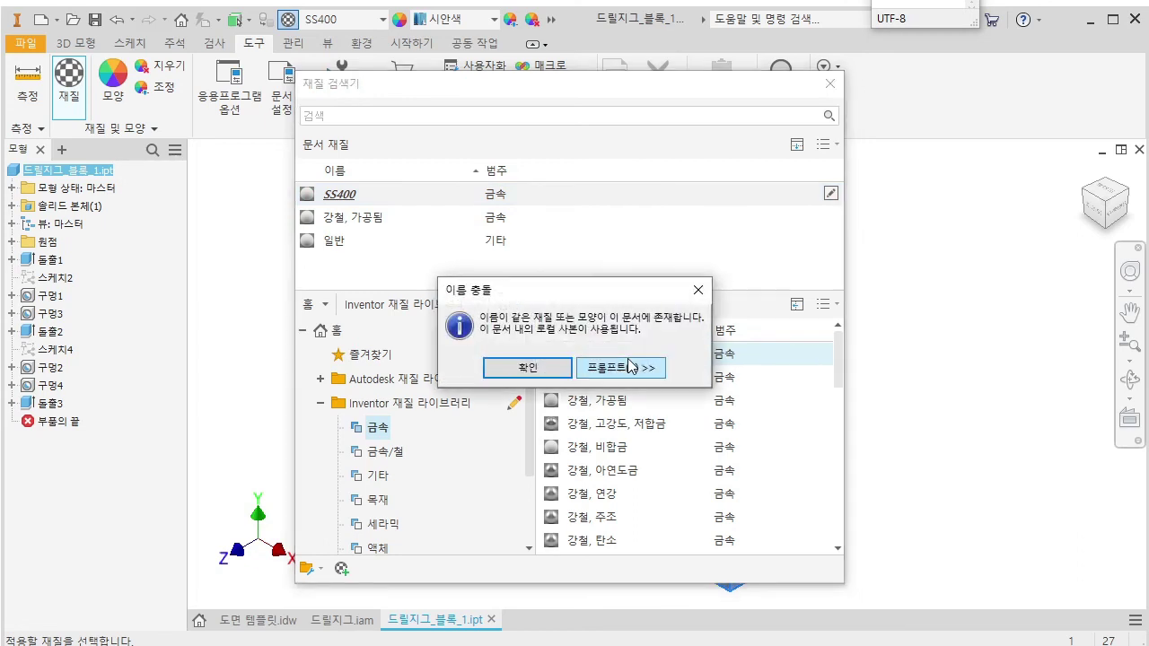
pyautogui.click(524, 370)
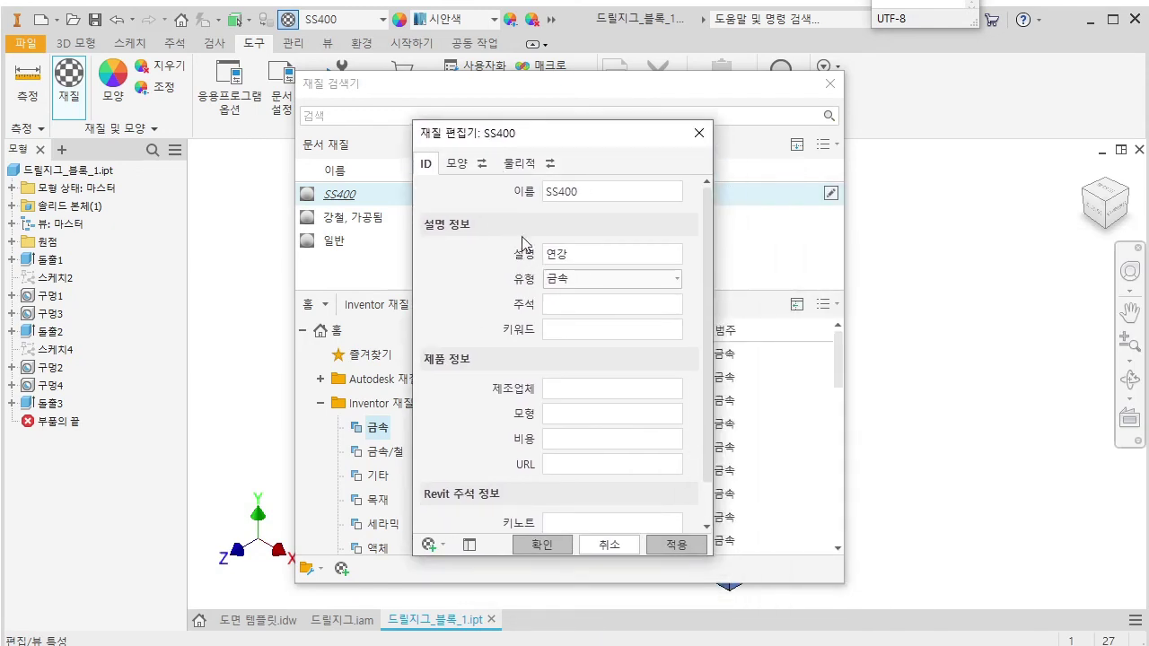
# Review the SS400 material's appearance and physical properties, and close the material editor and browser without changes.
pyautogui.click(463, 167)
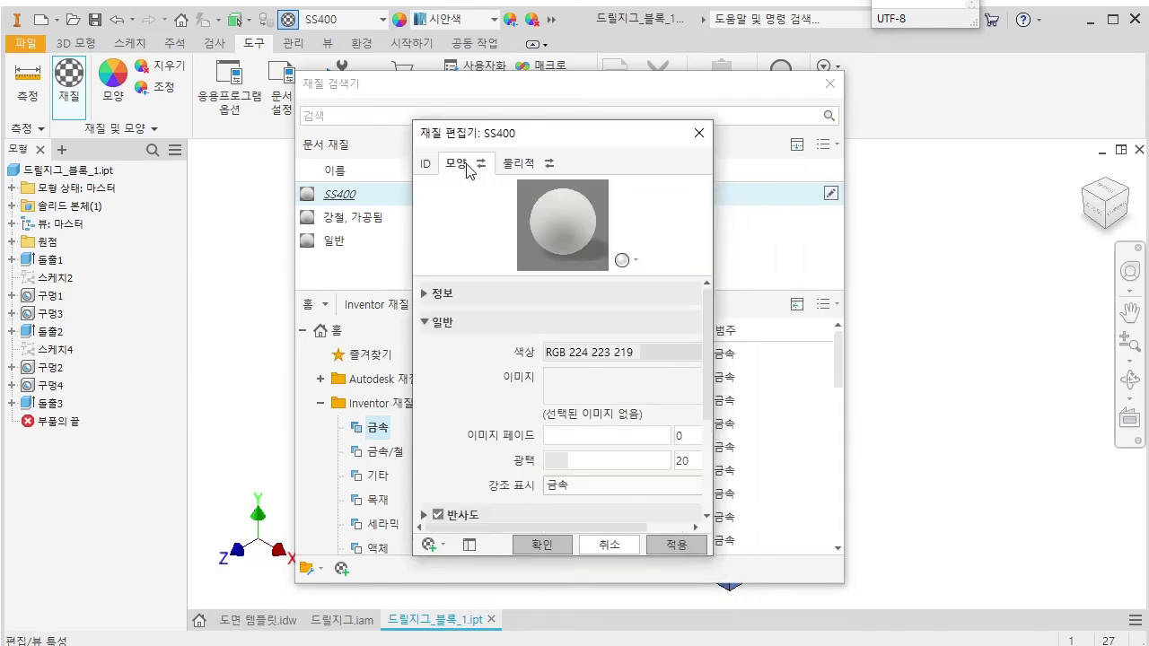
pyautogui.click(520, 167)
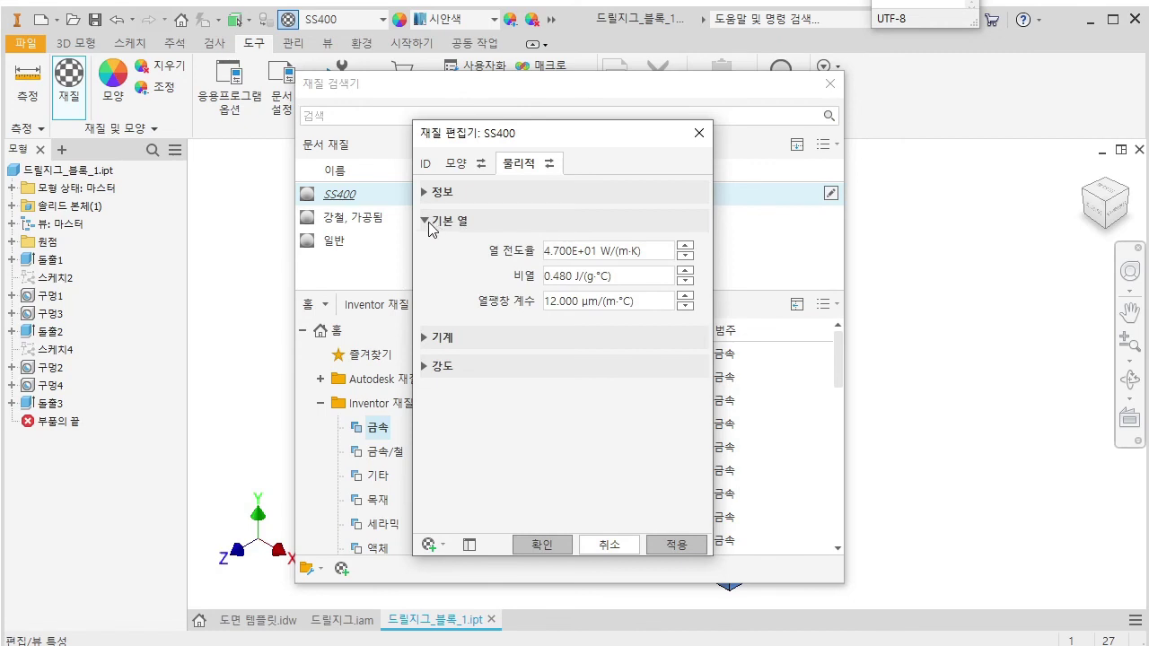
pyautogui.click(430, 223)
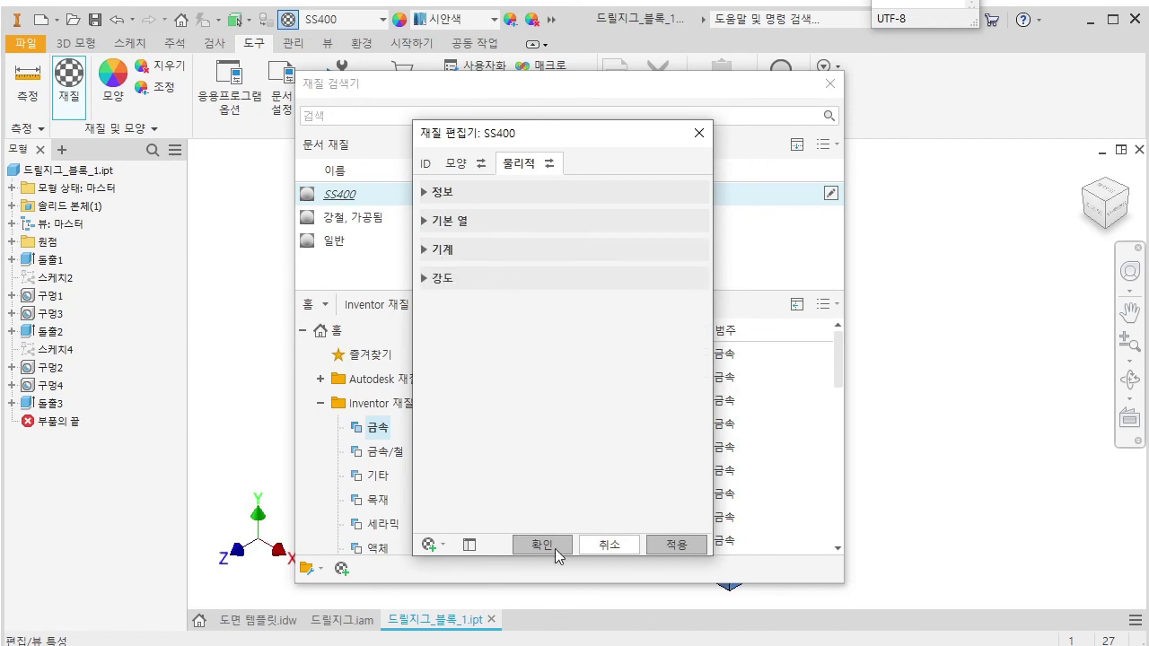
pyautogui.click(606, 545)
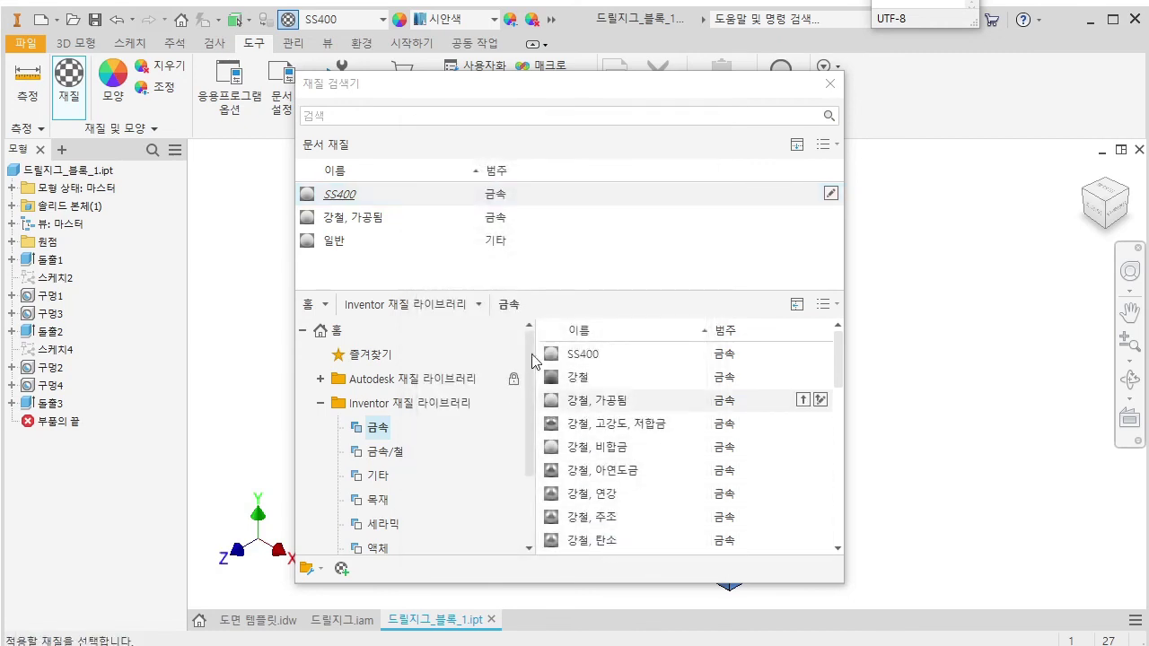
pyautogui.click(829, 83)
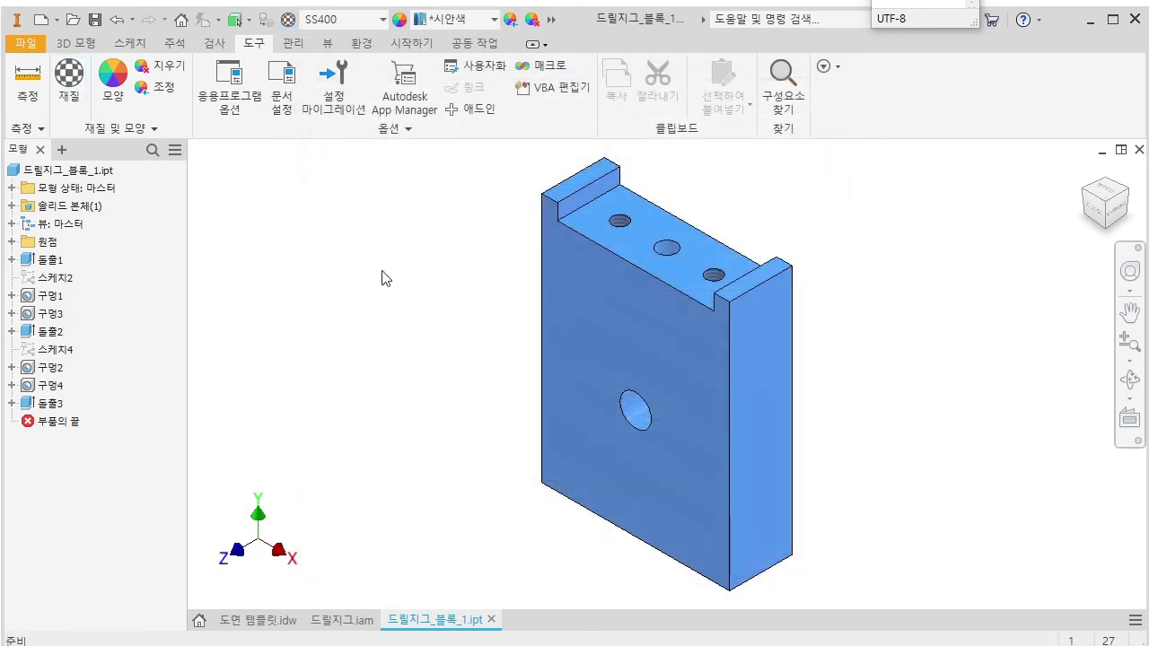
# Select SS400 from the Inventor 재질 라이브러리 as the block's material and close the part 드릴지그_블록_1.
pyautogui.click(377, 21)
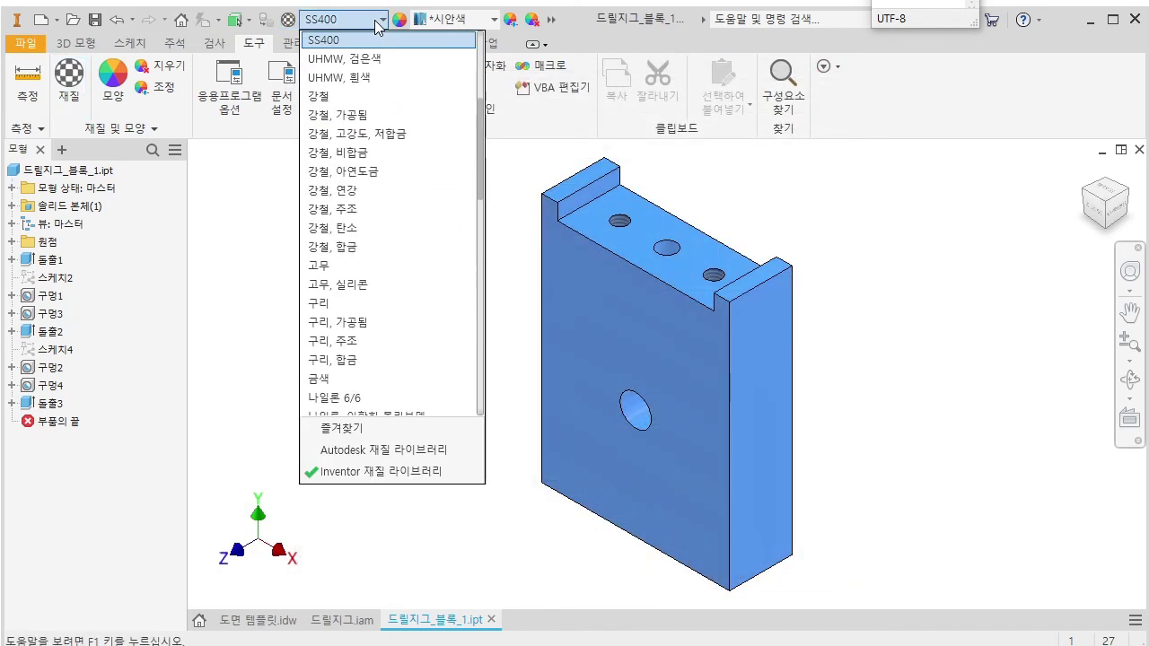
pyautogui.scroll(2, 395, 242)
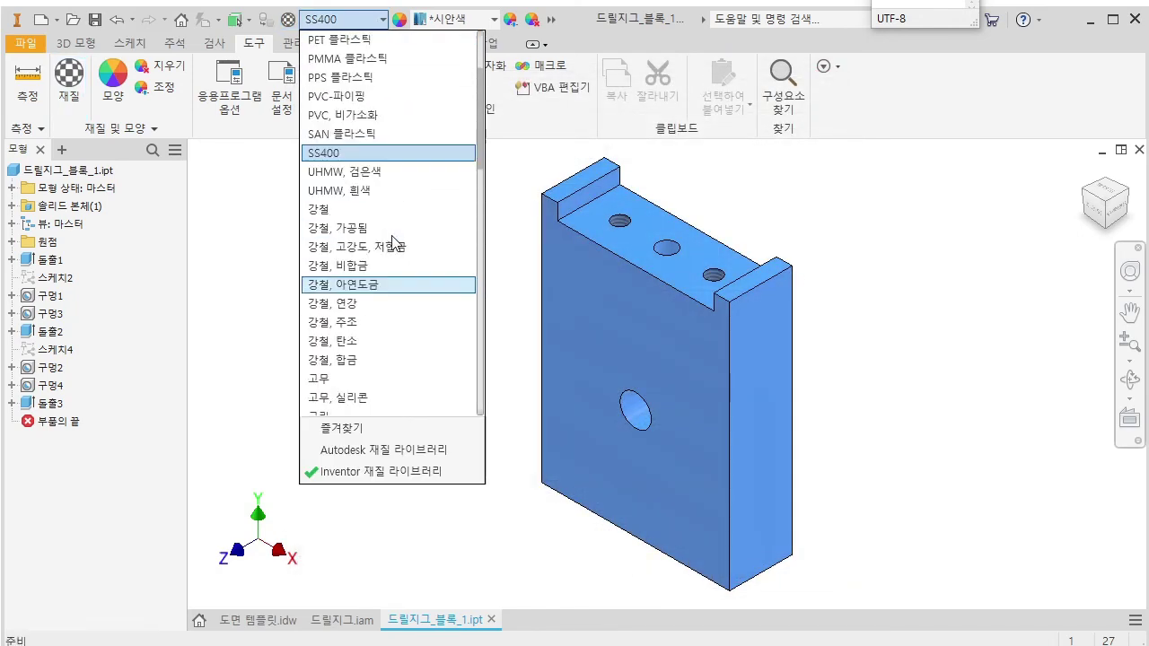
pyautogui.click(357, 155)
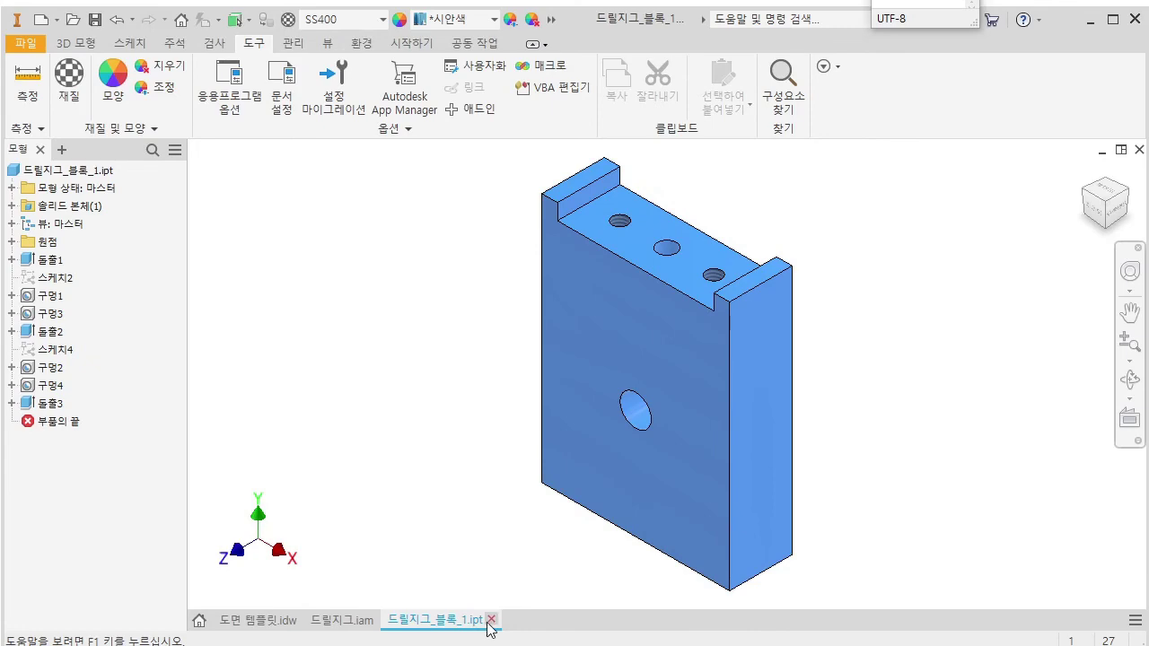
pyautogui.click(491, 619)
pyautogui.click(456, 378)
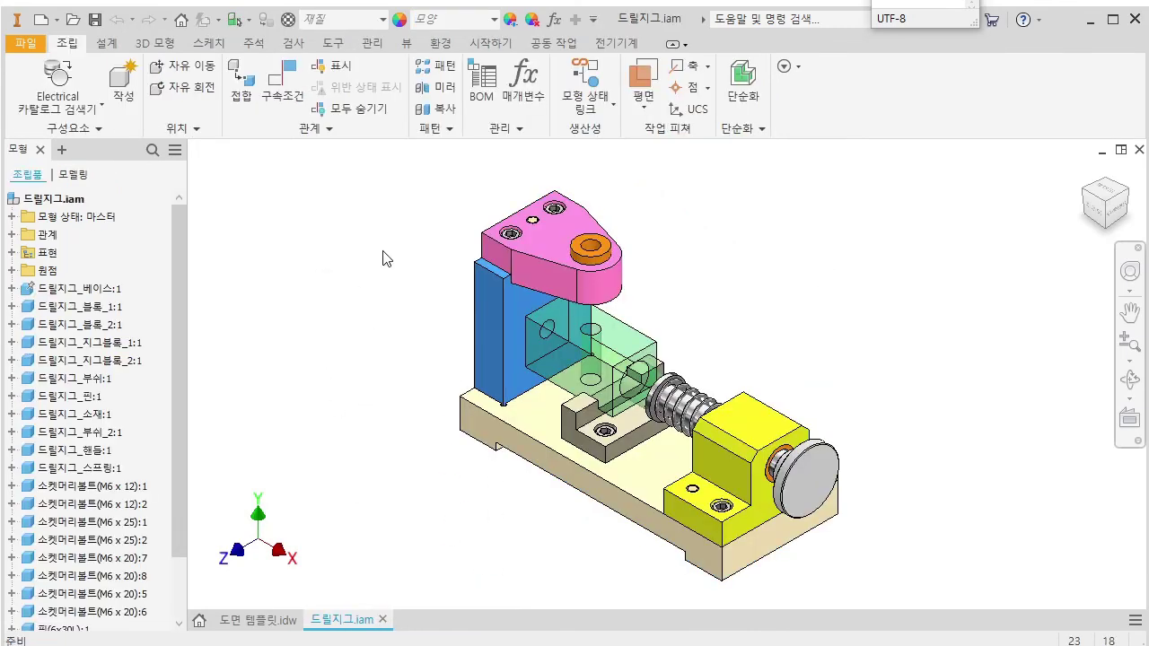
# In the assembly's structured BOM, set the material of 드릴지그_블록_2 to SS400 and copy that value.
pyautogui.click(483, 90)
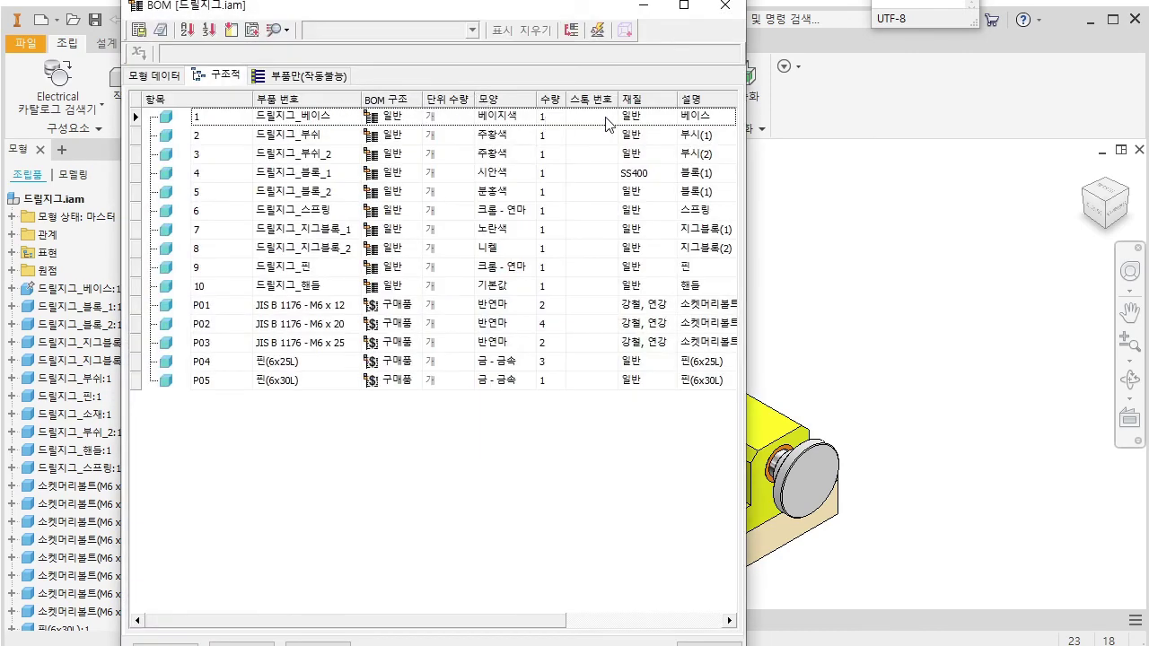
pyautogui.click(640, 173)
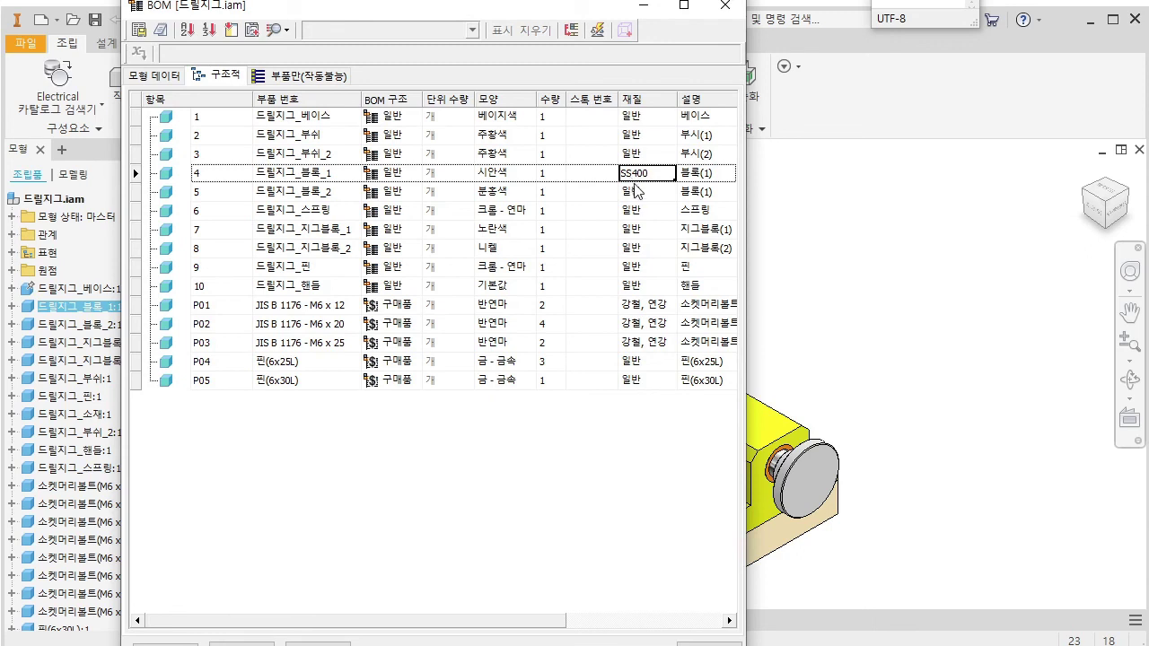
pyautogui.click(644, 193)
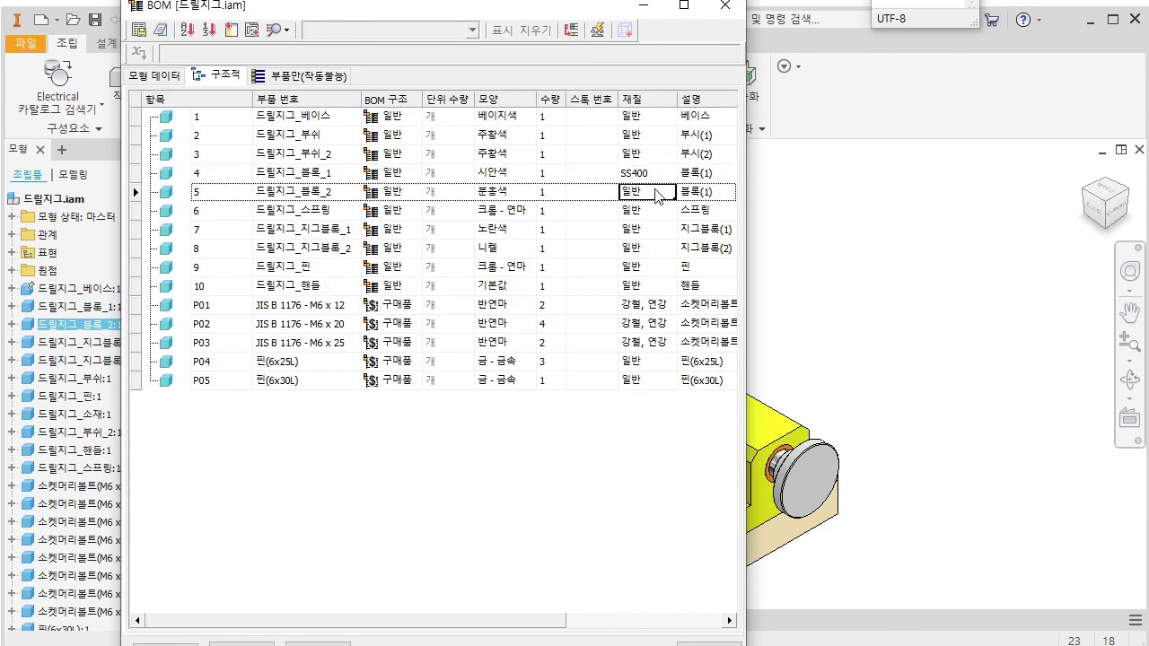
pyautogui.click(658, 196)
pyautogui.click(670, 192)
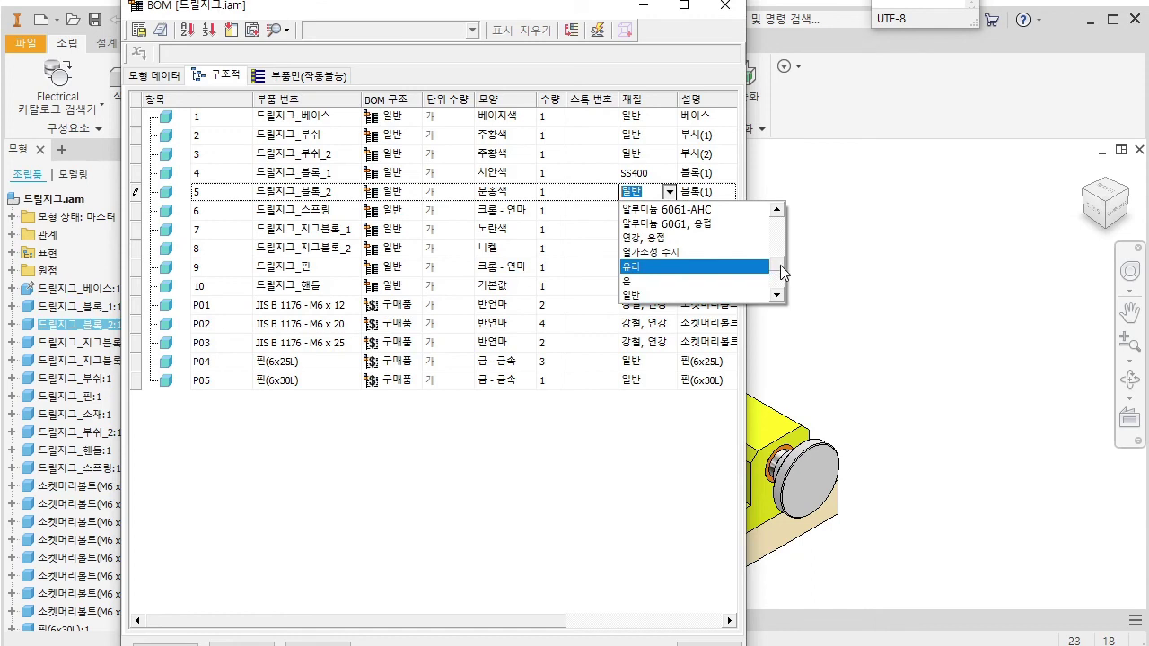
pyautogui.moveTo(780, 265); pyautogui.dragTo(779, 233)
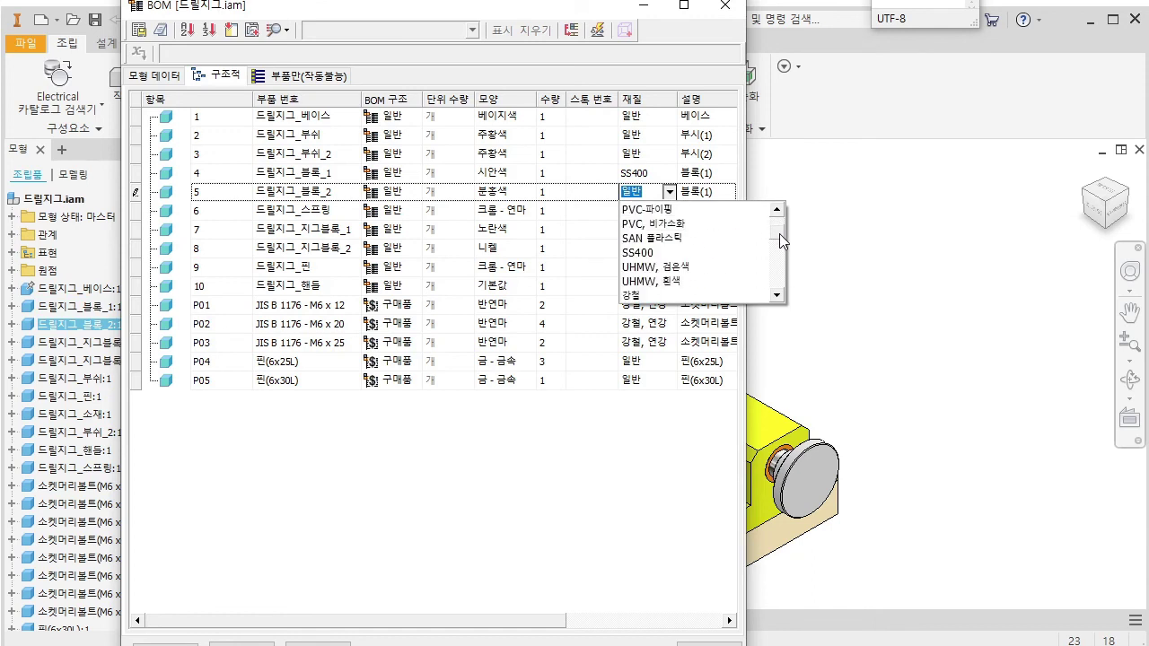
pyautogui.click(656, 253)
pyautogui.hotkey('ctrl', 'c')
pyautogui.click(592, 406)
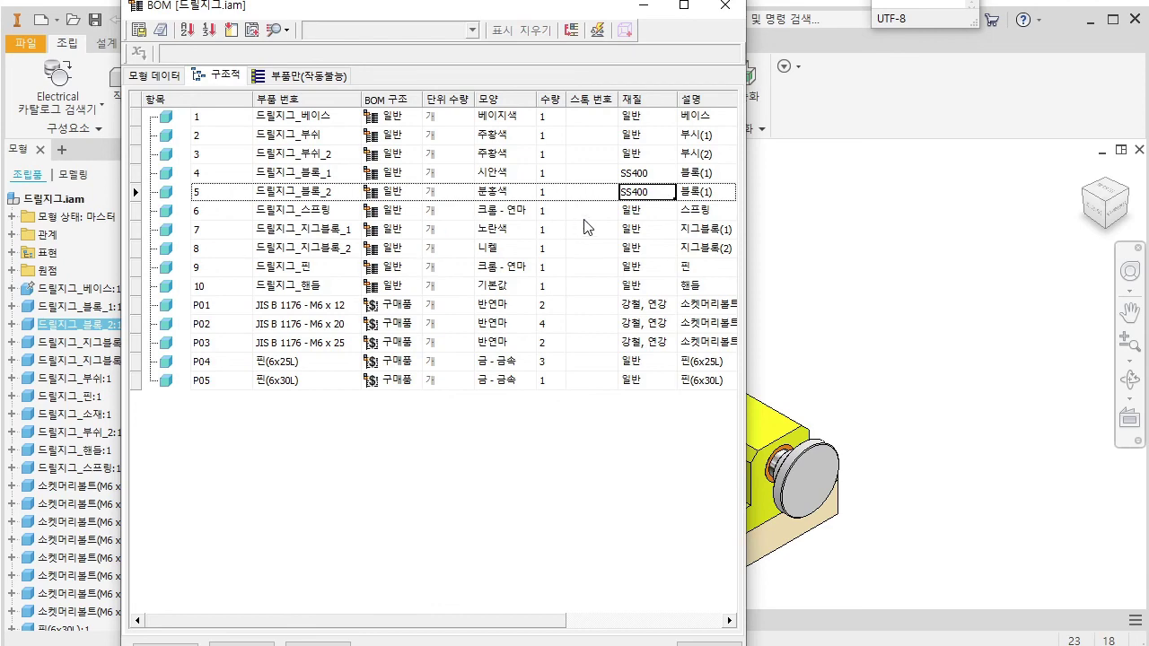
# Paste the SS400 material into the BOM rows 드릴지그_지그블록_1, 드릴지그_지그블록_2 and 드릴지그_핀, and finish the BOM.
pyautogui.click(646, 231)
pyautogui.hotkey('ctrl', 'v')
pyautogui.click(653, 251)
pyautogui.hotkey('ctrl', 'v')
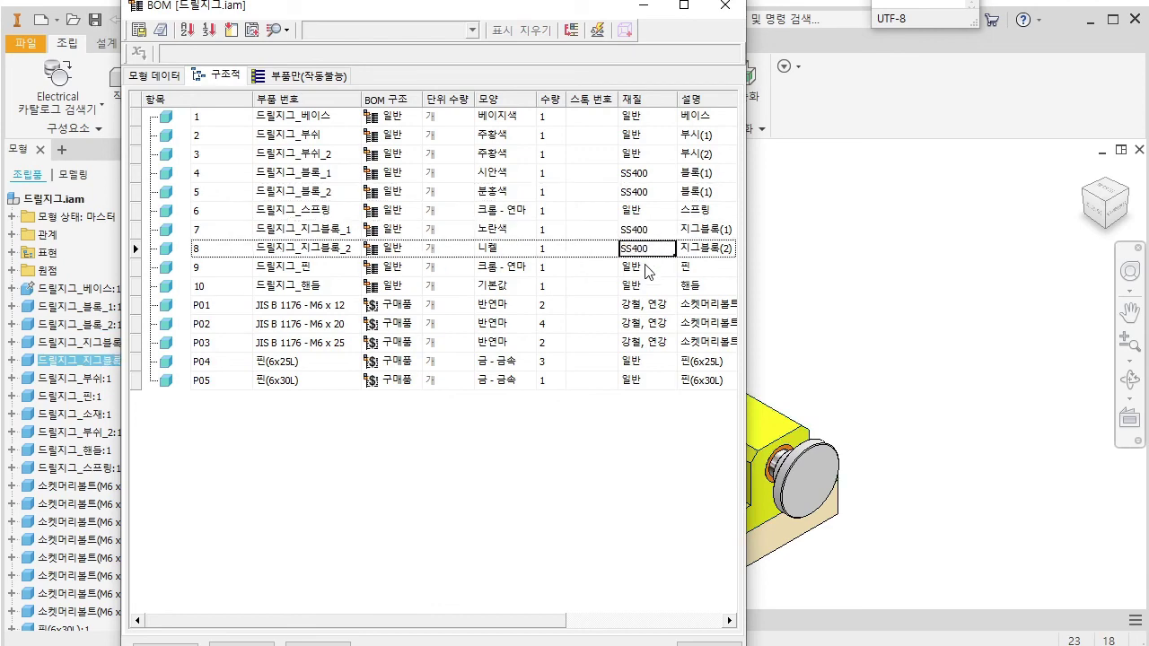
pyautogui.click(647, 267)
pyautogui.hotkey('ctrl', 'v')
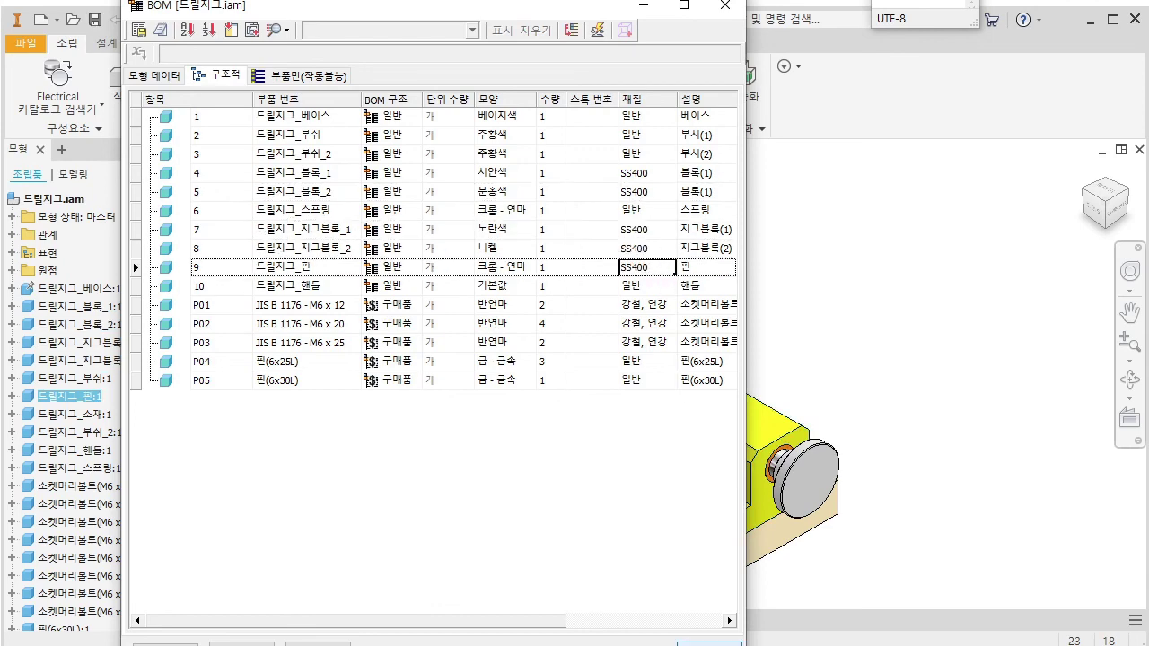
pyautogui.click(709, 644)
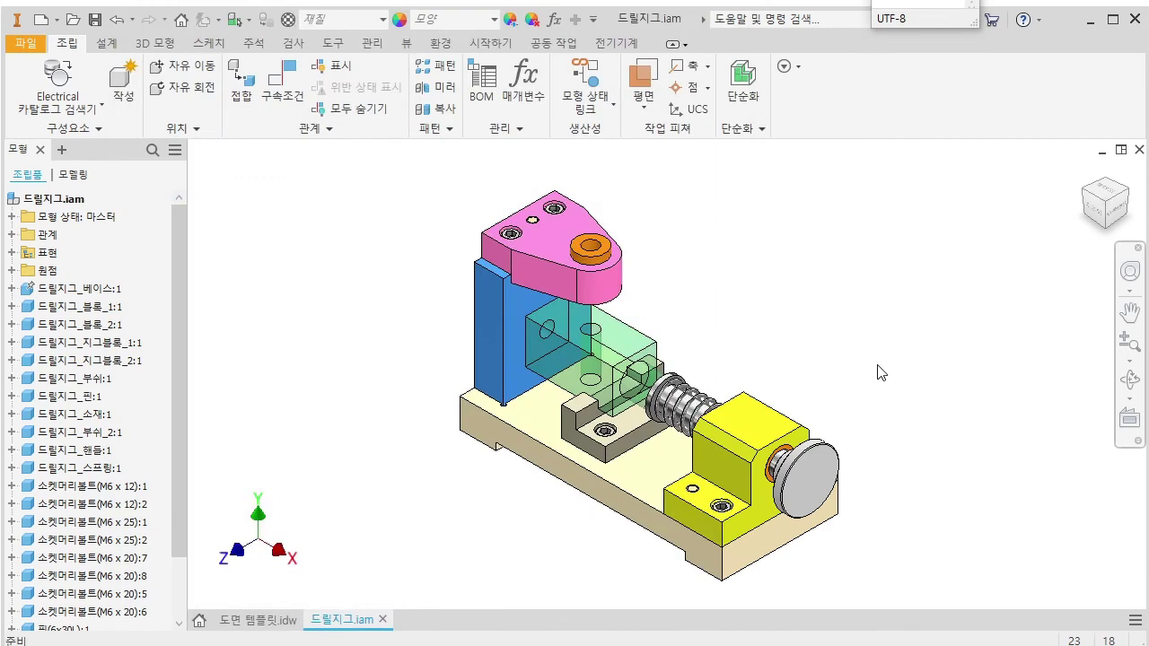
# Save the drill jig assembly together with its changed parts and close it to return to the drawing.
pyautogui.hotkey('ctrl', 's')
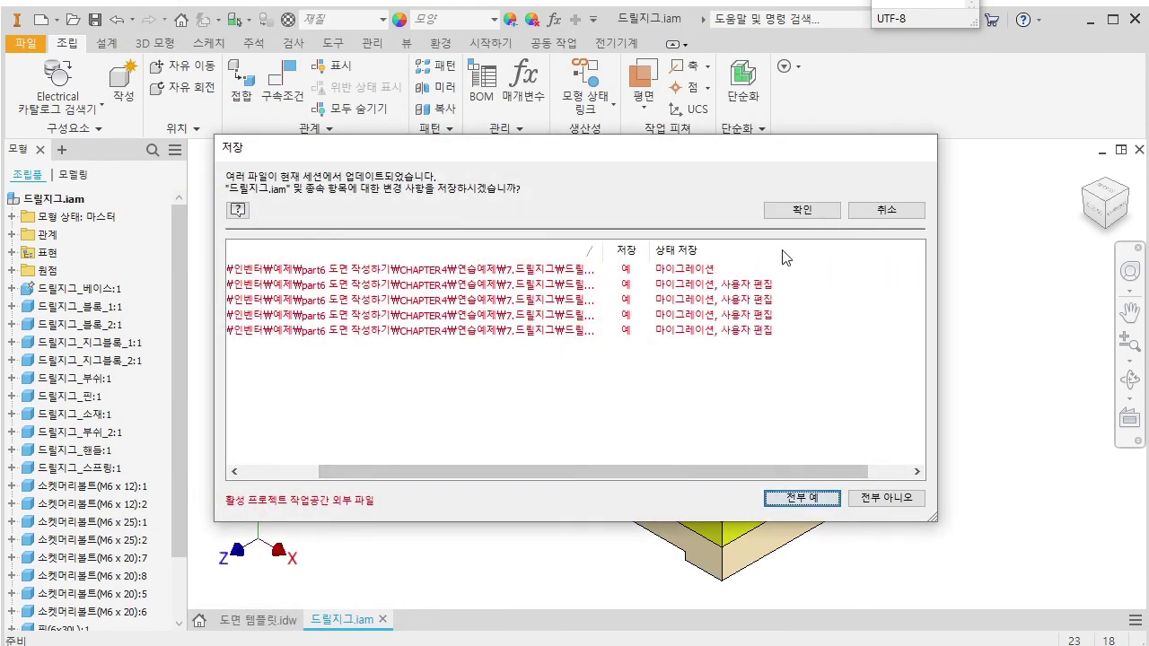
pyautogui.click(804, 215)
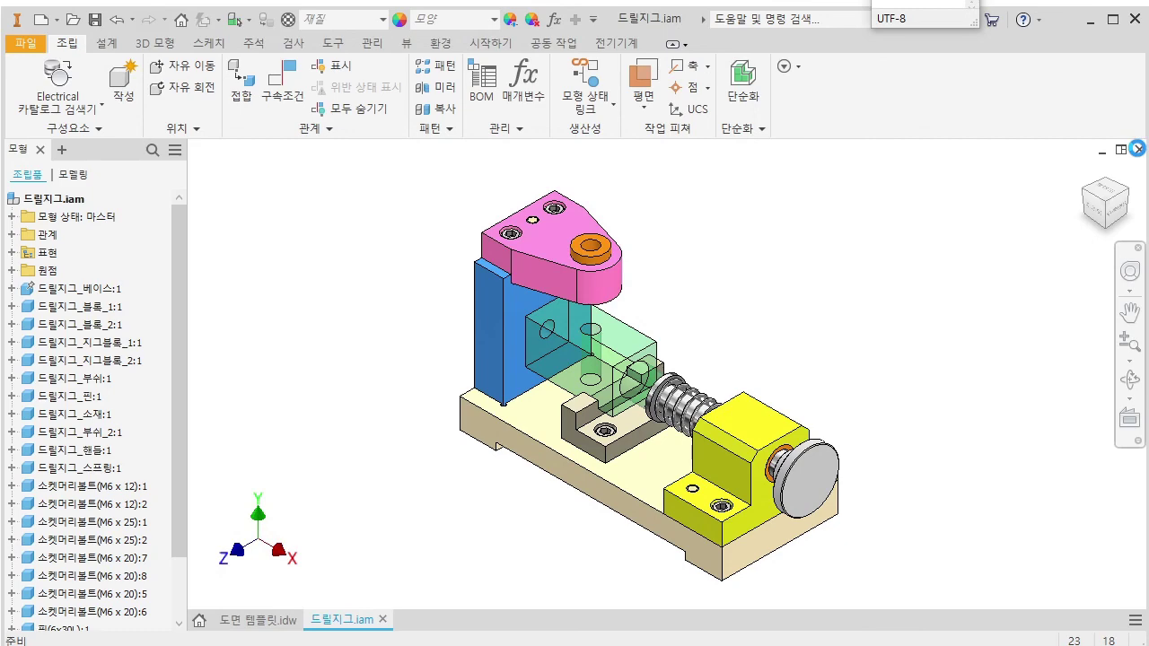
pyautogui.click(1137, 148)
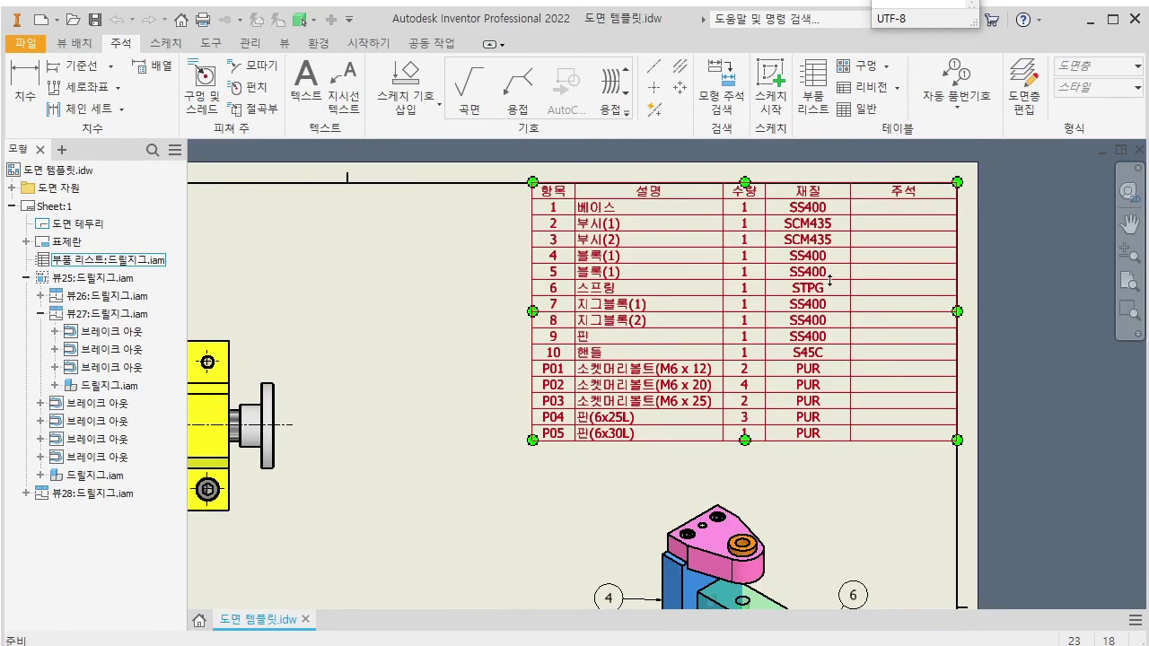
# Check in the drawing's parts list which material entries come from the parts and which are overrides, leaving it unchanged.
pyautogui.scroll(-1, 833, 281)
pyautogui.scroll(-2, 828, 281)
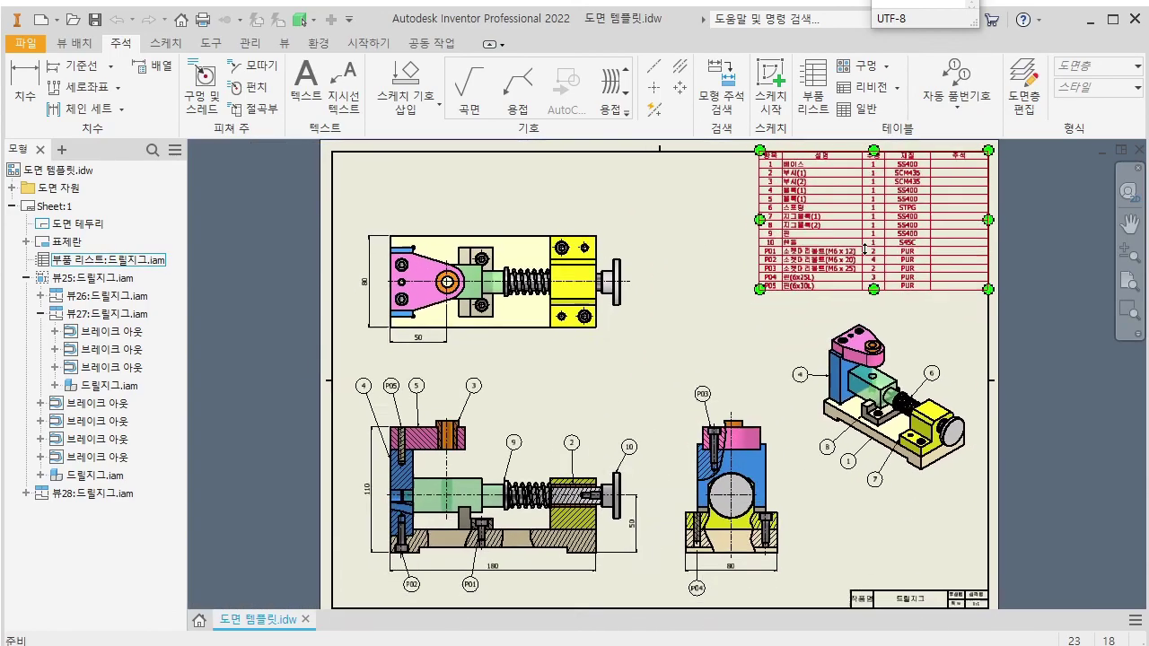
pyautogui.doubleClick(892, 231)
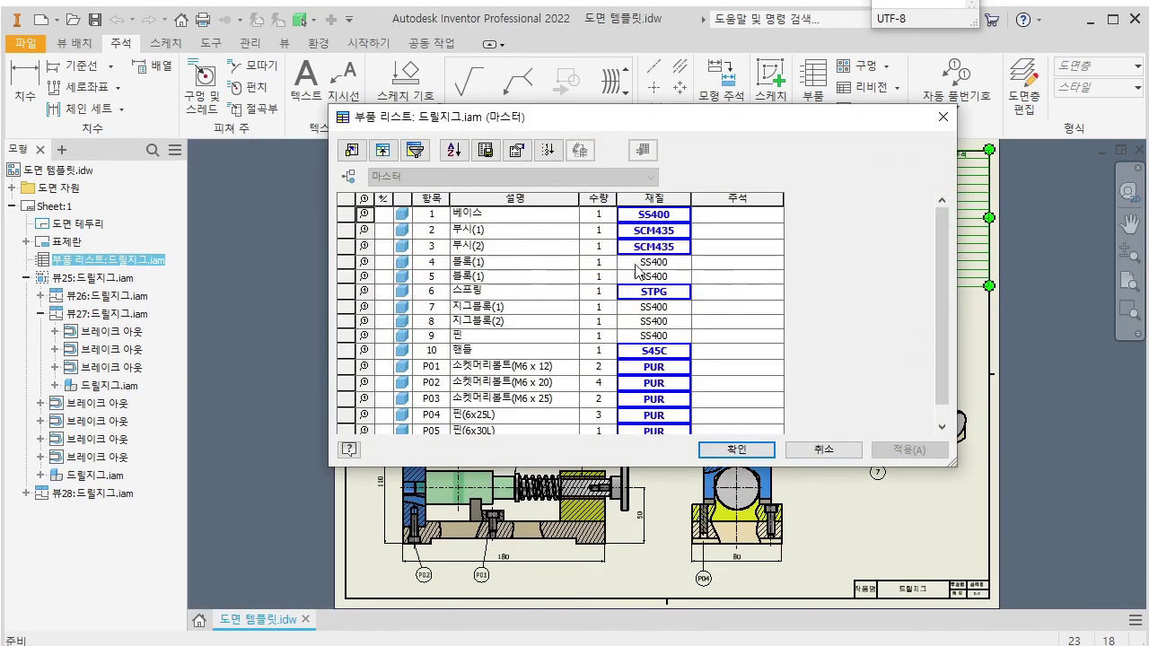
pyautogui.scroll(-1, 688, 360)
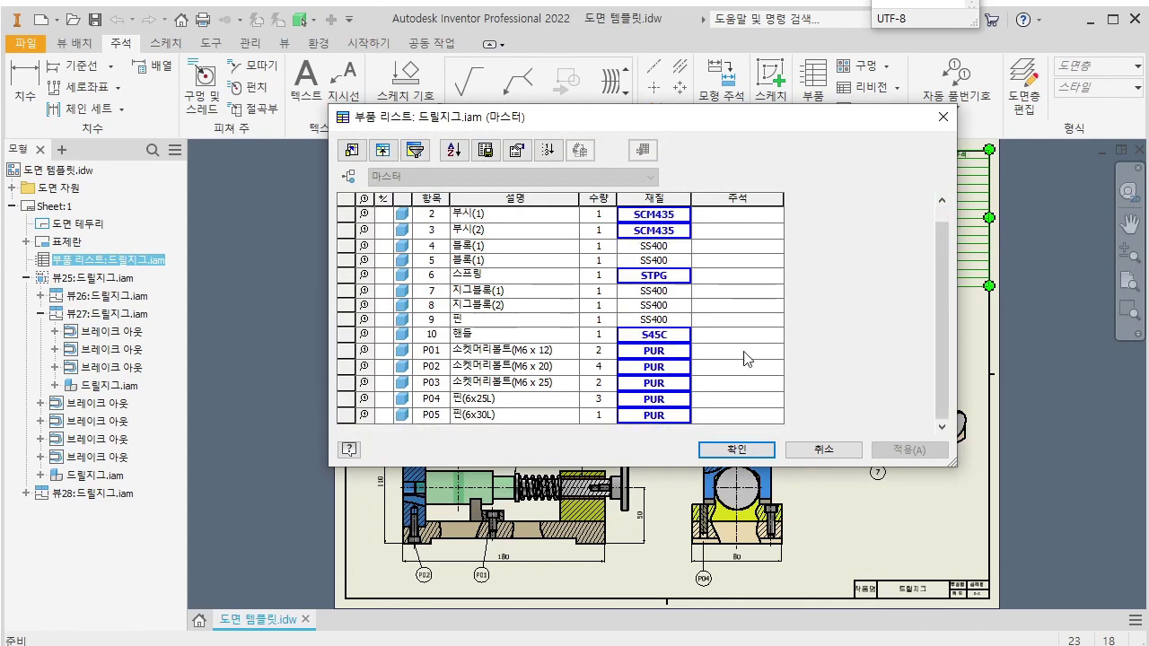
pyautogui.scroll(1, 702, 333)
pyautogui.click(823, 450)
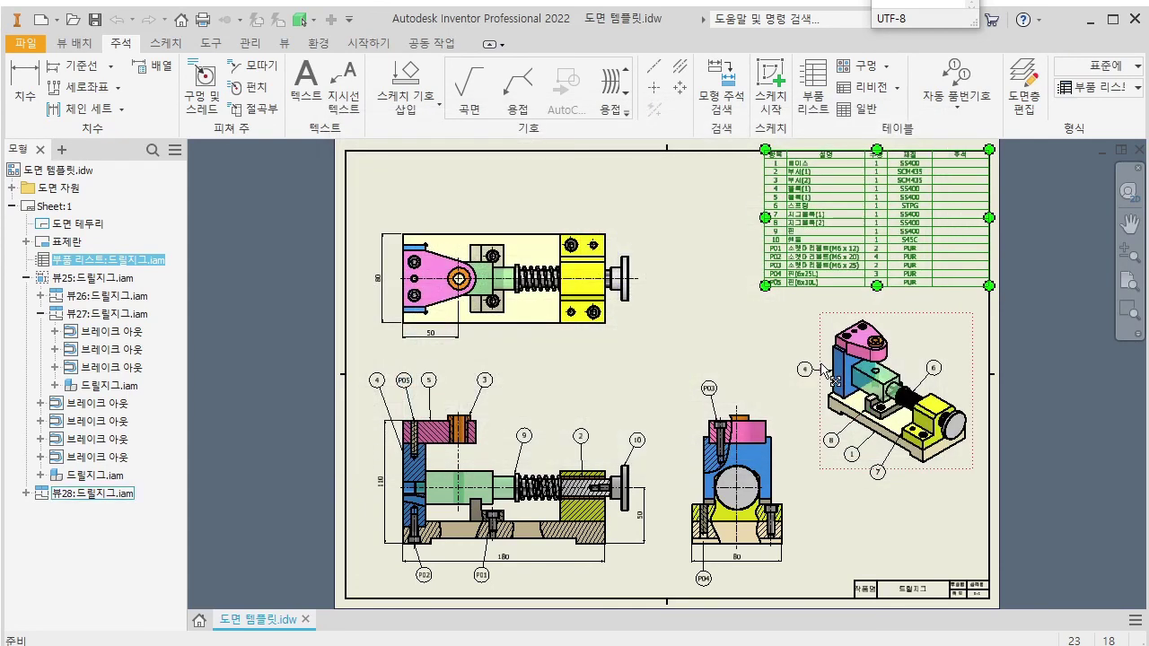